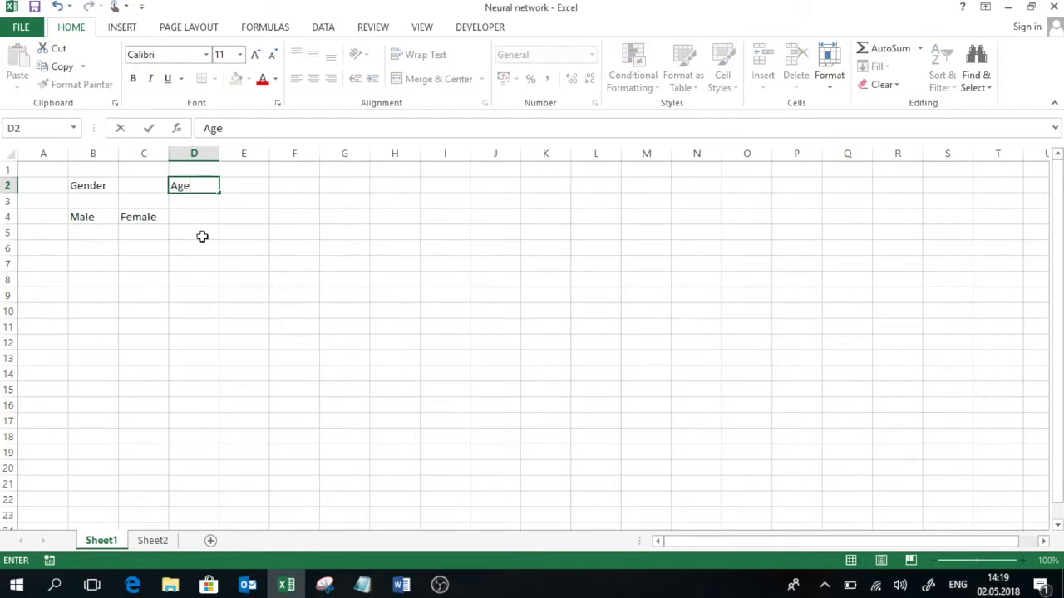
# Step: Enter the Age categories Young, Adult and Aged in cells D4 to F4
pyautogui.press('Return')
pyautogui.press('Return')
pyautogui.write('Young')
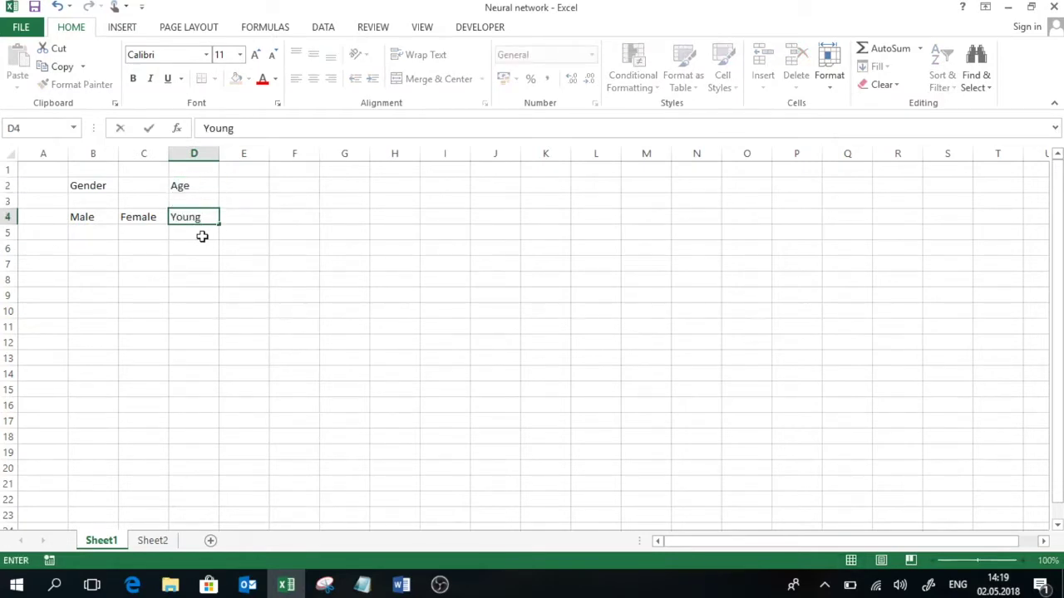
pyautogui.press('Tab')
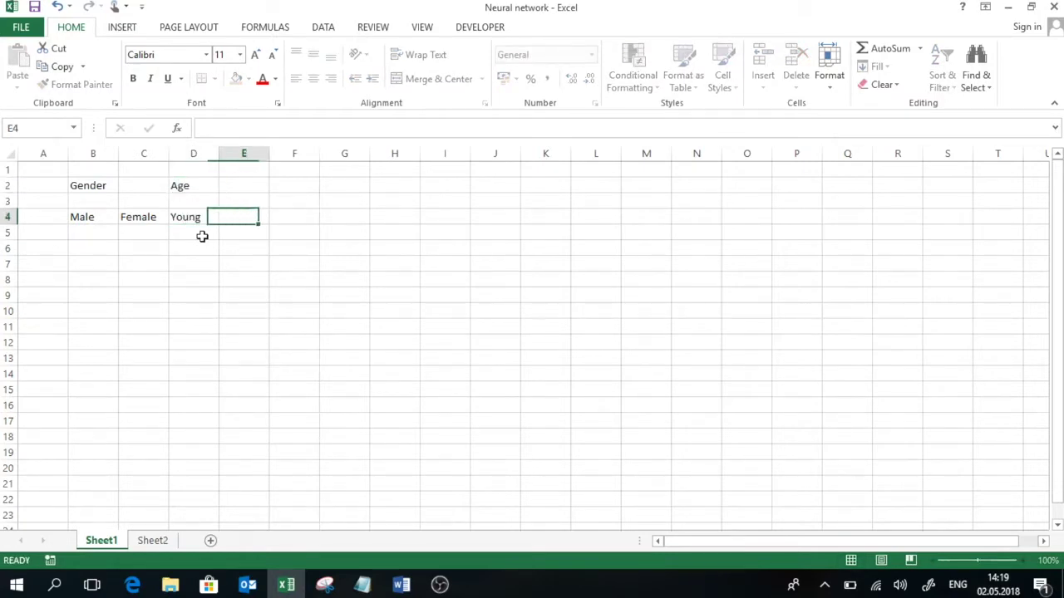
pyautogui.write('Adult')
pyautogui.press('Tab')
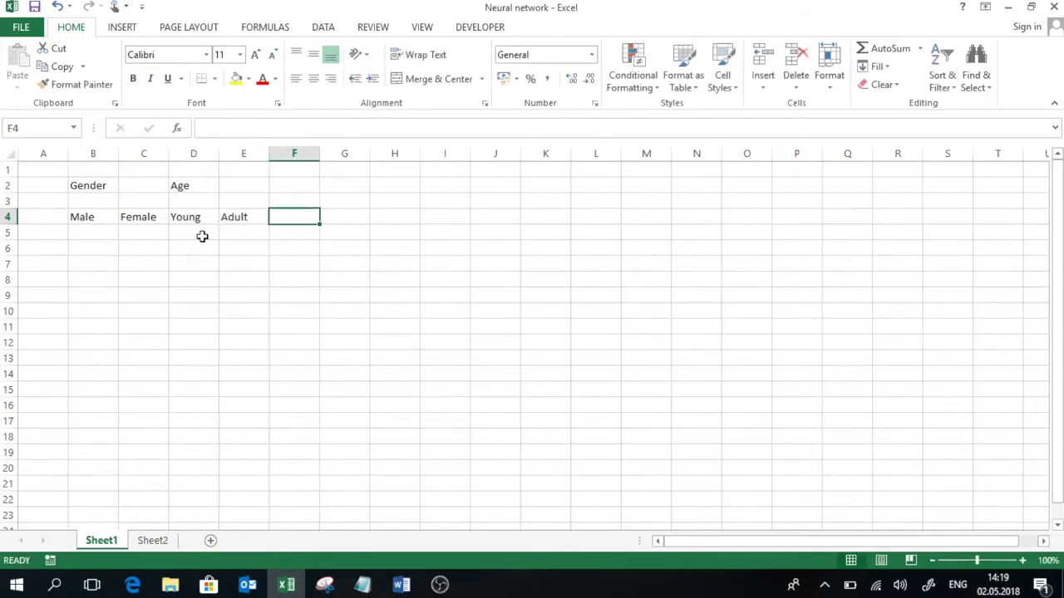
pyautogui.write('Aged')
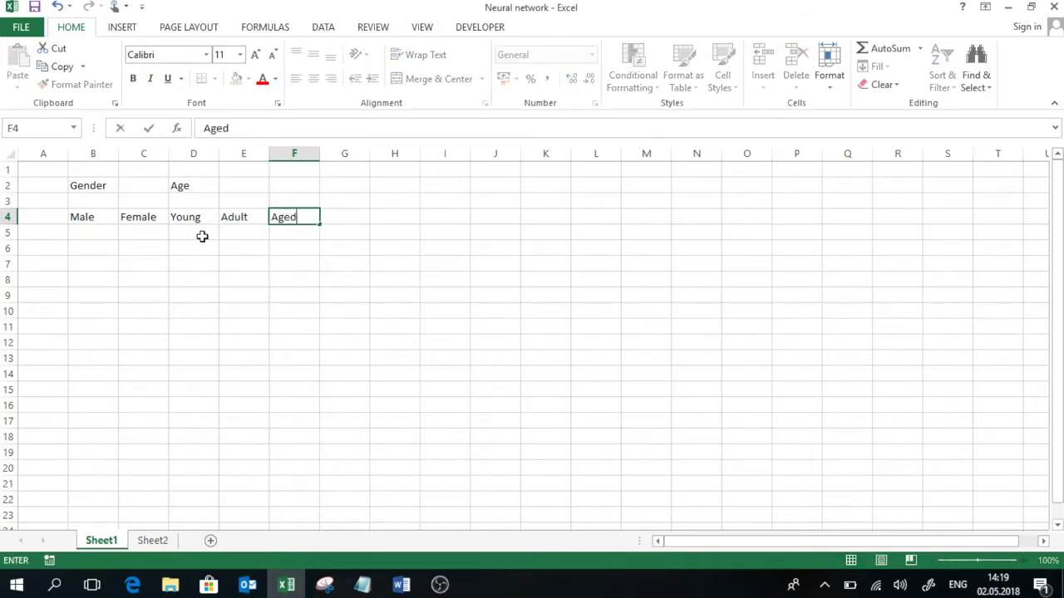
pyautogui.press('Tab')
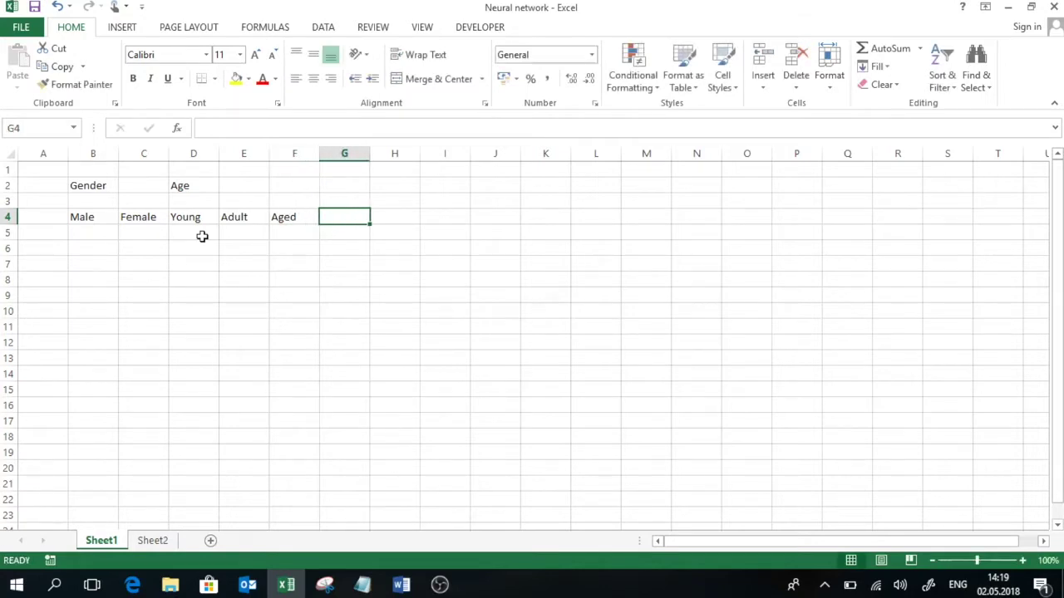
# Step: Add the heading Income in G2 and enter its categories Poor, Normal and Rich in G4 to I4
pyautogui.click(333, 187)
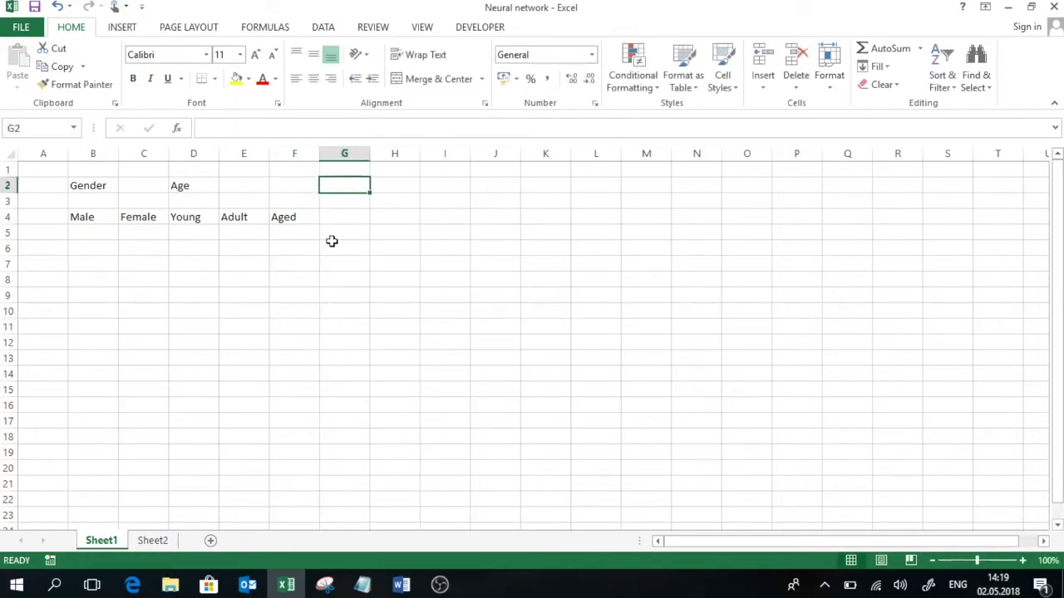
pyautogui.write('Income')
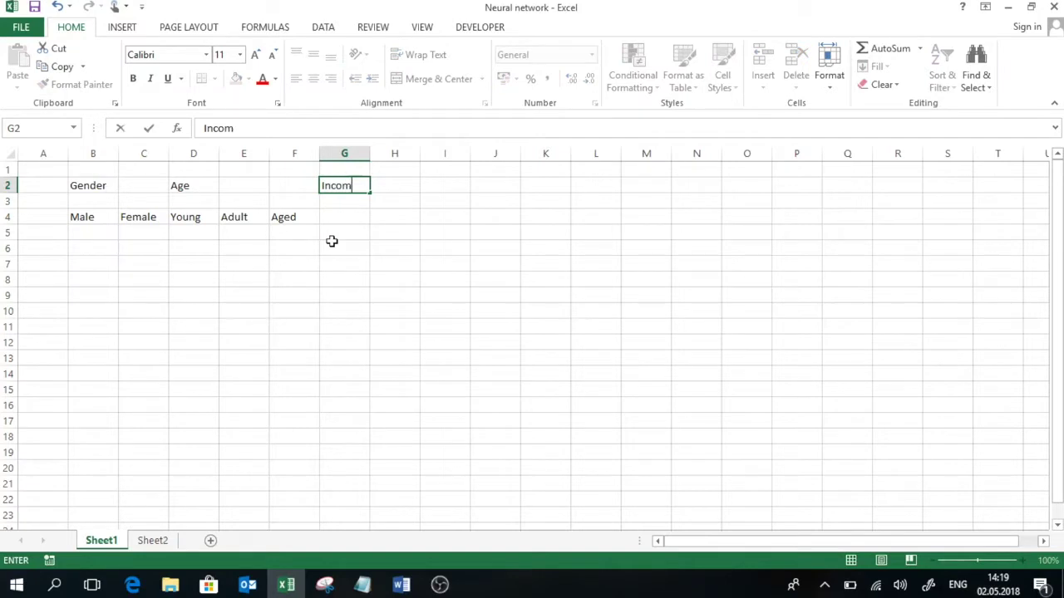
pyautogui.press('Return')
pyautogui.press('Return')
pyautogui.write('Poor')
pyautogui.press('Tab')
pyautogui.write('Normal')
pyautogui.press('Tab')
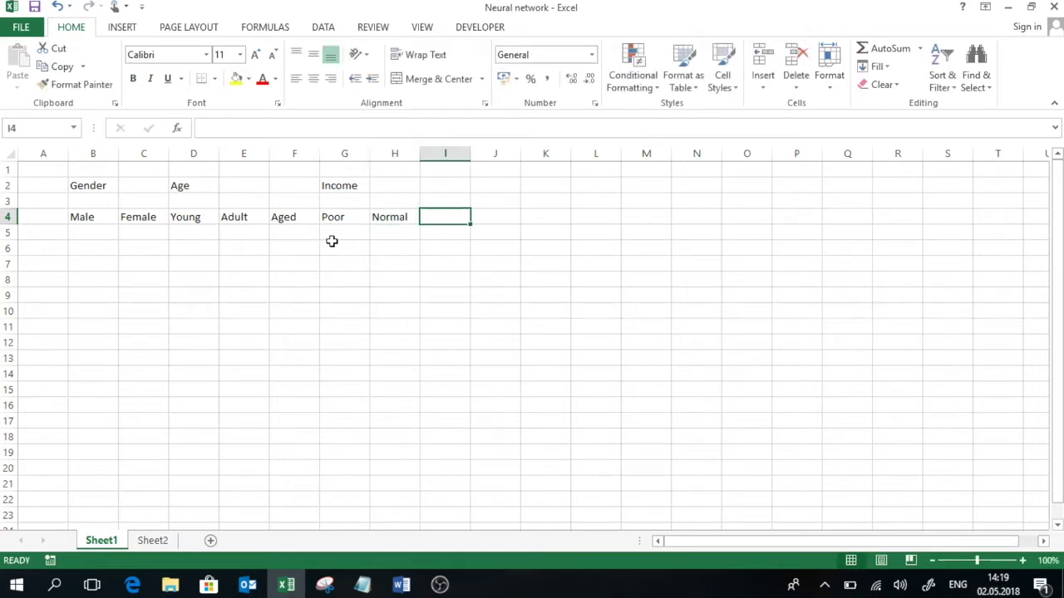
pyautogui.write('Rich')
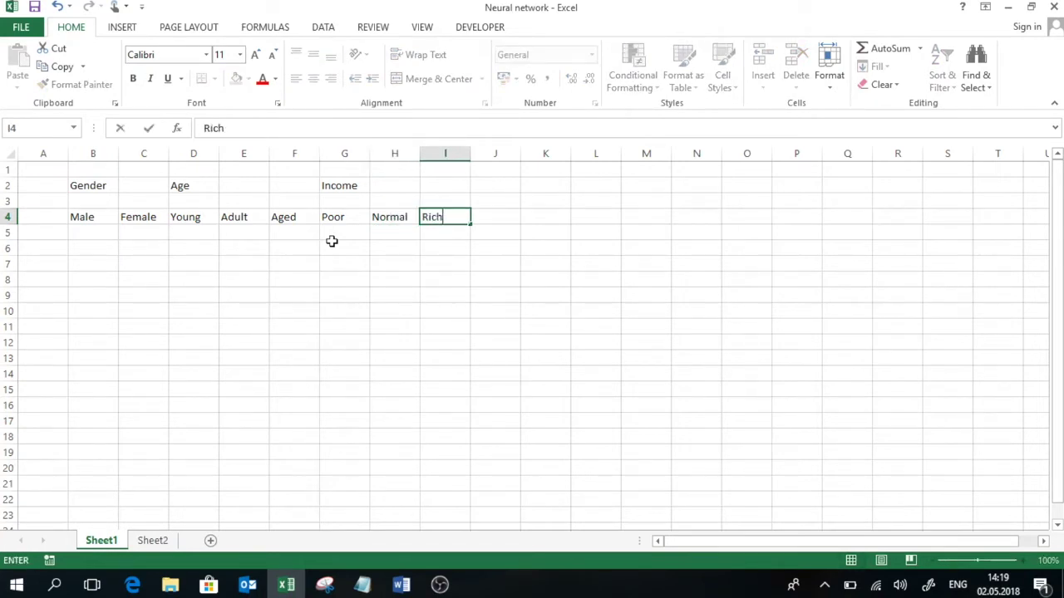
pyautogui.press('Return')
# Step: Enter a RANDBETWEEN formula from 1 to 2 in B3 under the Gender heading
pyautogui.press('Up')
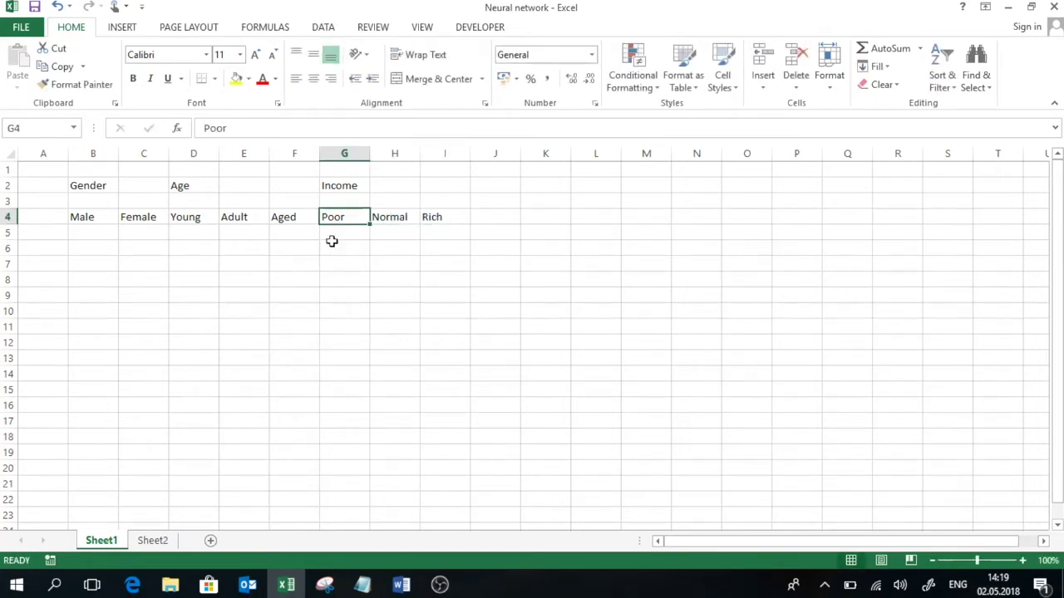
pyautogui.press('Left')
pyautogui.press('Left')
pyautogui.press('Left')
pyautogui.press('Left')
pyautogui.press('Left')
pyautogui.press('Up')
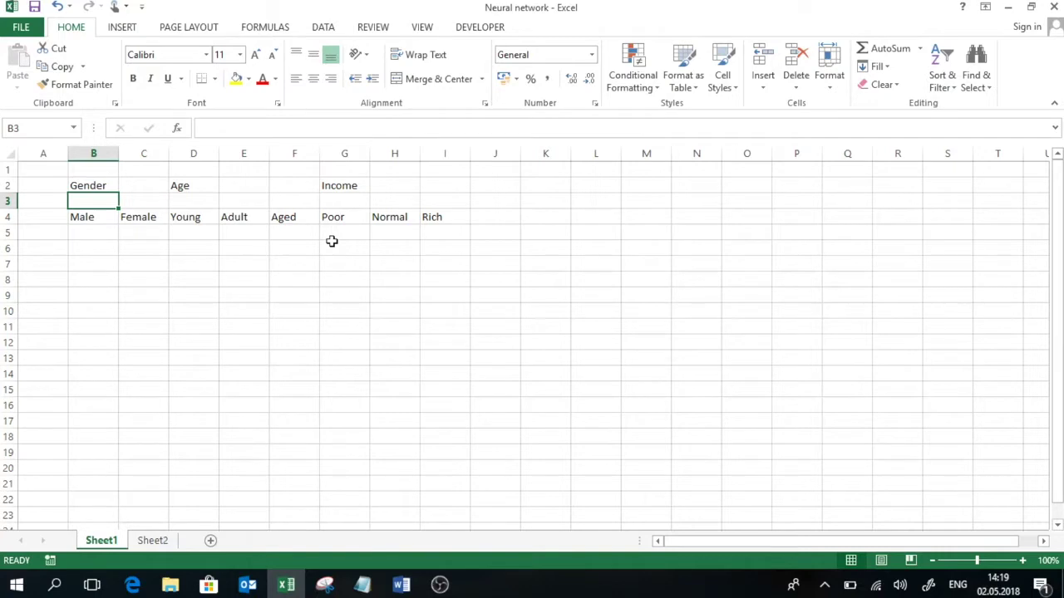
pyautogui.write('=ran')
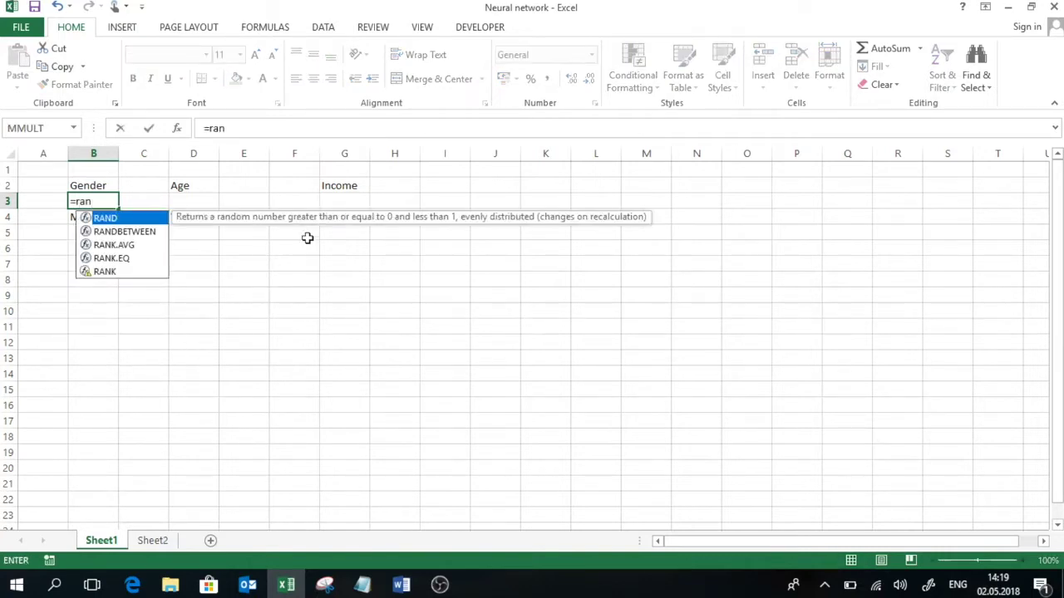
pyautogui.doubleClick(158, 233)
pyautogui.write('1;2)')
pyautogui.press('Tab')
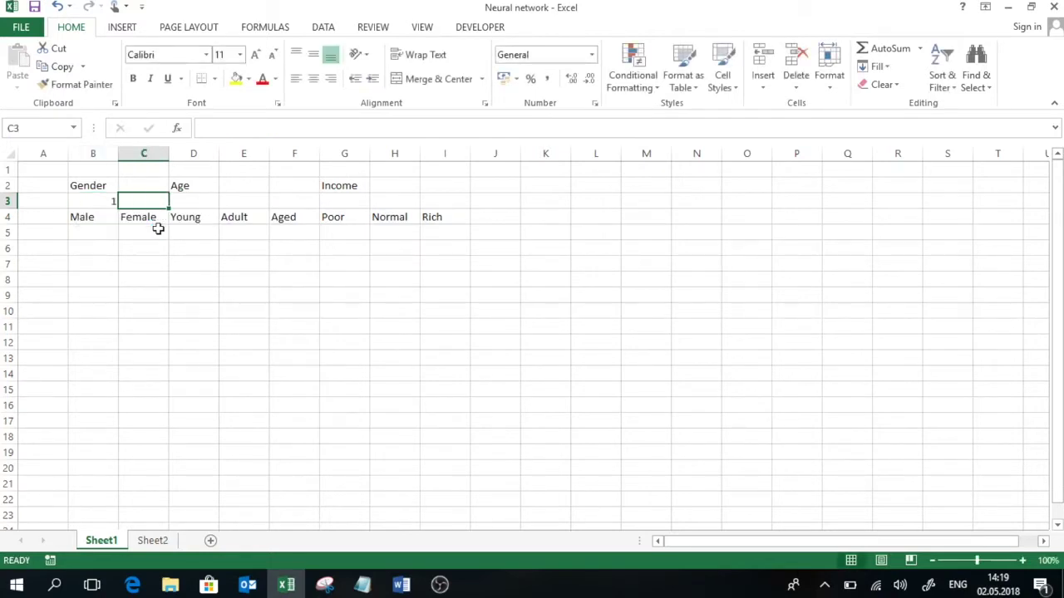
# Step: Enter =CHOOSE(B3;B4;C4) in C3 to return the gender label for the random number
pyautogui.write('ch')
pyautogui.press('BackSpace')
pyautogui.press('BackSpace')
pyautogui.write('=cho')
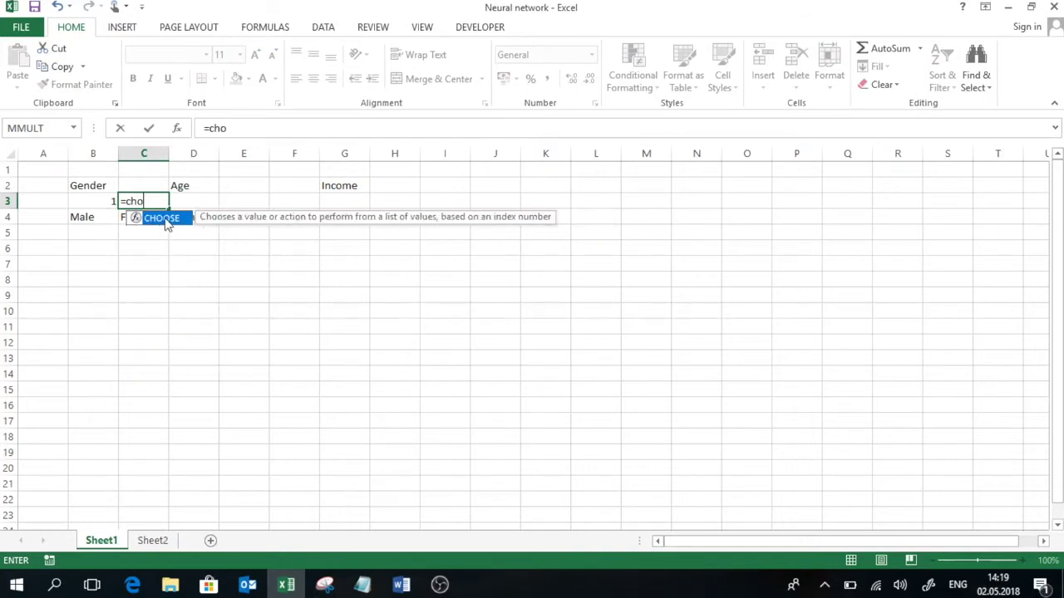
pyautogui.doubleClick(162, 218)
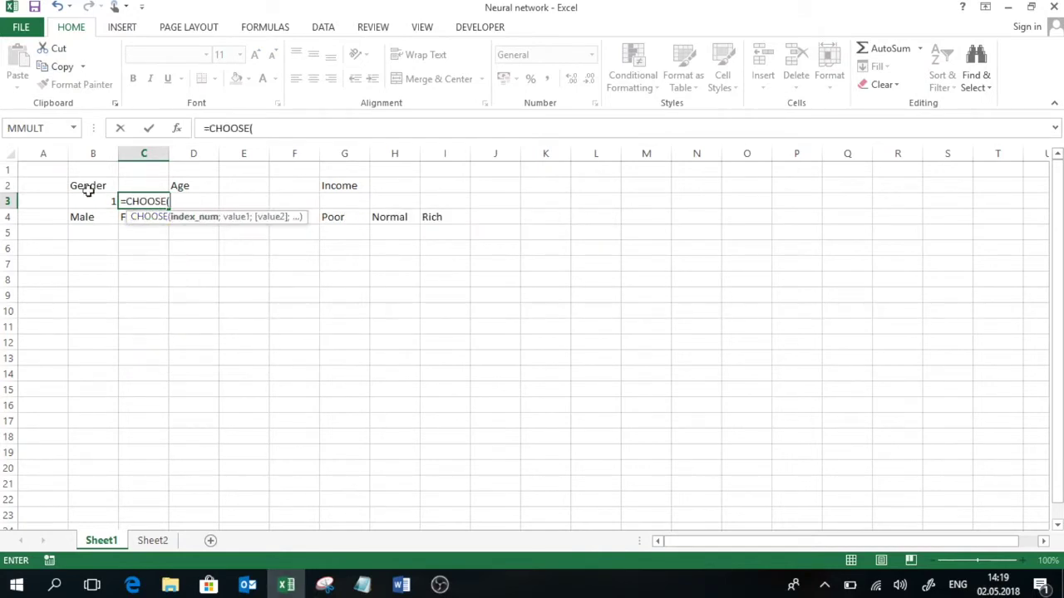
pyautogui.click(90, 198)
pyautogui.write(';')
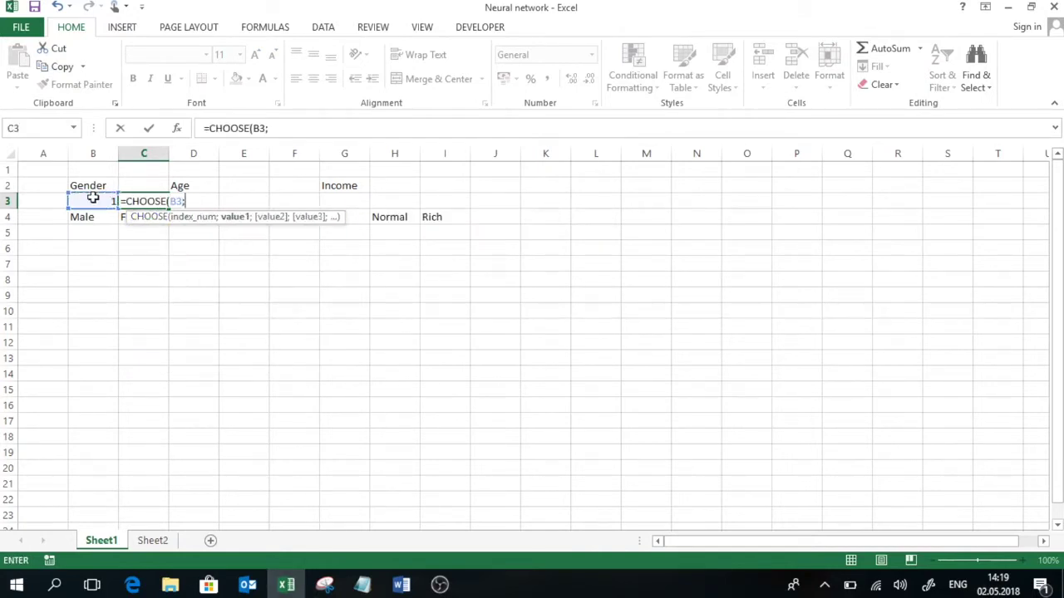
pyautogui.click(96, 216)
pyautogui.write(';')
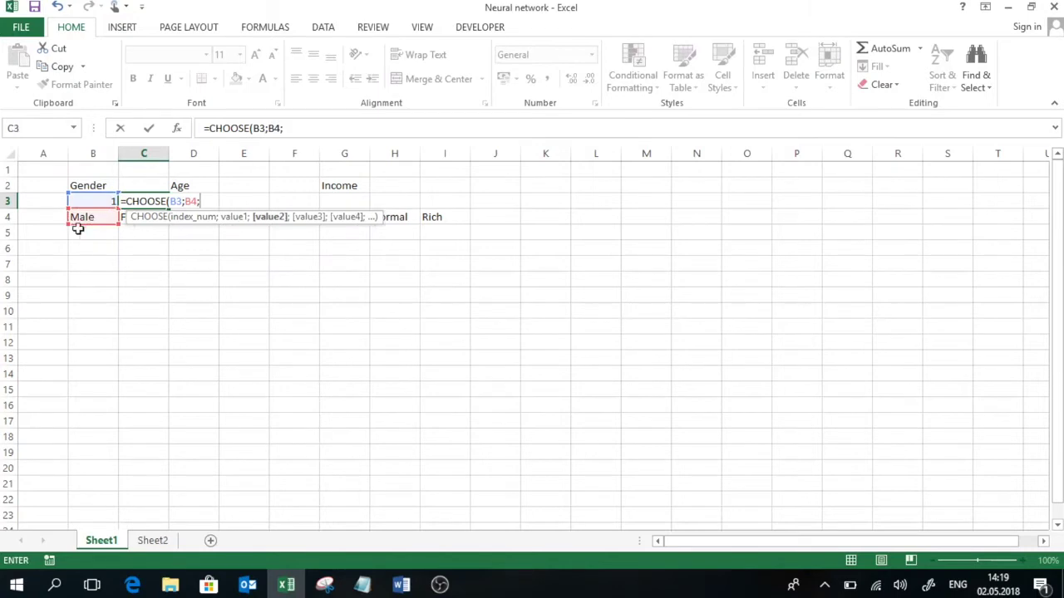
pyautogui.click(134, 217)
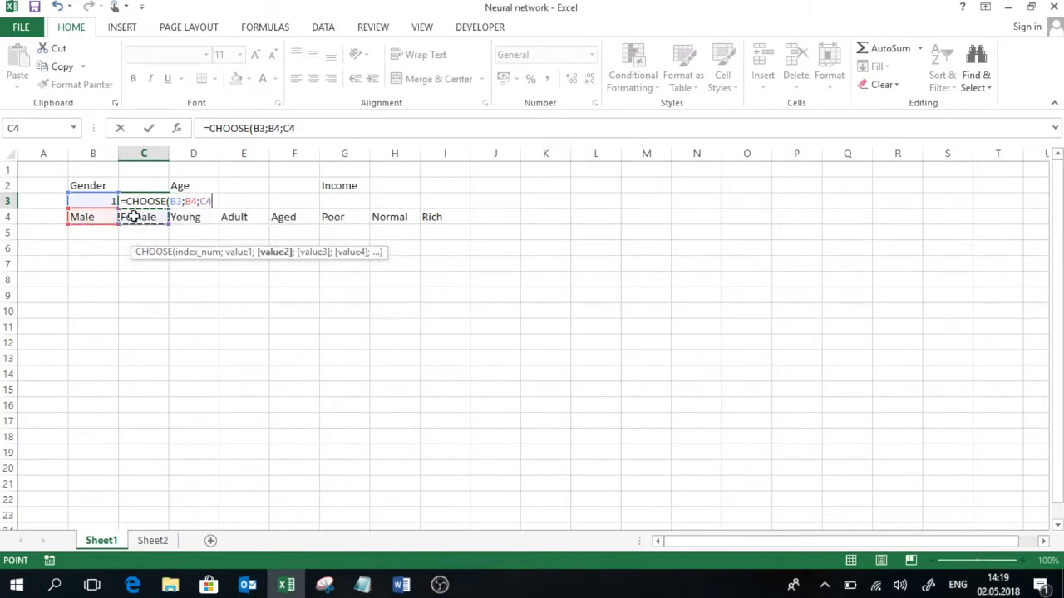
pyautogui.write(')')
pyautogui.press('Tab')
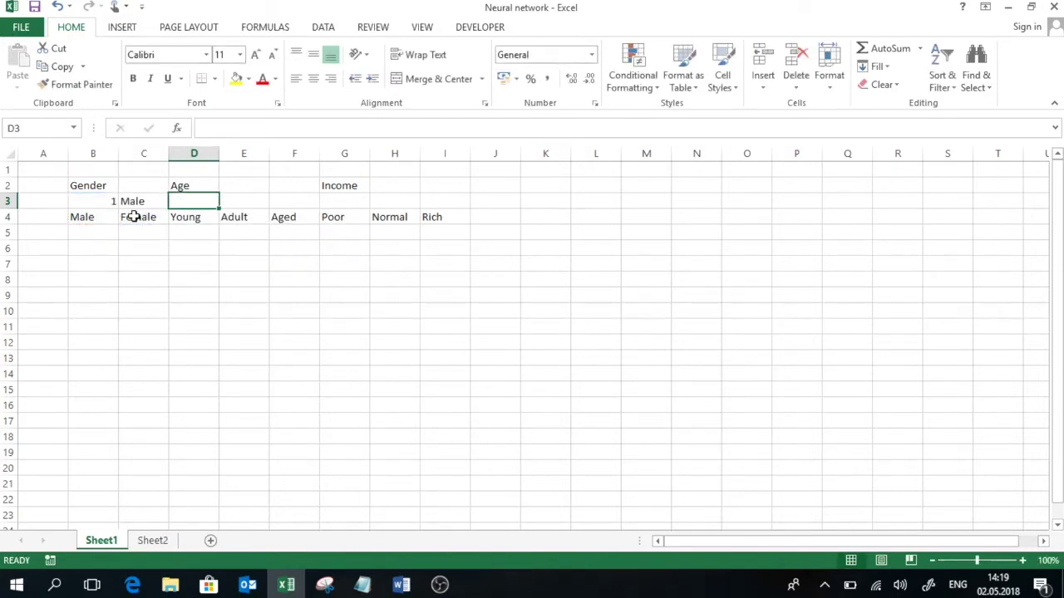
# Step: Enter =RANDBETWEEN(1;3) in D3 under the Age heading
pyautogui.write('=ra')
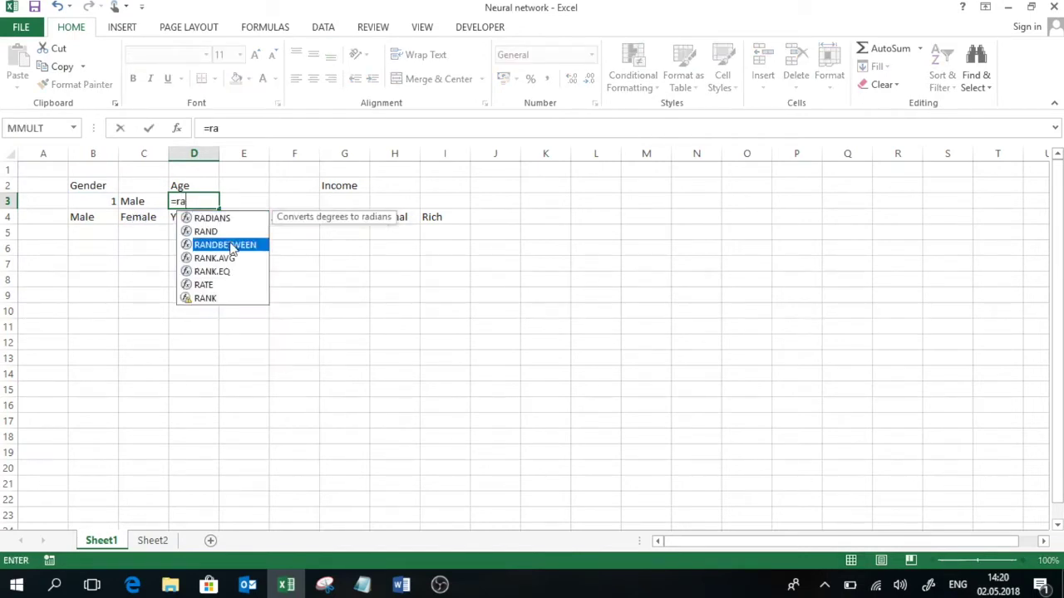
pyautogui.doubleClick(231, 244)
pyautogui.write('1;3')
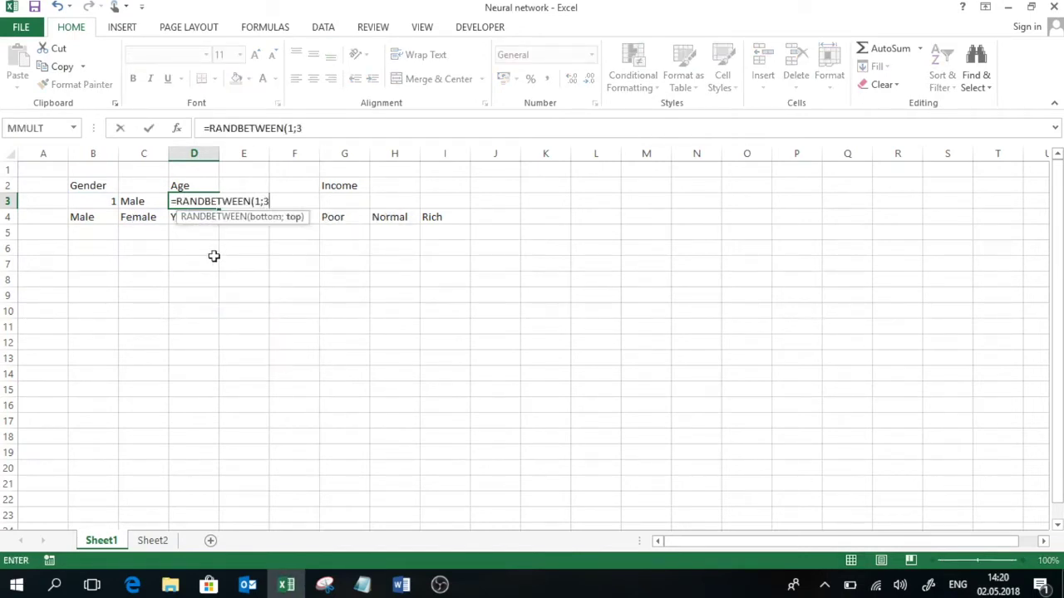
pyautogui.write(')')
pyautogui.press('Tab')
# Step: Enter a CHOOSE formula in E3 that uses D3 as index to pick from the age categories D4, E4 and F4
pyautogui.write('=ch')
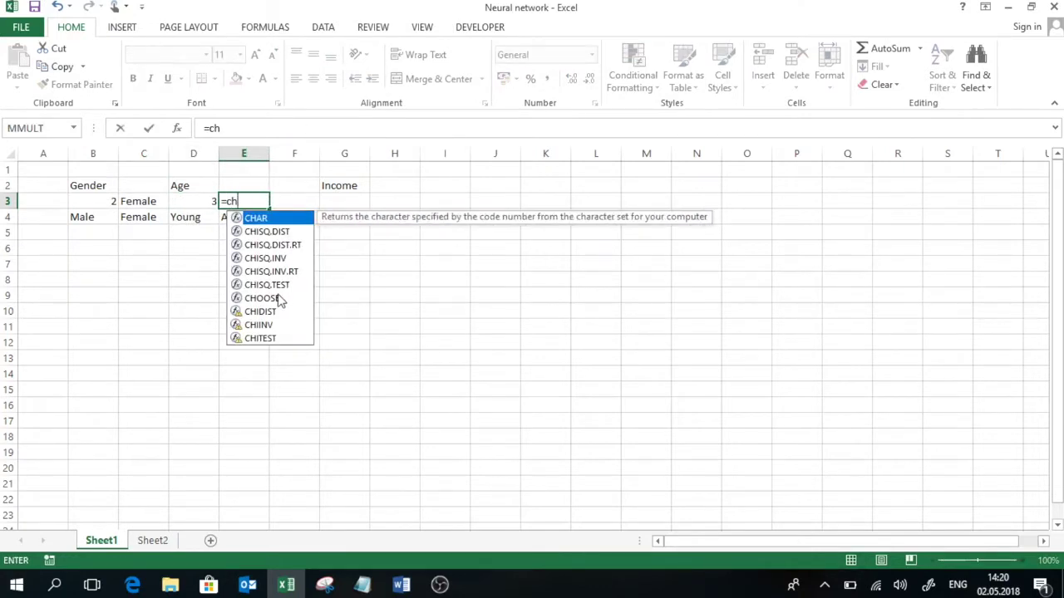
pyautogui.doubleClick(280, 298)
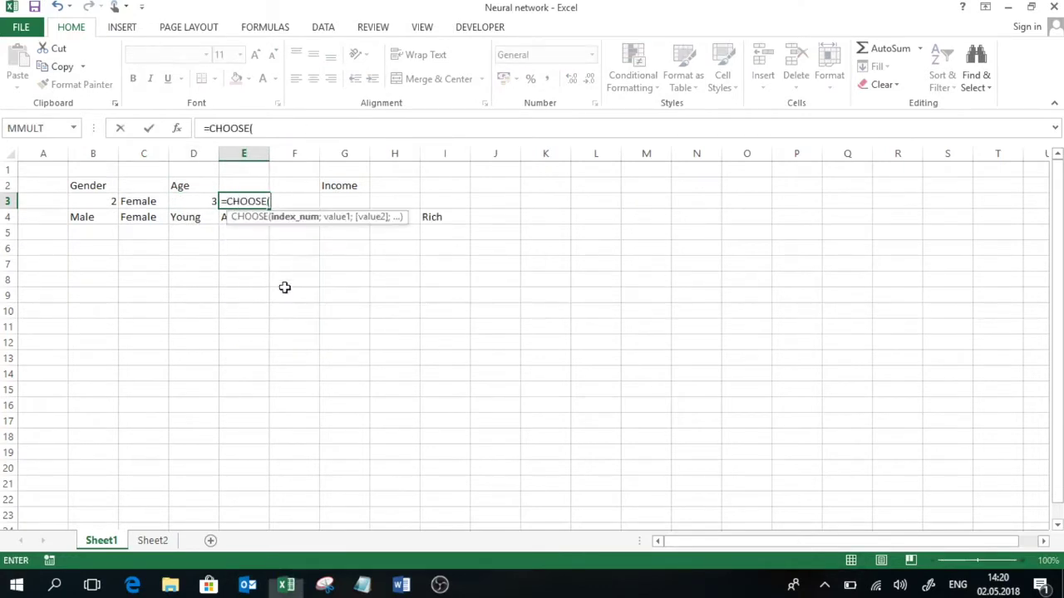
pyautogui.click(205, 203)
pyautogui.write(';')
pyautogui.click(214, 217)
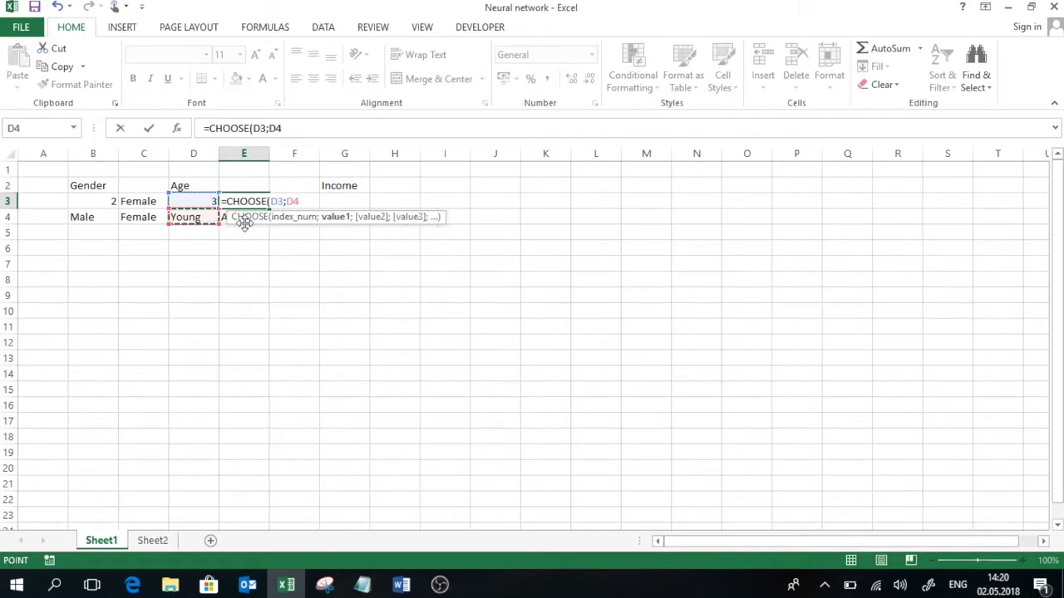
pyautogui.write(';')
pyautogui.click(241, 218)
pyautogui.write(';')
pyautogui.click(285, 217)
pyautogui.hotkey('ctrl', 'Return')
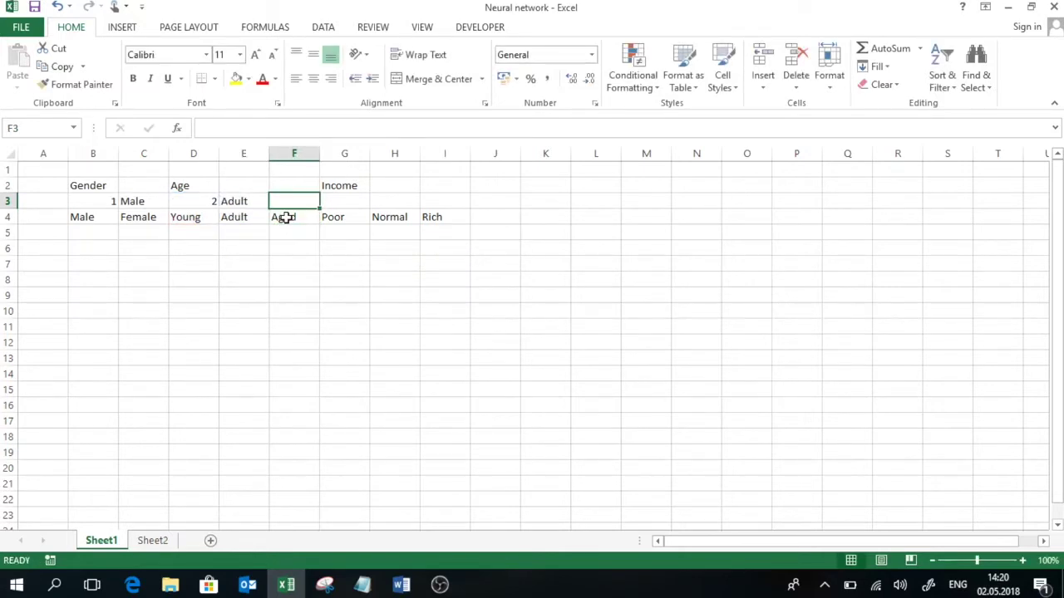
# Step: Enter a RANDBETWEEN formula from 1 to 3 in G3 under the Income heading
pyautogui.press('Right')
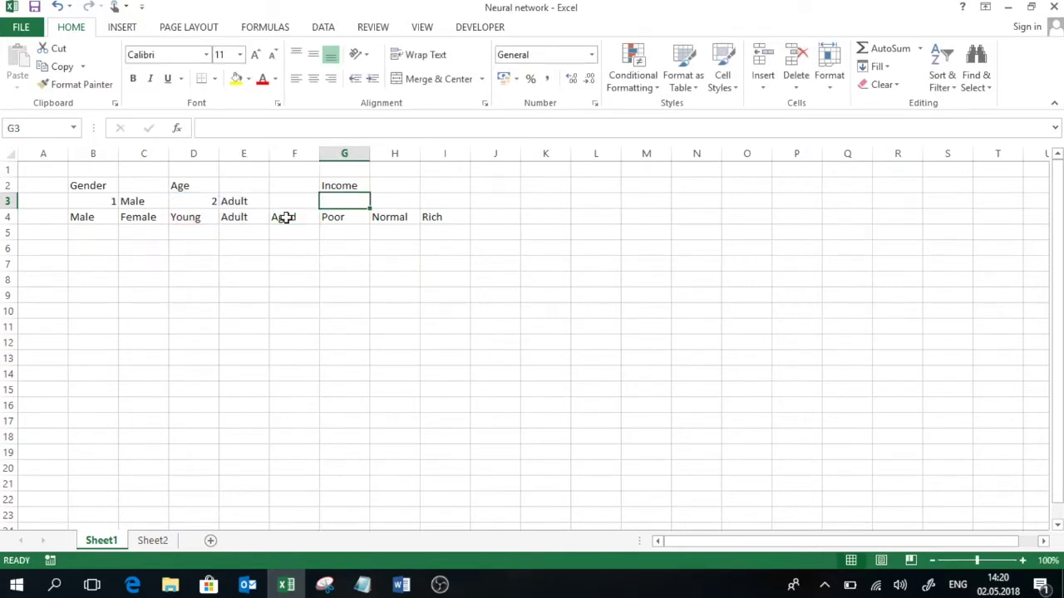
pyautogui.write('=ra')
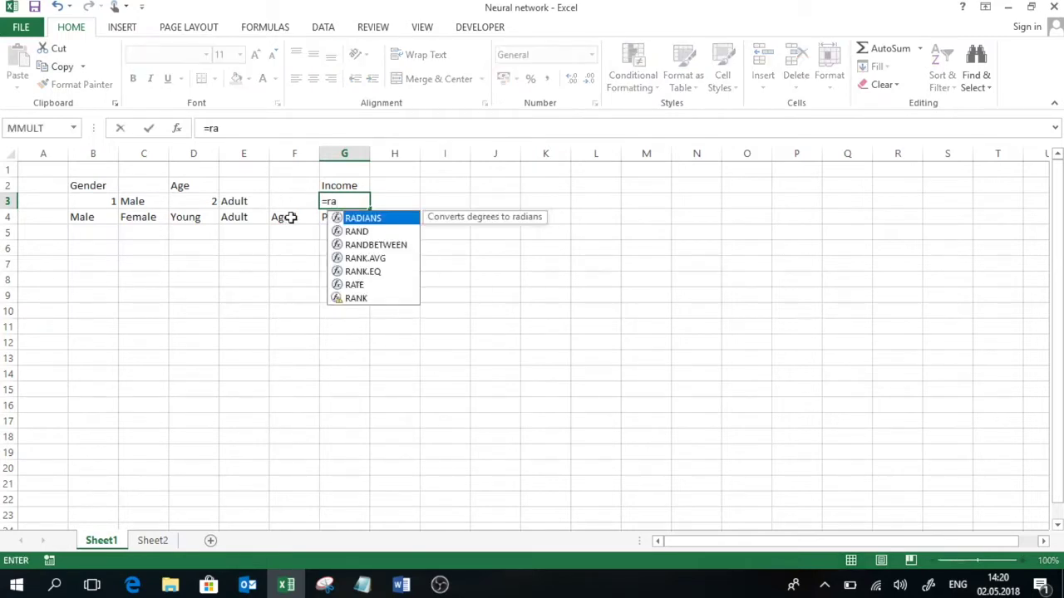
pyautogui.doubleClick(371, 244)
pyautogui.write('1;3')
pyautogui.press('Right')
# Step: Enter a CHOOSE formula in H3 that uses G3 as index to pick from the income categories G4, H4 and I4
pyautogui.write('=ch')
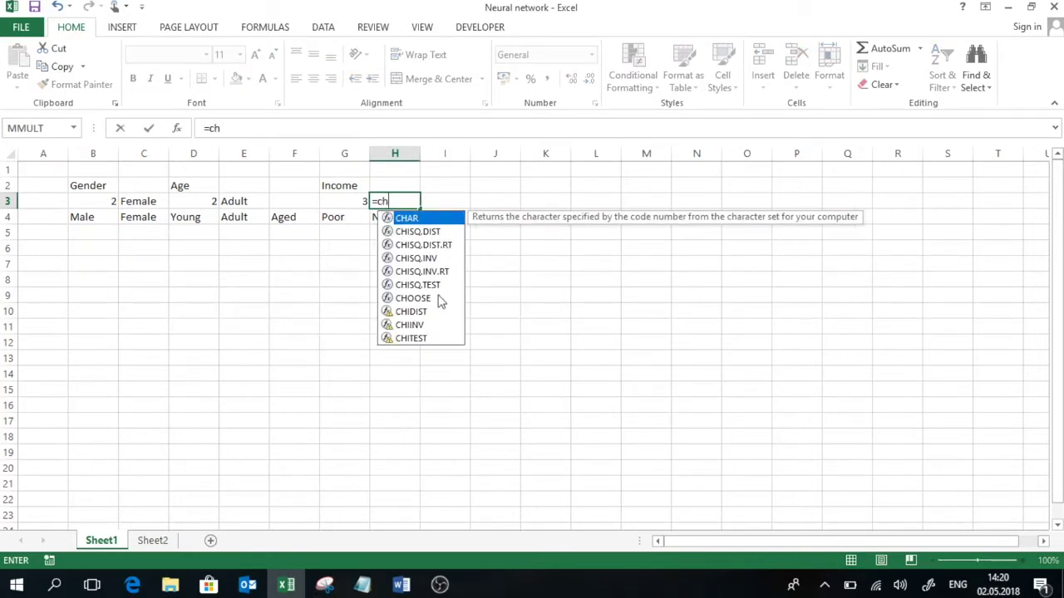
pyautogui.doubleClick(413, 298)
pyautogui.click(358, 201)
pyautogui.write(';')
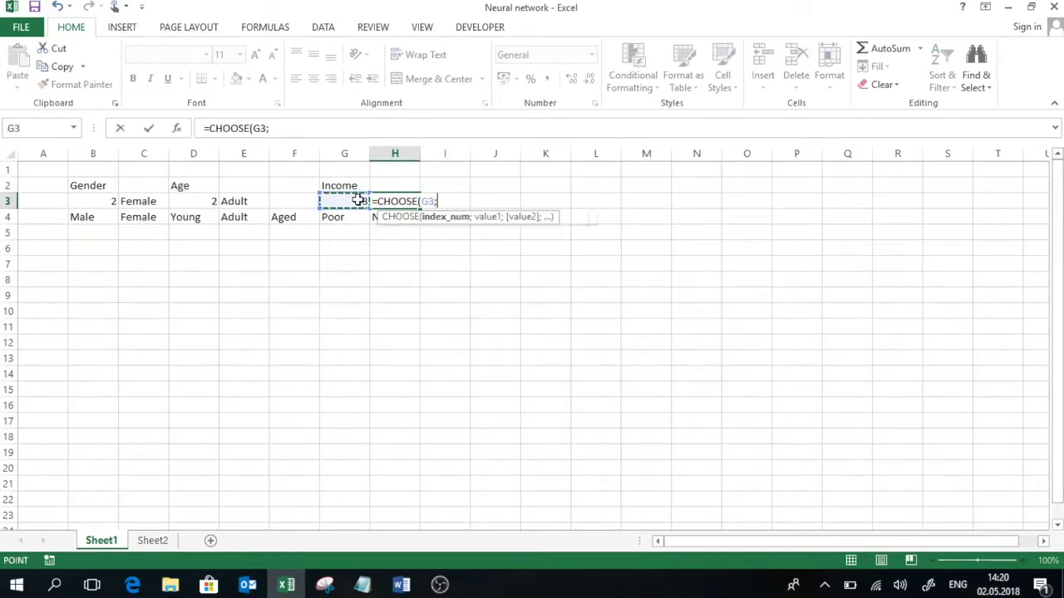
pyautogui.moveTo(382, 223); pyautogui.dragTo(377, 259)
pyautogui.click(351, 218)
pyautogui.write(';')
pyautogui.click(391, 217)
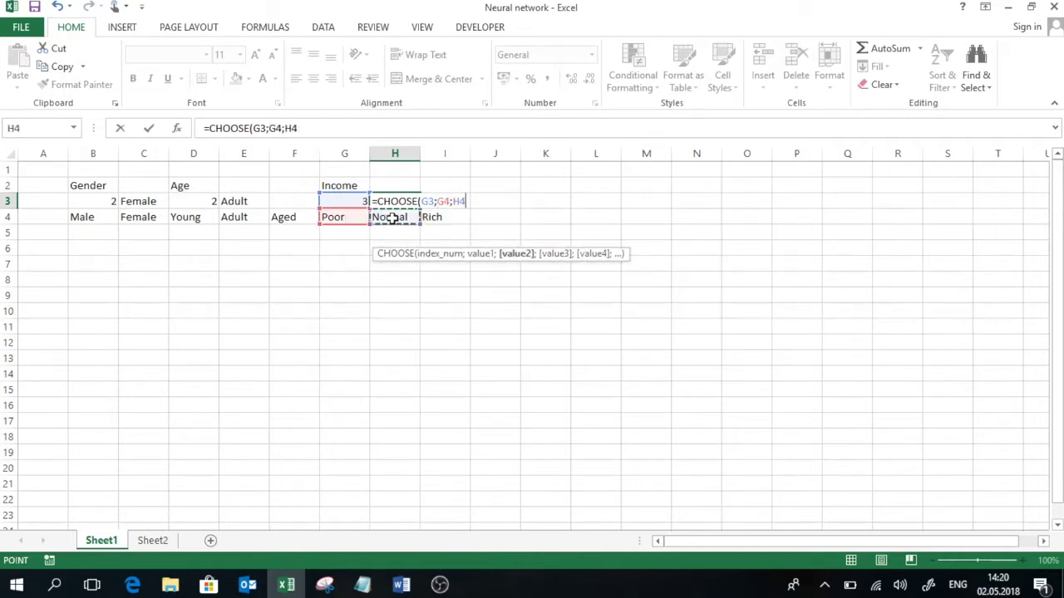
pyautogui.write(';')
pyautogui.click(453, 217)
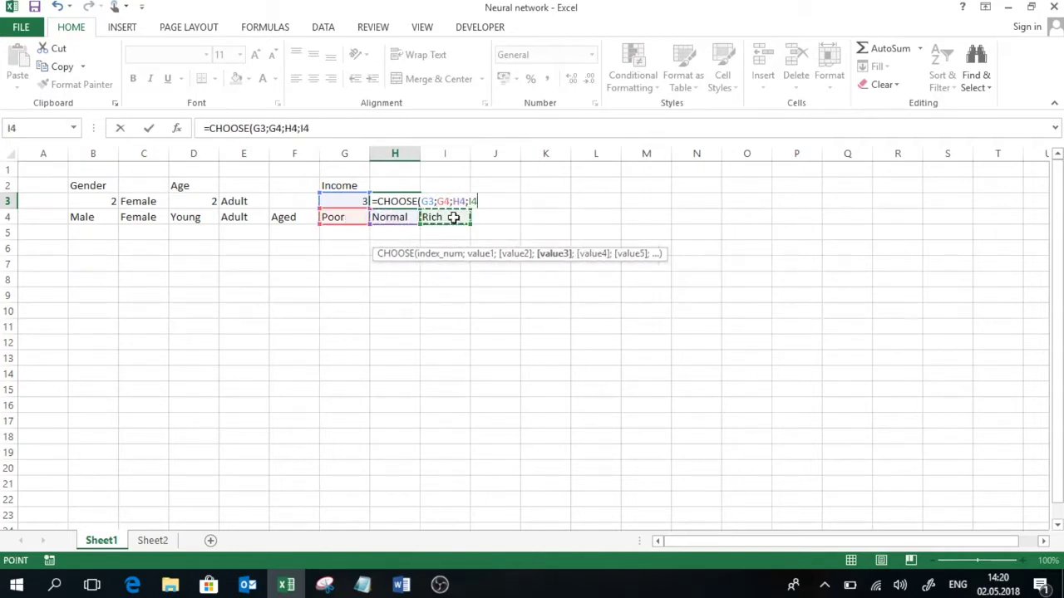
pyautogui.press('Return')
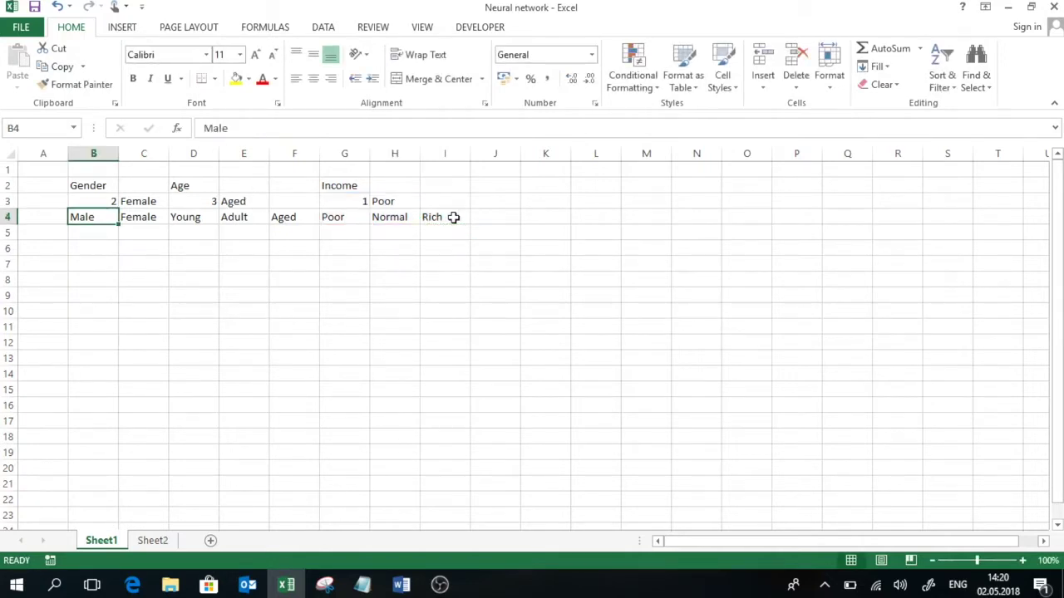
# Step: Recalculate the sheet several times to check the random gender, age and income values
pyautogui.press('F9')
pyautogui.press('F9')
pyautogui.press('F9')
pyautogui.press('F9')
pyautogui.press('F9')
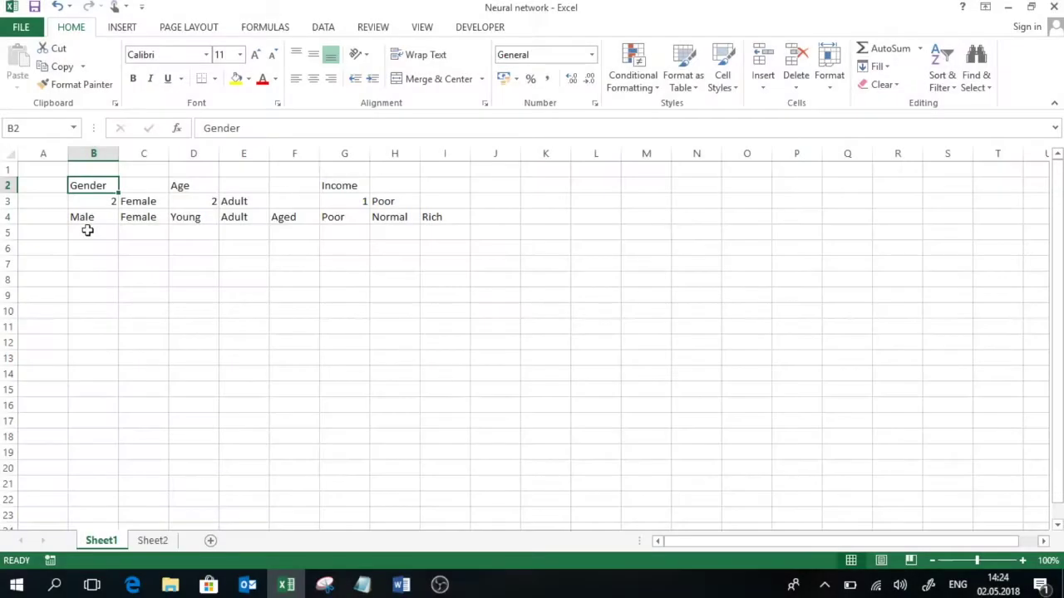
# Step: Enter an IF formula in B5 that returns "YES" if B4 equals $C$3 and "NO" otherwise
pyautogui.click(87, 231)
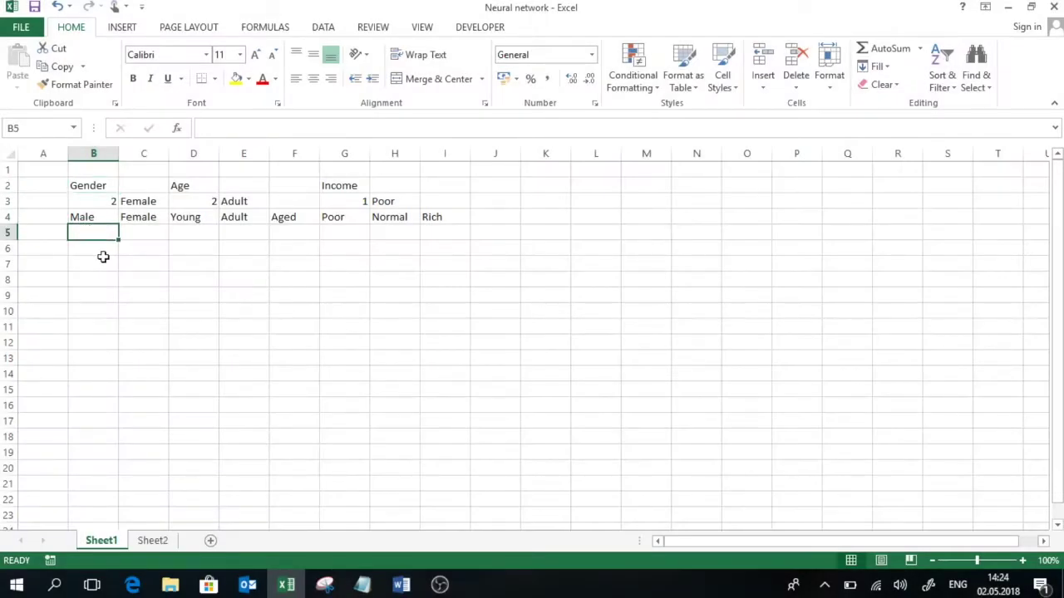
pyautogui.write('=')
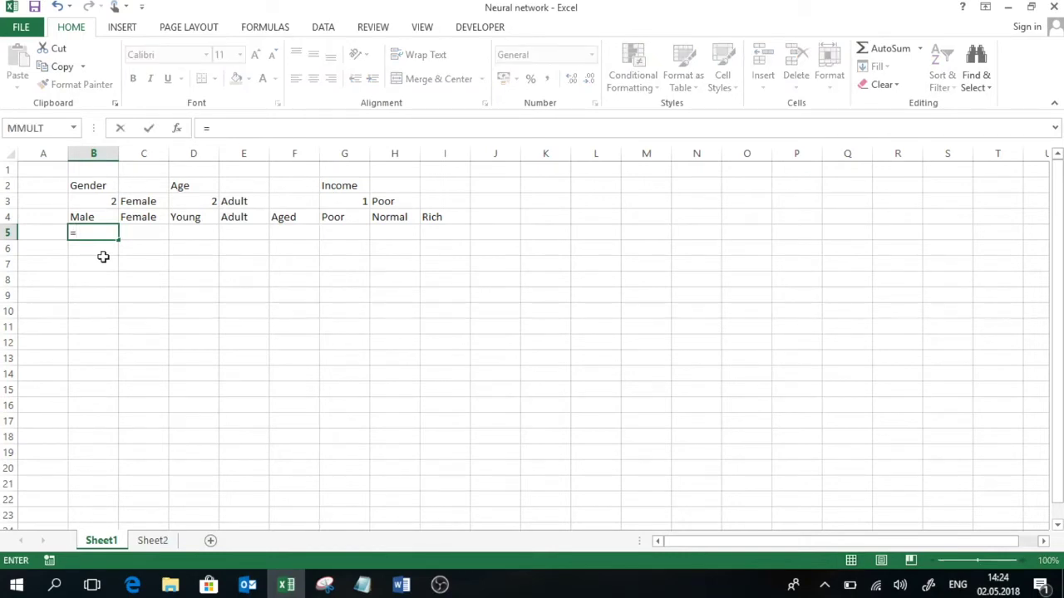
pyautogui.write('if(')
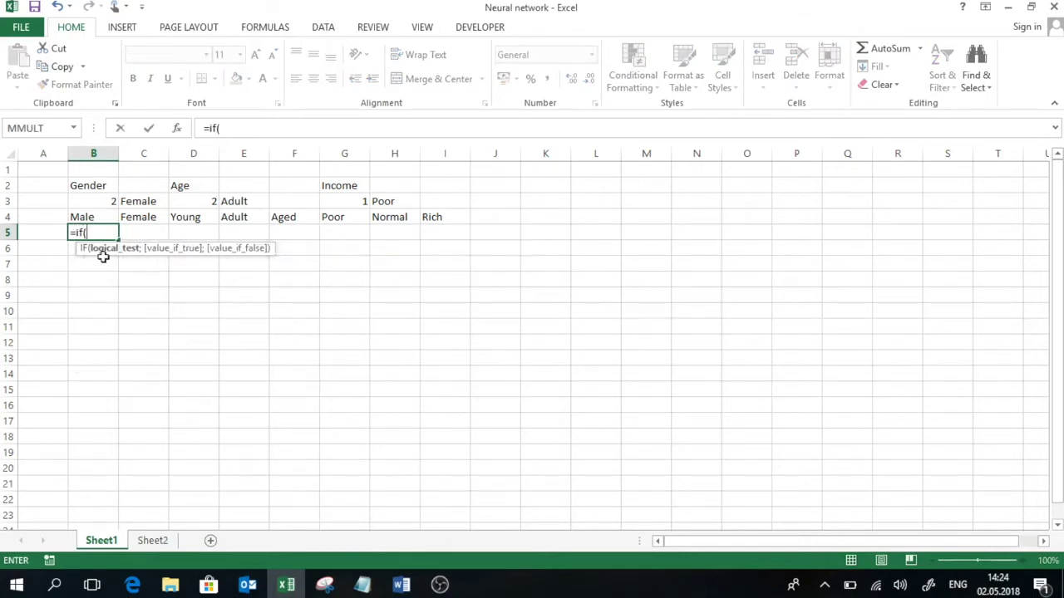
pyautogui.click(91, 216)
pyautogui.write('=')
pyautogui.click(147, 201)
pyautogui.press('F4')
pyautogui.write(';"YES";"')
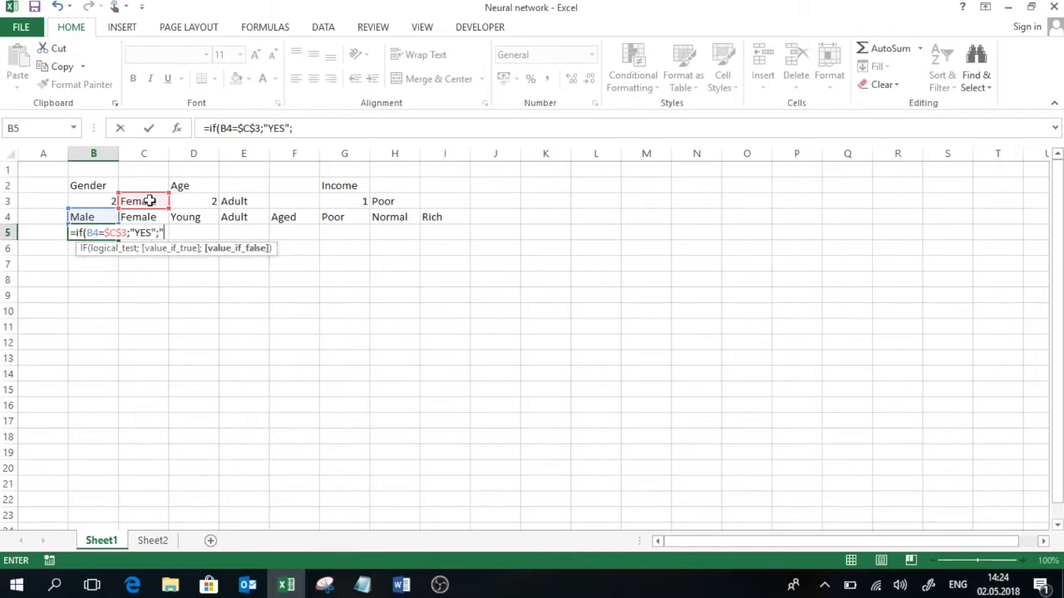
pyautogui.write('NO")')
pyautogui.press('Return')
# Step: Fill the B5 formula across to D5 and change the comparison cell in D5 to $E$3
pyautogui.click(94, 235)
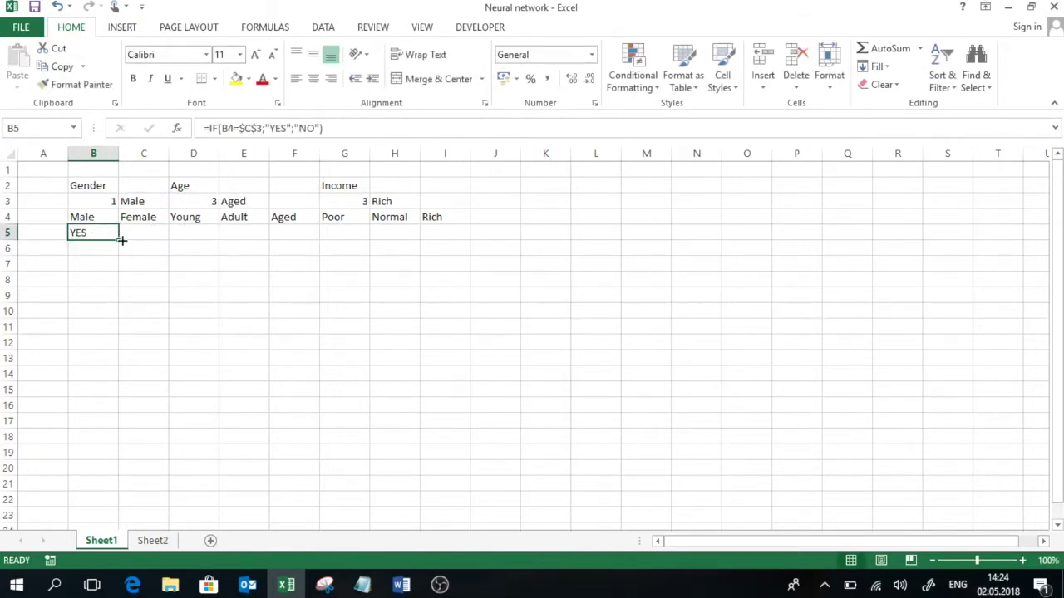
pyautogui.moveTo(122, 240); pyautogui.dragTo(214, 242)
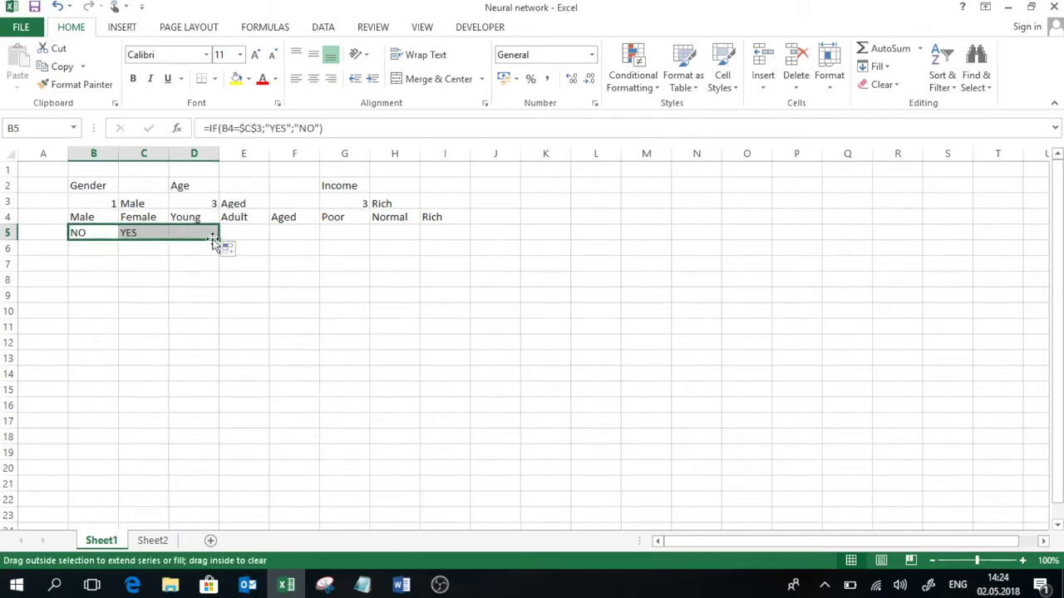
pyautogui.click(212, 237)
pyautogui.doubleClick(206, 234)
pyautogui.moveTo(166, 202); pyautogui.dragTo(241, 203)
pyautogui.press('Return')
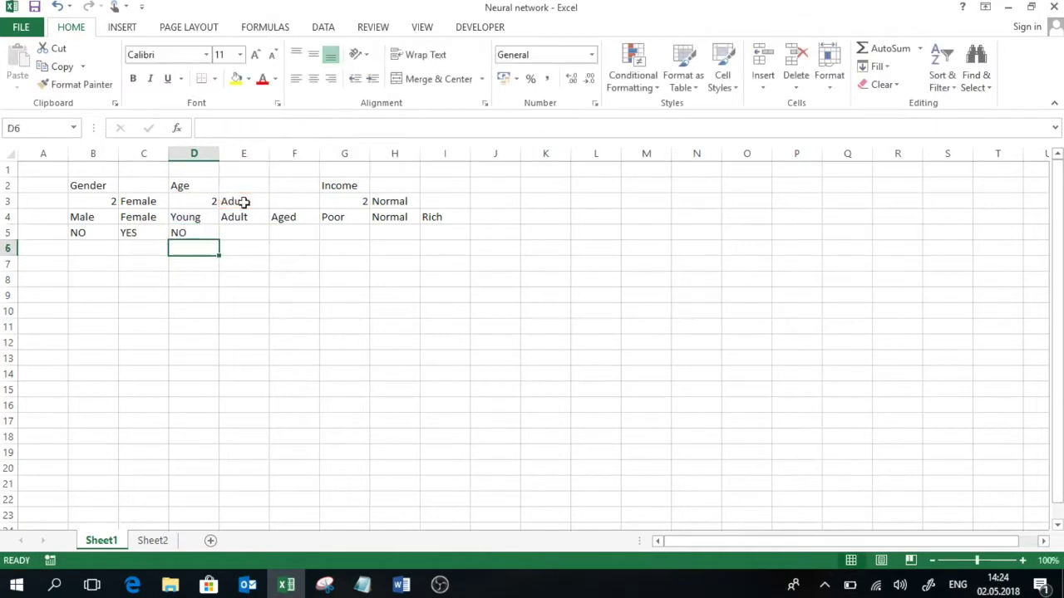
# Step: Extend the YES/NO formula from D5 across to I5, comparing the income categories in G5:I5 with $H$3
pyautogui.click(204, 235)
pyautogui.moveTo(220, 239); pyautogui.dragTo(347, 232)
pyautogui.click(315, 235)
pyautogui.click(290, 130)
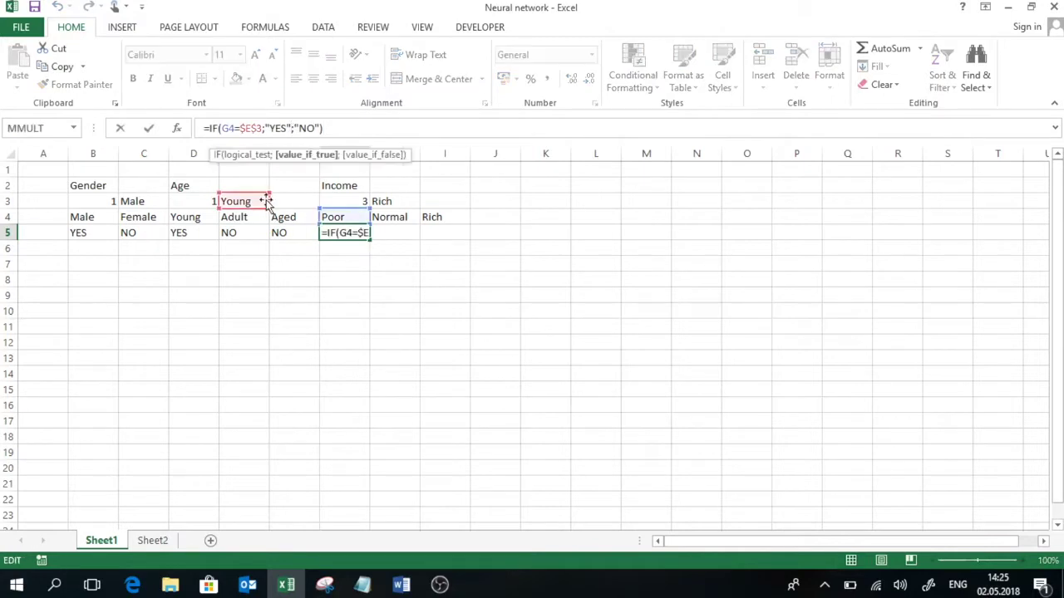
pyautogui.moveTo(266, 201); pyautogui.dragTo(397, 201)
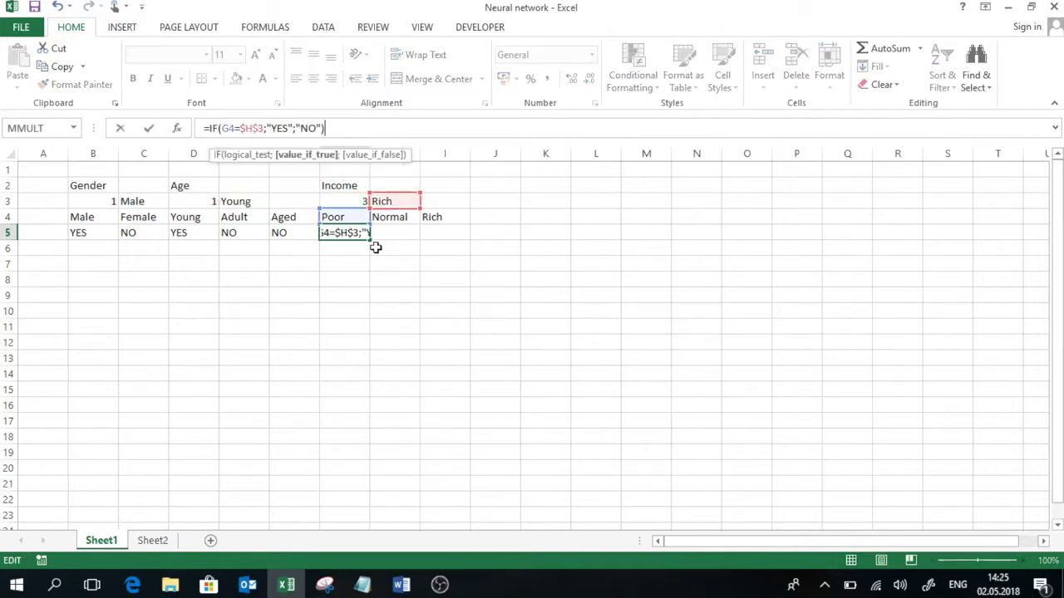
pyautogui.press('Tab')
pyautogui.click(332, 231)
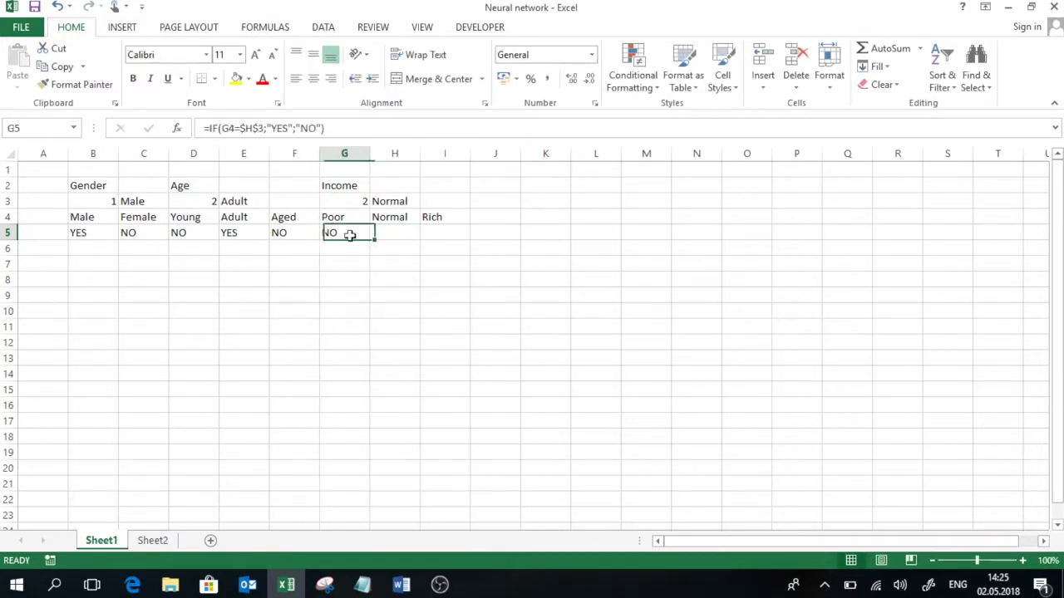
pyautogui.moveTo(369, 238); pyautogui.dragTo(453, 239)
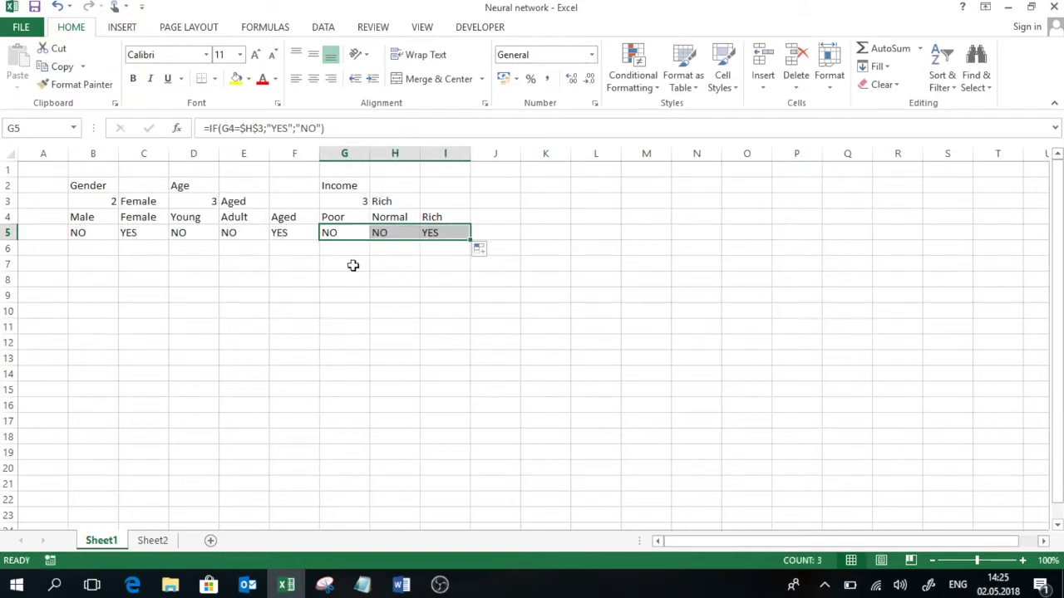
# Step: Recalculate the sheet repeatedly to check that the YES/NO flags in row 5 match the random categories in row 3
pyautogui.click(84, 262)
pyautogui.press('F8')
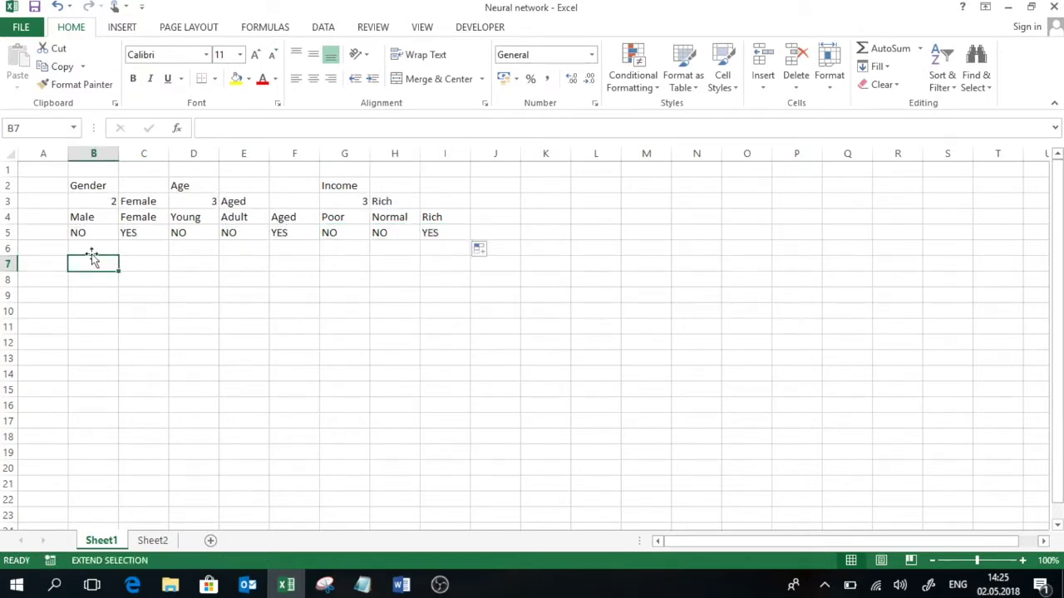
pyautogui.press('F9')
pyautogui.press('F9')
pyautogui.press('F9')
pyautogui.press('F9')
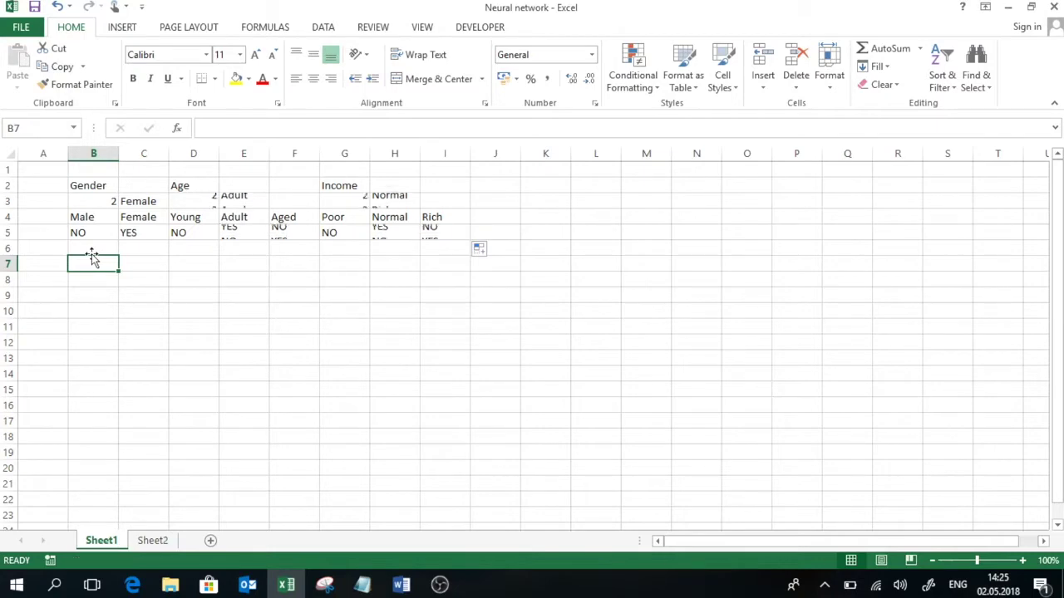
pyautogui.press('F9')
pyautogui.press('F9')
pyautogui.press('F9')
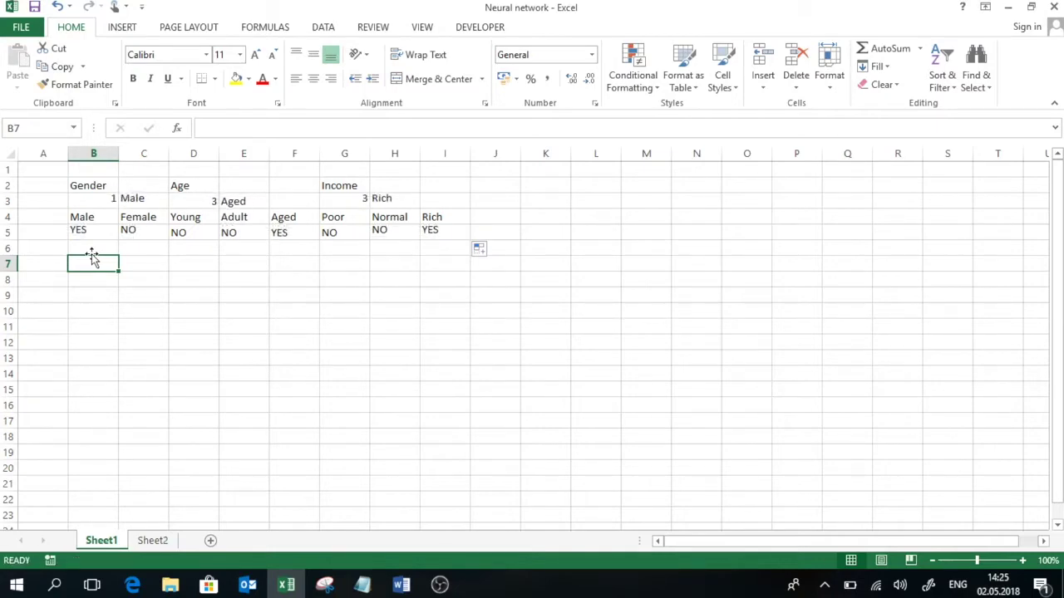
pyautogui.press('F9')
pyautogui.press('F9')
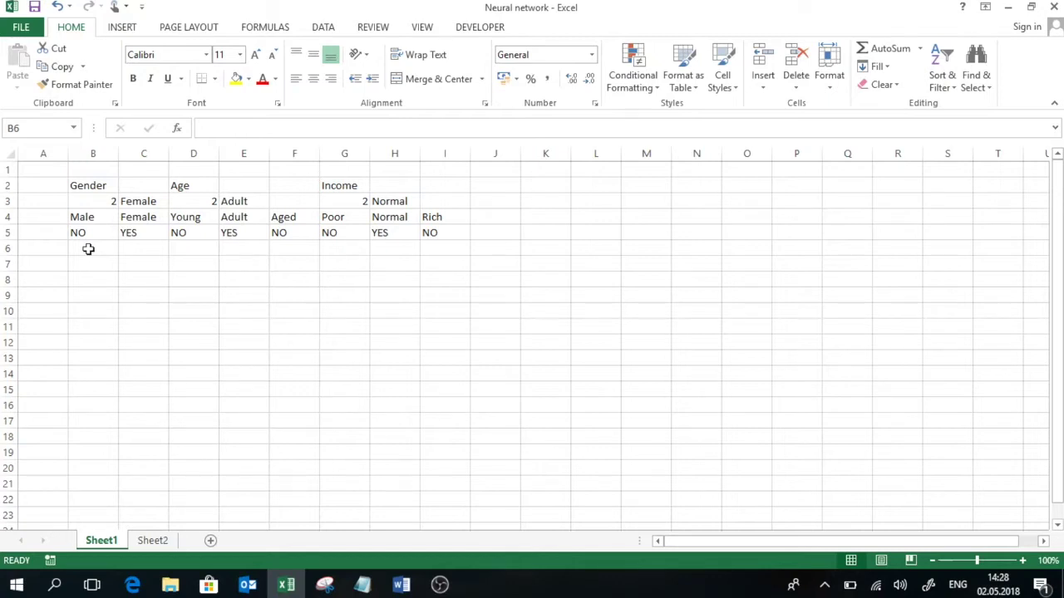
# Step: Enter an IF formula in B6 that returns 0,99 if B5 is "YES" and 0,01 otherwise
pyautogui.click(88, 249)
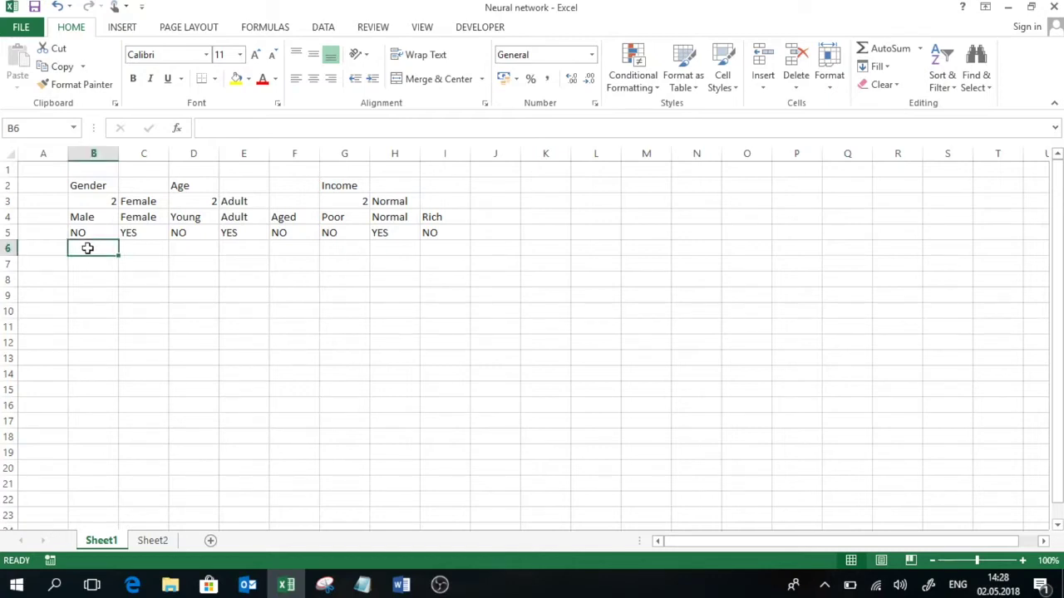
pyautogui.write('=')
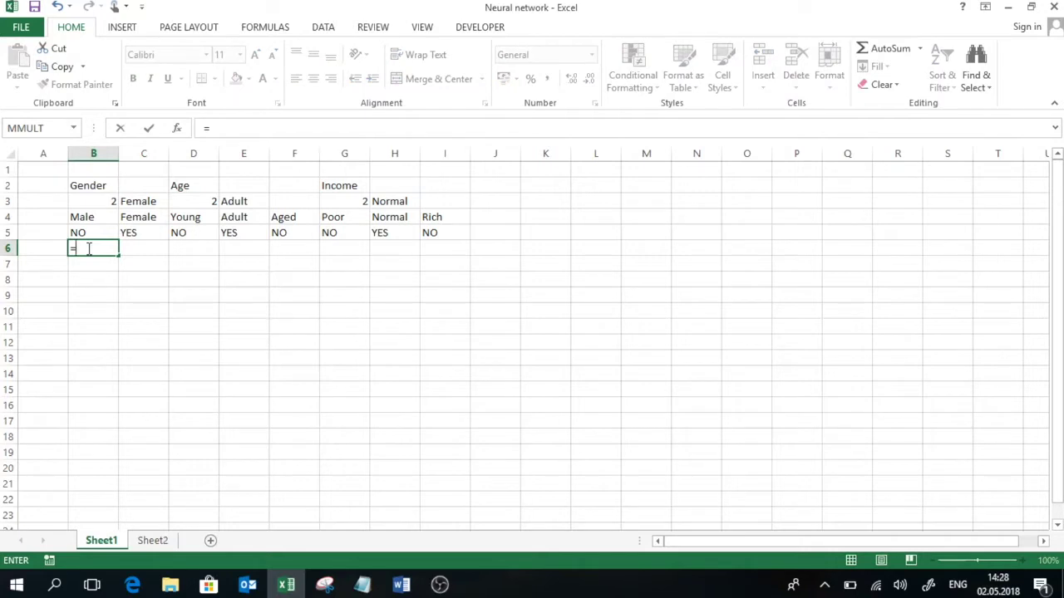
pyautogui.write('if(')
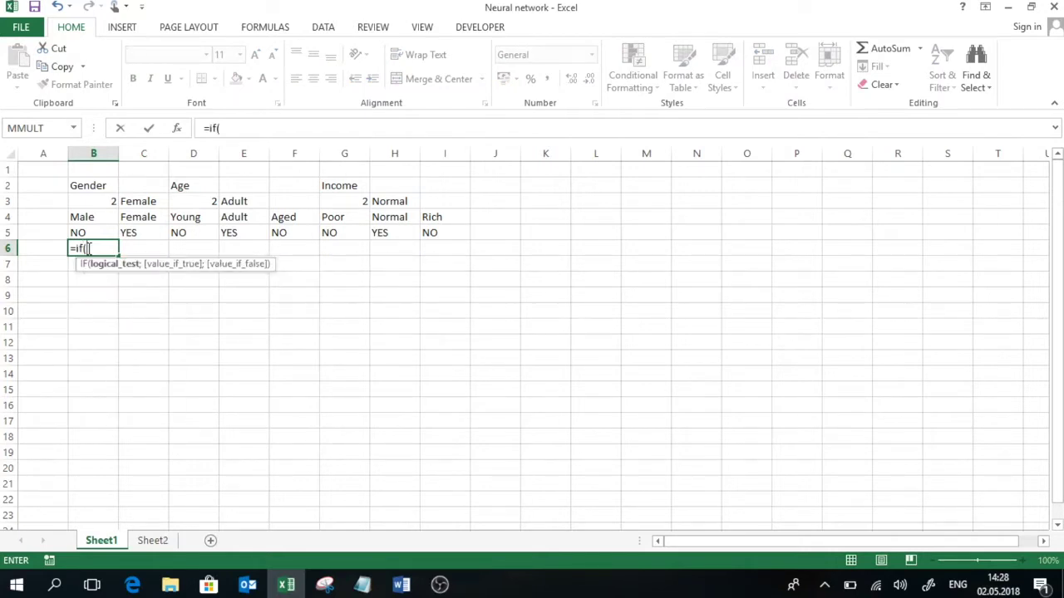
pyautogui.click(94, 235)
pyautogui.write('="YES";0')
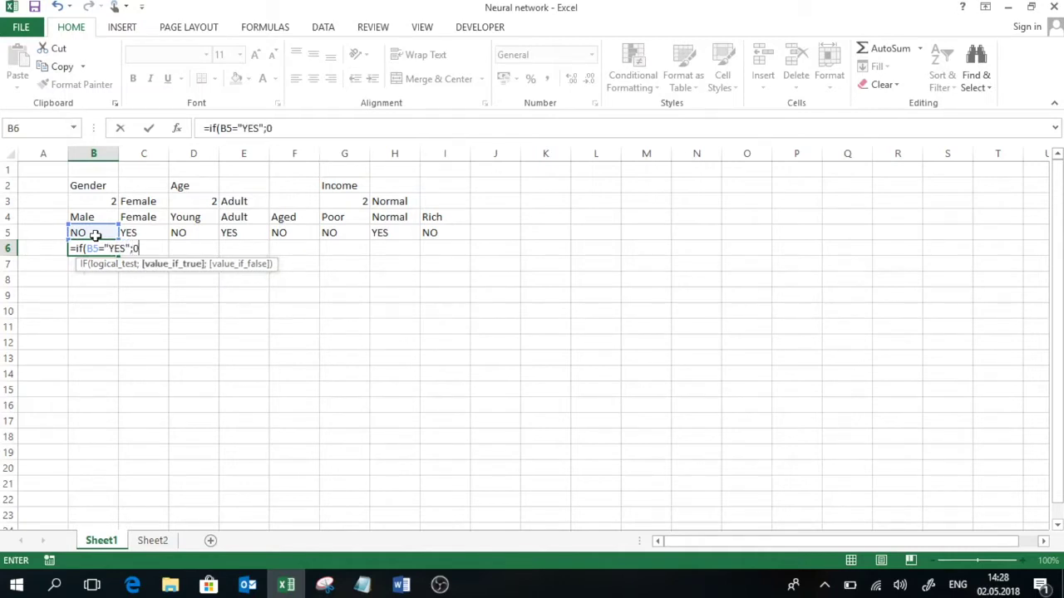
pyautogui.write(',99;0,01')
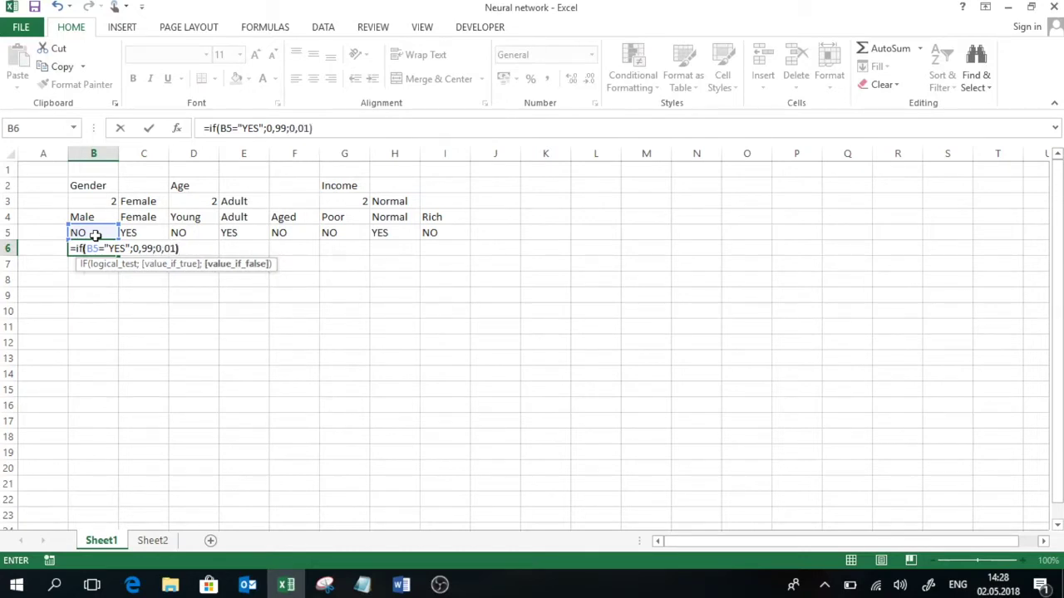
pyautogui.press('Return')
# Step: Fill the B6 formula across to I6 so every category gets a numeric input value
pyautogui.click(104, 248)
pyautogui.moveTo(118, 255); pyautogui.dragTo(458, 248)
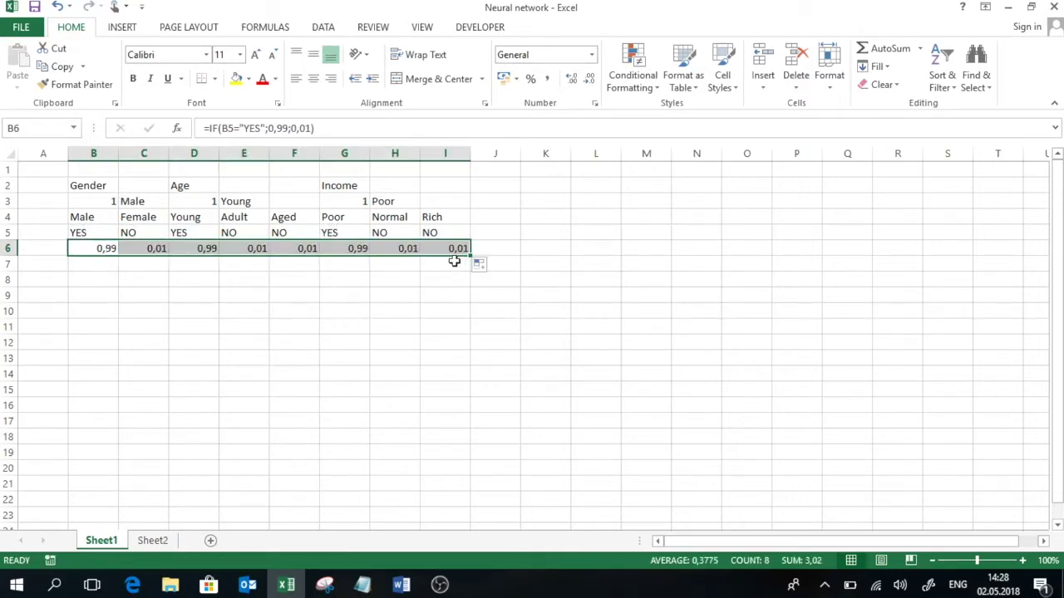
pyautogui.click(101, 278)
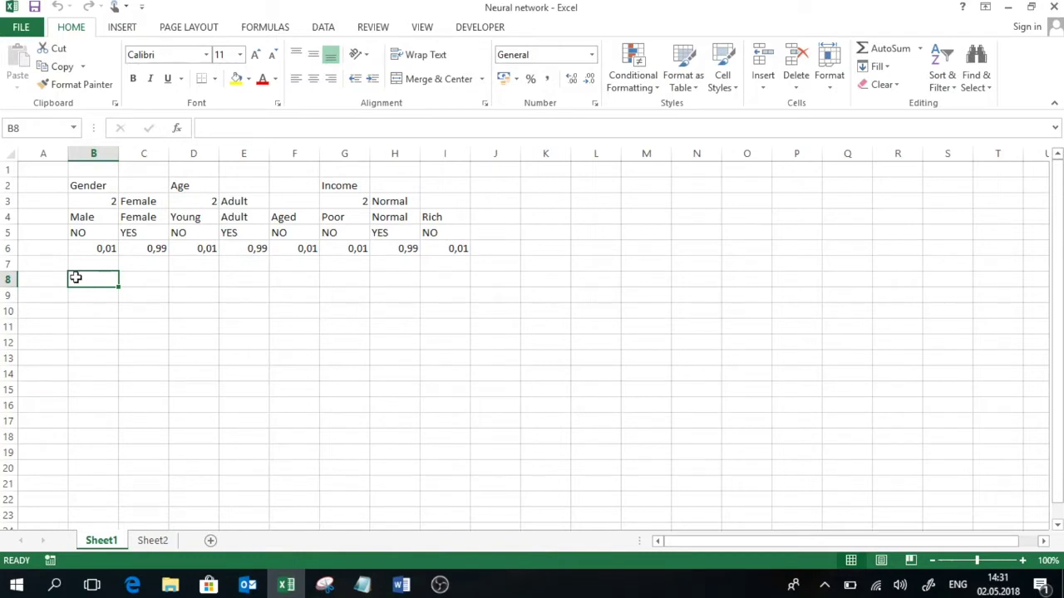
# Step: Fill the range B8:I15 with yellow and copy its formatting to an equal block starting at B17
pyautogui.moveTo(83, 279); pyautogui.dragTo(449, 389)
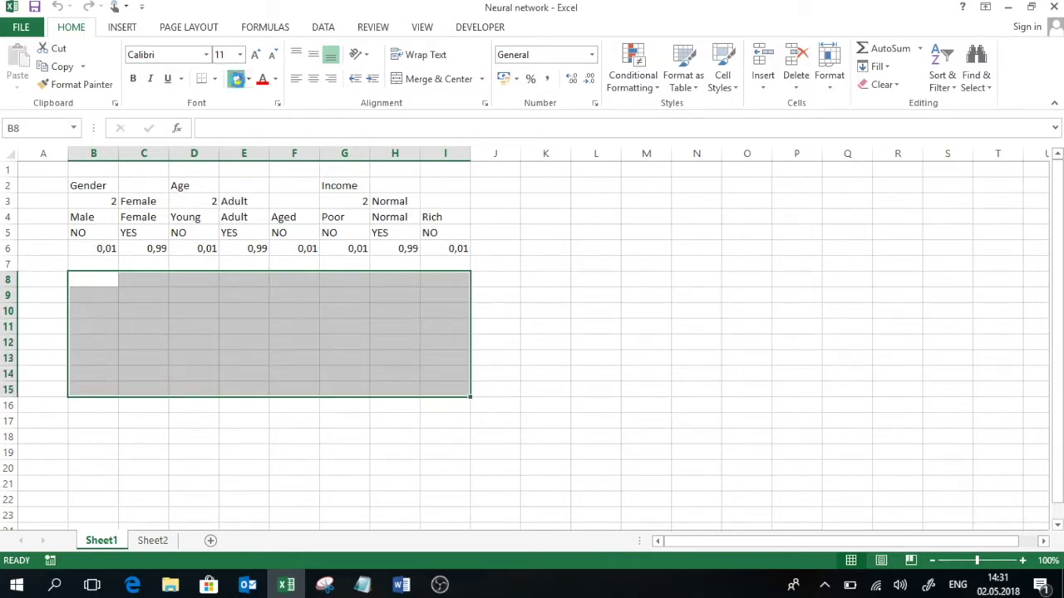
pyautogui.click(237, 79)
pyautogui.click(75, 84)
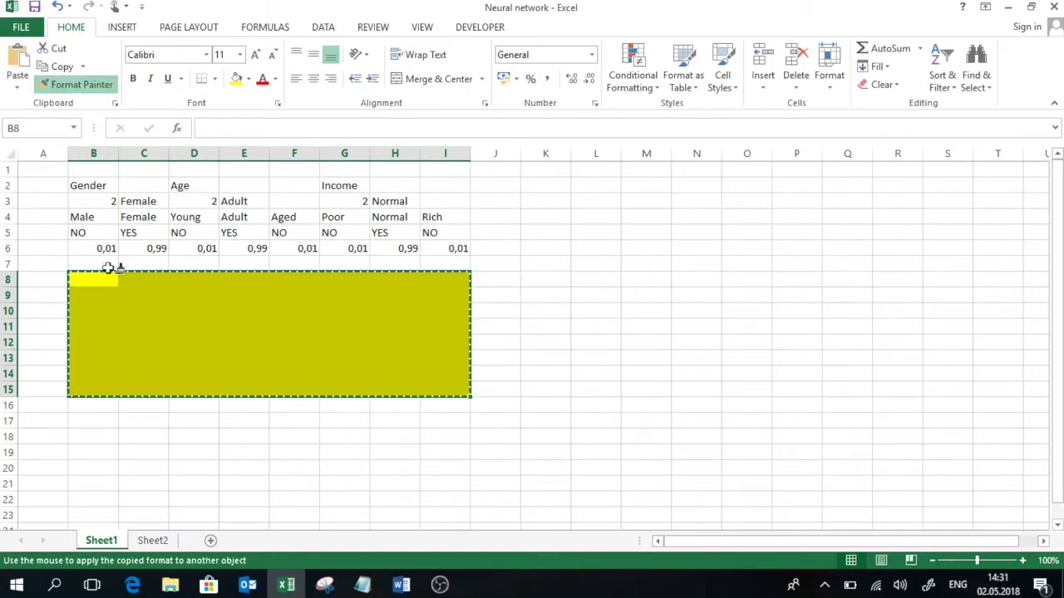
pyautogui.click(96, 422)
pyautogui.scroll(-1, 125, 419)
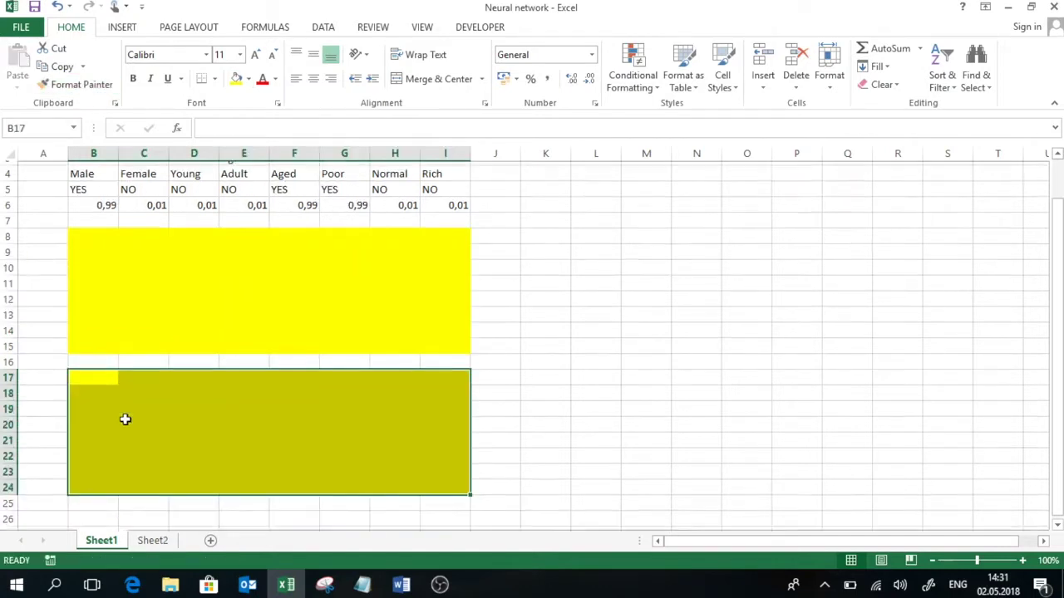
# Step: Fill a third block with yellow in columns B to E, starting at B26 below the second block
pyautogui.scroll(-2, 125, 419)
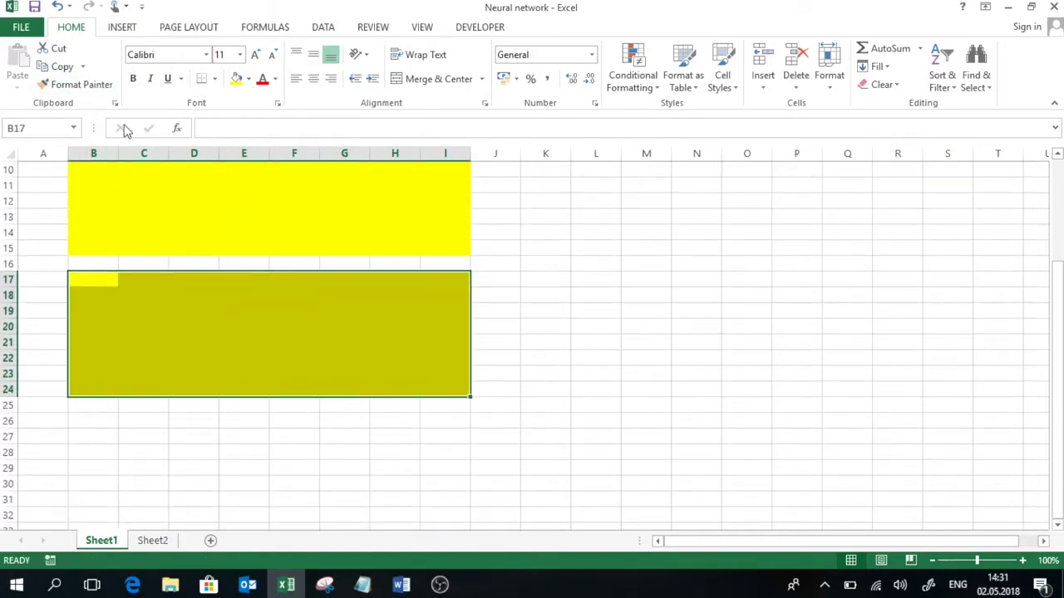
pyautogui.moveTo(97, 420); pyautogui.dragTo(238, 525)
pyautogui.click(238, 79)
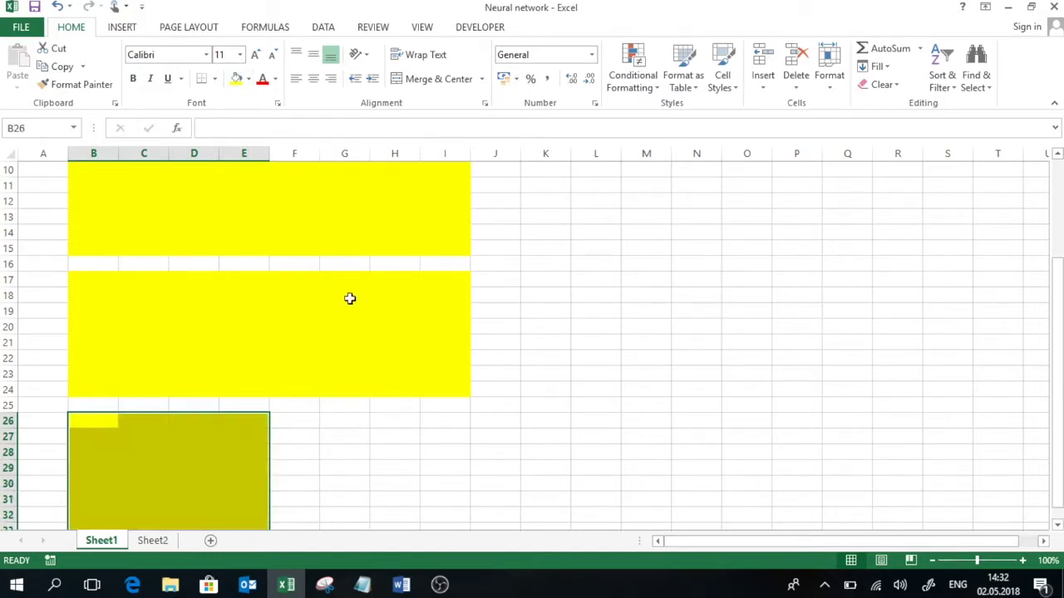
pyautogui.scroll(-1, 375, 307)
pyautogui.scroll(2, 376, 307)
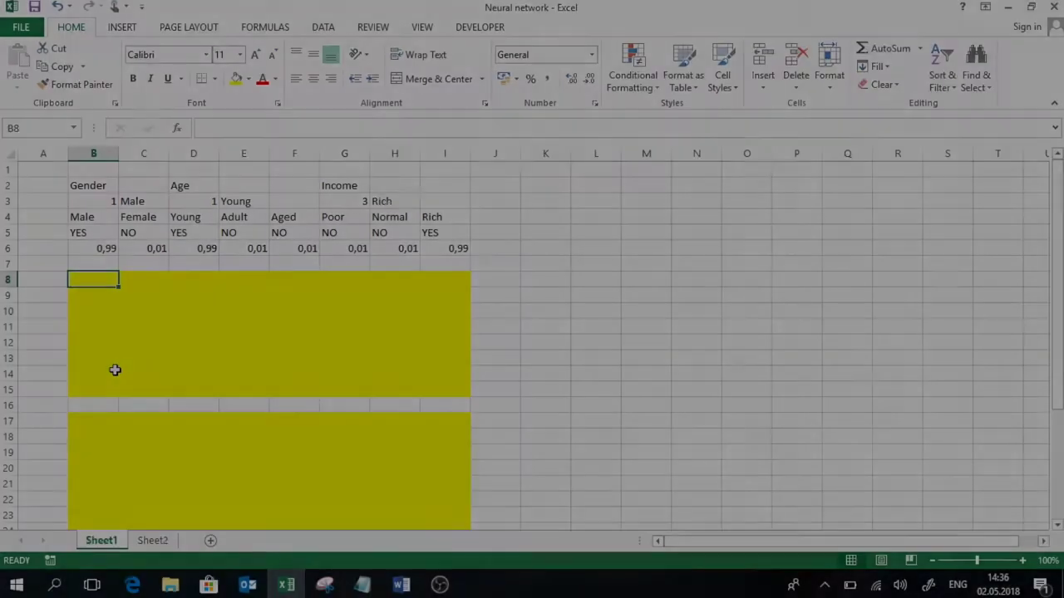
# Step: Enter the formula =SQRT(1/COUNT($B$6:$I$6)) in B8, the first cell of the upper yellow block
pyautogui.write('=sq')
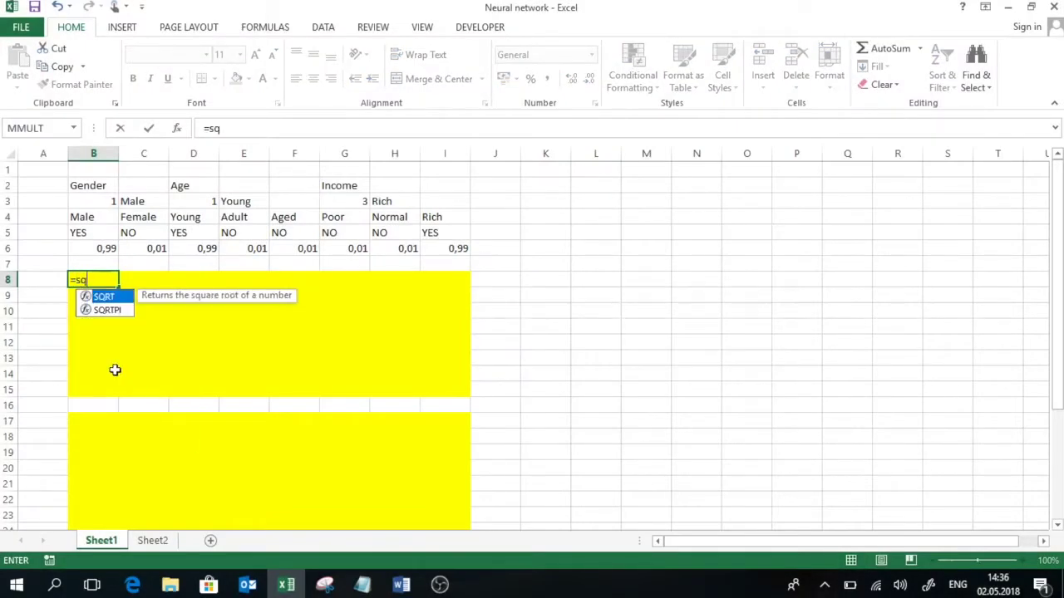
pyautogui.write('rt(')
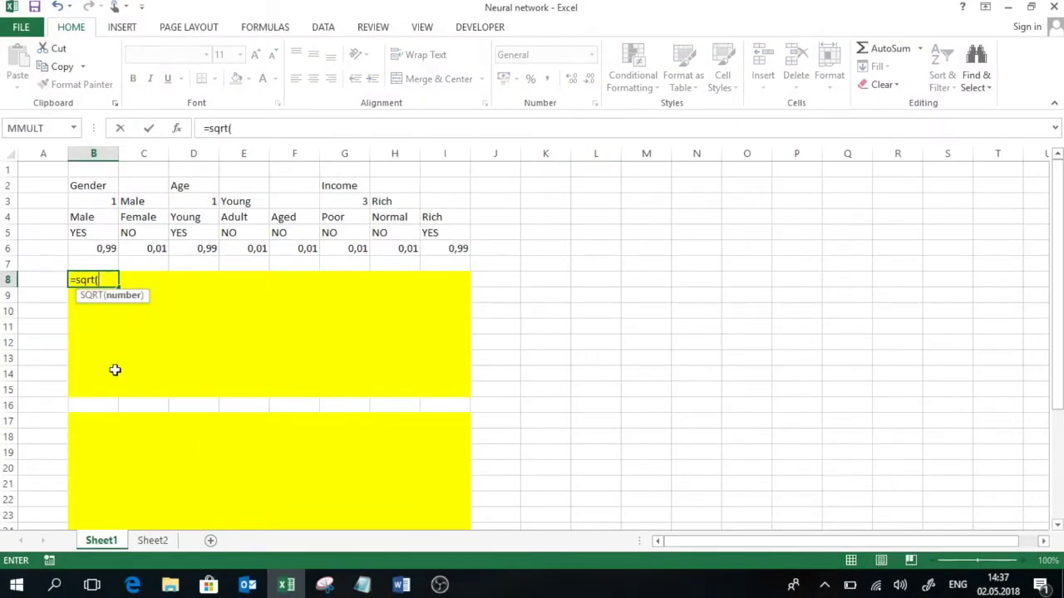
pyautogui.write('1/coo')
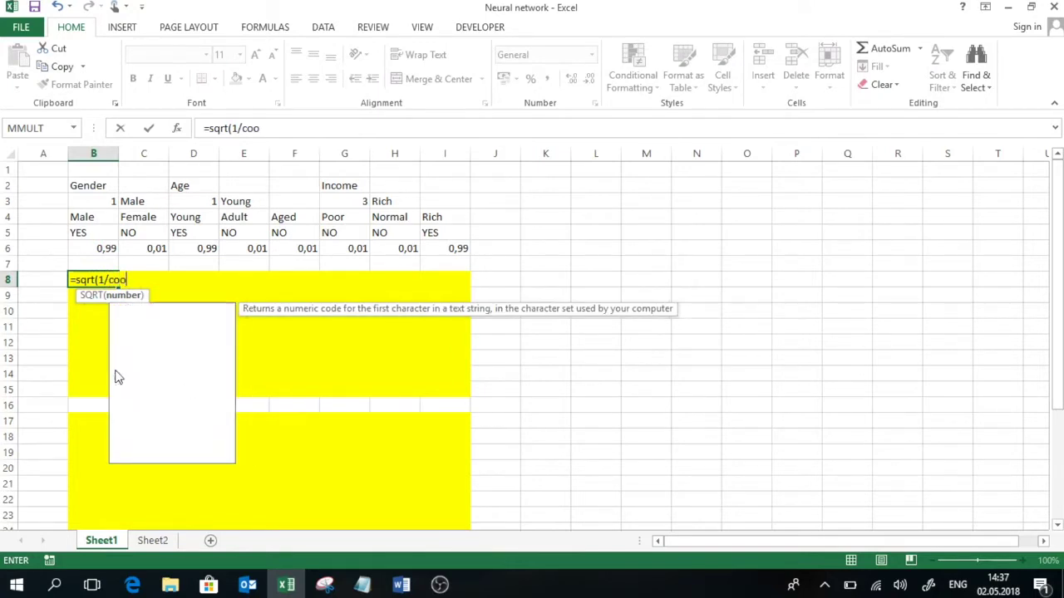
pyautogui.write('n')
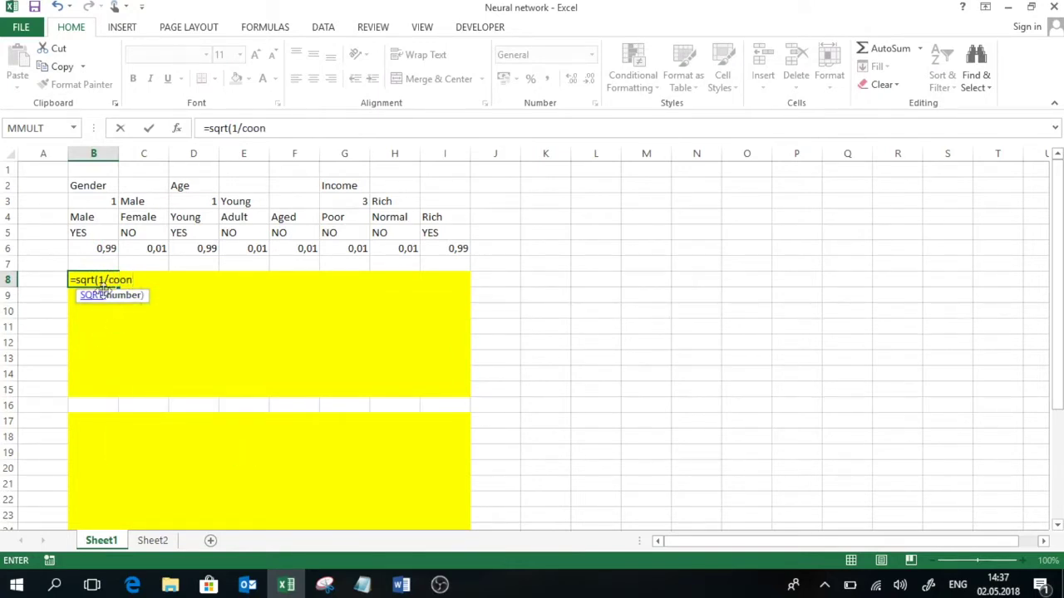
pyautogui.press('BackSpace')
pyautogui.press('BackSpace')
pyautogui.write('unt(')
pyautogui.moveTo(98, 251); pyautogui.dragTo(462, 247)
pyautogui.press('F4')
pyautogui.write('))')
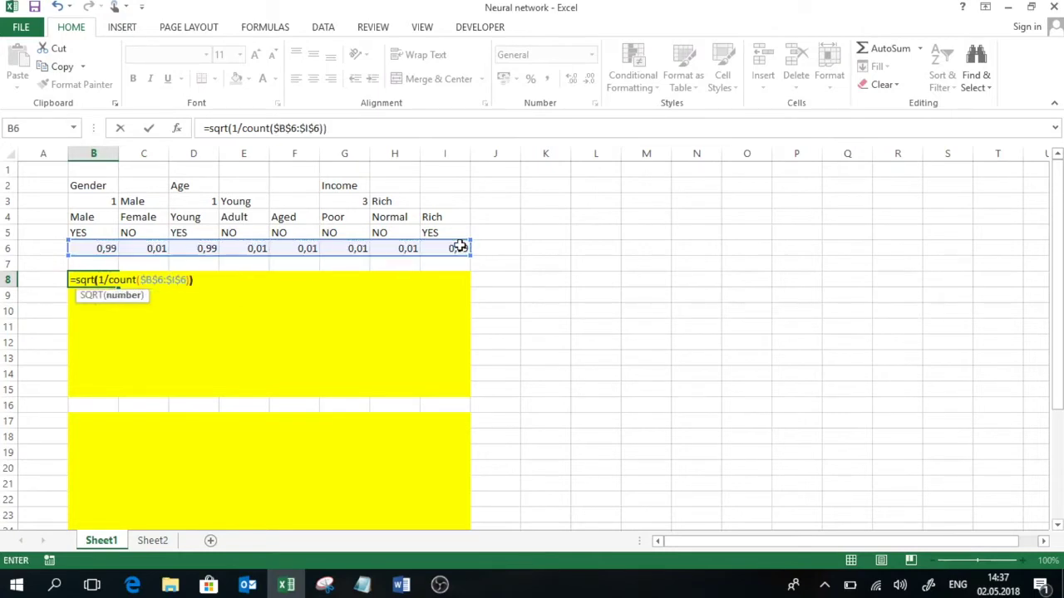
pyautogui.hotkey('ctrl', 'Return')
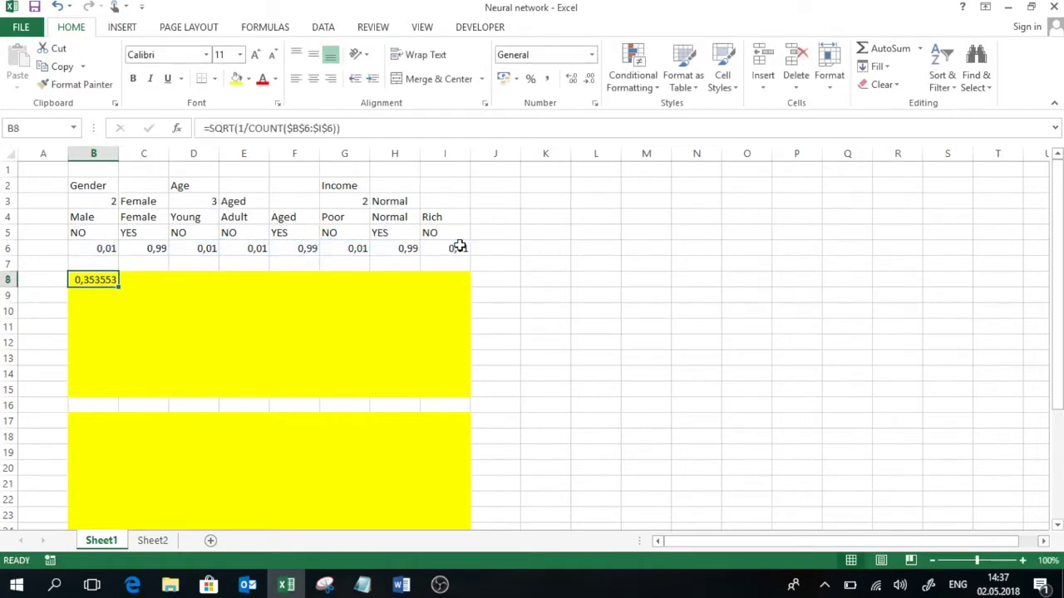
# Step: Extend the B8 formula to =RAND()*(SQRT(1/COUNT($B$6:$I$6))-0,01)+0,01
pyautogui.click(366, 129)
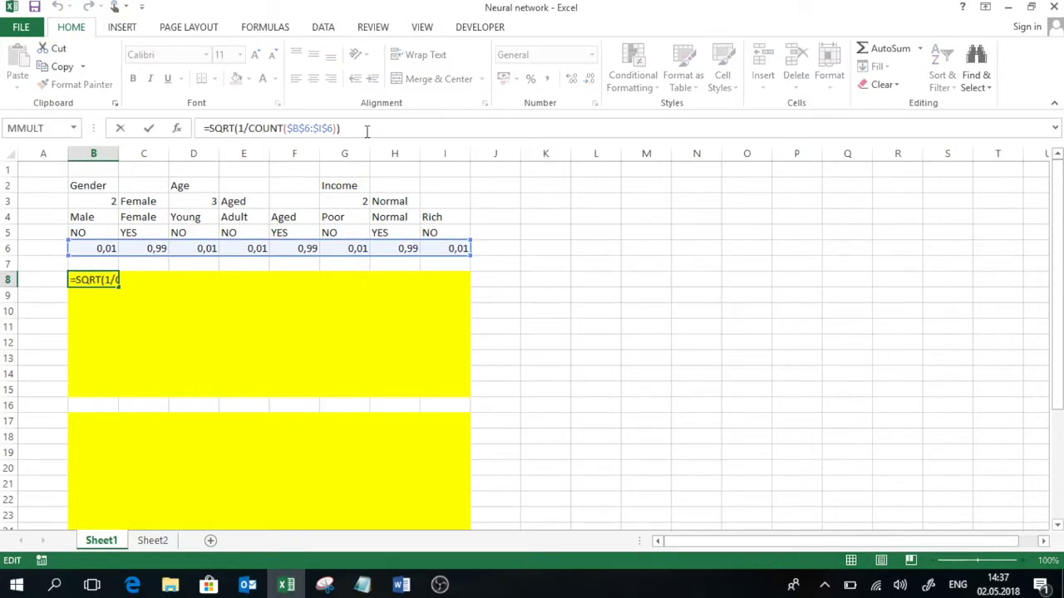
pyautogui.write('-0,01)')
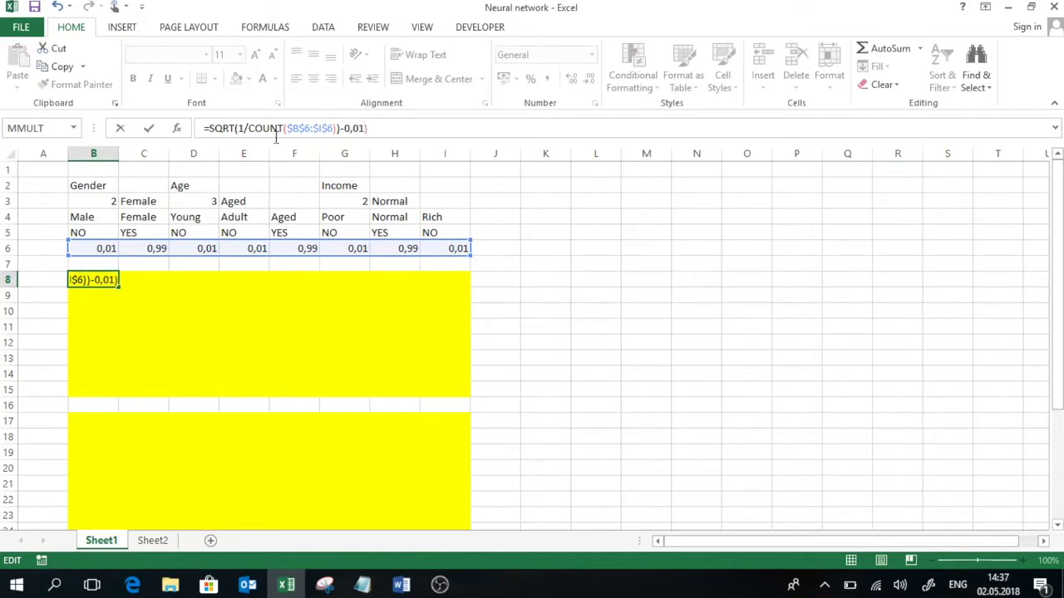
pyautogui.click(209, 129)
pyautogui.write('rand')
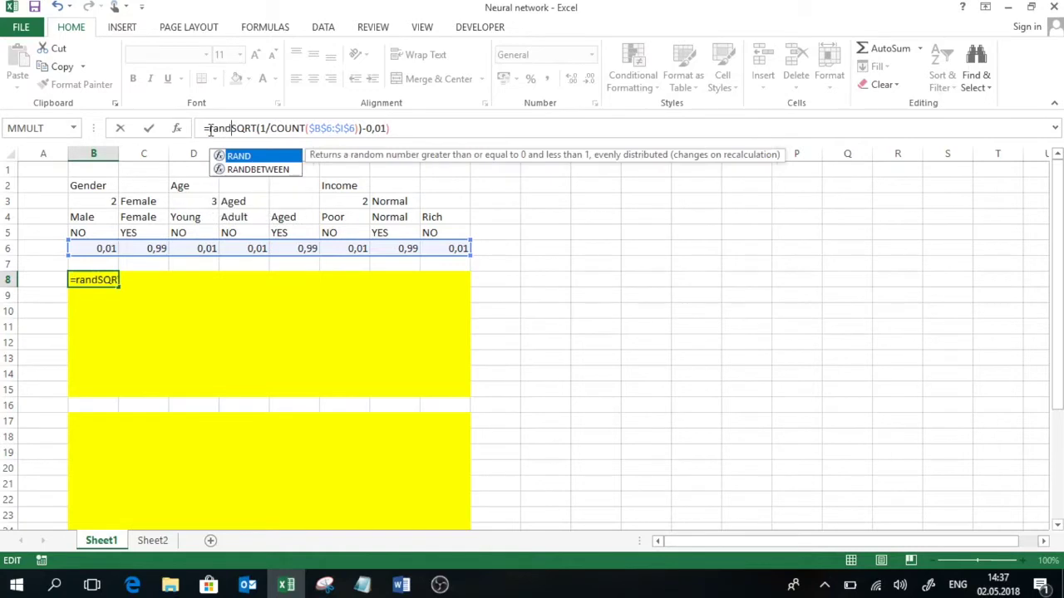
pyautogui.write('()')
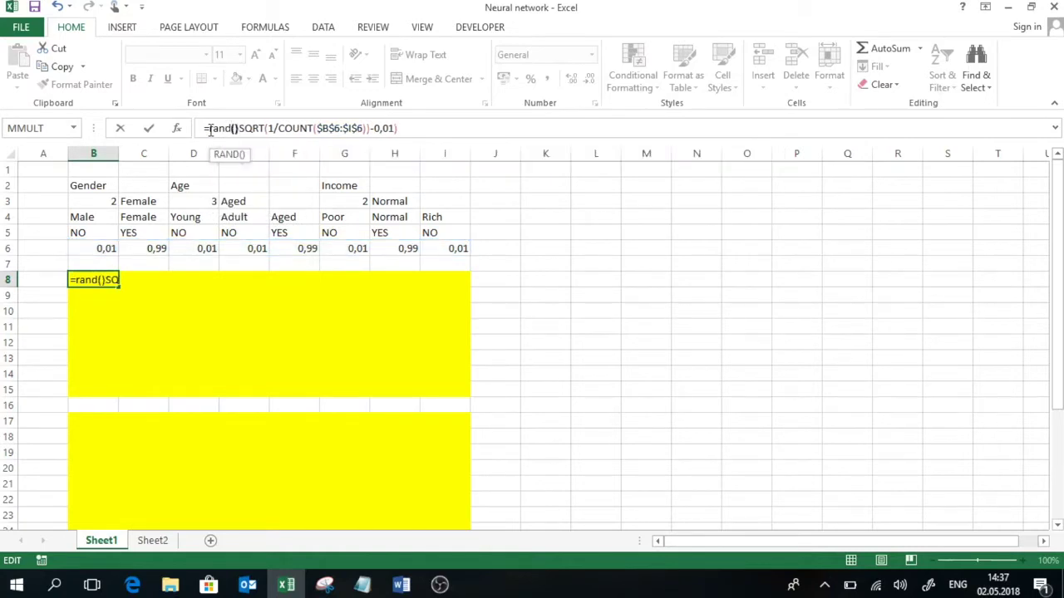
pyautogui.write('*(')
pyautogui.click(448, 129)
pyautogui.write('+0')
pyautogui.write(',')
pyautogui.write('01)')
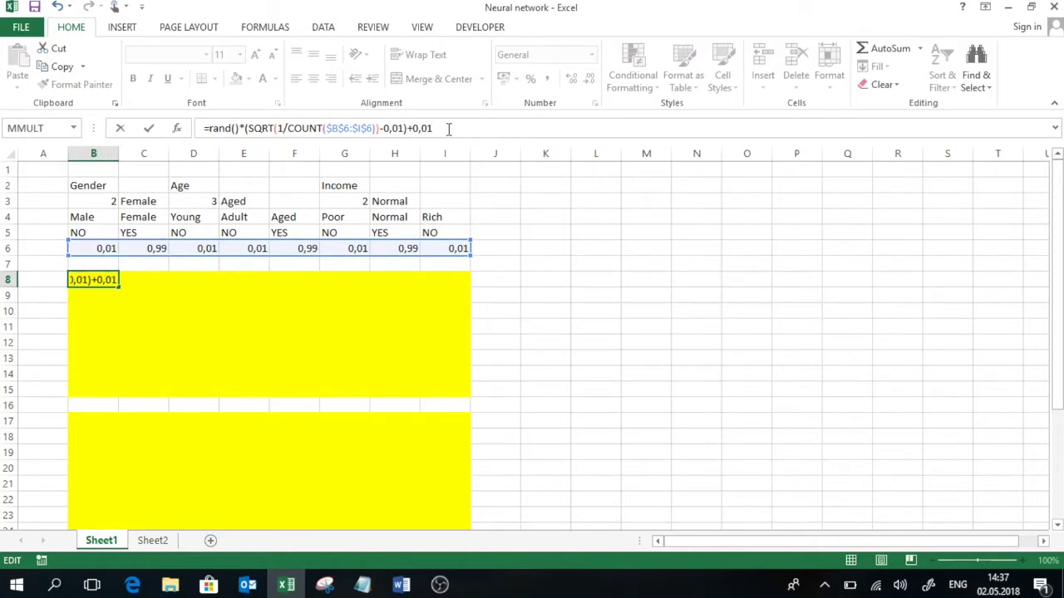
# Step: Wrap the B8 expression in parentheses and multiply it by IF(RANDBETWEEN(0;1)=1;1;-1) to give it a random sign
pyautogui.click(207, 129)
pyautogui.write('(')
pyautogui.click(470, 131)
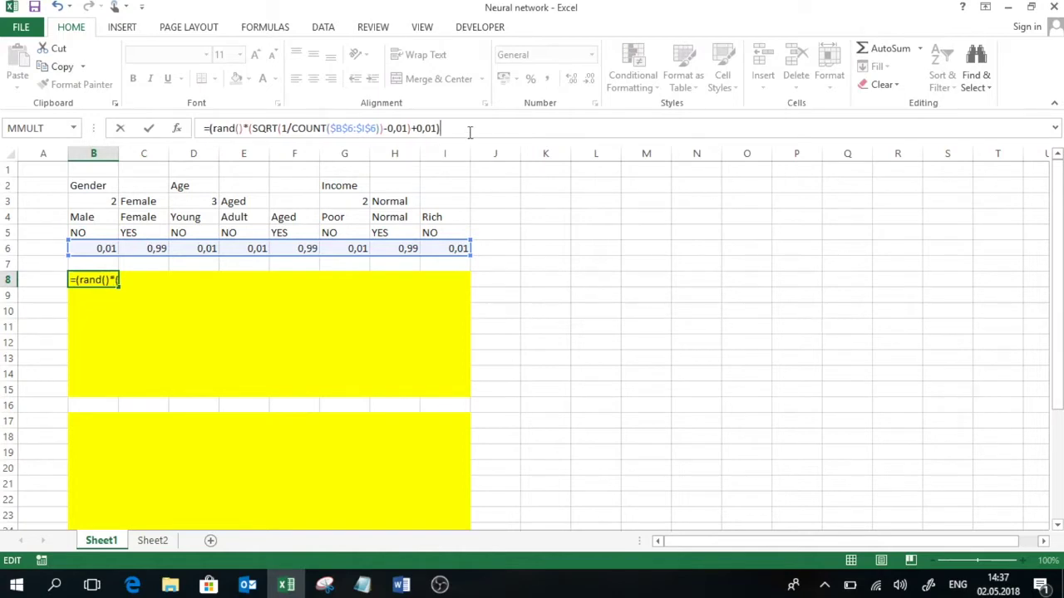
pyautogui.write('*if')
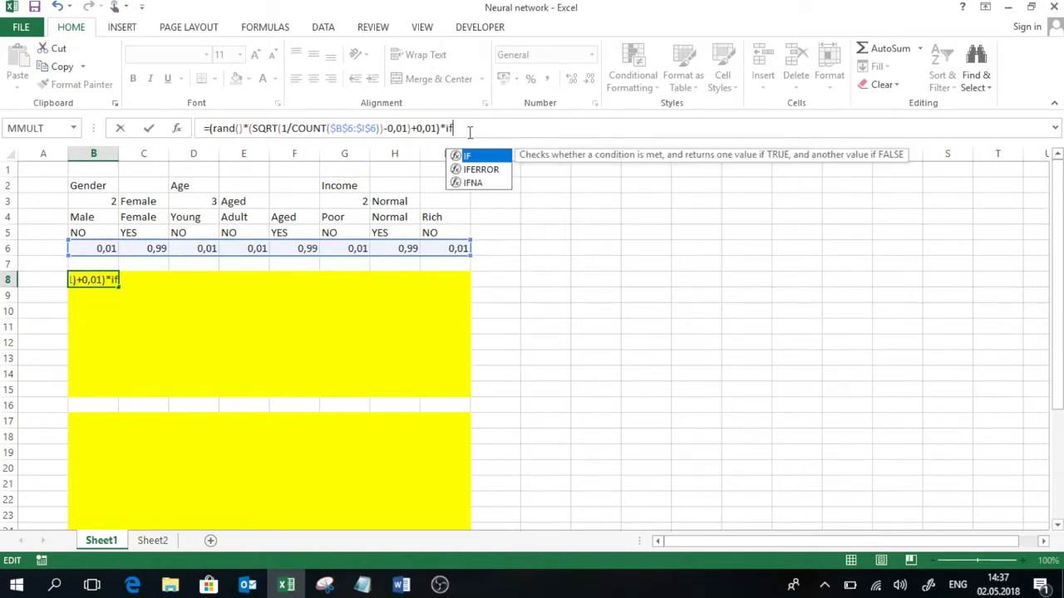
pyautogui.write('(randb')
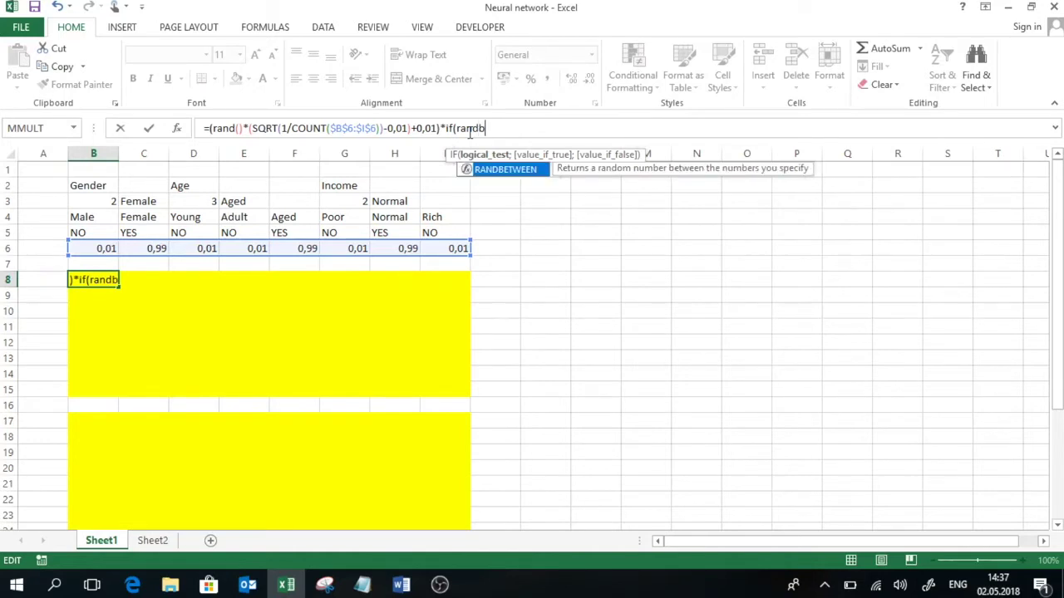
pyautogui.doubleClick(537, 168)
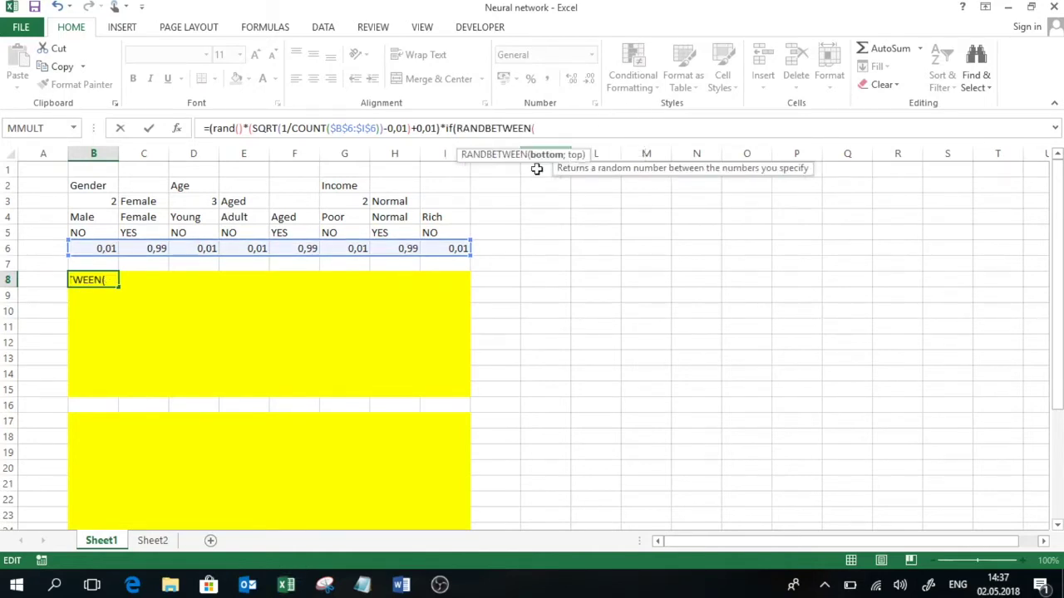
pyautogui.write('0;1)=')
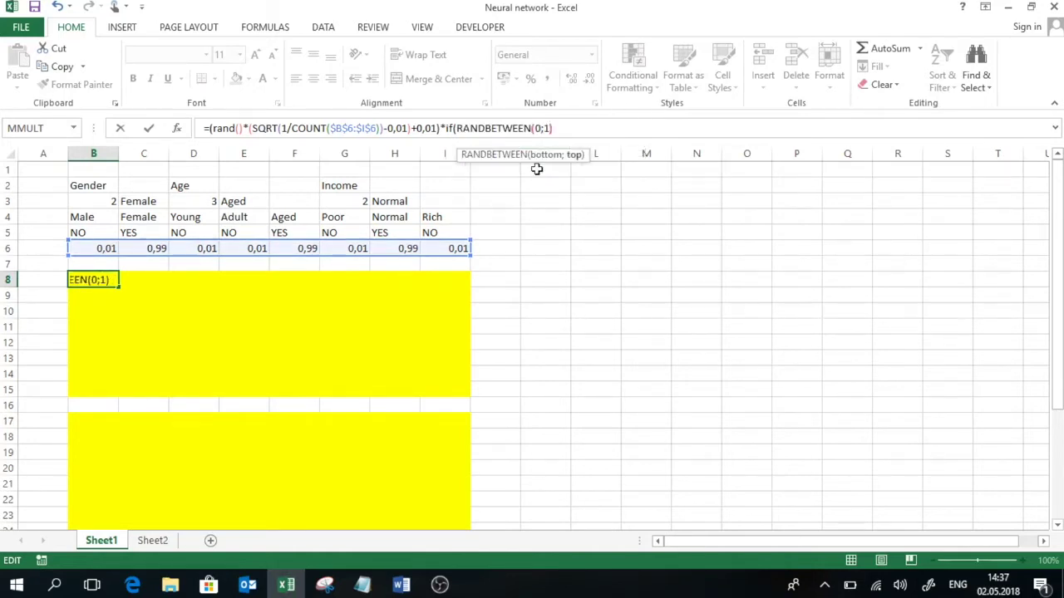
pyautogui.write('1;1')
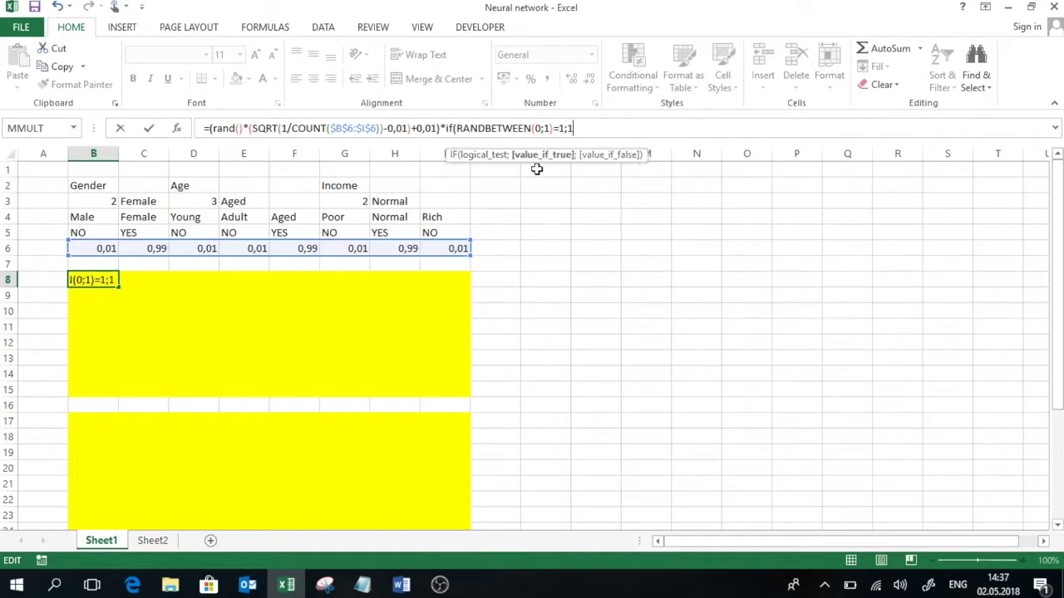
pyautogui.write(';-1)')
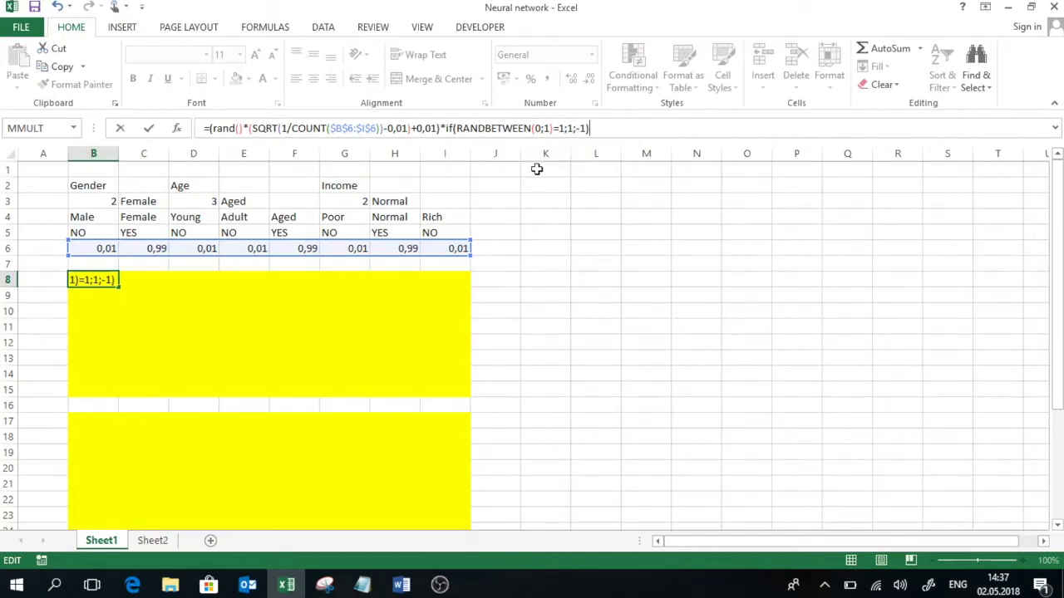
pyautogui.press('Return')
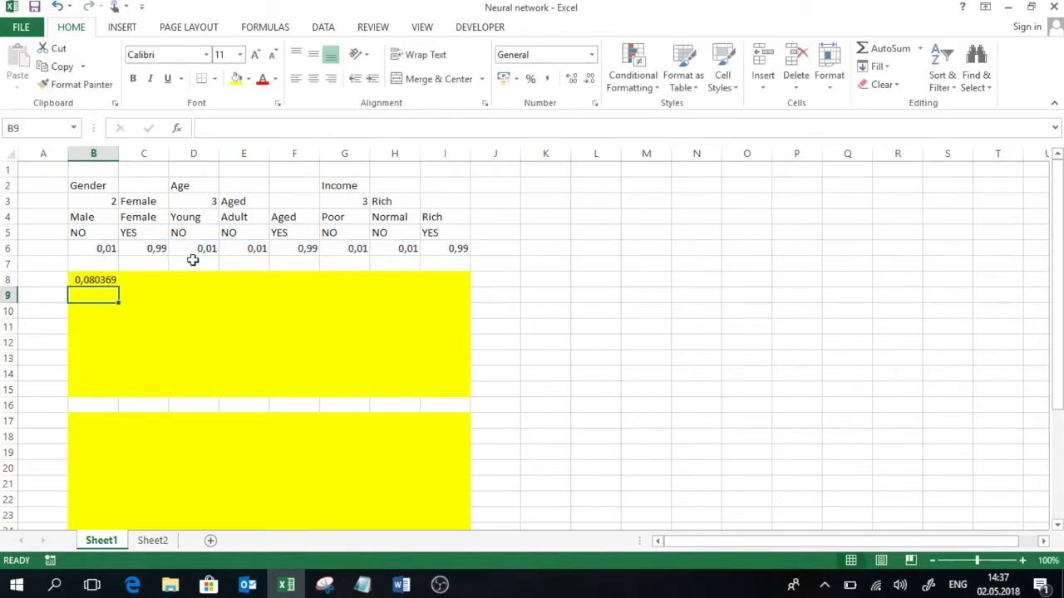
# Step: Fill the B8 formula through the first yellow block B8:I15 and copy that block to B17
pyautogui.click(94, 279)
pyautogui.moveTo(119, 287); pyautogui.dragTo(444, 392)
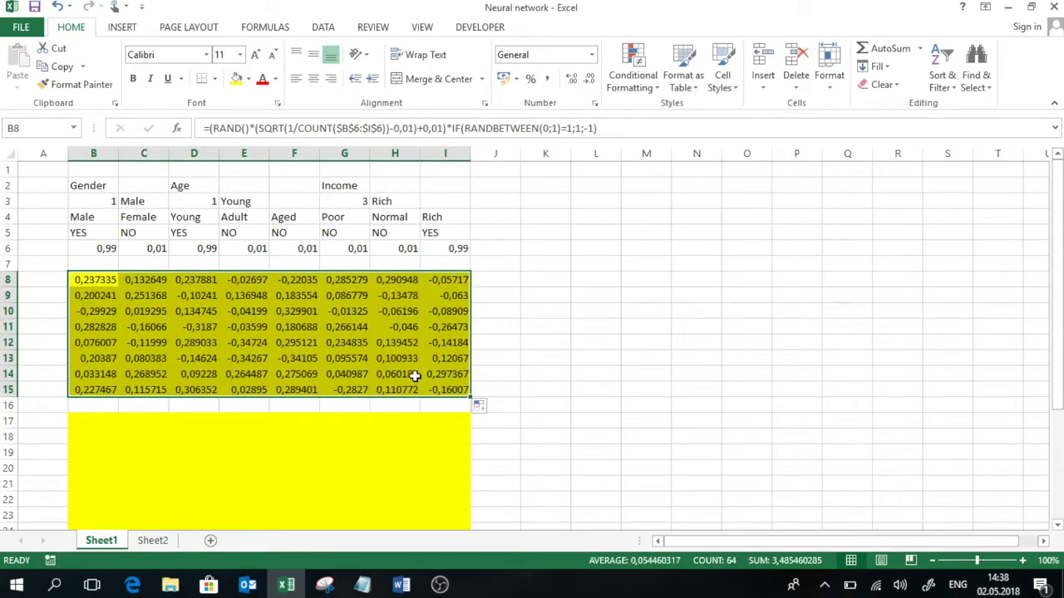
pyautogui.hotkey('ctrl', 'c')
pyautogui.click(97, 419)
pyautogui.hotkey('ctrl', 'v')
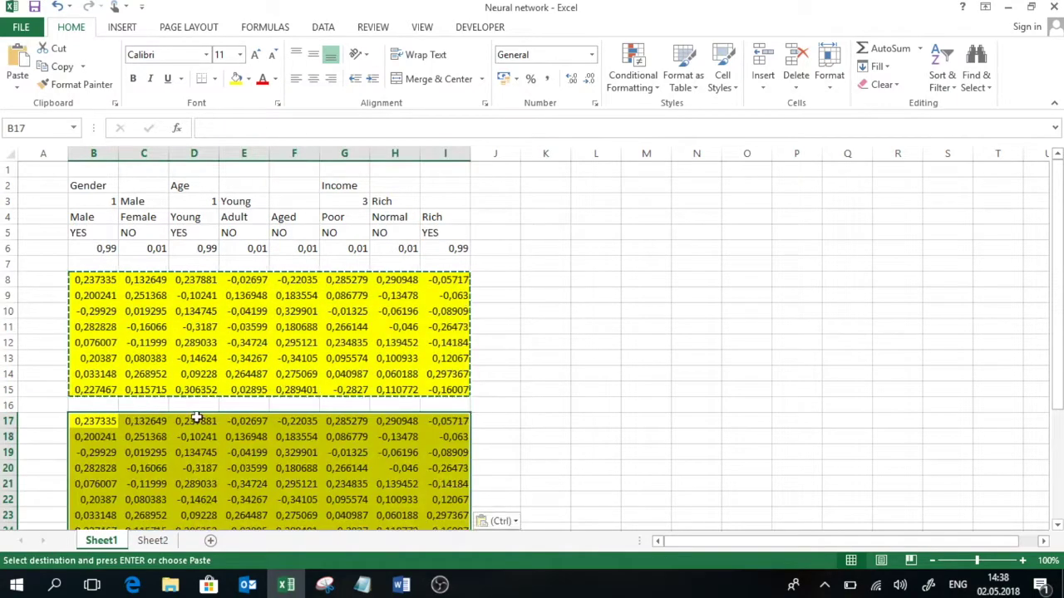
# Step: Copy the formulas from B17:E24 into the third yellow block starting at B26
pyautogui.scroll(-4, 196, 418)
pyautogui.click(92, 232)
pyautogui.moveTo(93, 233); pyautogui.dragTo(251, 349)
pyautogui.hotkey('ctrl', 'c')
pyautogui.click(92, 373)
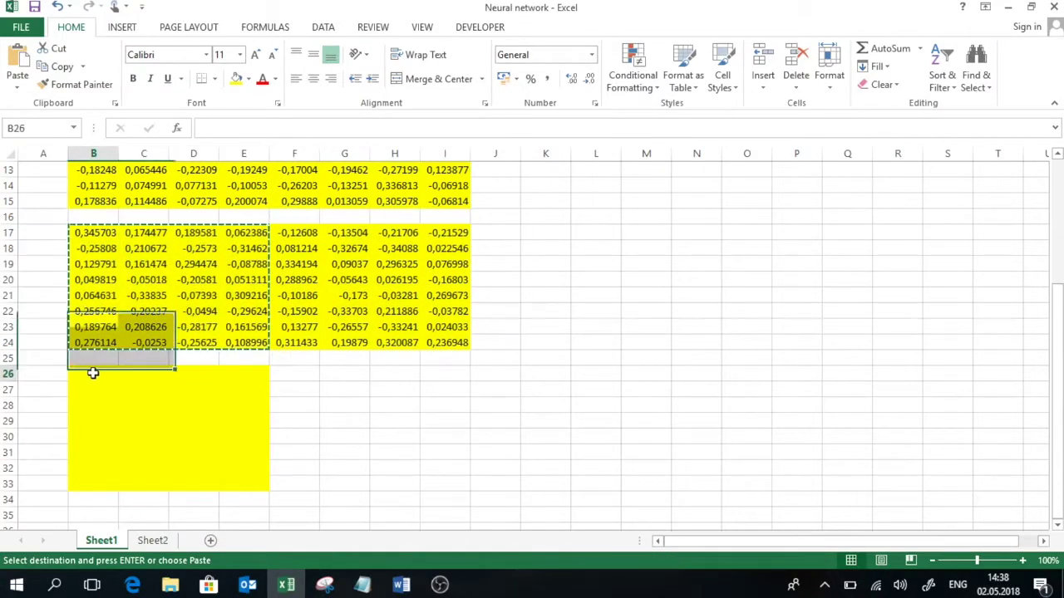
pyautogui.moveTo(92, 373); pyautogui.dragTo(202, 411)
pyautogui.hotkey('ctrl', 'v')
# Step: Replace the random formulas in B8:I33 with their current values by pasting the range over itself as values only
pyautogui.scroll(4, 194, 392)
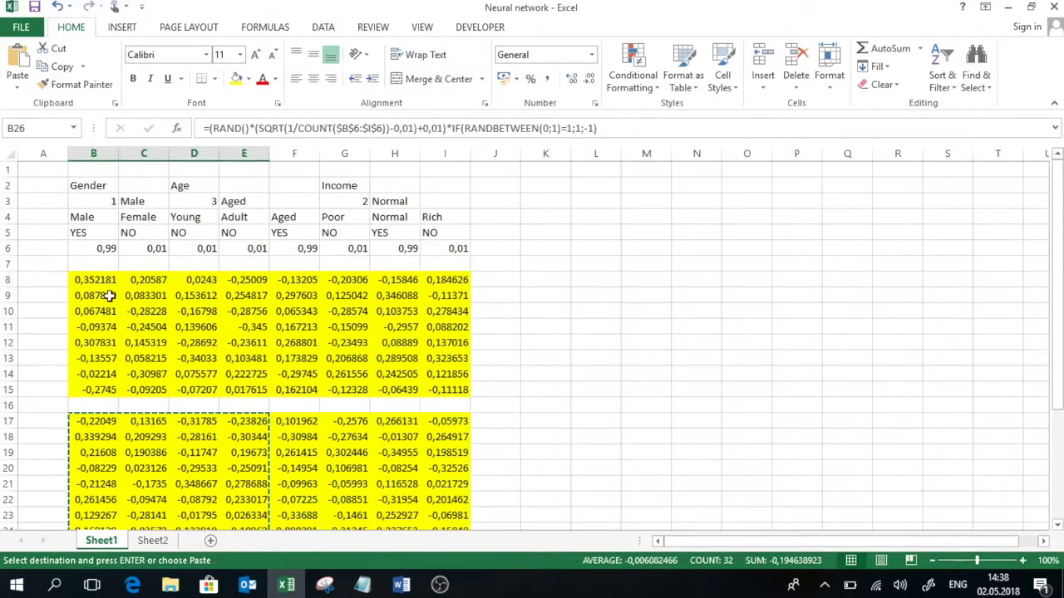
pyautogui.moveTo(95, 280); pyautogui.dragTo(430, 466)
pyautogui.hotkey('ctrl', 'c')
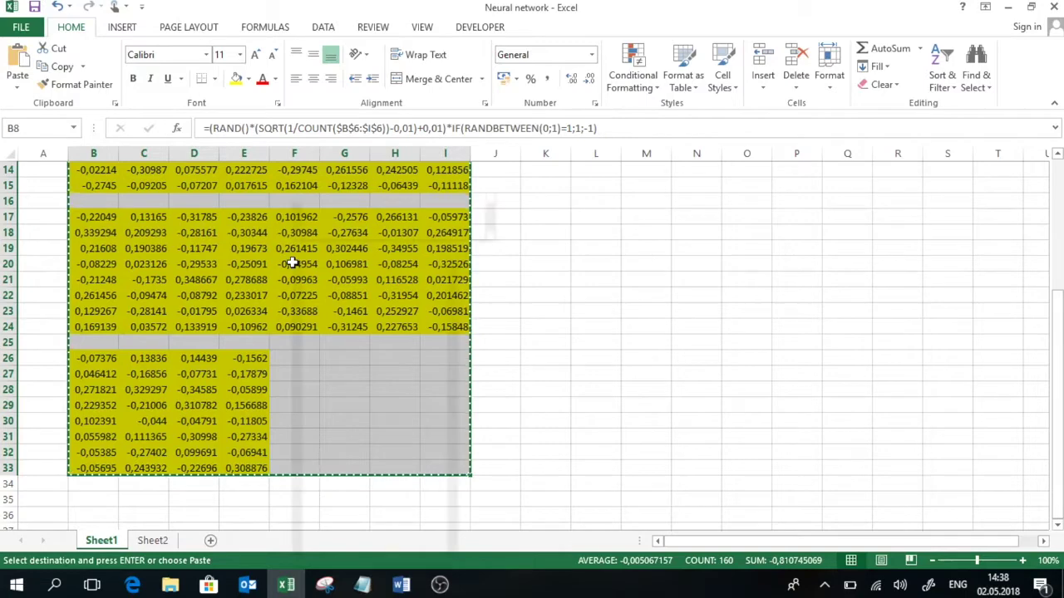
pyautogui.rightClick(292, 262)
pyautogui.click(349, 318)
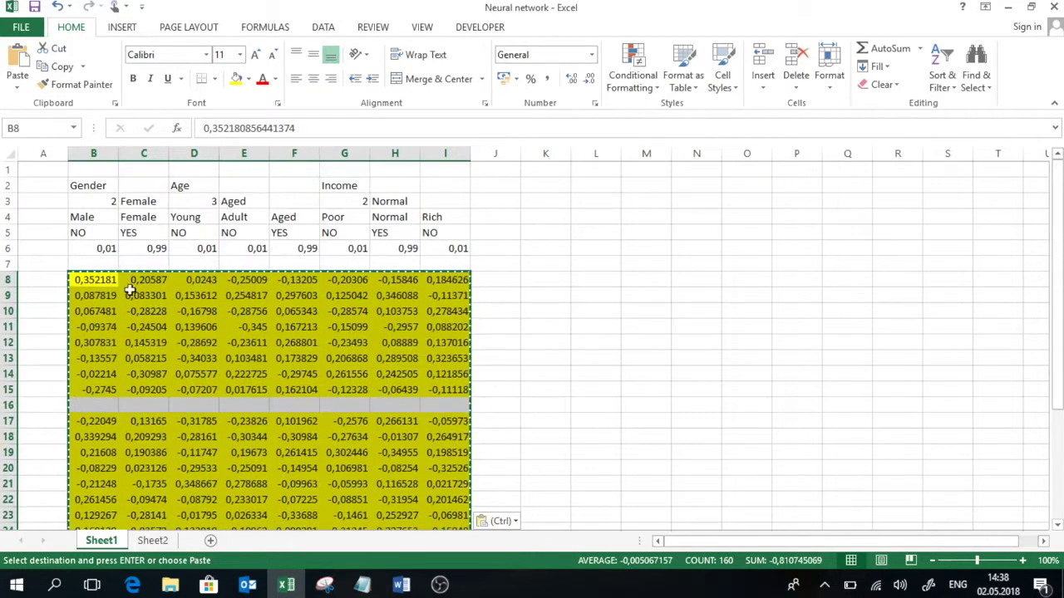
pyautogui.click(87, 281)
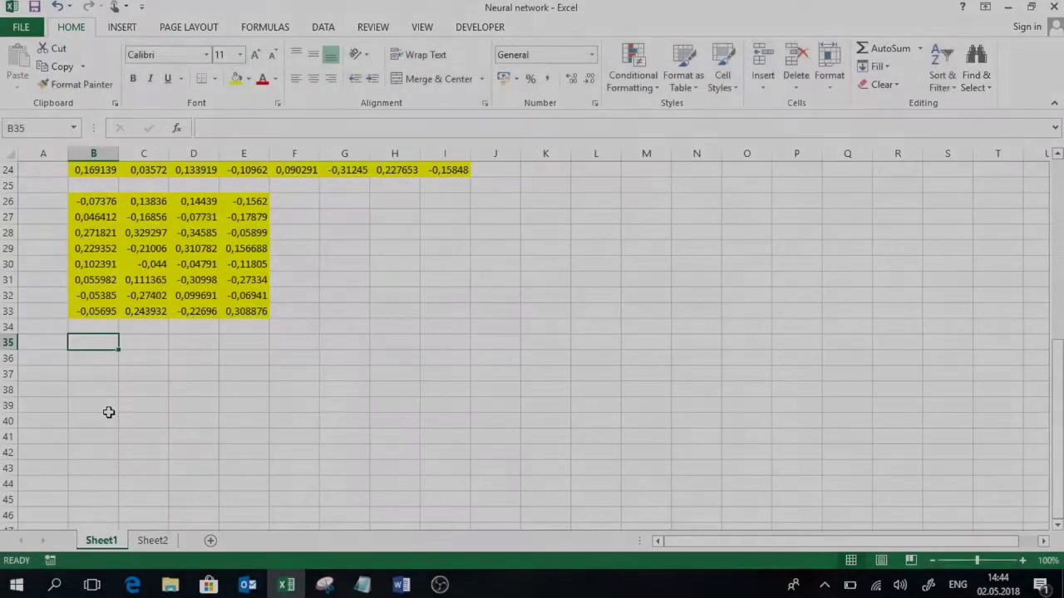
# Step: Enter =MMULT($B$6:$I$6;$B$8:$I$15) in B35 to multiply the input row by the first weight block
pyautogui.write('=mm')
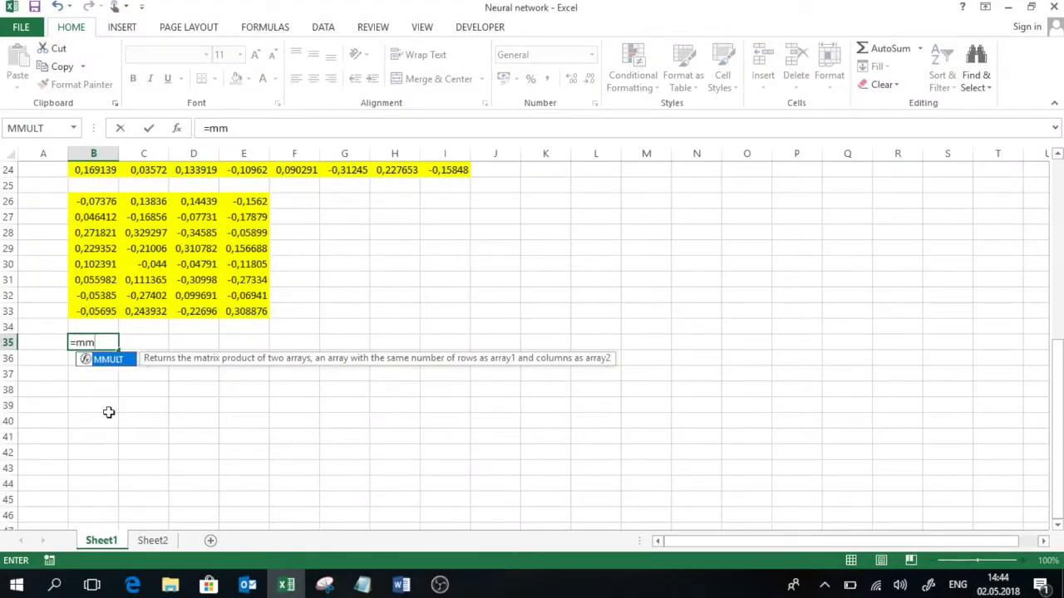
pyautogui.write('u')
pyautogui.doubleClick(117, 366)
pyautogui.scroll(8, 184, 339)
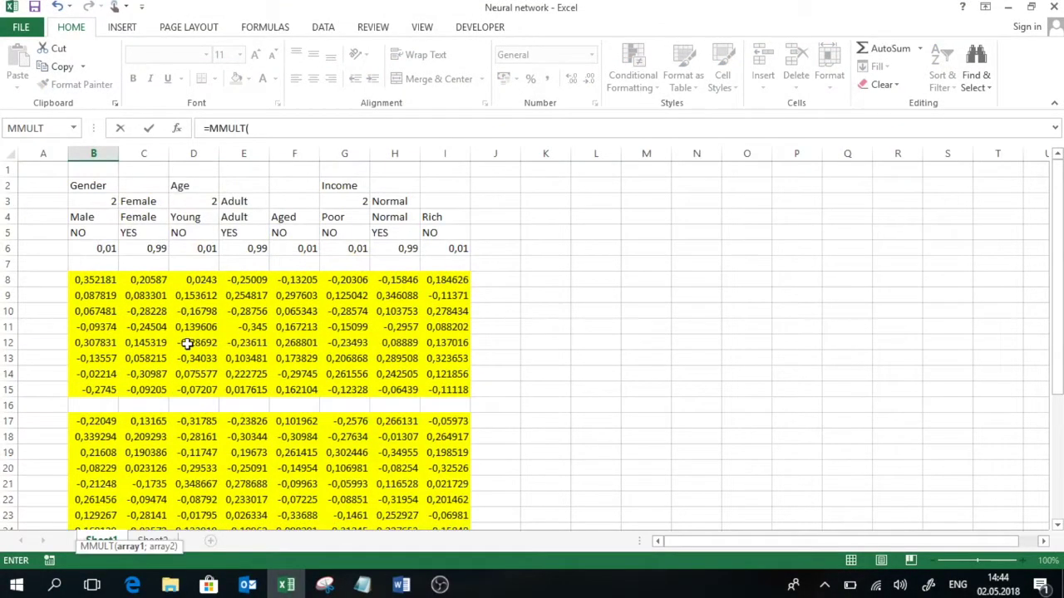
pyautogui.moveTo(101, 251); pyautogui.dragTo(446, 254)
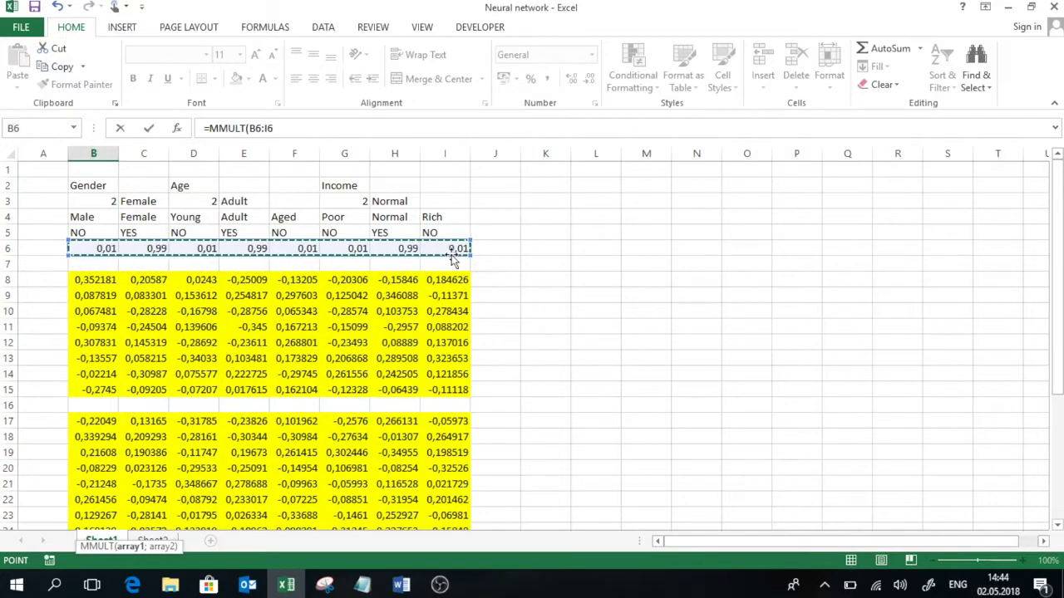
pyautogui.press('F4')
pyautogui.write(';')
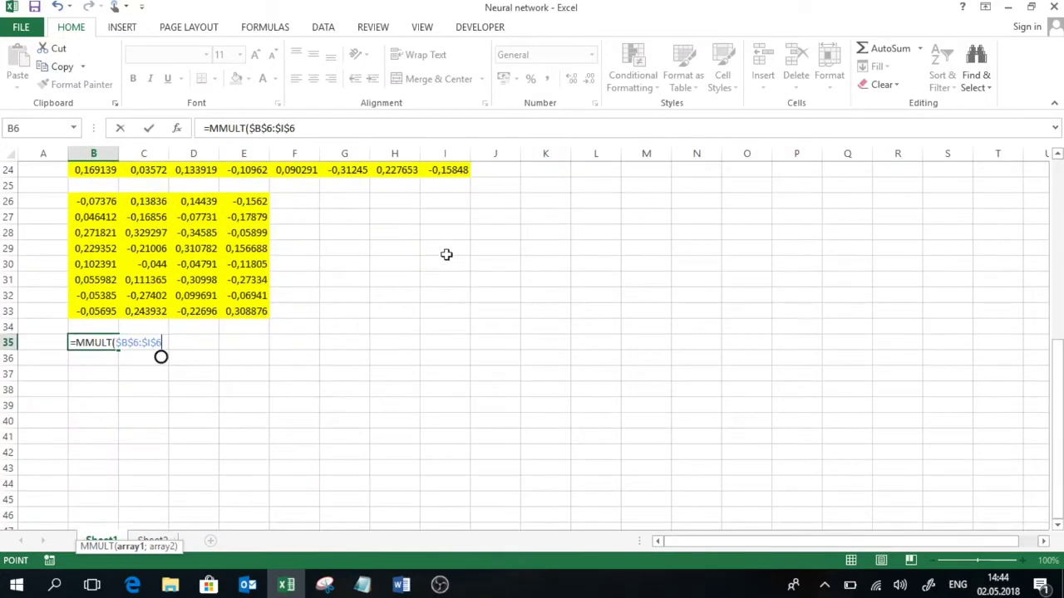
pyautogui.scroll(8, 446, 254)
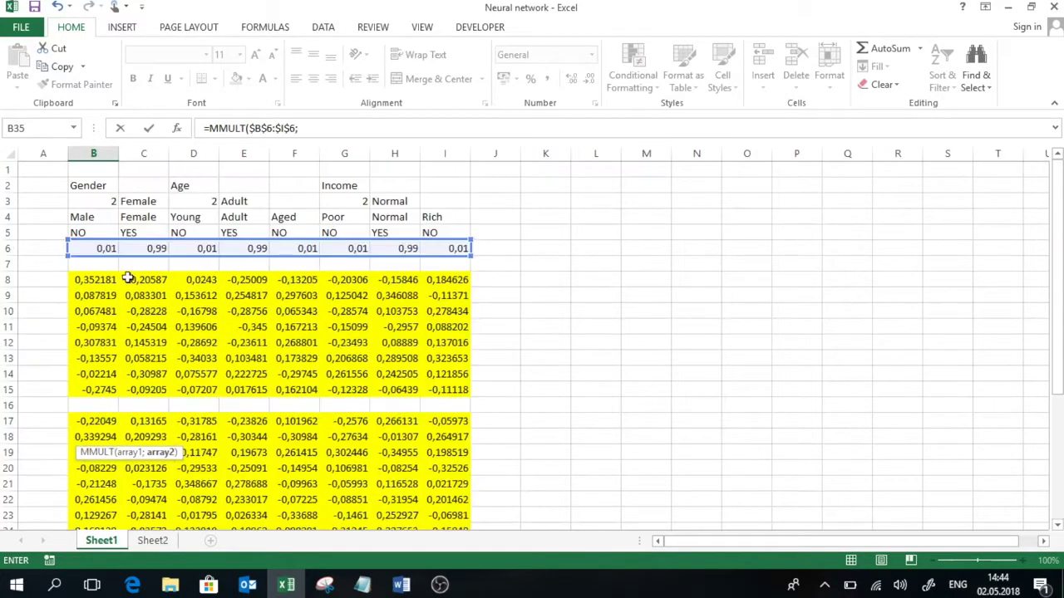
pyautogui.moveTo(105, 280); pyautogui.dragTo(441, 397)
pyautogui.press('F4')
pyautogui.write(')')
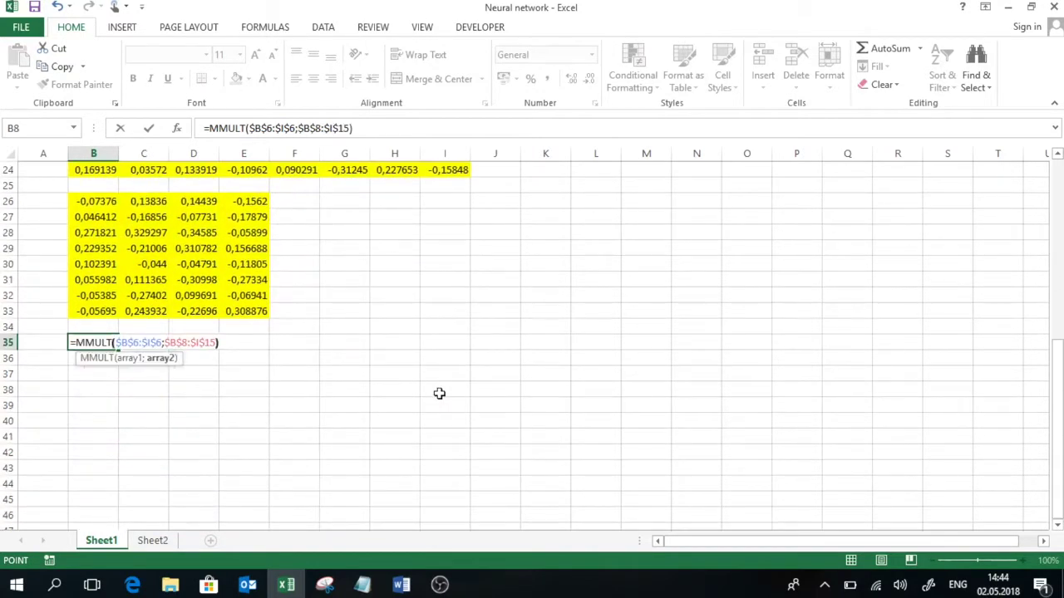
pyautogui.press('Return')
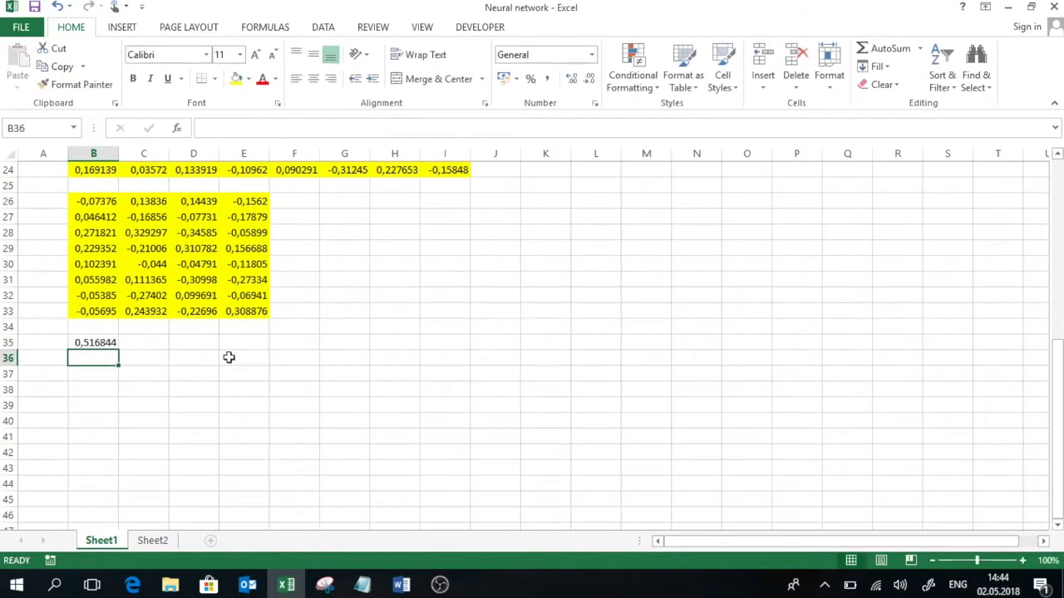
# Step: Fill the MMULT formula across B35:I35 and convert the range to a single array formula
pyautogui.click(97, 341)
pyautogui.moveTo(119, 350); pyautogui.dragTo(467, 358)
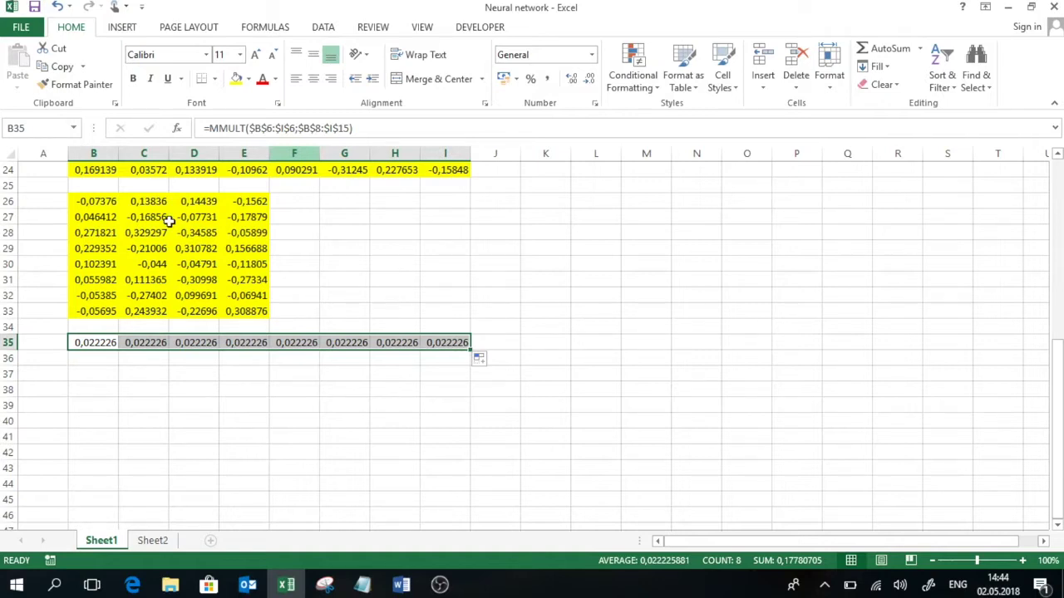
pyautogui.click(343, 126)
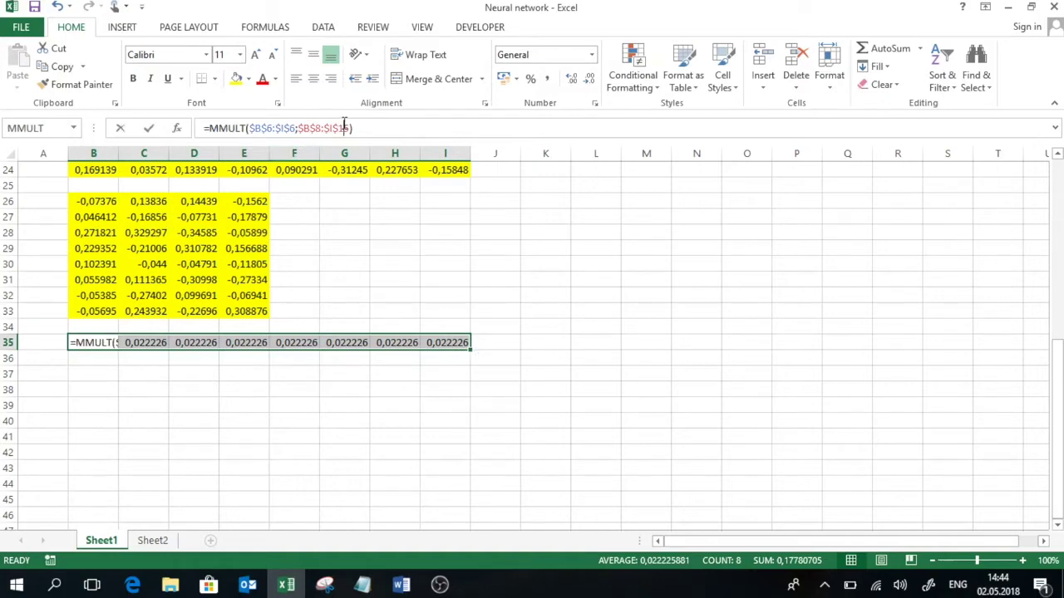
pyautogui.hotkey('ctrl', 'shift', 'Return')
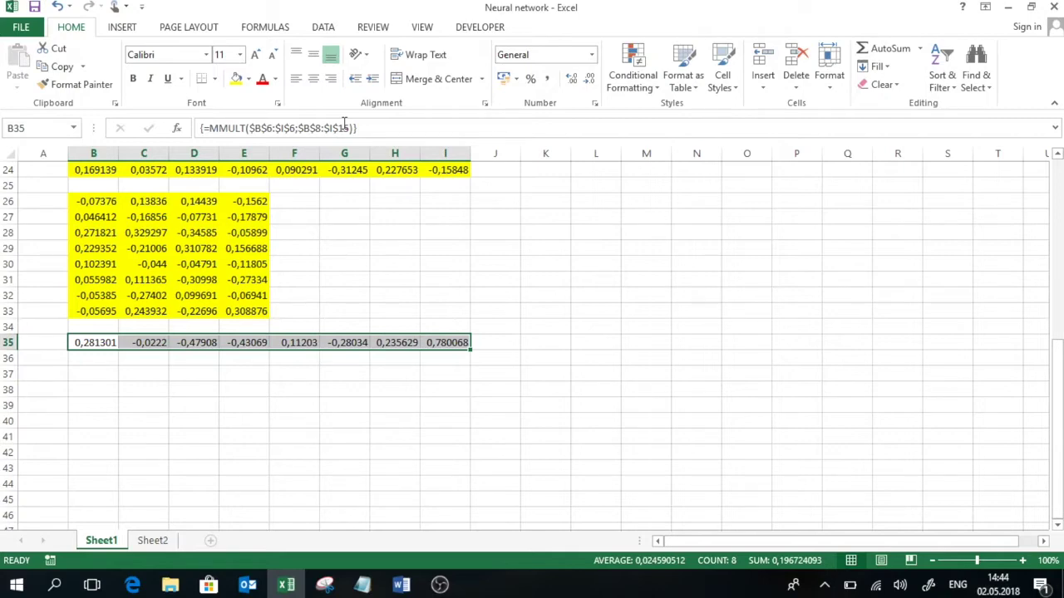
# Step: Enter the sigmoid formula =1/(1+EXP(-B35)) in B36 and fill it across B36:I36
pyautogui.click(100, 359)
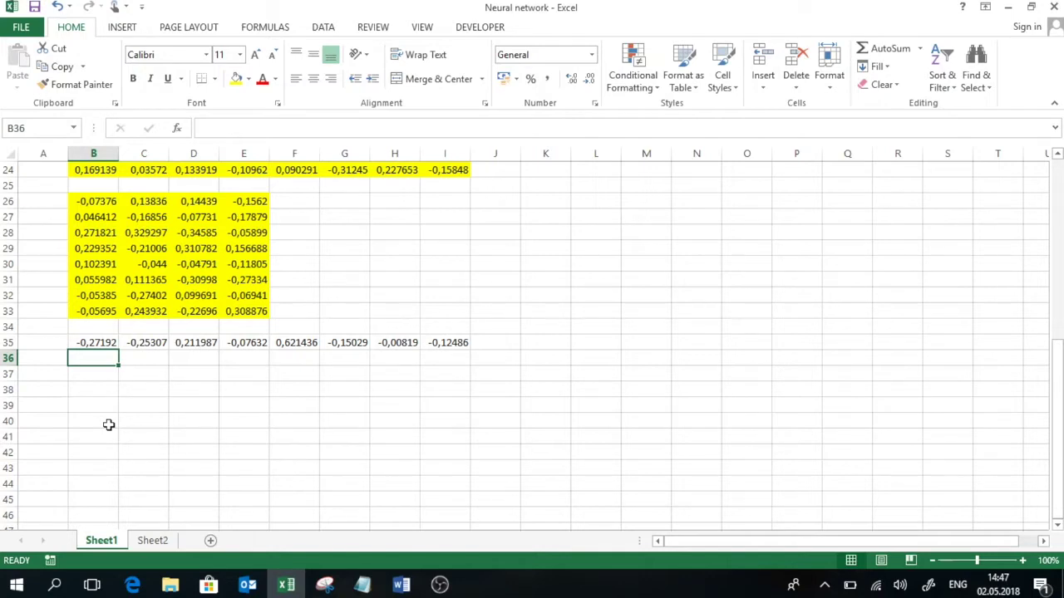
pyautogui.write('=1/e')
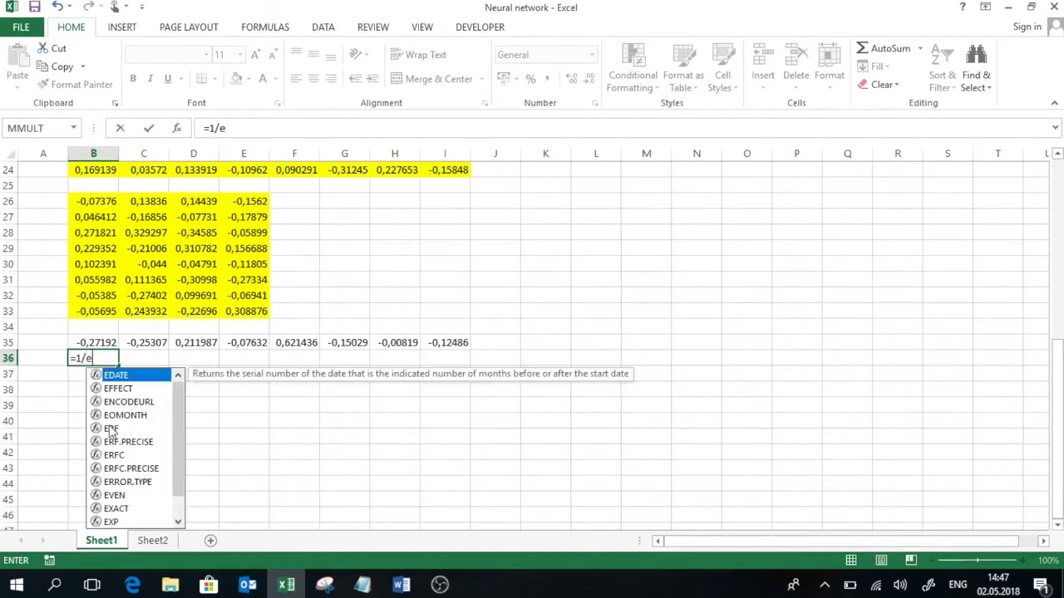
pyautogui.press('BackSpace')
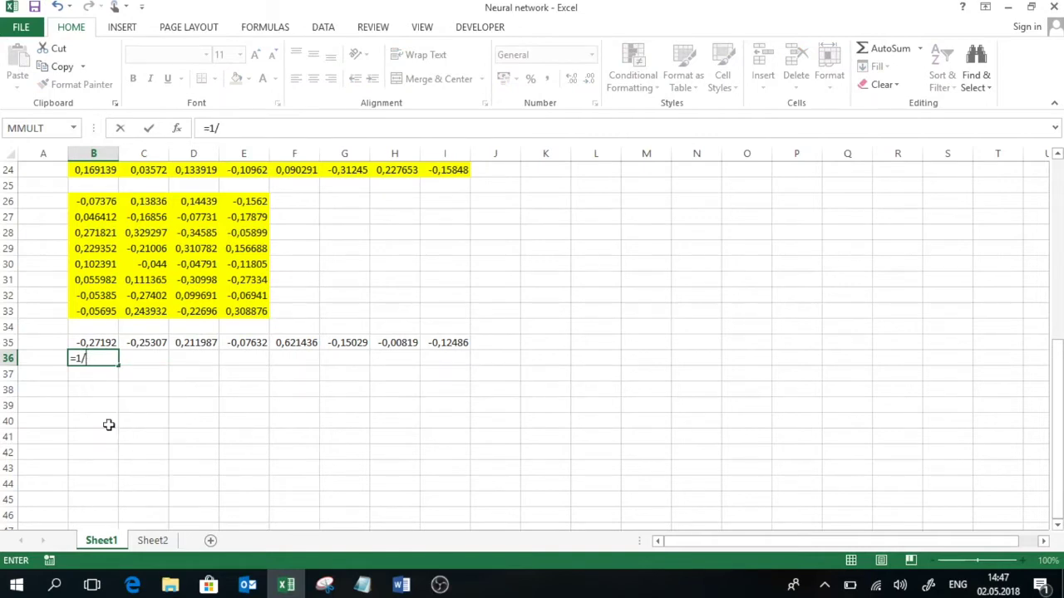
pyautogui.write('(1+exp(-')
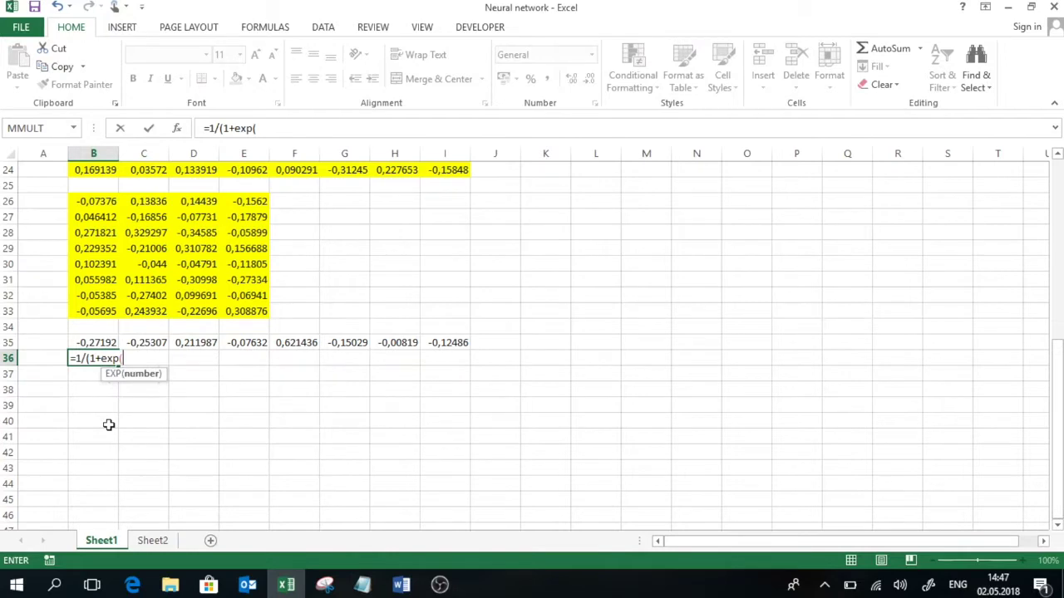
pyautogui.click(109, 341)
pyautogui.write('))')
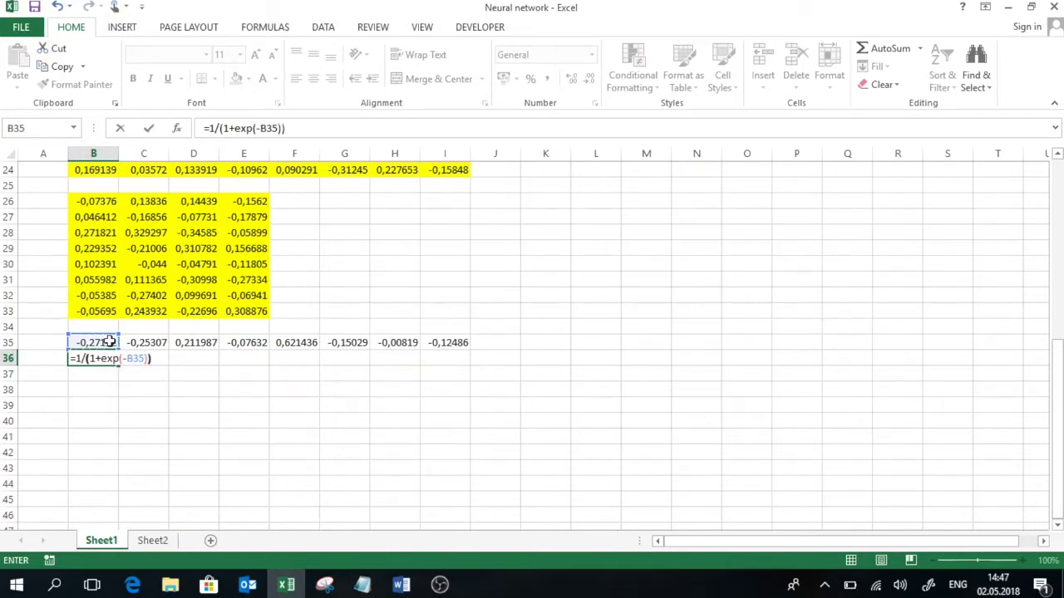
pyautogui.press('Return')
pyautogui.click(113, 359)
pyautogui.moveTo(119, 366); pyautogui.dragTo(462, 356)
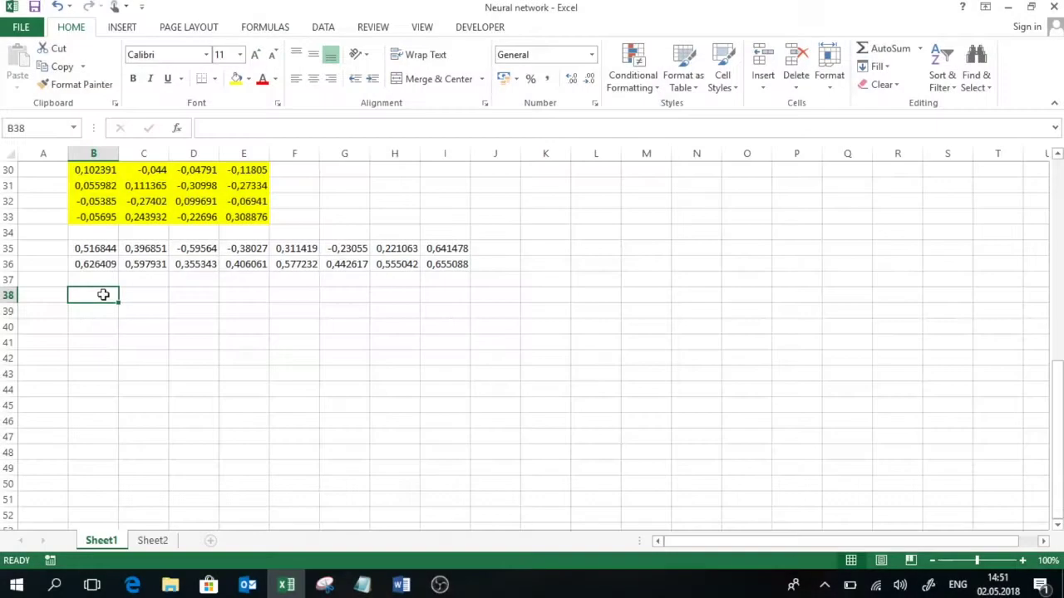
# Step: Enter =MMULT($B$36:$I$36;$B$17:$I$24) in B38 to multiply the first layer's output by the second weight block
pyautogui.write('=mm')
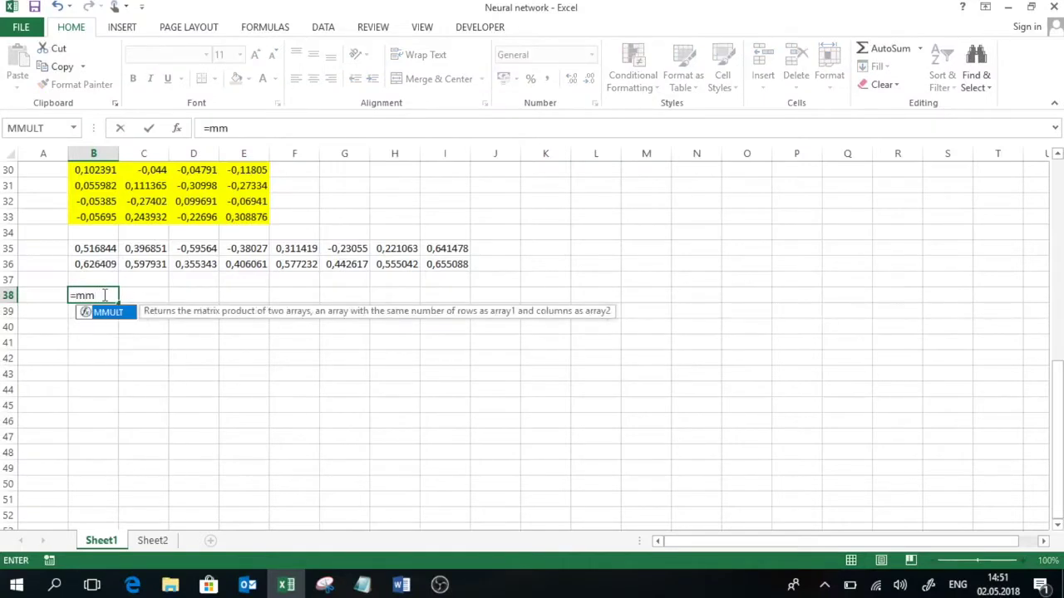
pyautogui.doubleClick(108, 313)
pyautogui.moveTo(94, 264); pyautogui.dragTo(432, 266)
pyautogui.press('F4')
pyautogui.write(';')
pyautogui.scroll(6, 283, 337)
pyautogui.moveTo(99, 247); pyautogui.dragTo(444, 359)
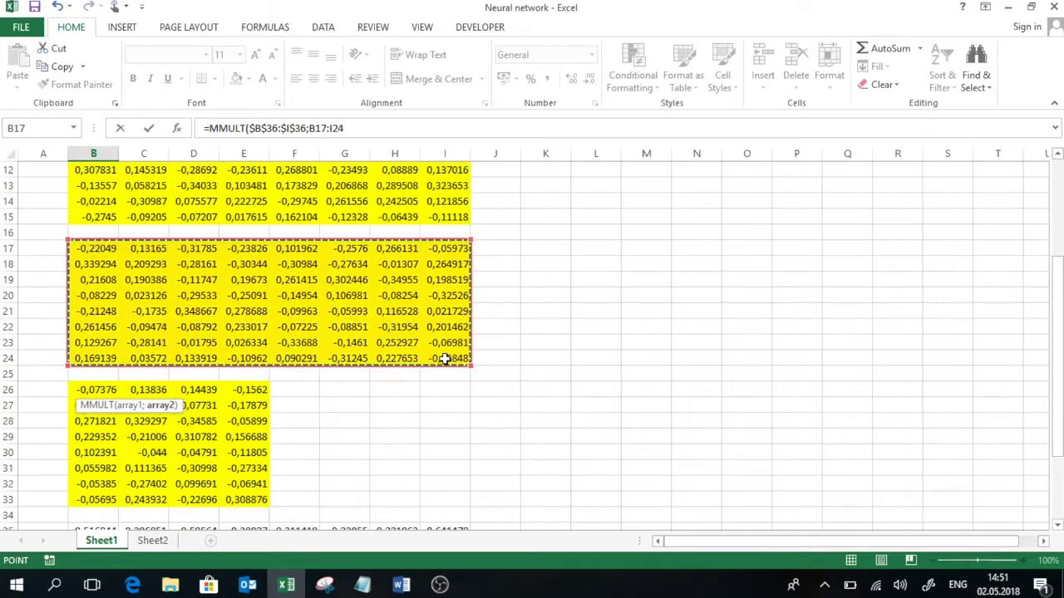
pyautogui.press('F4')
pyautogui.write(')')
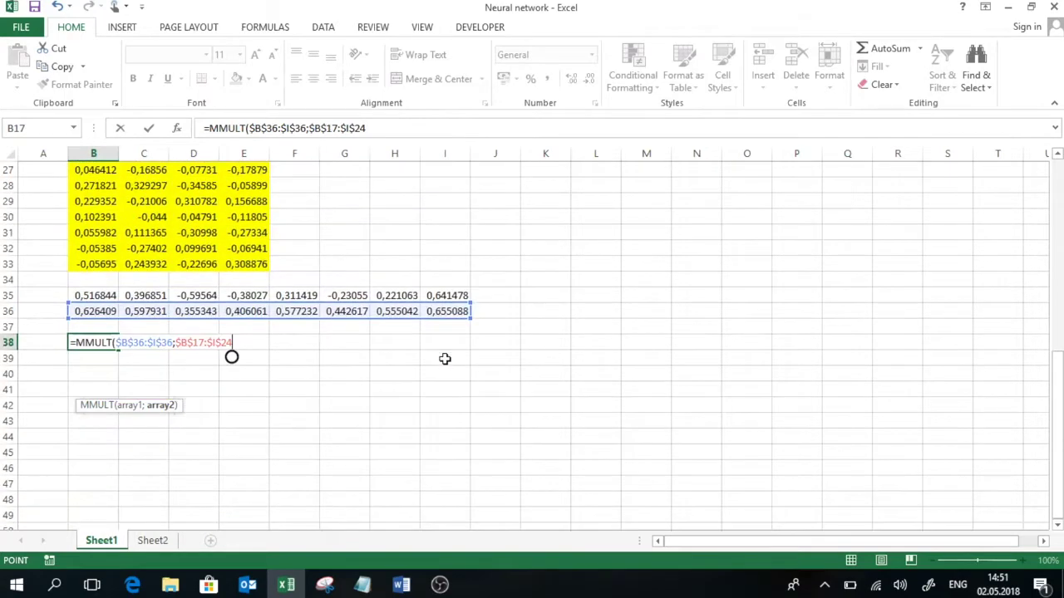
pyautogui.press('Return')
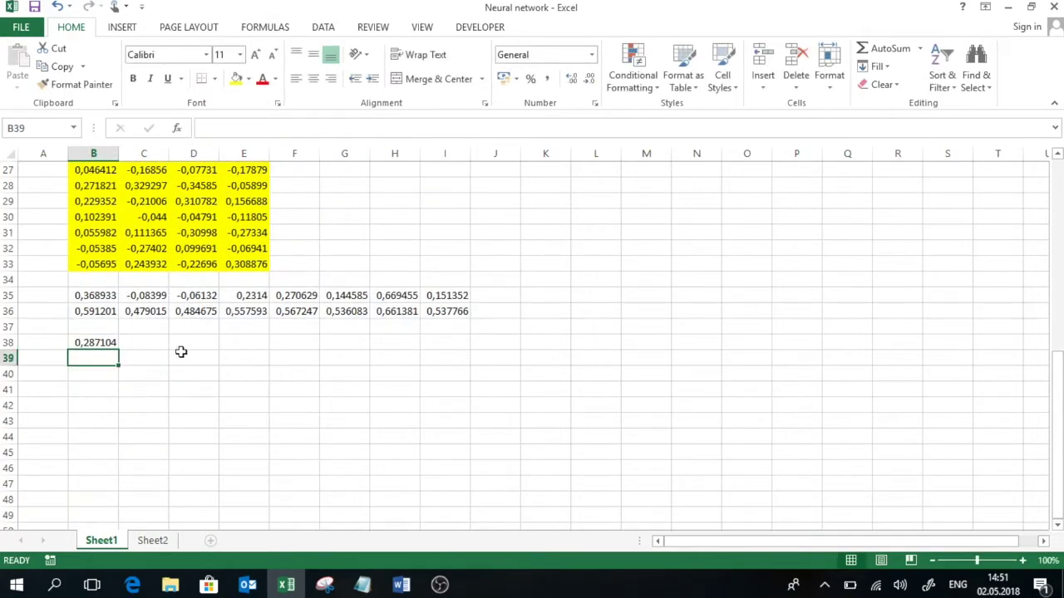
# Step: Fill the MMULT formula across B38:I38 and convert the range to a single array formula
pyautogui.click(110, 344)
pyautogui.moveTo(119, 350); pyautogui.dragTo(475, 351)
pyautogui.click(376, 130)
pyautogui.hotkey('ctrl', 'shift', 'Return')
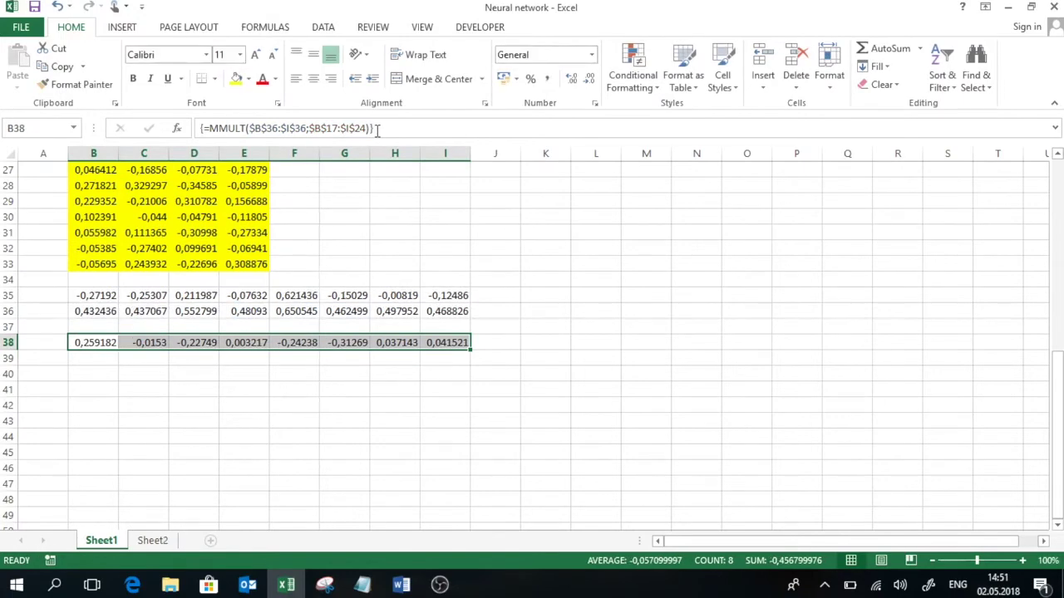
# Step: Copy the sigmoid formulas from B36:I36 into the row starting at B39
pyautogui.moveTo(95, 311); pyautogui.dragTo(451, 311)
pyautogui.hotkey('ctrl', 'c')
pyautogui.click(105, 358)
pyautogui.hotkey('ctrl', 'v')
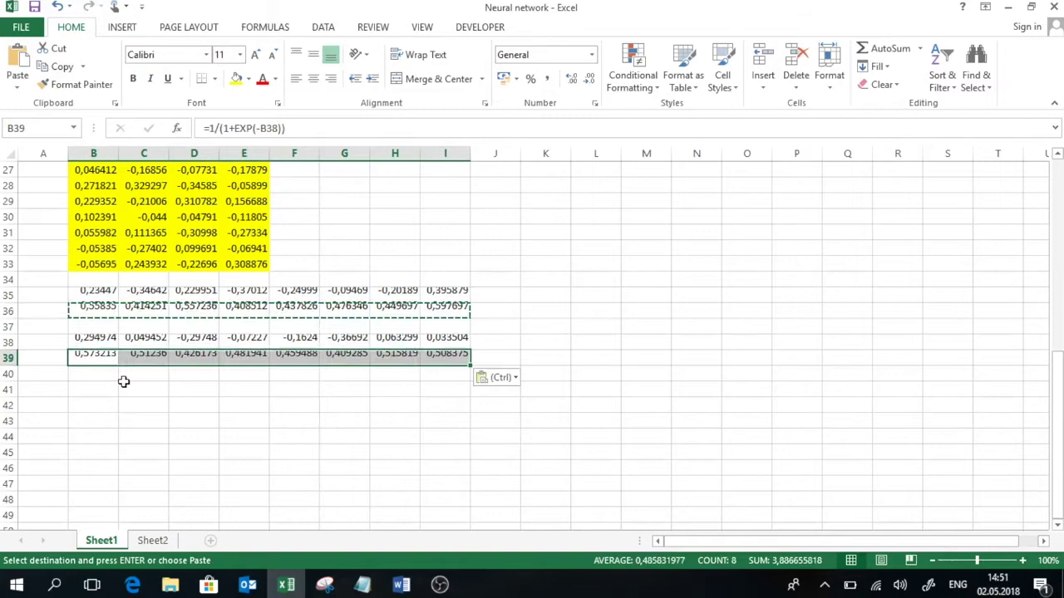
# Step: Enter =MMULT($B$39:$I$39;$B$26:$E$33) in B41 to multiply the second layer's output by the third weight block
pyautogui.click(106, 388)
pyautogui.write('=mm')
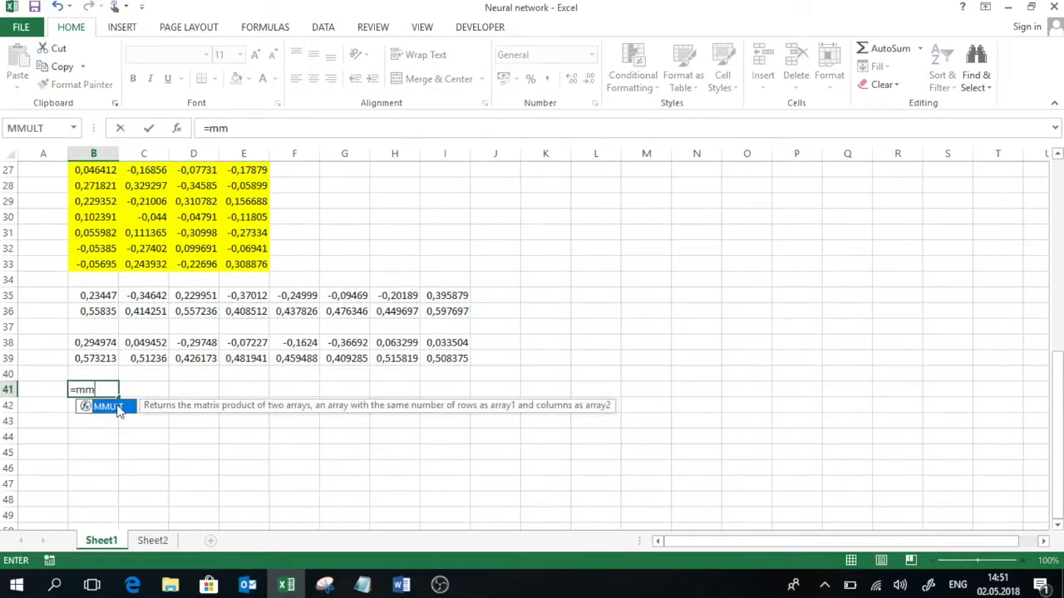
pyautogui.press('Tab')
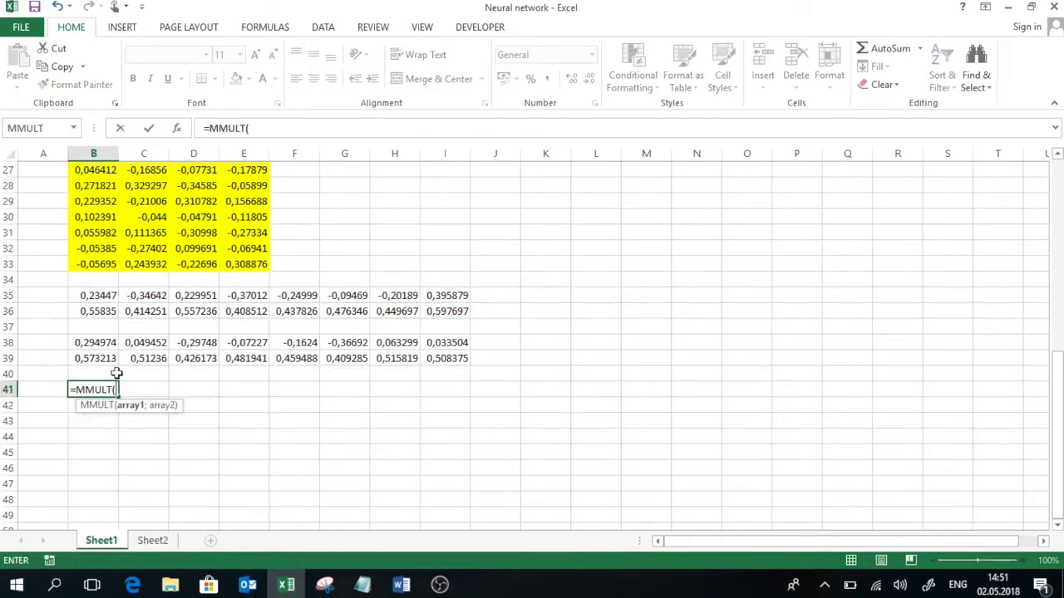
pyautogui.moveTo(100, 358); pyautogui.dragTo(442, 358)
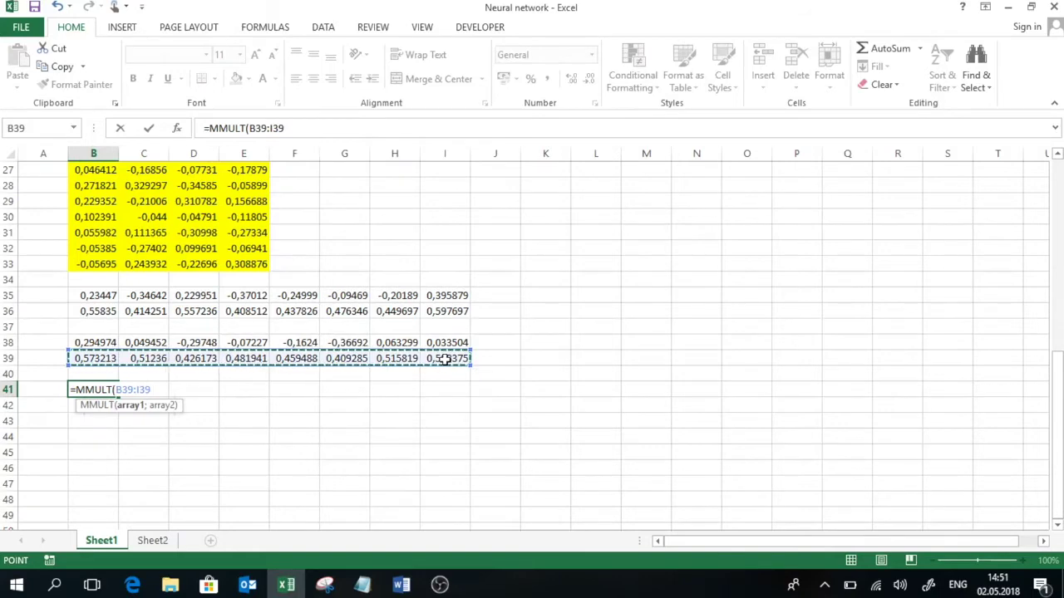
pyautogui.press('F4')
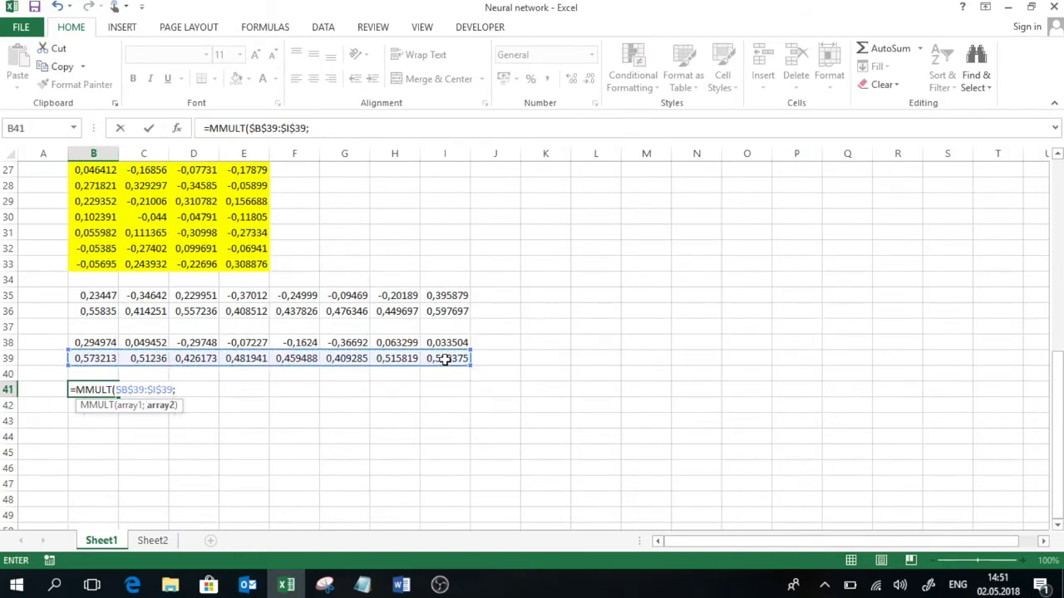
pyautogui.write(';')
pyautogui.scroll(2, 180, 230)
pyautogui.moveTo(98, 248); pyautogui.dragTo(247, 358)
pyautogui.press('F4')
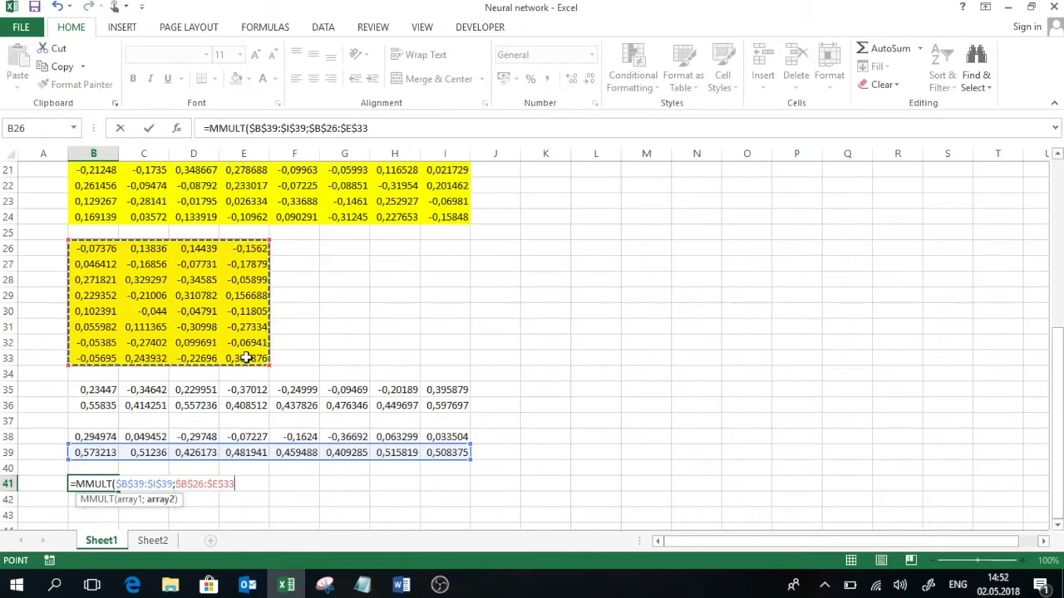
pyautogui.write(')')
pyautogui.press('Return')
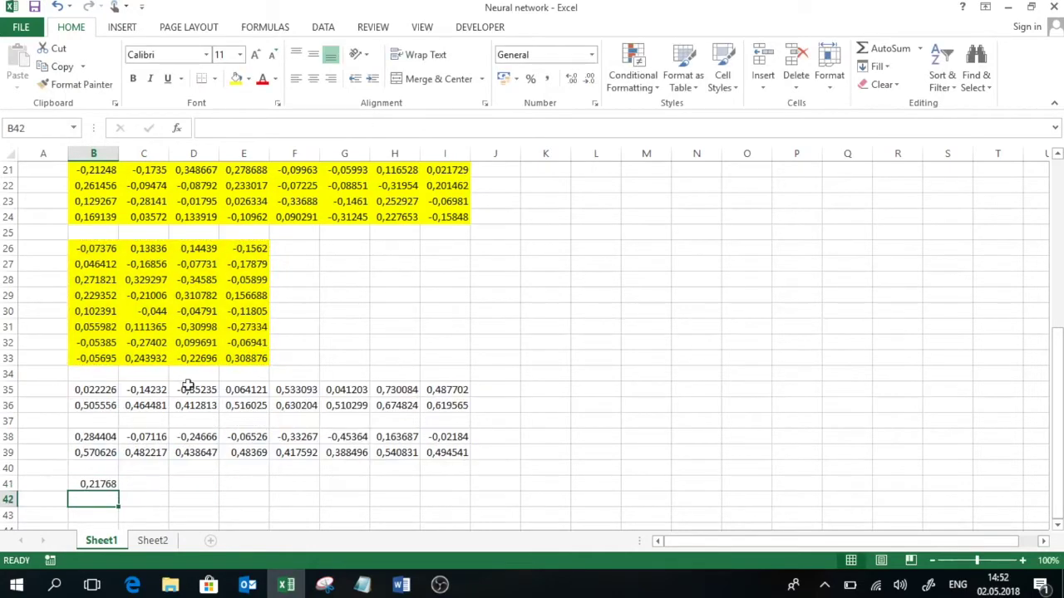
# Step: Fill the MMULT formula across B41:E41 and convert the range to a single array formula
pyautogui.click(91, 484)
pyautogui.moveTo(176, 493); pyautogui.dragTo(277, 501)
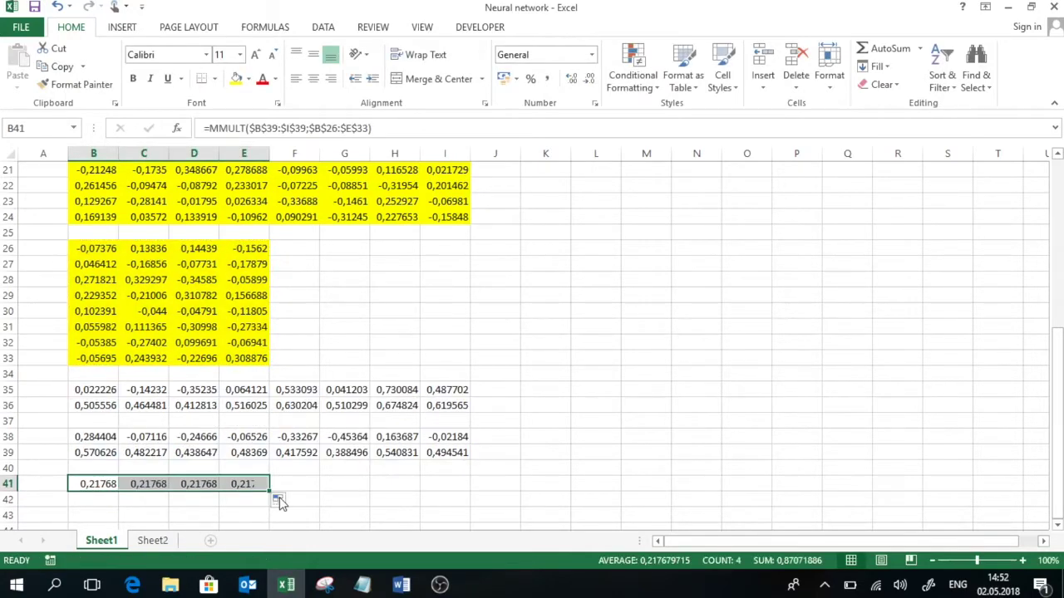
pyautogui.click(383, 129)
pyautogui.hotkey('ctrl', 'shift', 'Return')
# Step: Copy the sigmoid formulas from B39:E39 into the row starting at B42
pyautogui.moveTo(94, 453); pyautogui.dragTo(252, 457)
pyautogui.hotkey('ctrl', 'c')
pyautogui.click(89, 499)
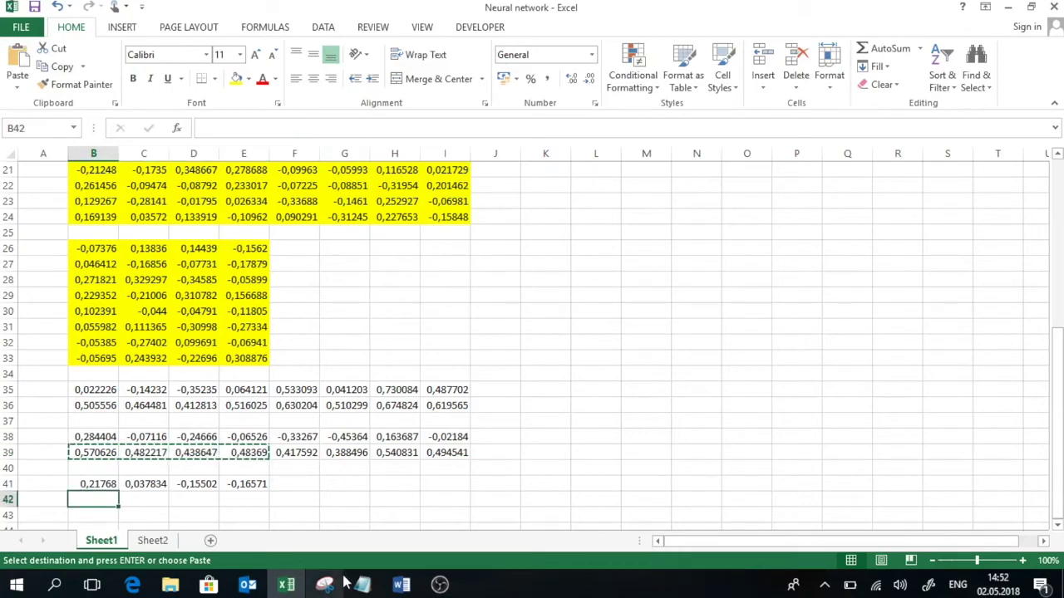
pyautogui.hotkey('ctrl', 'v')
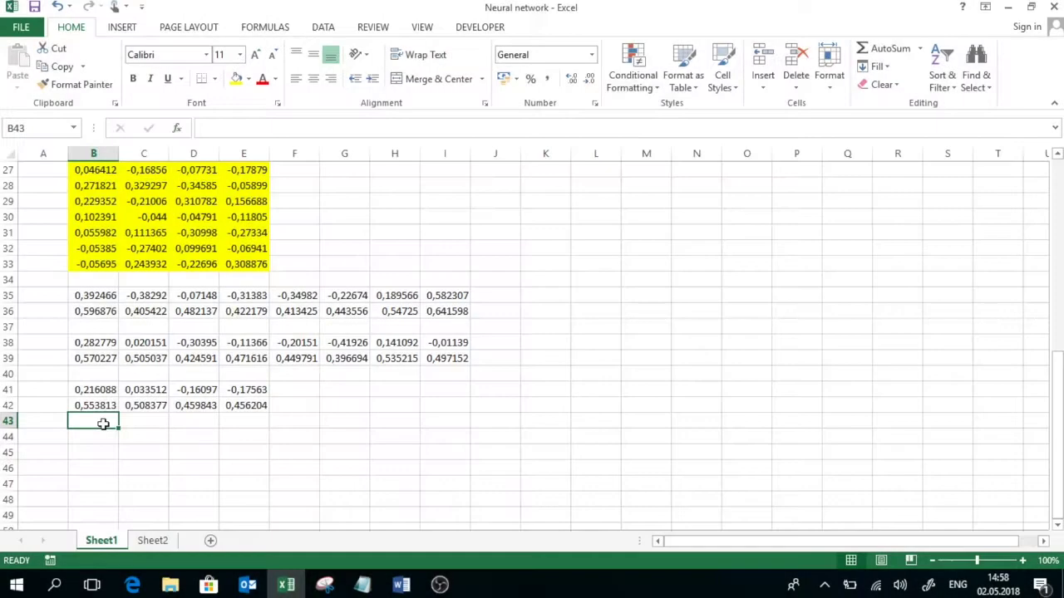
# Step: Label the four outputs in B43:E43 as Umbrella, Headphones, Cup and Bracelet
pyautogui.write('Umb')
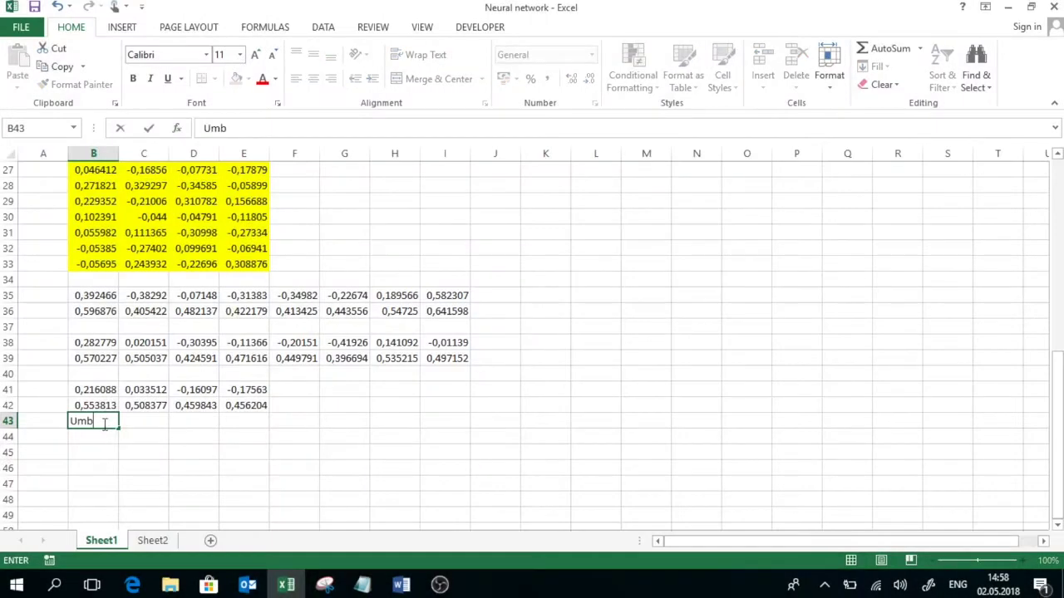
pyautogui.write('rella')
pyautogui.press('Tab')
pyautogui.write('Headphones')
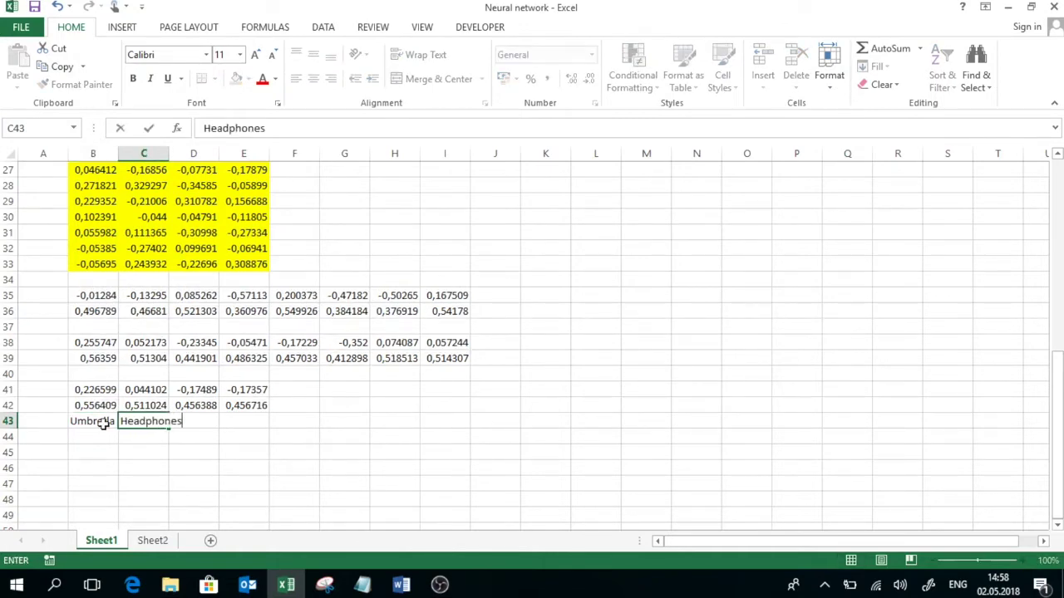
pyautogui.press('Tab')
pyautogui.write('Cup')
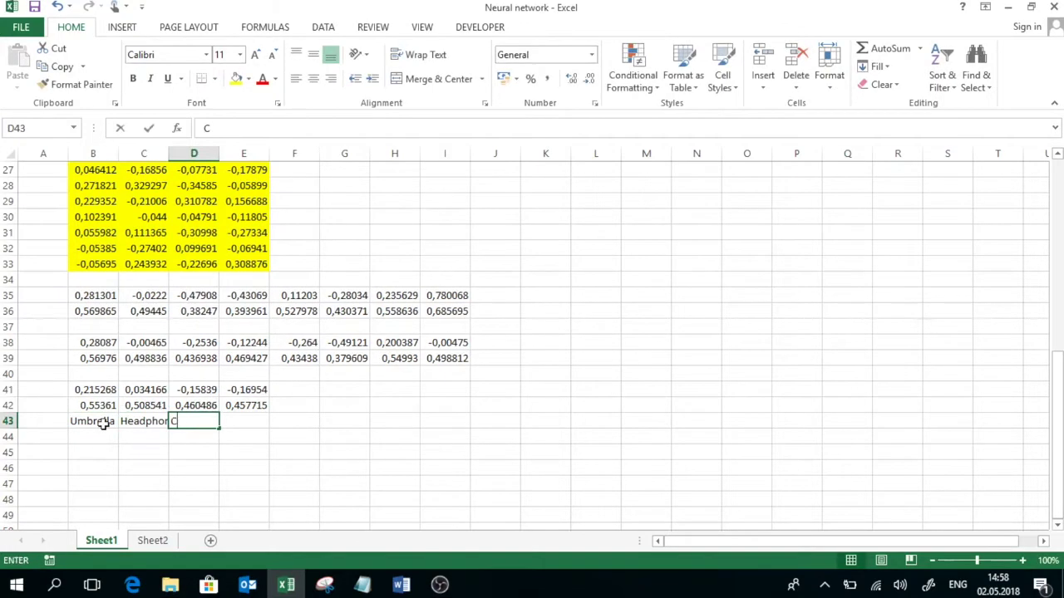
pyautogui.hotkey('ctrl', 'Return')
pyautogui.press('Tab')
pyautogui.write('B')
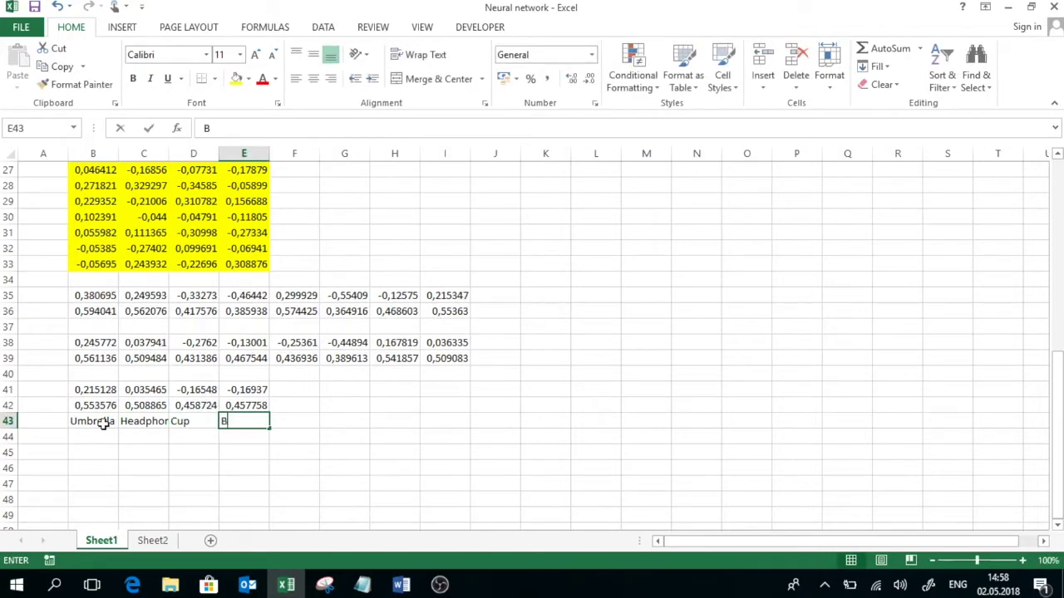
pyautogui.write('racelet')
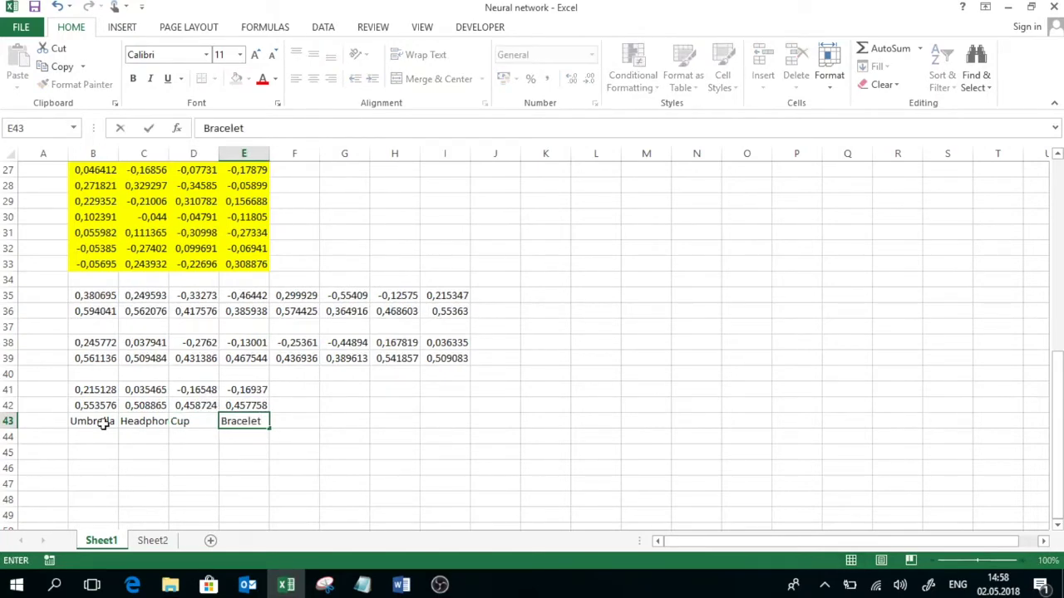
pyautogui.press('Return')
# Step: Enter =MATCH(MAX(B42:E42);B42:E42;0) in B45 to find the position of the largest output
pyautogui.press('Return')
pyautogui.write('=m')
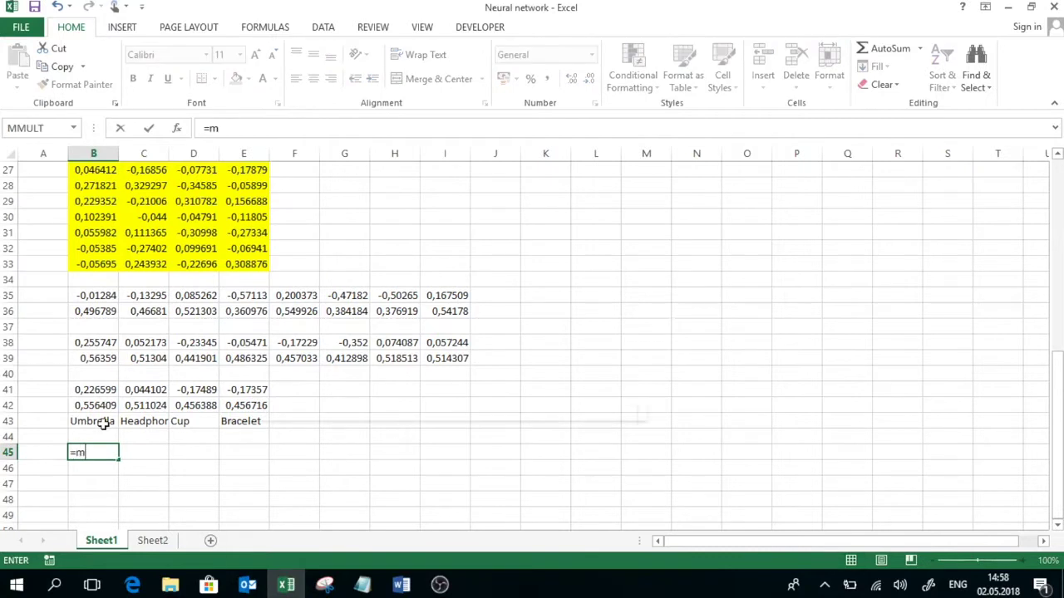
pyautogui.write('atch(max(')
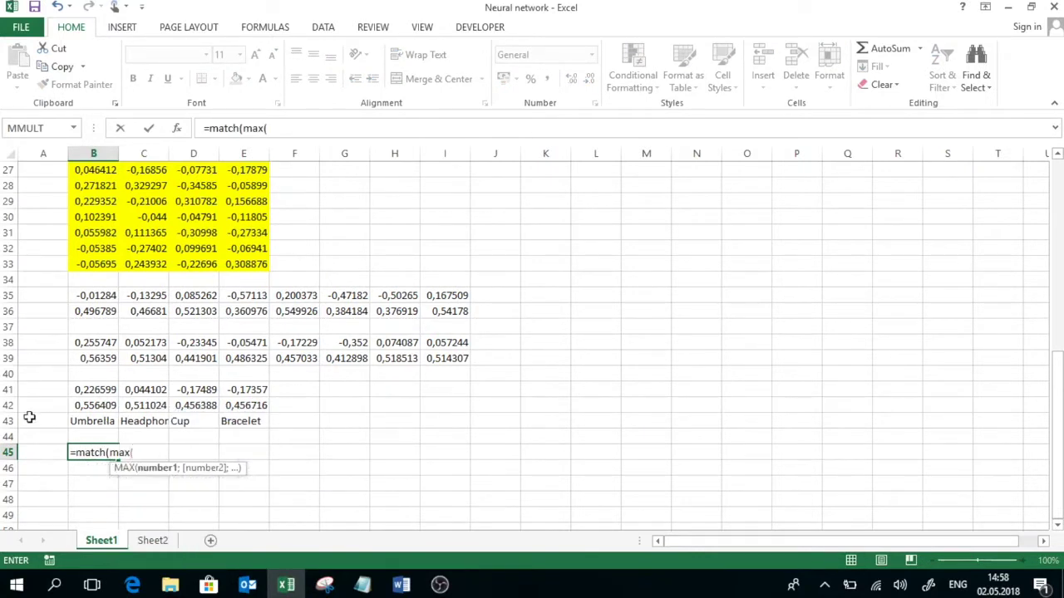
pyautogui.moveTo(78, 405); pyautogui.dragTo(260, 407)
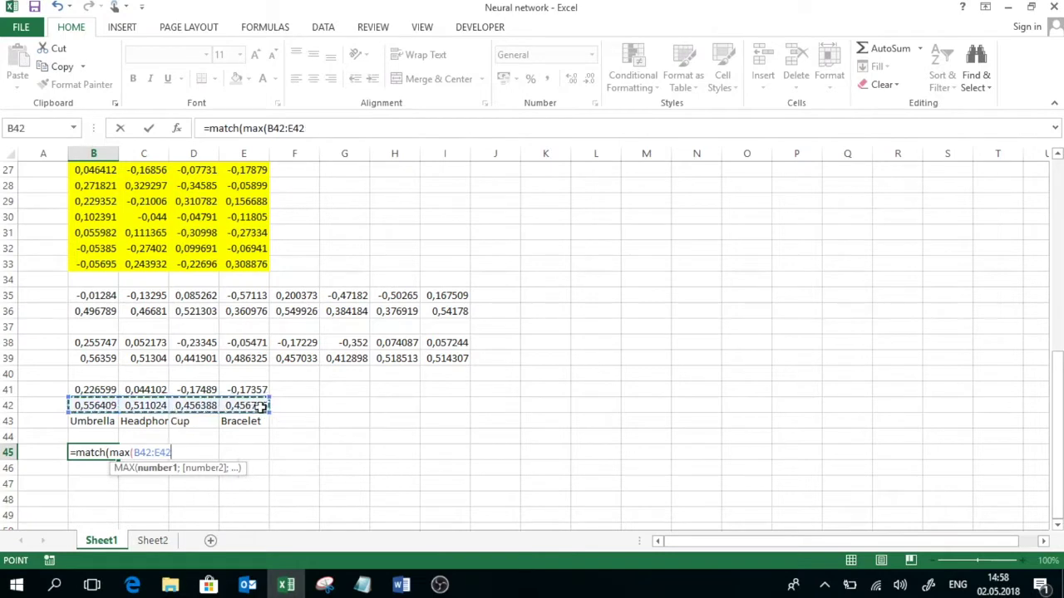
pyautogui.write(');')
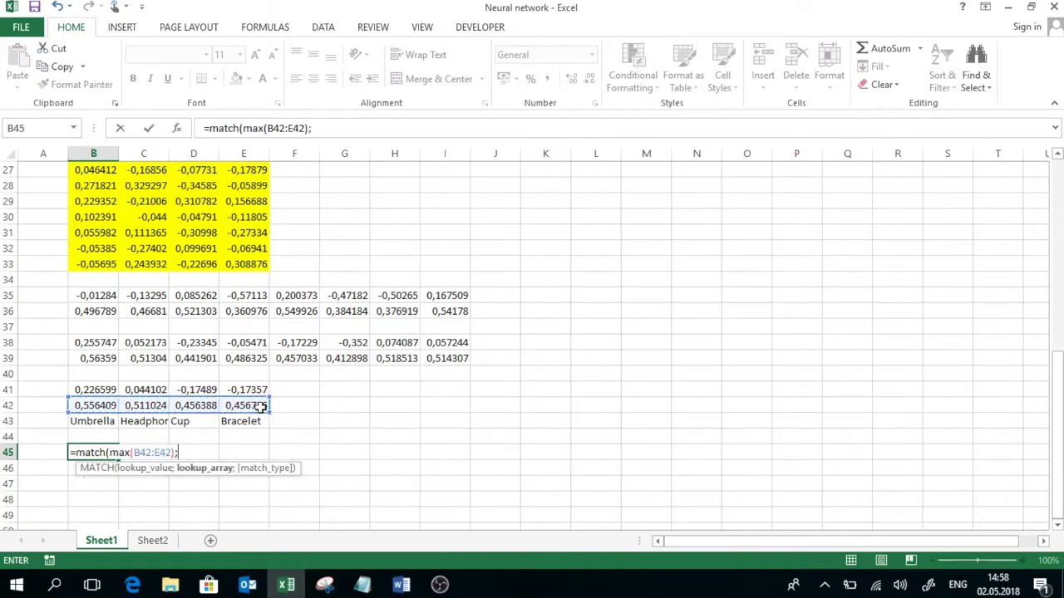
pyautogui.moveTo(85, 404); pyautogui.dragTo(249, 404)
pyautogui.write(';0')
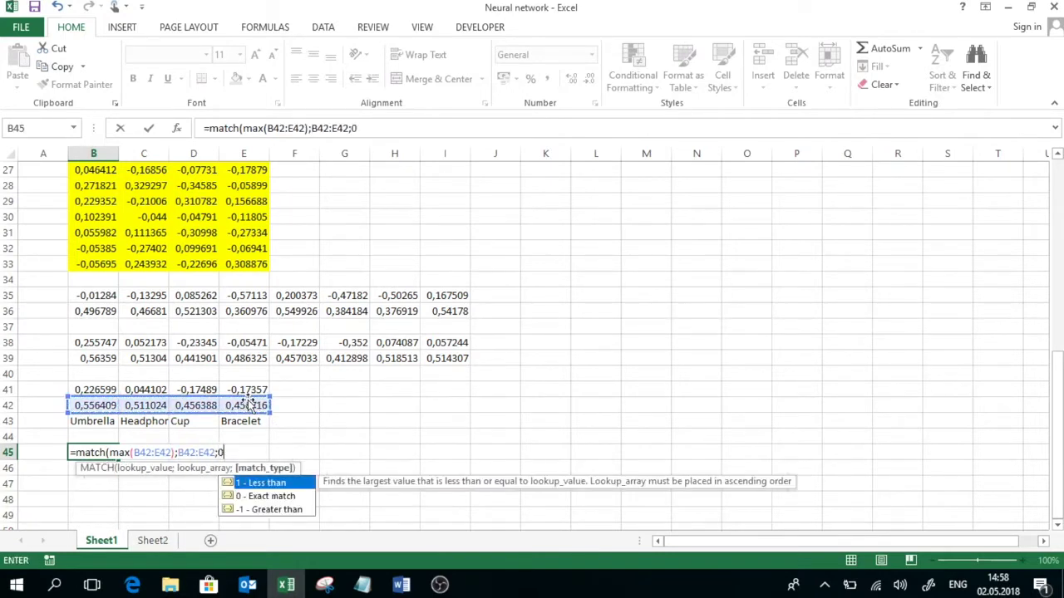
pyautogui.write(')')
pyautogui.press('Tab')
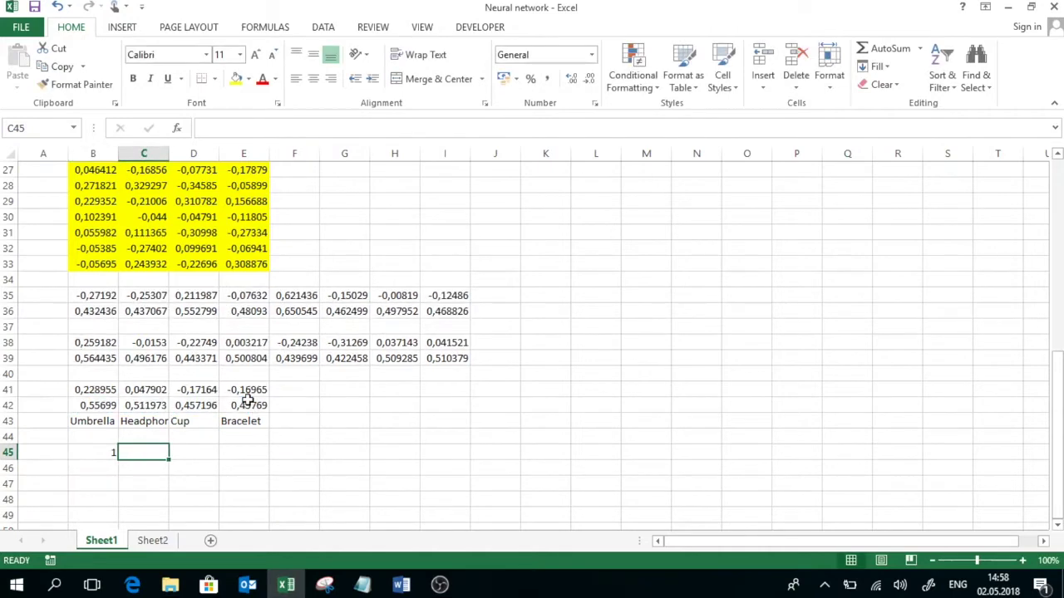
# Step: Enter =CHOOSE(B45;B43;C43;D43;E43) in C45 to return the product name for the position in B45
pyautogui.write('=ch')
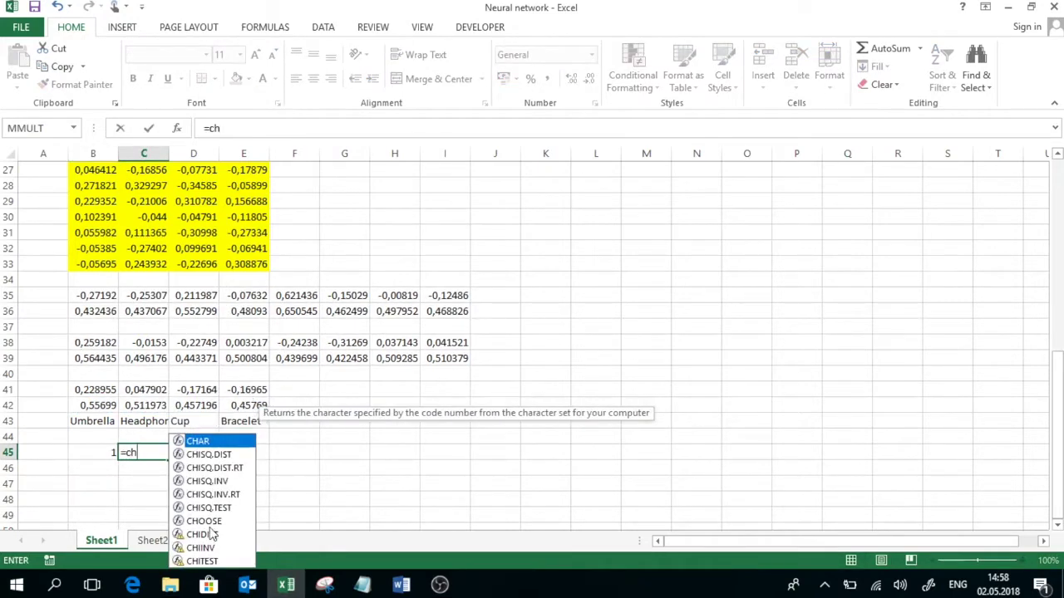
pyautogui.doubleClick(203, 521)
pyautogui.click(102, 452)
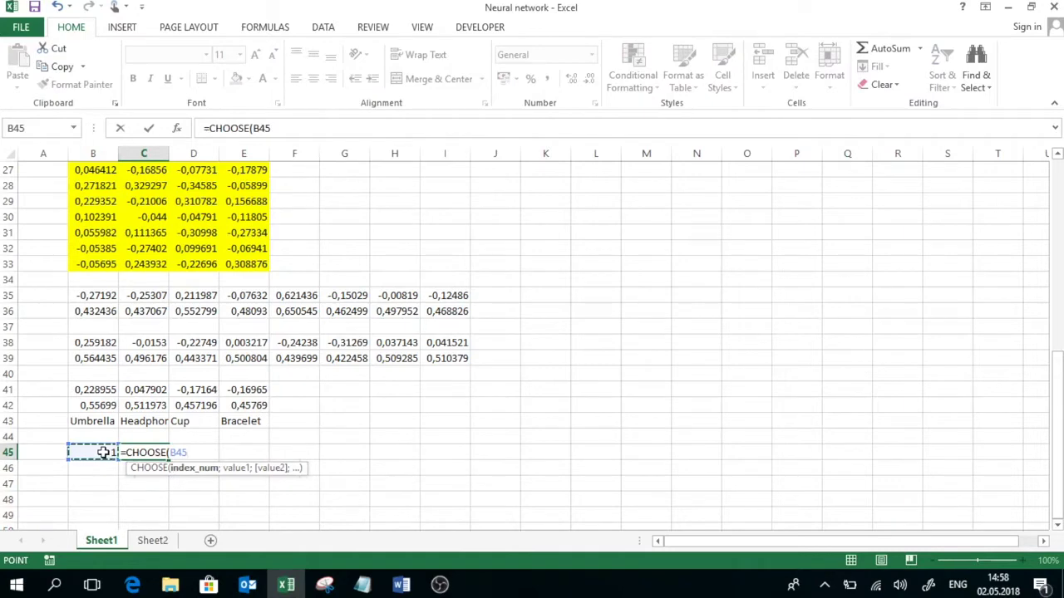
pyautogui.write(';')
pyautogui.click(99, 421)
pyautogui.write(';')
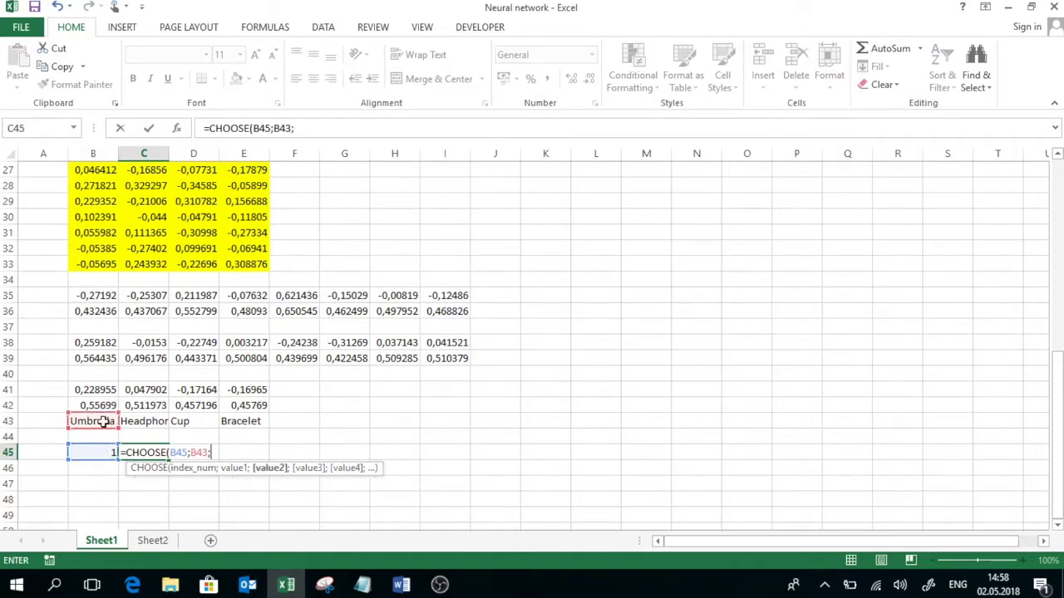
pyautogui.click(135, 421)
pyautogui.write(';')
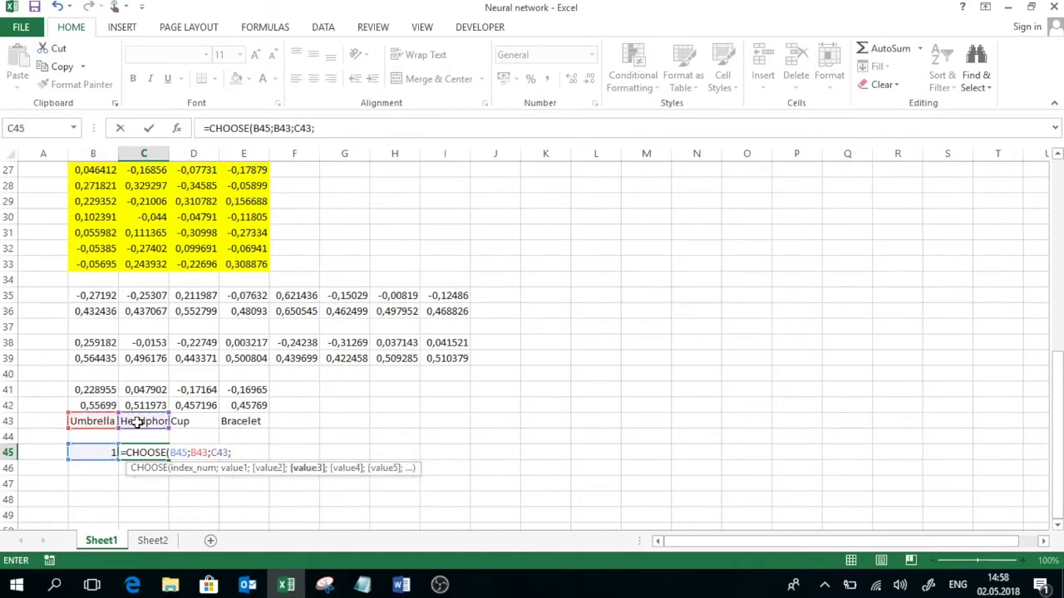
pyautogui.click(187, 422)
pyautogui.write(';')
pyautogui.click(246, 422)
pyautogui.write(')')
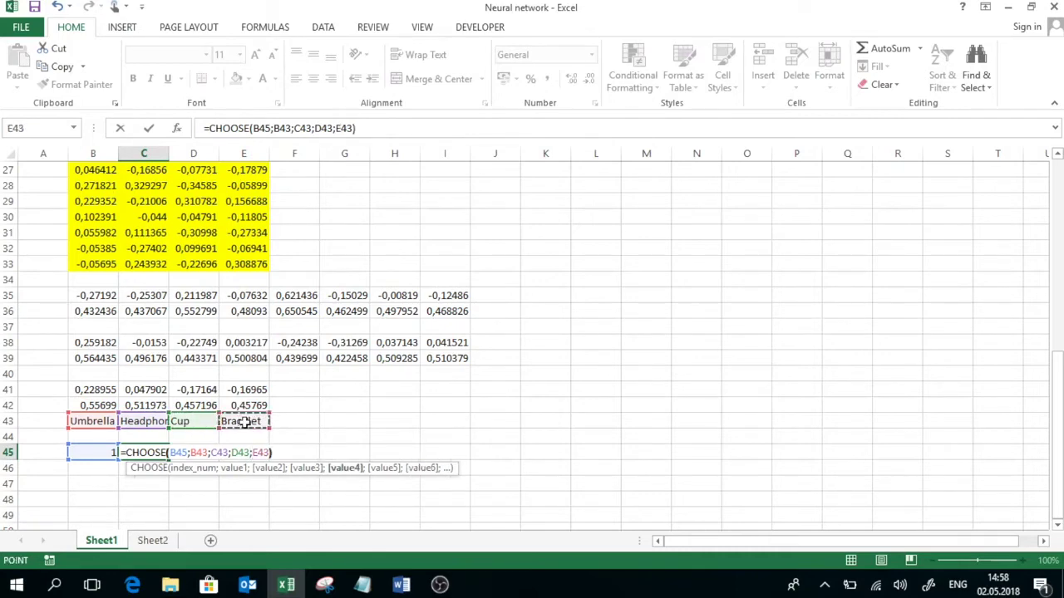
pyautogui.press('Return')
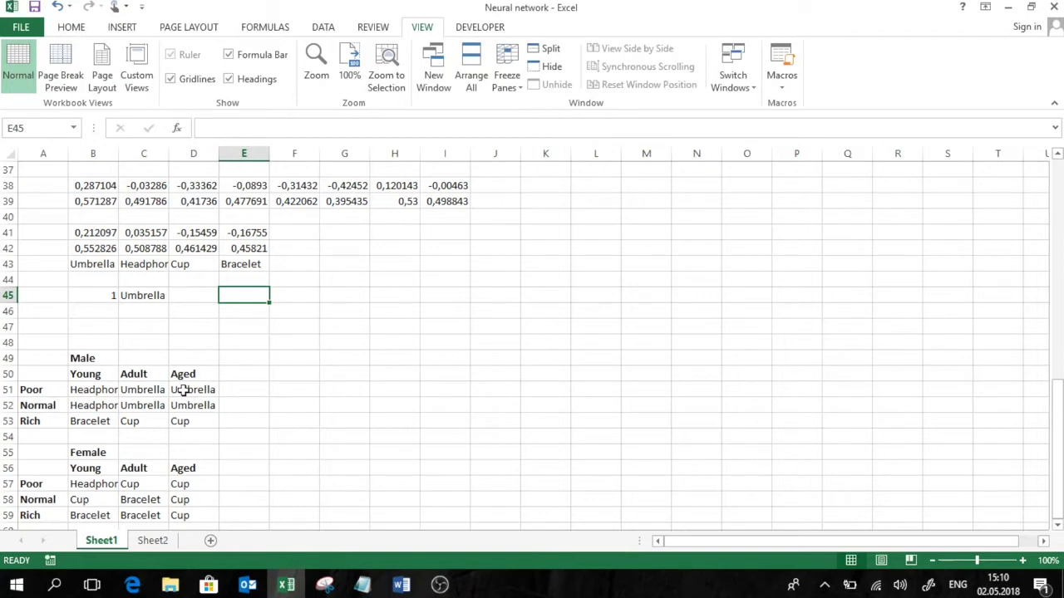
# Step: Freeze the worksheet panes above row 7 so the customer input rows 1 to 6 stay in view
pyautogui.scroll(12, 183, 391)
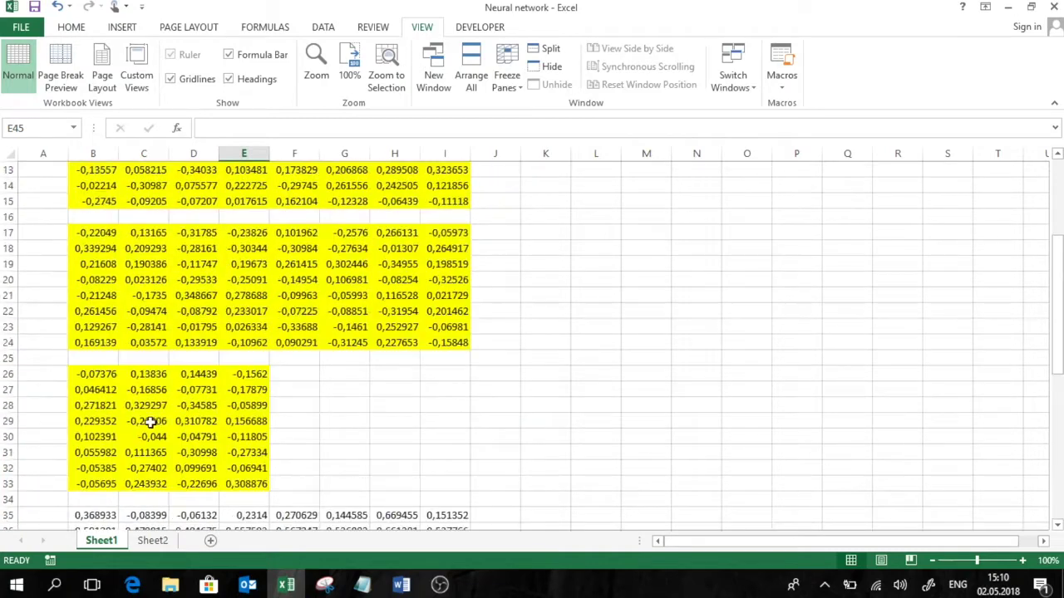
pyautogui.click(57, 260)
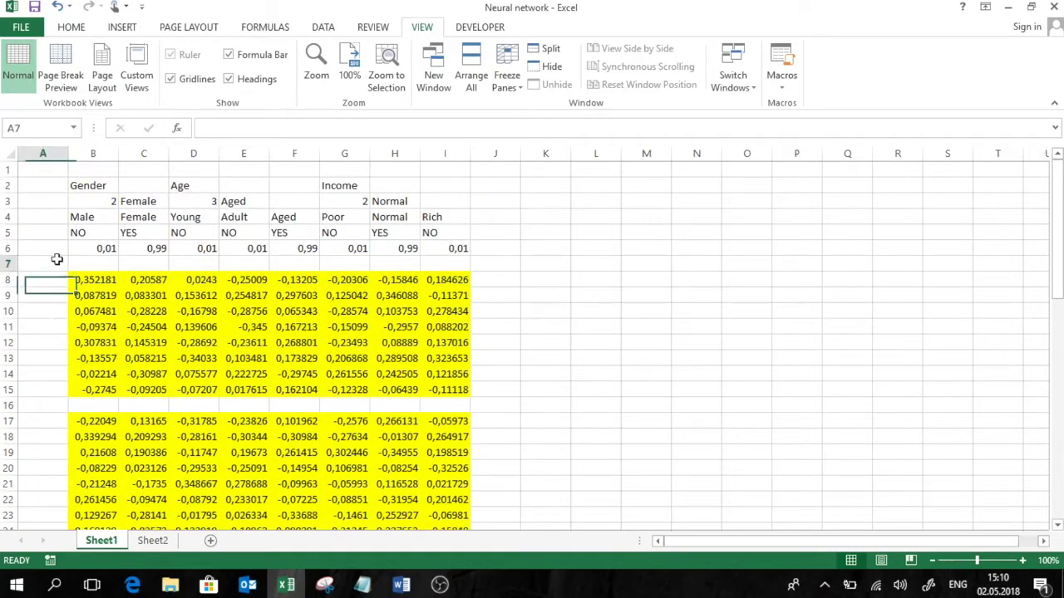
pyautogui.click(509, 79)
pyautogui.click(541, 105)
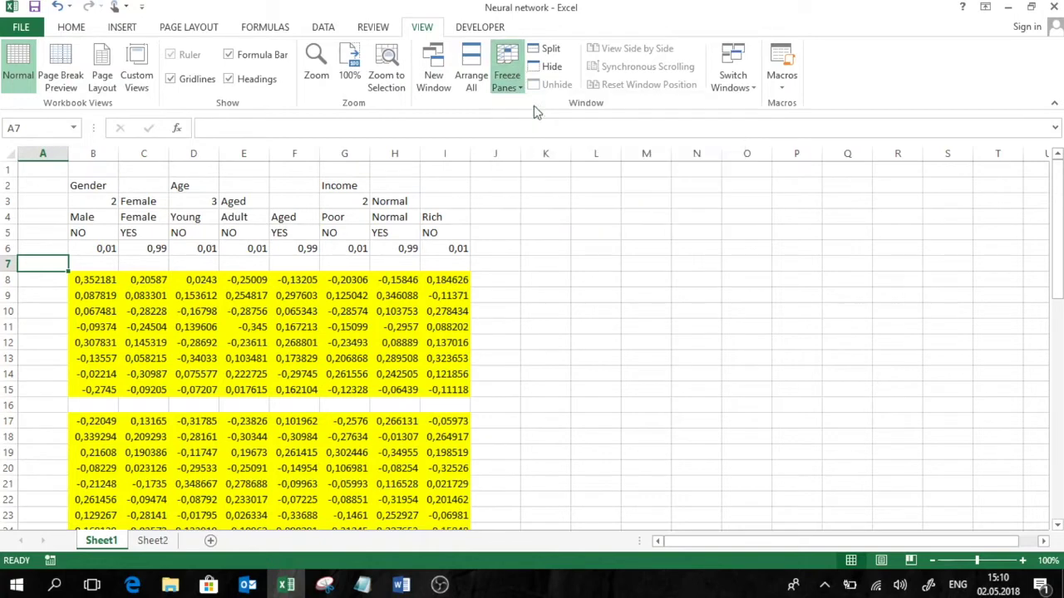
# Step: Start an IF formula in E45 that tests C3=B49 and uses INDEX on the male table B51:D53 as its true result
pyautogui.scroll(-8, 295, 325)
pyautogui.scroll(-4, 295, 326)
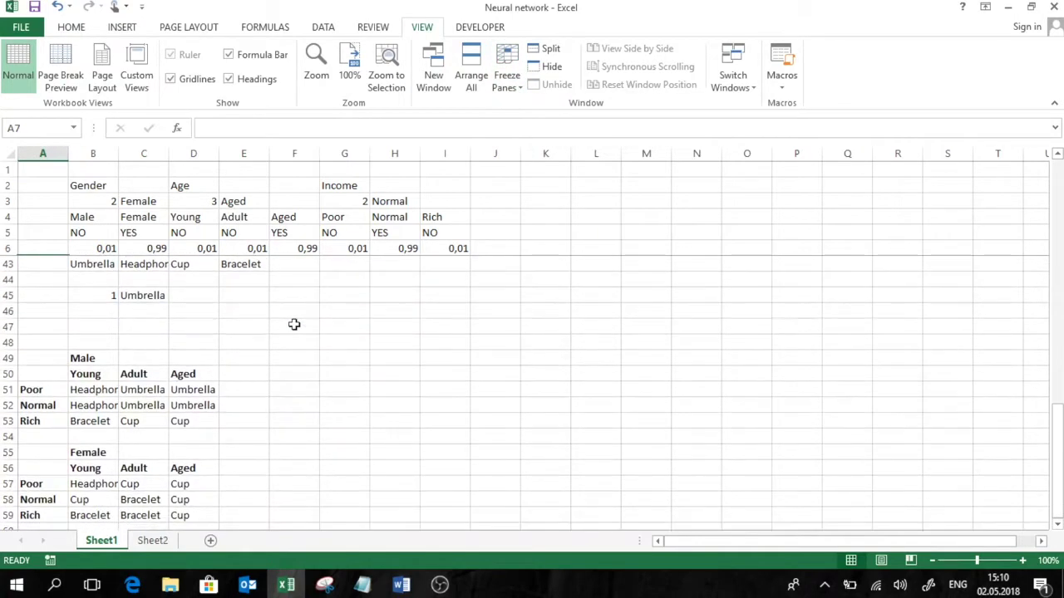
pyautogui.click(243, 297)
pyautogui.write('=if(')
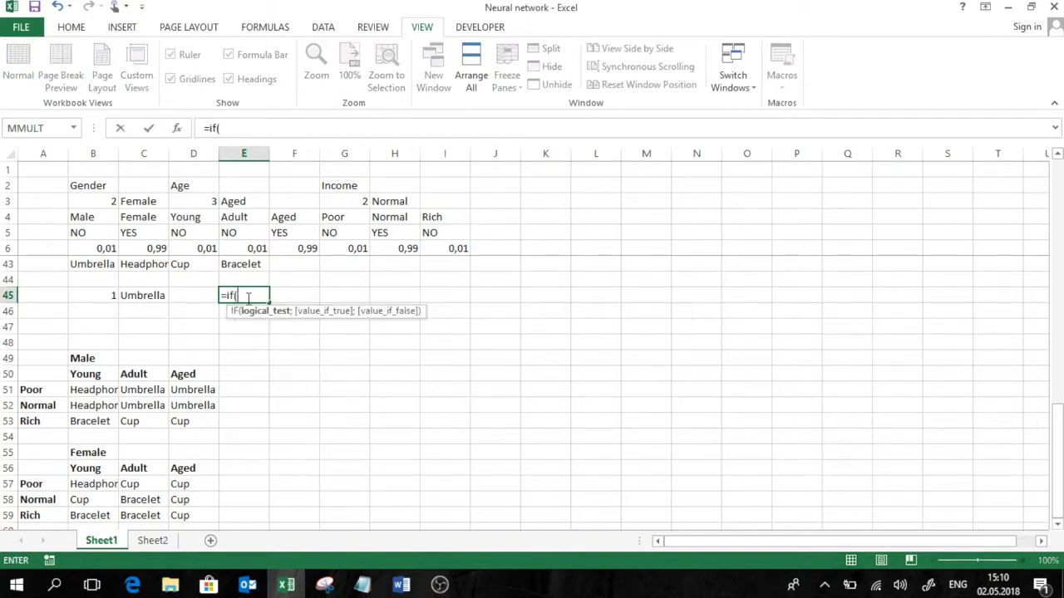
pyautogui.click(133, 205)
pyautogui.write('=')
pyautogui.click(88, 358)
pyautogui.write(';index(')
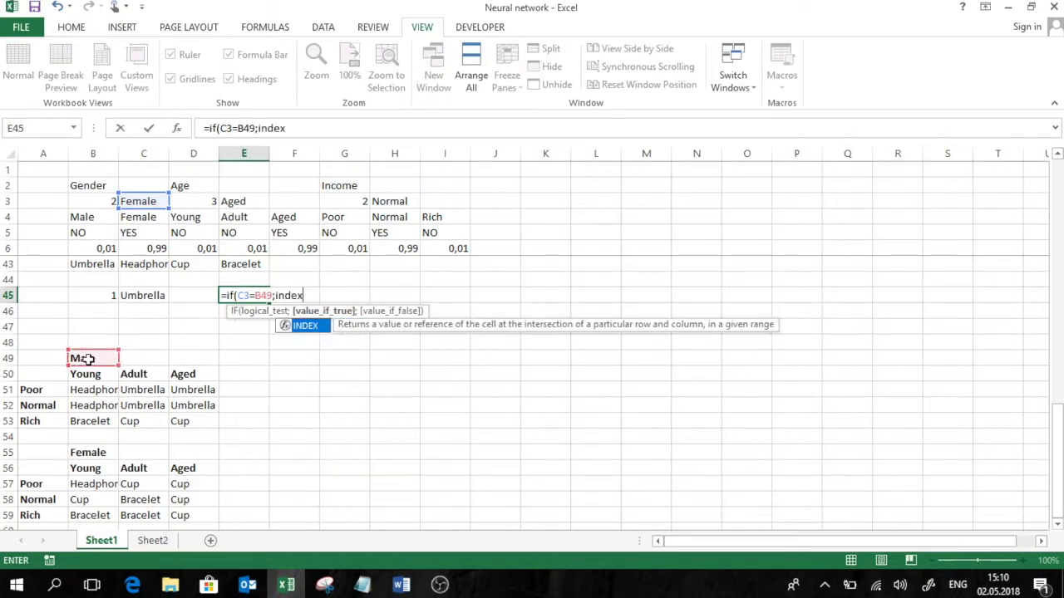
pyautogui.moveTo(93, 389); pyautogui.dragTo(188, 423)
# Step: Add MATCH(H3;A51:A53;0) as the INDEX row number to look up the income level
pyautogui.write(';ma')
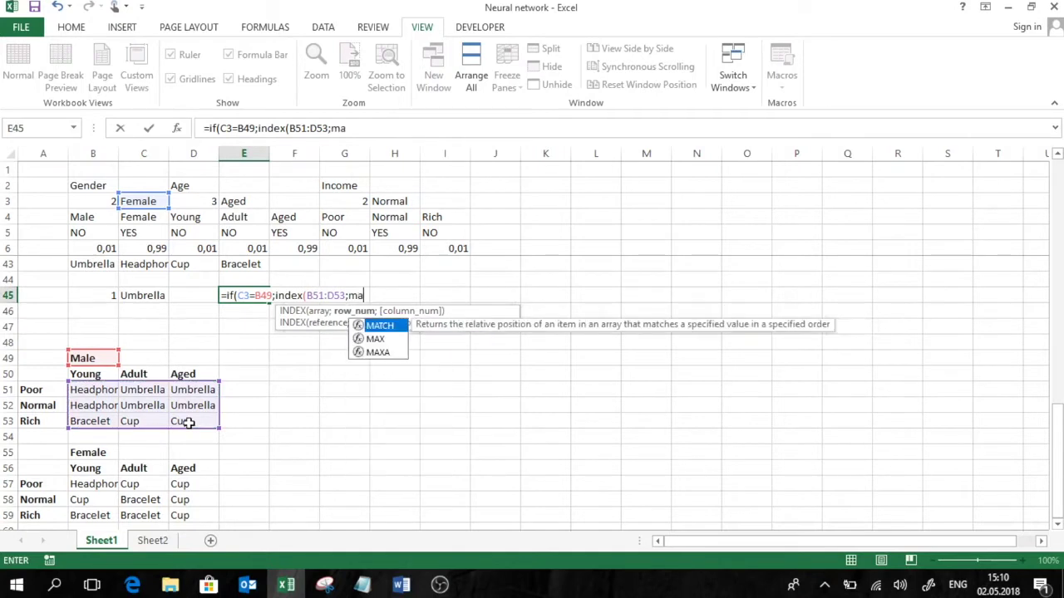
pyautogui.doubleClick(379, 326)
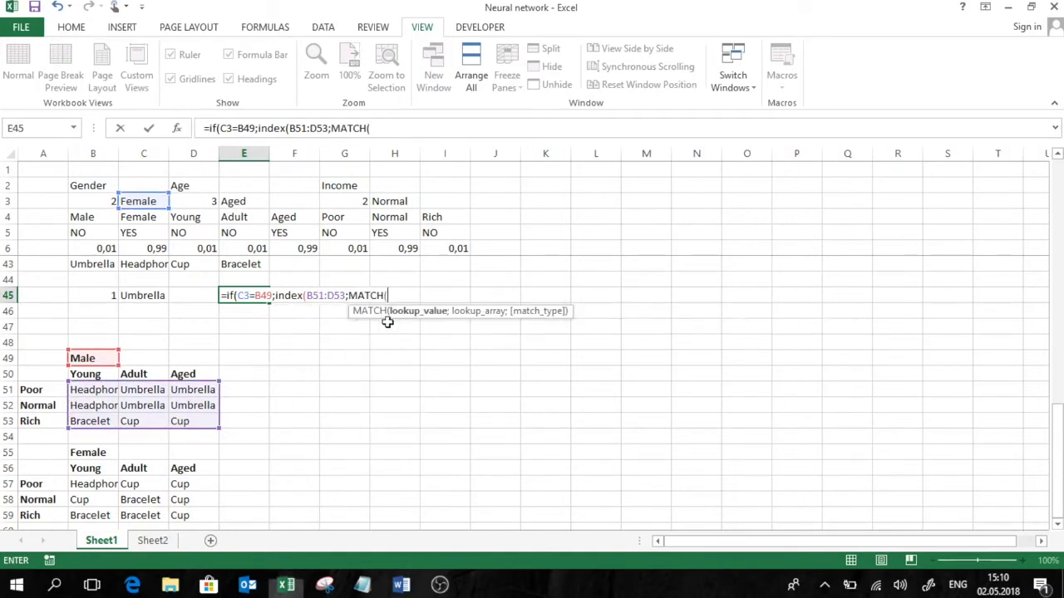
pyautogui.click(379, 202)
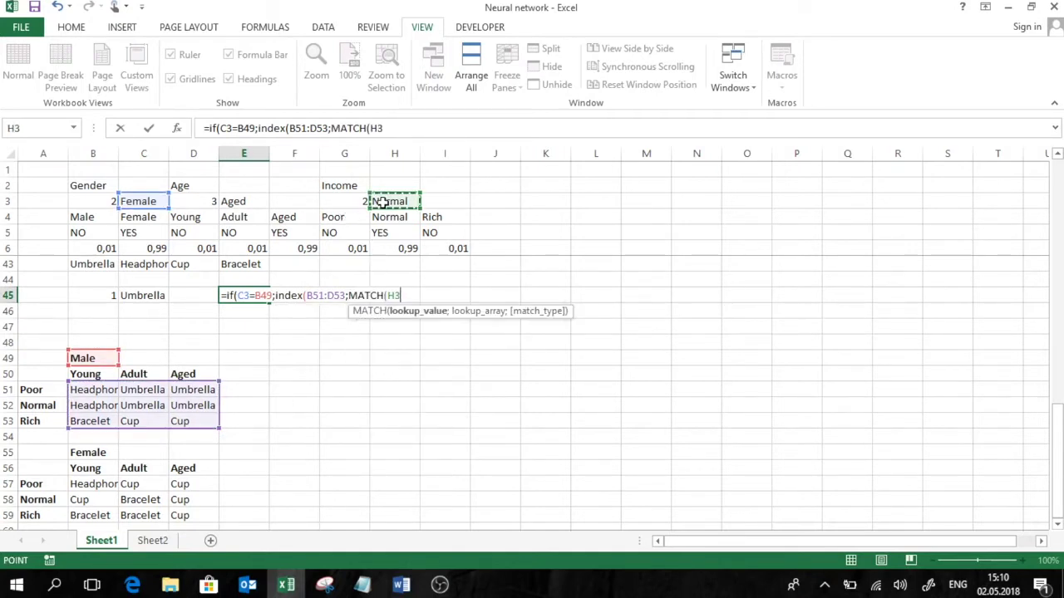
pyautogui.write(';')
pyautogui.moveTo(38, 392); pyautogui.dragTo(40, 421)
pyautogui.write(';0')
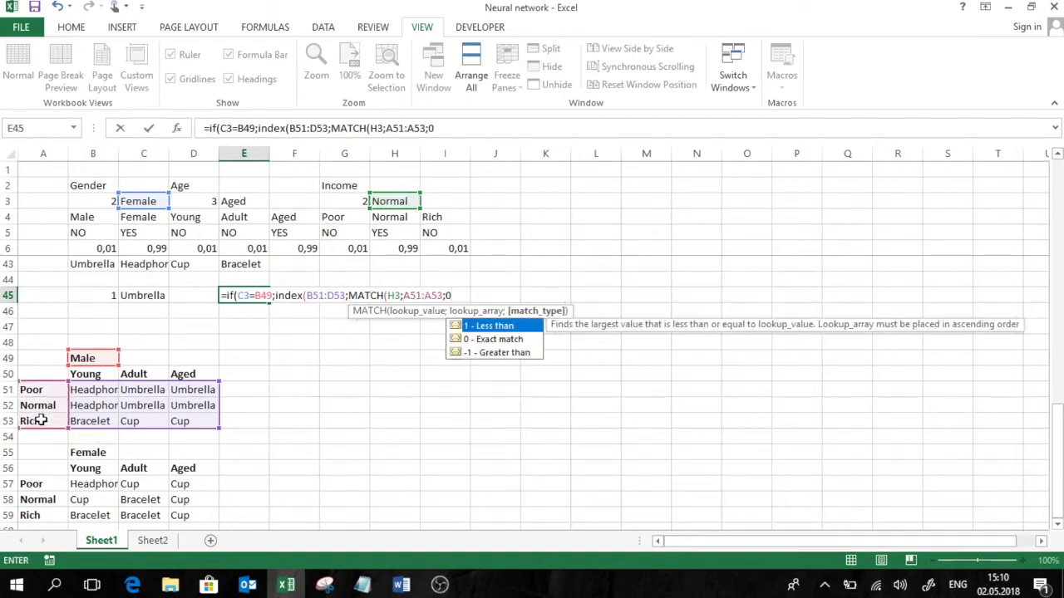
# Step: Add MATCH(E3;B50:D50;0) as the INDEX column number to look up the age group, and close the INDEX function
pyautogui.write(');ma')
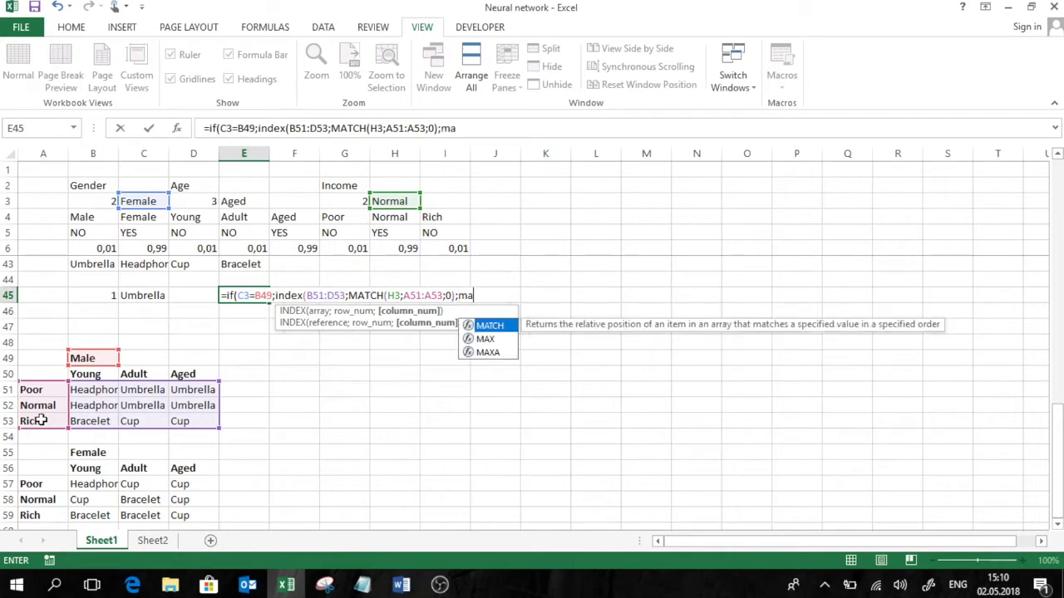
pyautogui.doubleClick(489, 325)
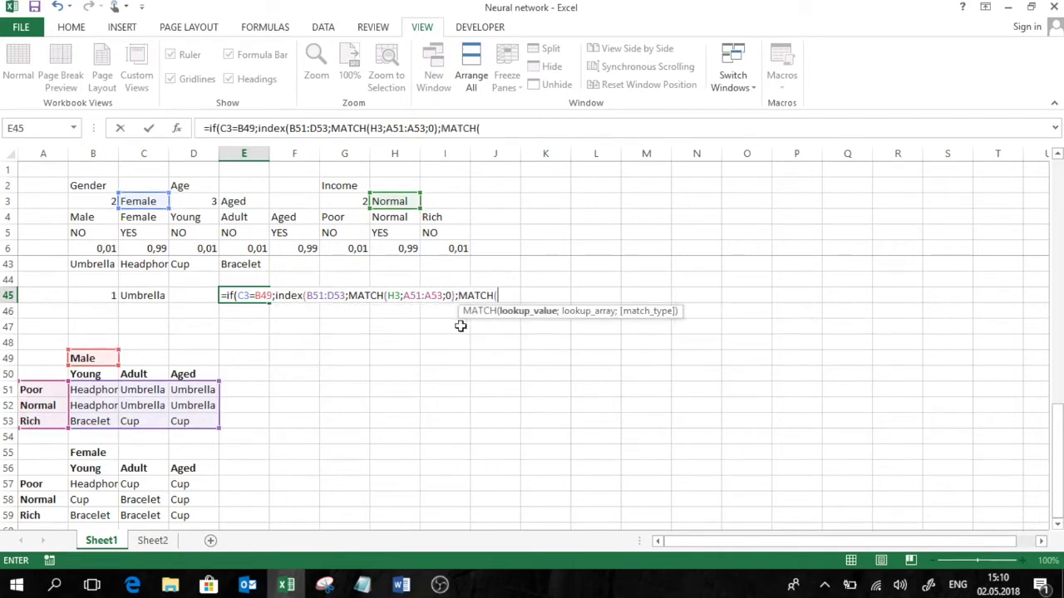
pyautogui.click(243, 201)
pyautogui.write(';')
pyautogui.moveTo(110, 376); pyautogui.dragTo(183, 374)
pyautogui.write(';0)')
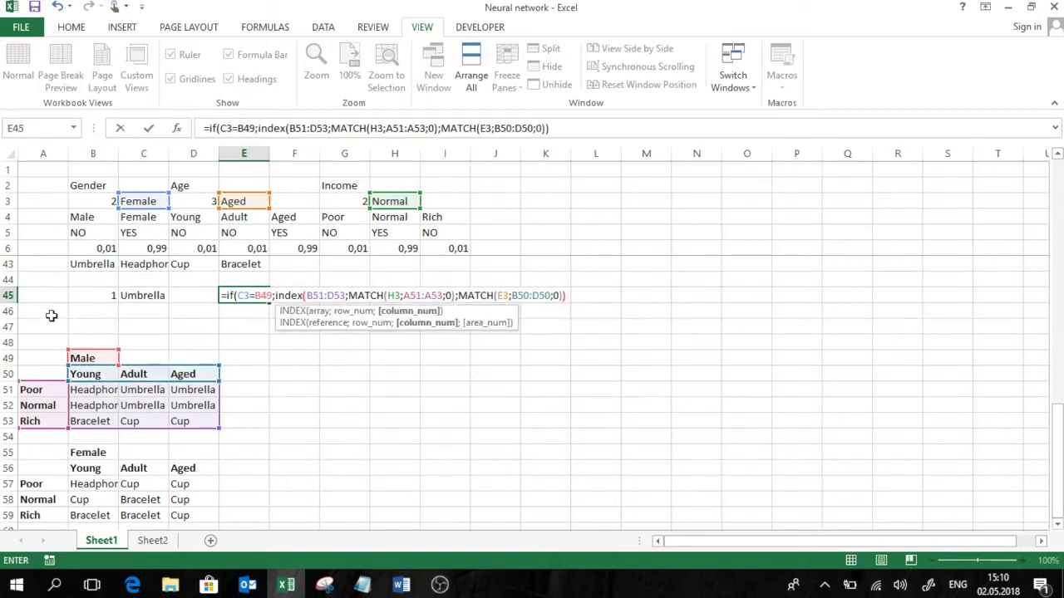
pyautogui.write(')')
# Step: Duplicate the INDEX expression within the E45 formula as the IF function's false result
pyautogui.moveTo(261, 128); pyautogui.dragTo(569, 130)
pyautogui.hotkey('ctrl', 'c')
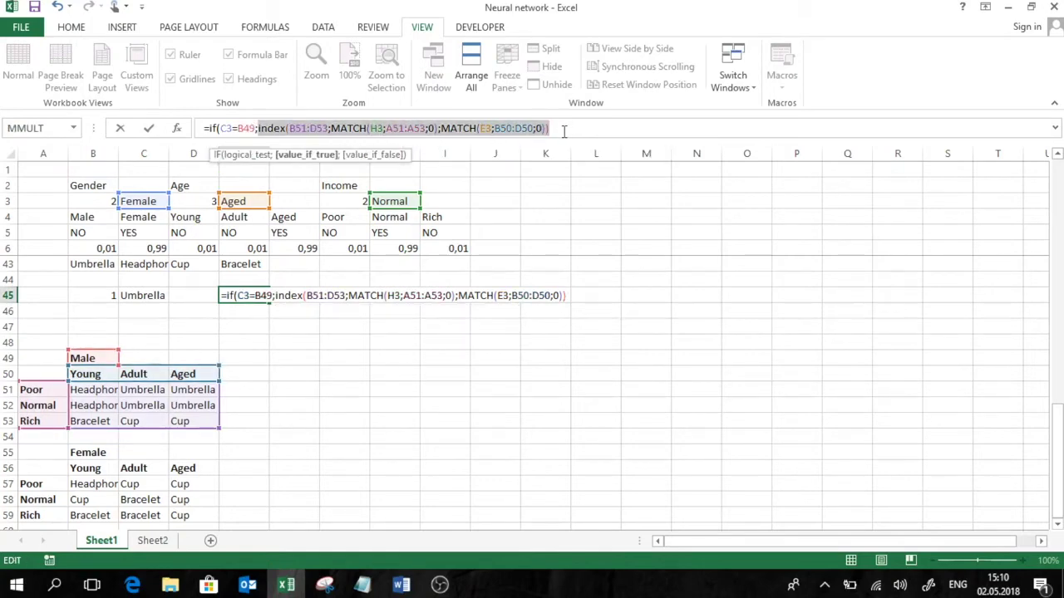
pyautogui.click(559, 130)
pyautogui.write(';')
pyautogui.hotkey('ctrl', 'v')
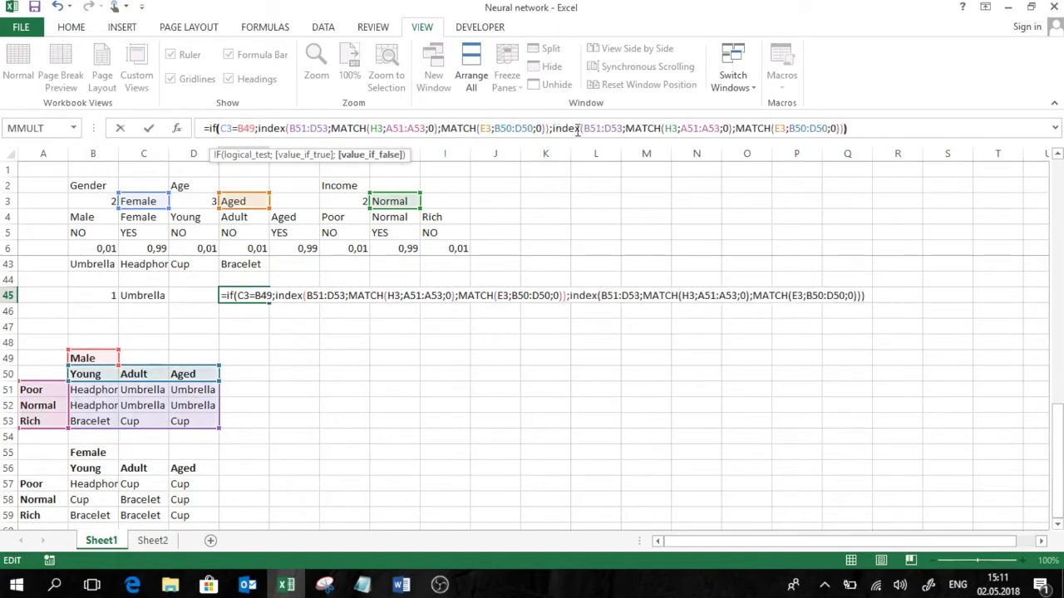
pyautogui.write(')')
# Step: Change the second INDEX array to the female table B57:D59 and complete the E45 formula
pyautogui.moveTo(623, 129); pyautogui.dragTo(584, 128)
pyautogui.moveTo(86, 484); pyautogui.dragTo(189, 517)
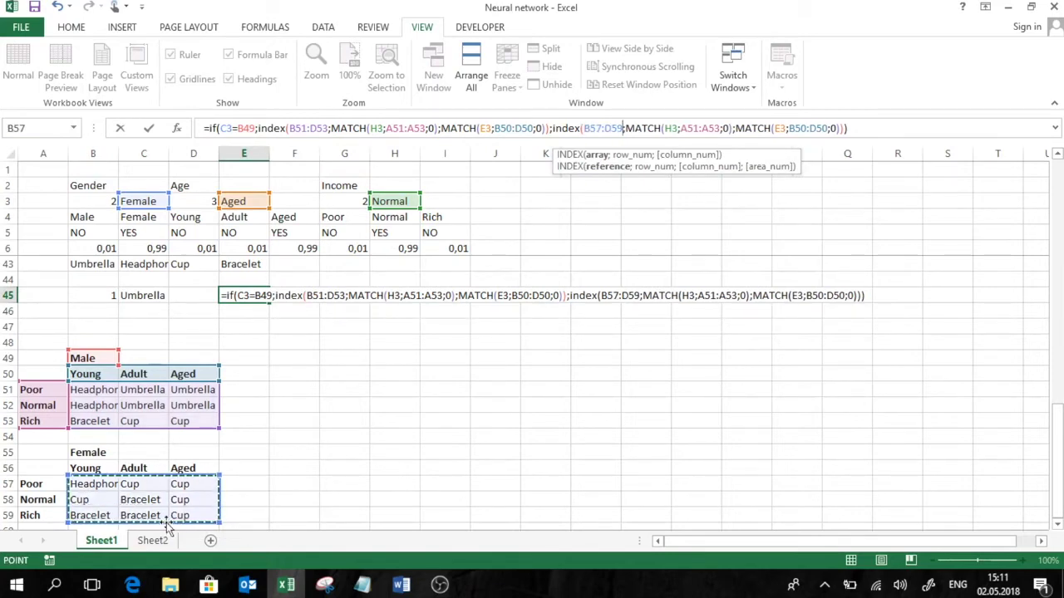
pyautogui.press('Return')
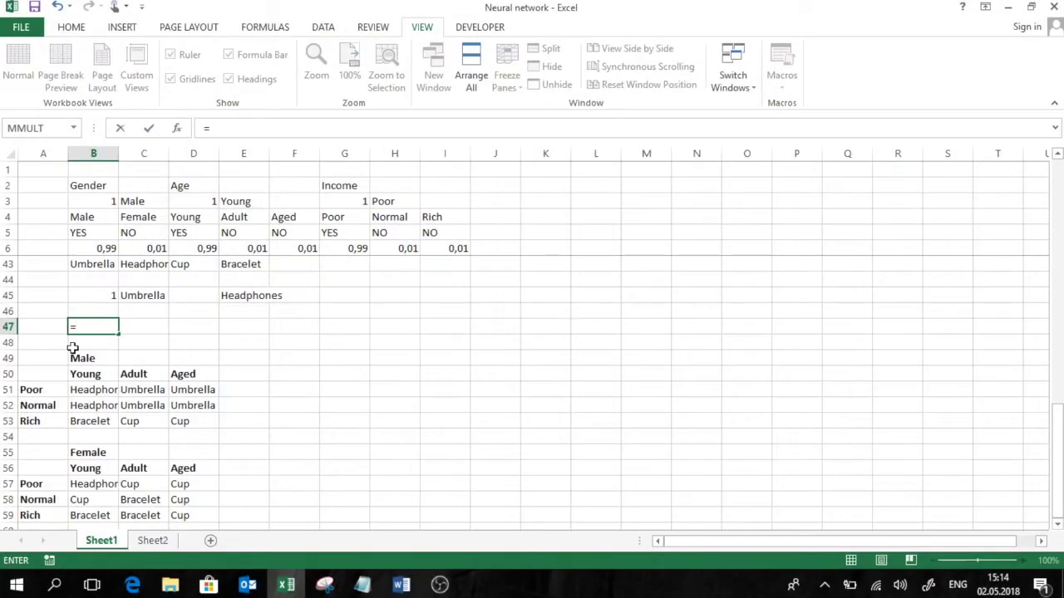
# Step: Enter =IF(B43=$E$45;0,99;0,01) in B47 and fill it across to E47 as the target outputs
pyautogui.write('if(')
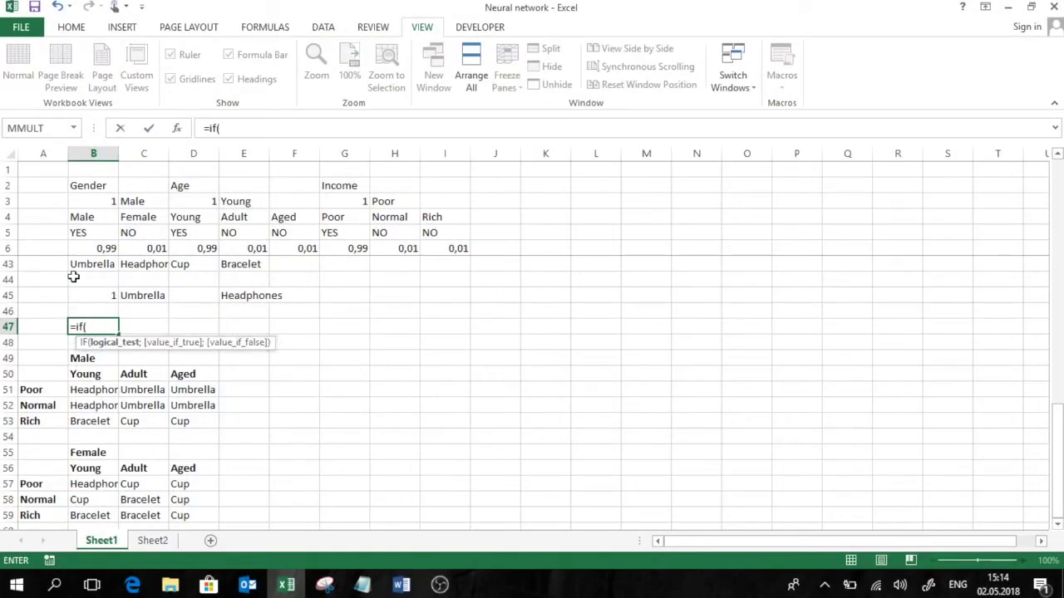
pyautogui.click(79, 264)
pyautogui.write('=')
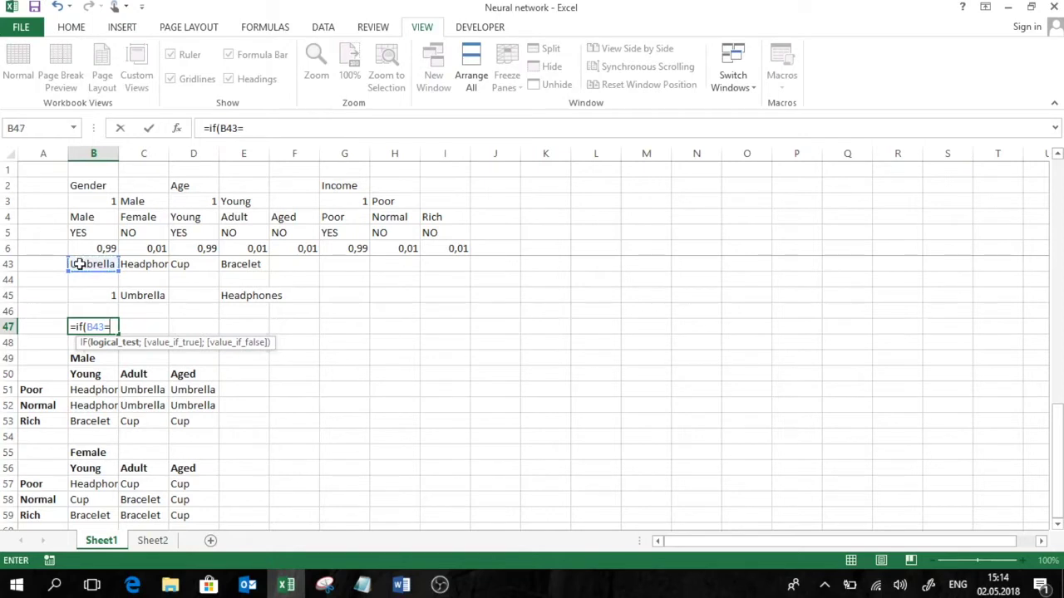
pyautogui.click(247, 292)
pyautogui.press('F4')
pyautogui.write(';0,99')
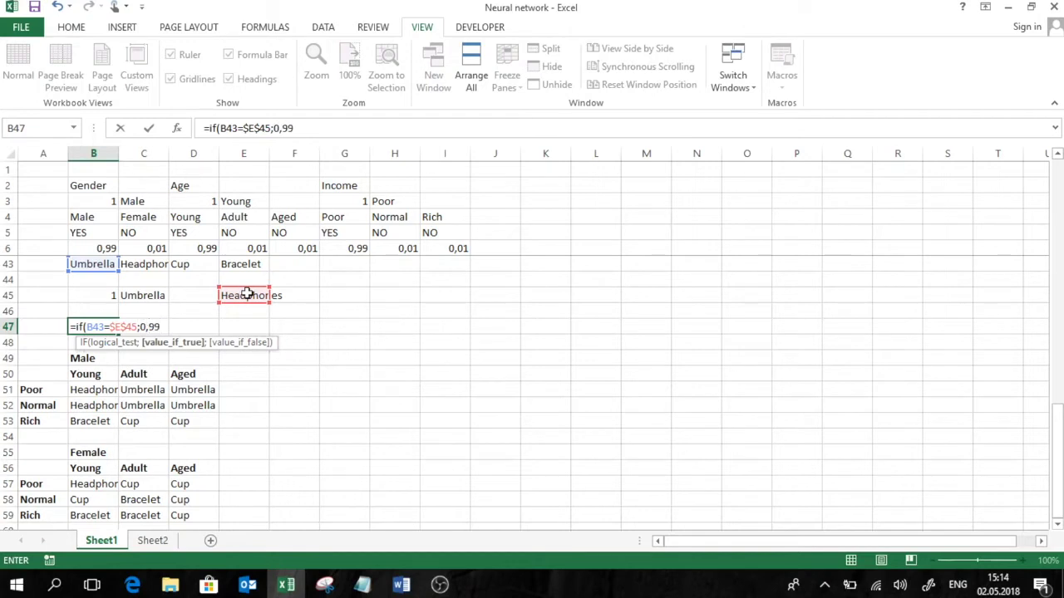
pyautogui.write(';0,01')
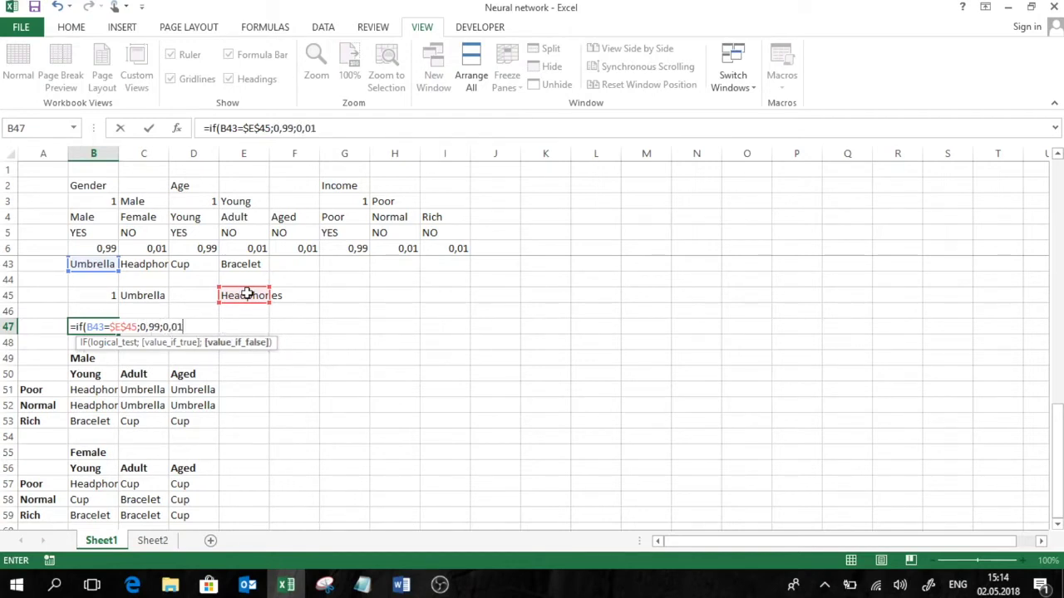
pyautogui.hotkey('ctrl', 'Return')
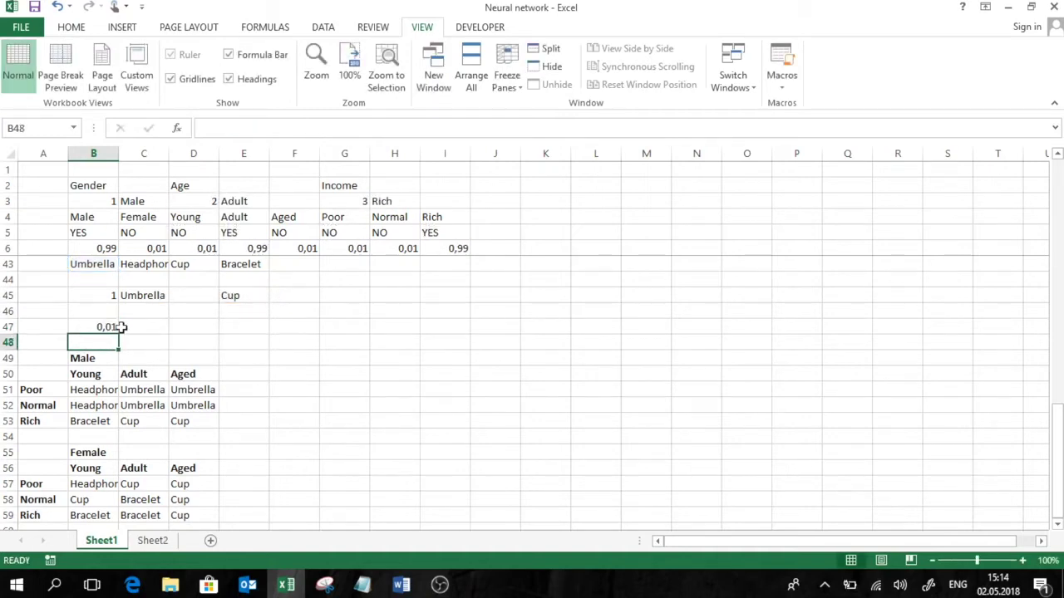
pyautogui.moveTo(116, 333); pyautogui.dragTo(260, 342)
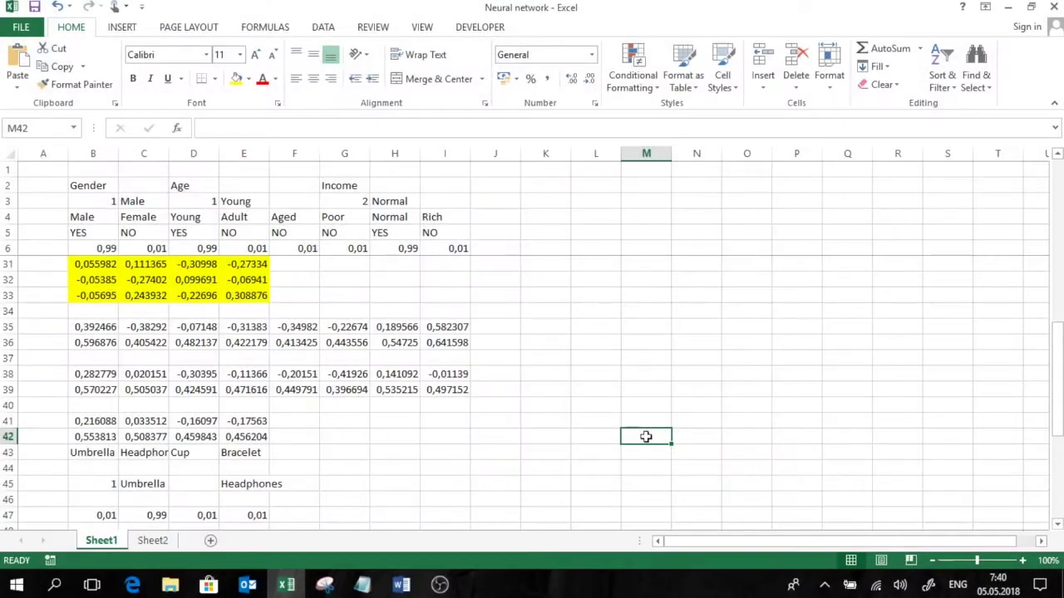
# Step: Enter =B47-B42 in M42 and fill it across to P42 to calculate the output errors
pyautogui.write('=')
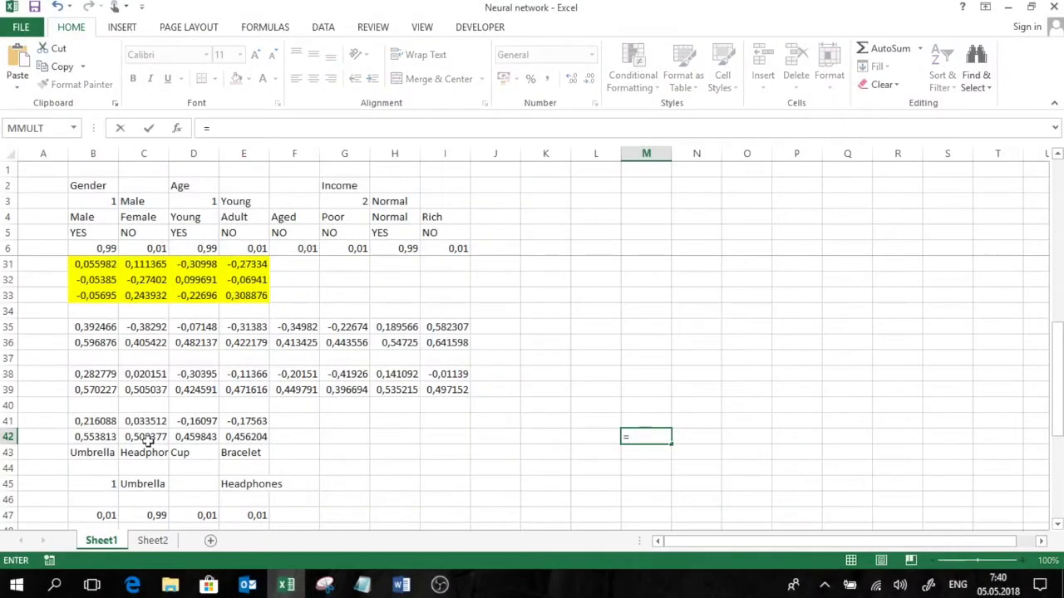
pyautogui.click(103, 515)
pyautogui.write('-')
pyautogui.click(100, 434)
pyautogui.press('Return')
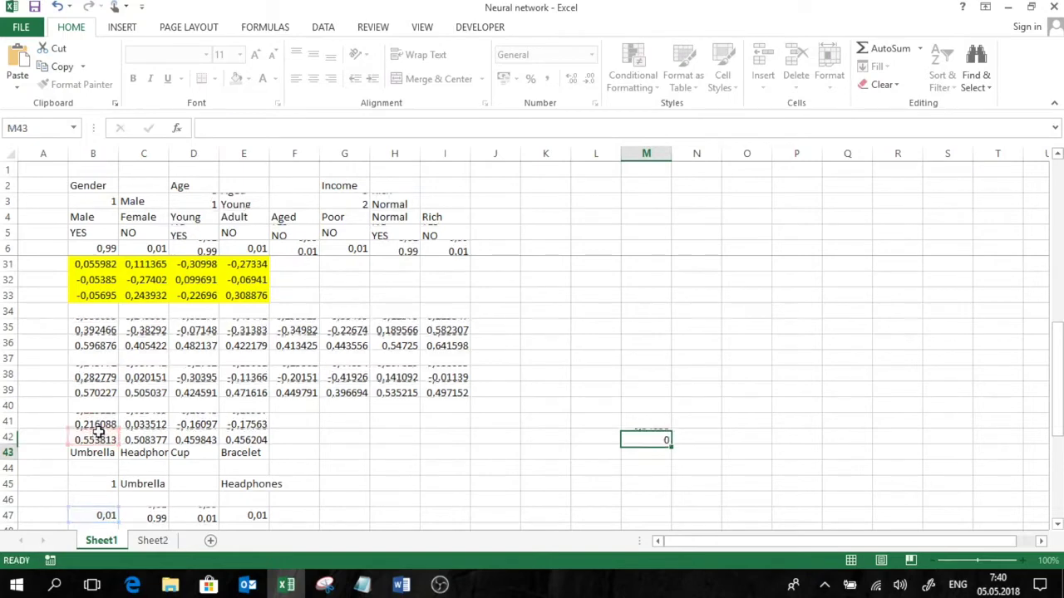
pyautogui.click(663, 437)
pyautogui.moveTo(672, 444); pyautogui.dragTo(817, 449)
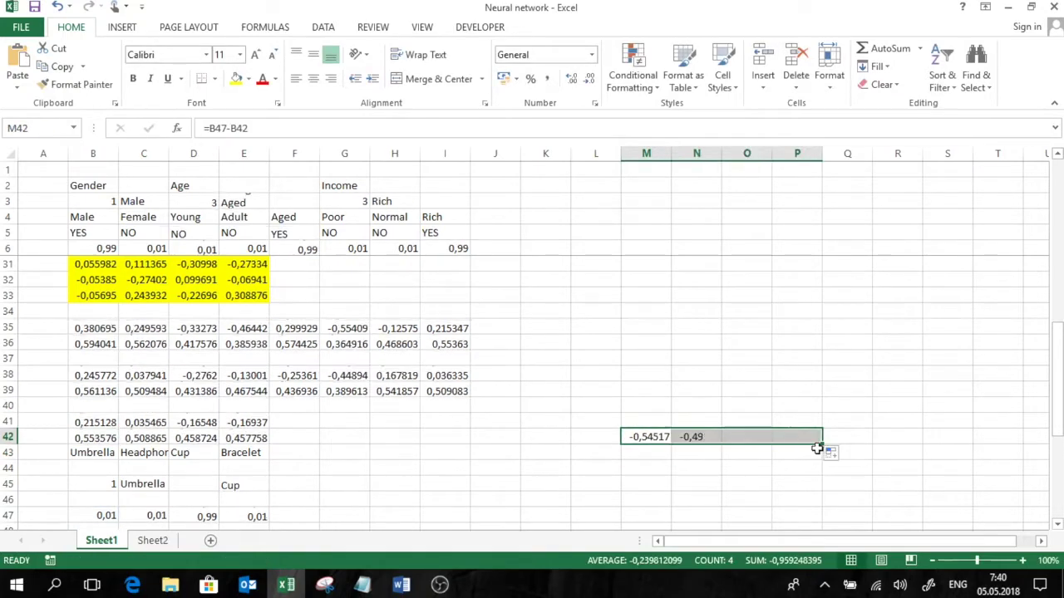
# Step: Enter =SUMPRODUCT(M42:P42;M42:P42) in M2 to calculate the total squared output error
pyautogui.click(643, 182)
pyautogui.write('=')
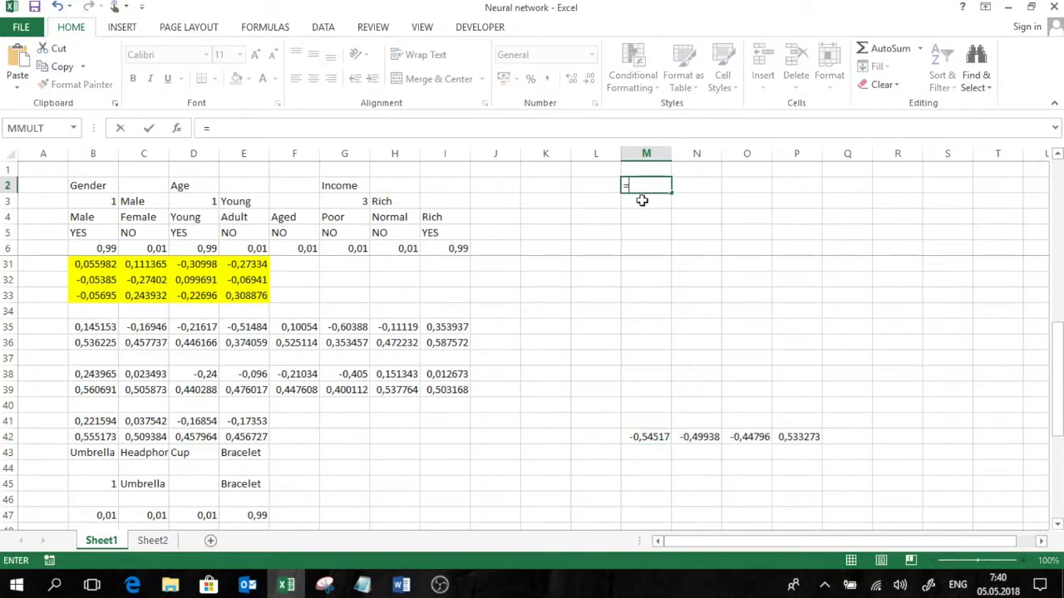
pyautogui.write('sump')
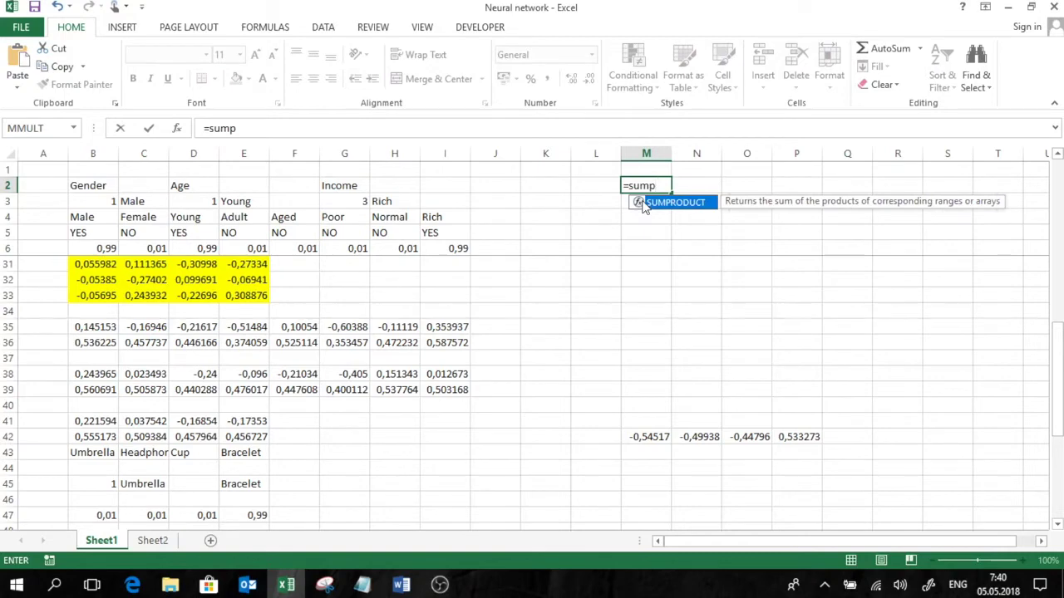
pyautogui.doubleClick(673, 204)
pyautogui.click(648, 436)
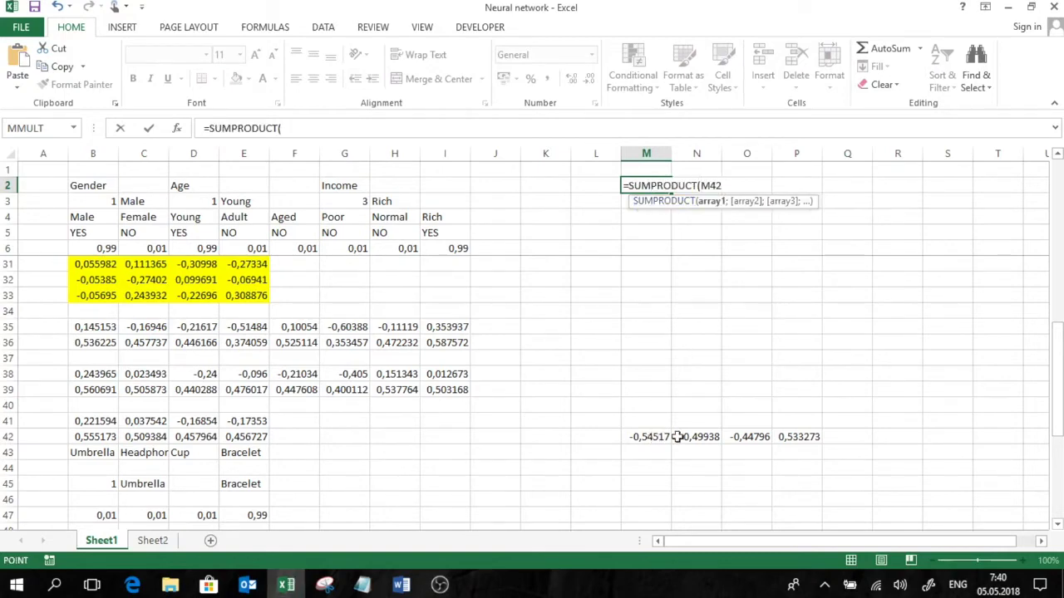
pyautogui.moveTo(677, 437); pyautogui.dragTo(796, 438)
pyautogui.write(';')
pyautogui.moveTo(640, 437); pyautogui.dragTo(798, 447)
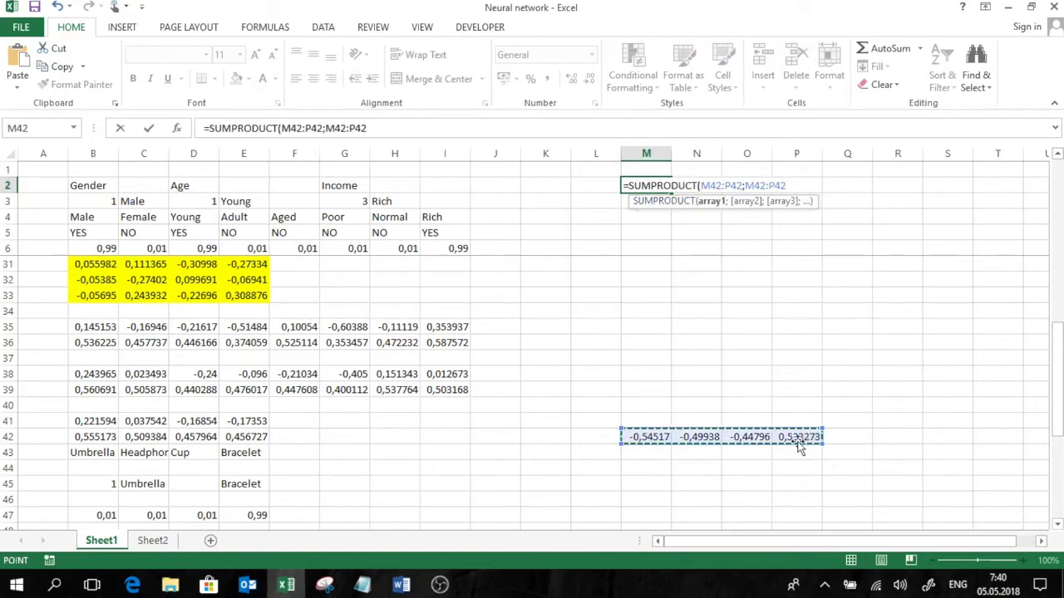
pyautogui.press('Return')
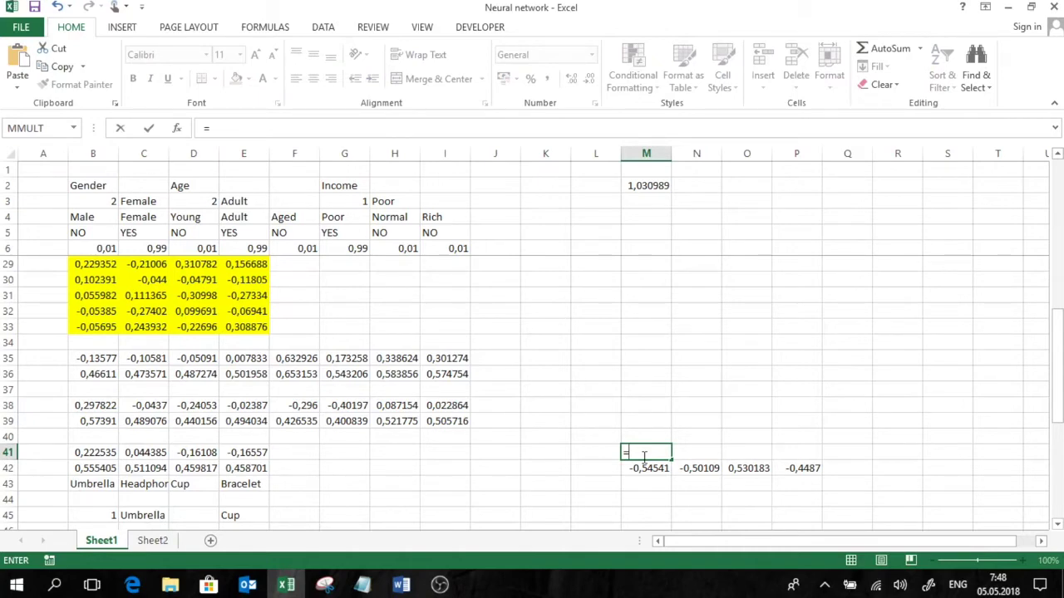
# Step: Enter =M42*B42*(1-B42) in M41 and fill it across to P41 to calculate the output gradients
pyautogui.click(651, 468)
pyautogui.write('*')
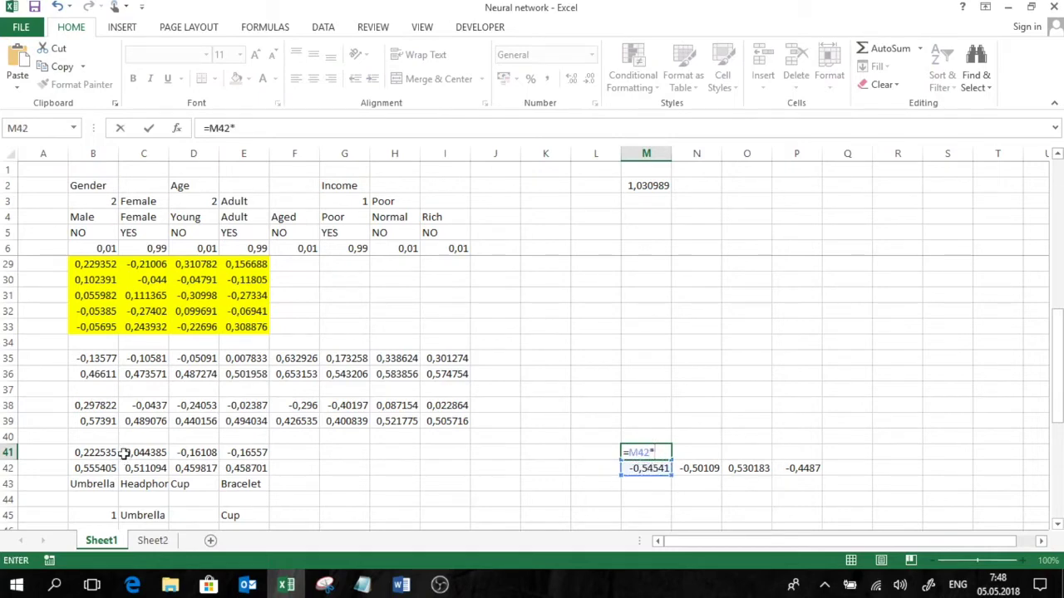
pyautogui.click(94, 468)
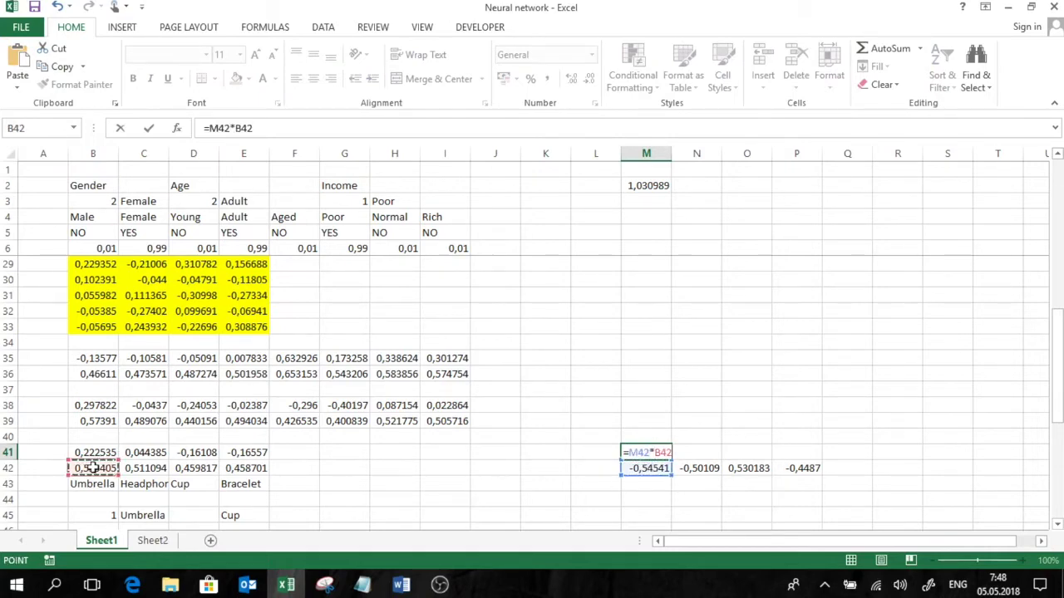
pyautogui.write('*(1-')
pyautogui.click(77, 468)
pyautogui.write(')')
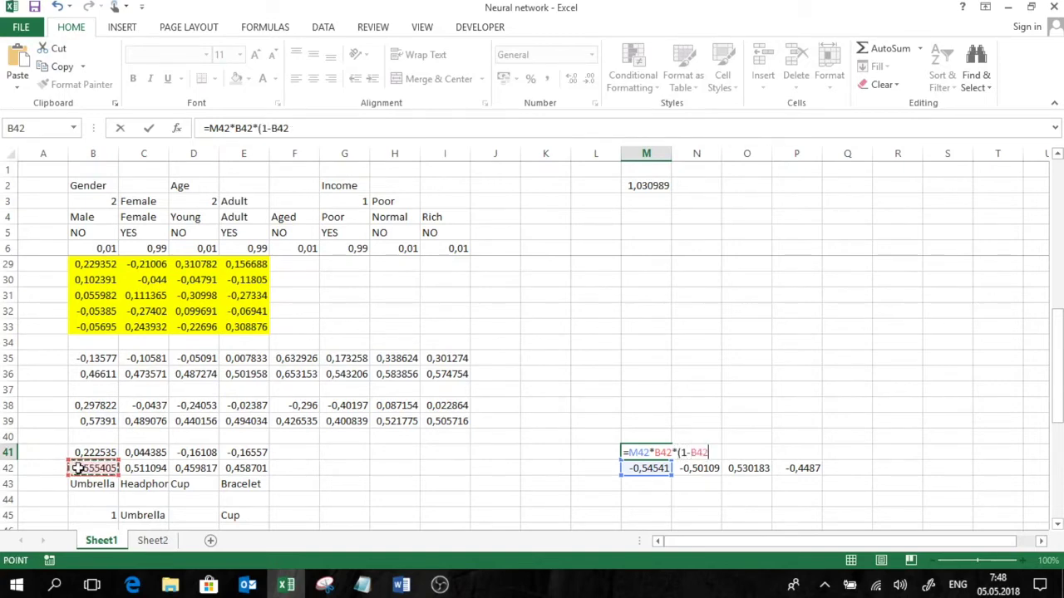
pyautogui.press('Return')
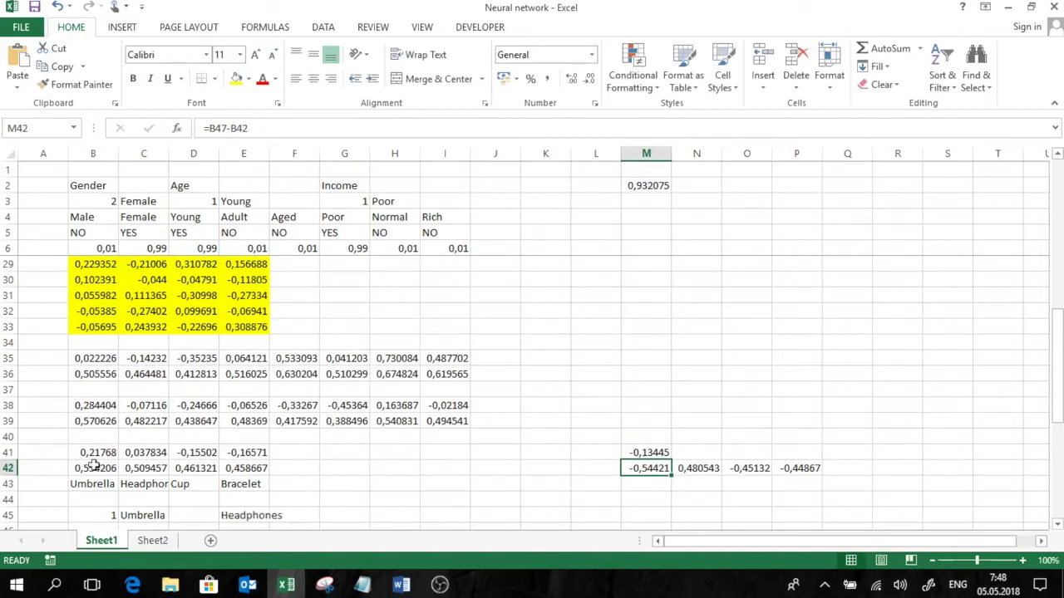
pyautogui.click(662, 449)
pyautogui.moveTo(671, 459); pyautogui.dragTo(824, 466)
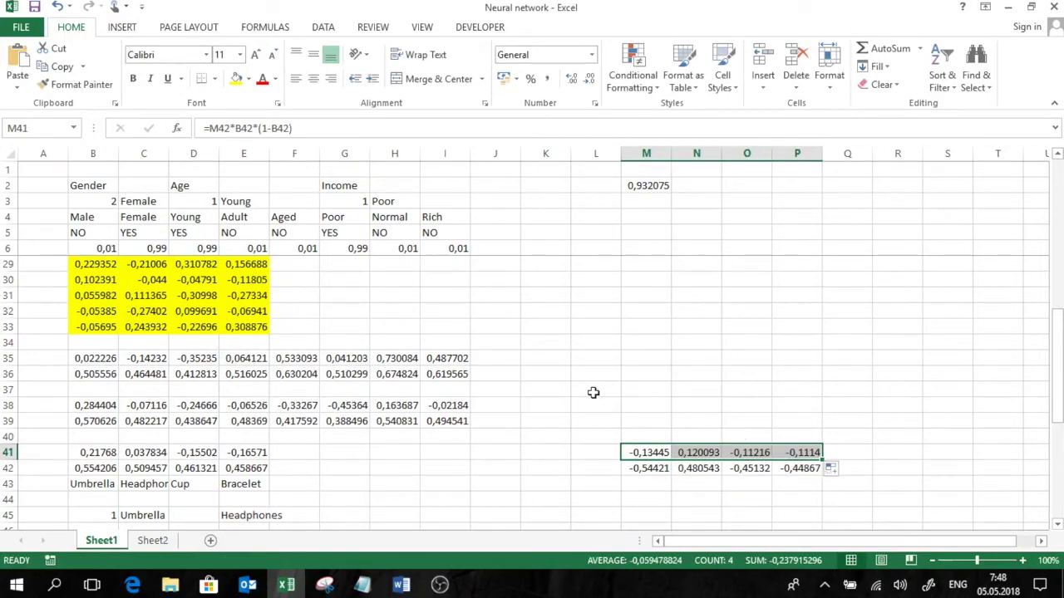
# Step: Enter =TRANSPOSE($B$39:$I$39) in K26, beside the yellow weight matrix
pyautogui.scroll(1, 590, 393)
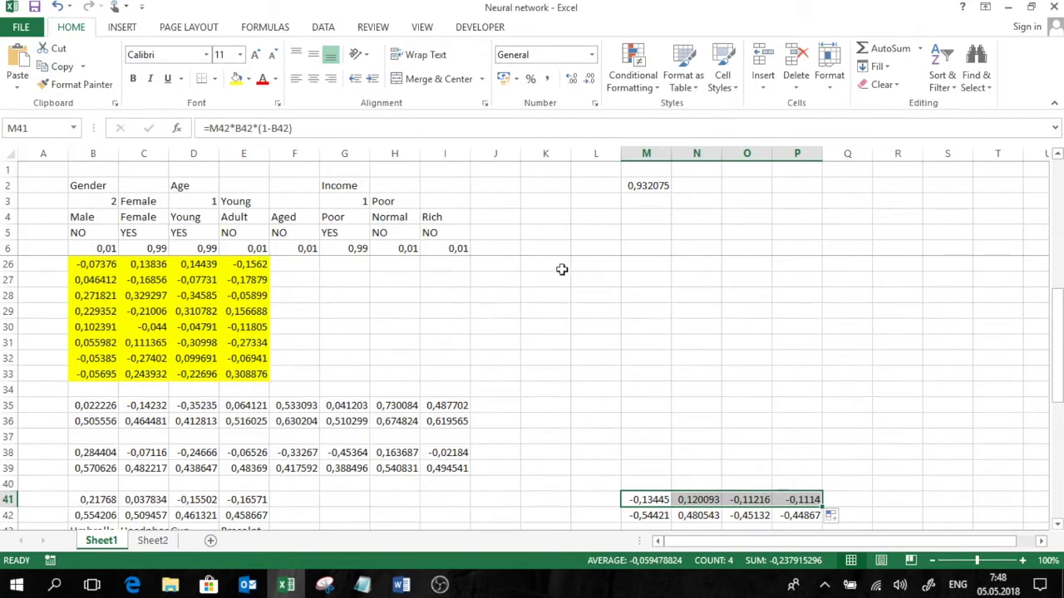
pyautogui.click(549, 264)
pyautogui.write('=tra')
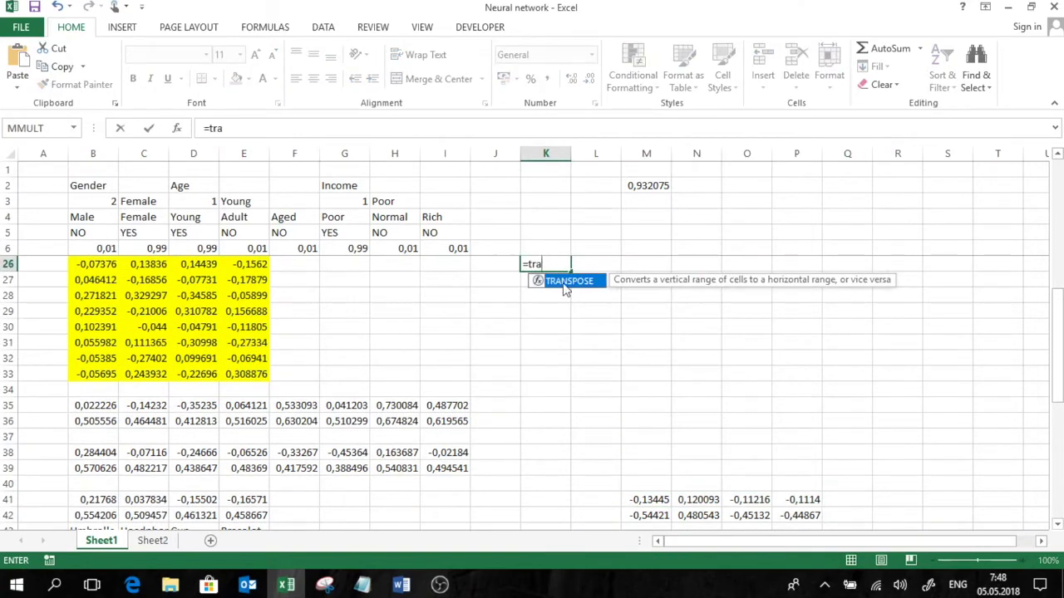
pyautogui.doubleClick(565, 284)
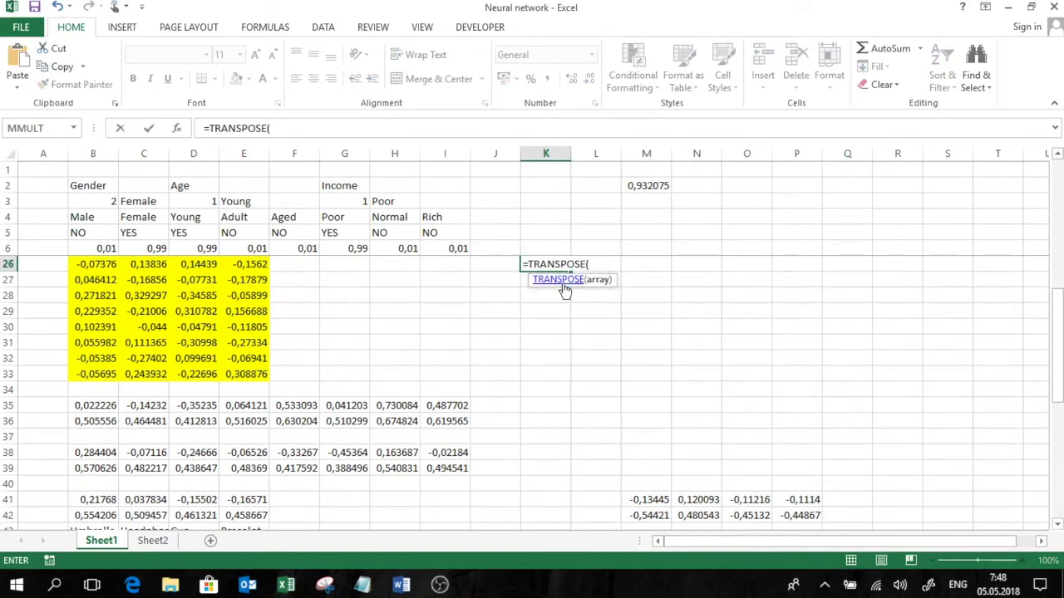
pyautogui.moveTo(102, 468); pyautogui.dragTo(430, 480)
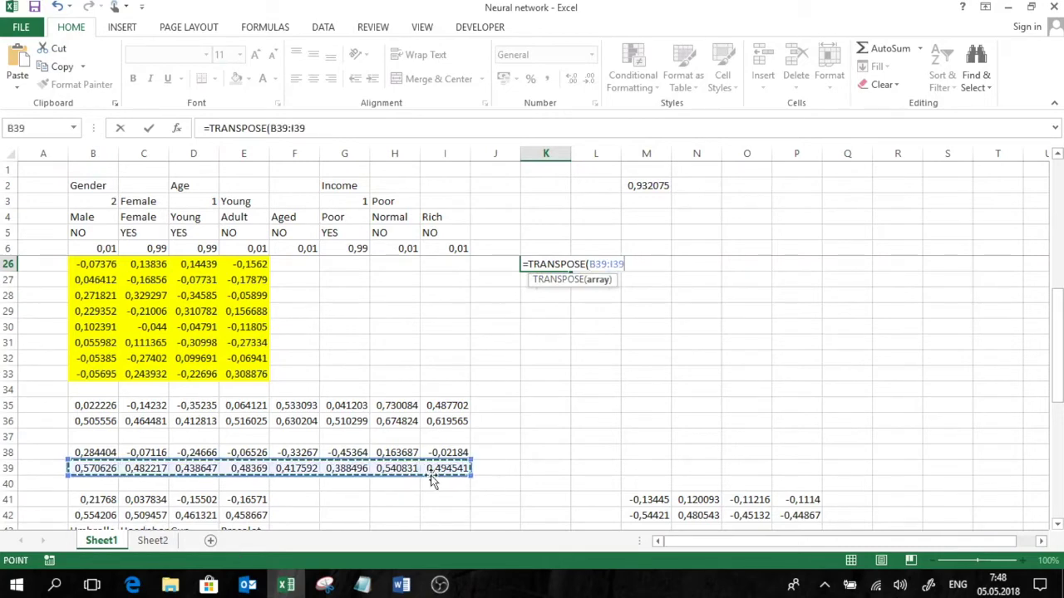
pyautogui.press('F4')
pyautogui.write(')')
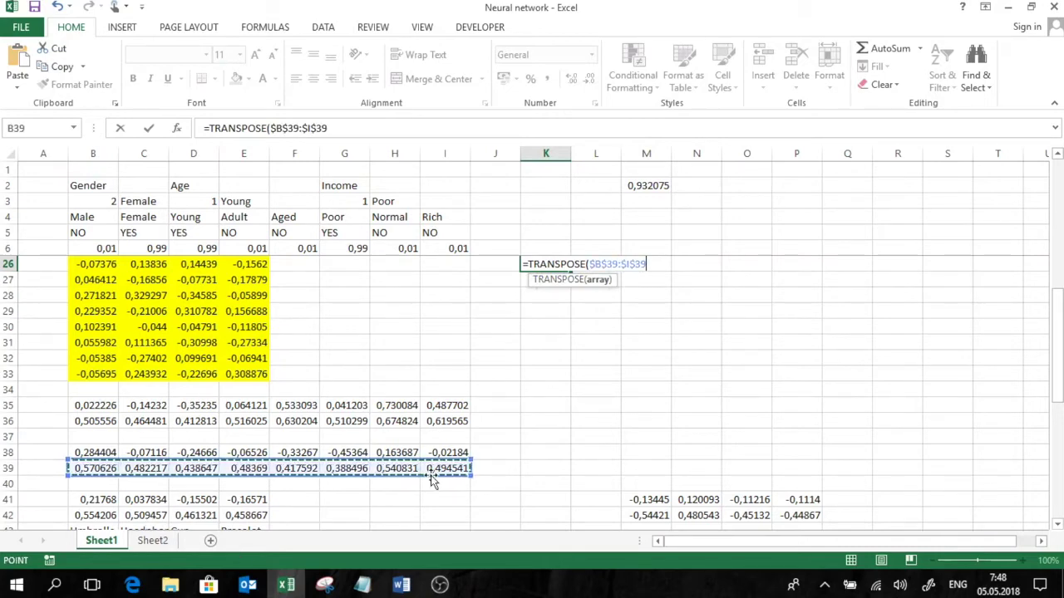
pyautogui.press('Return')
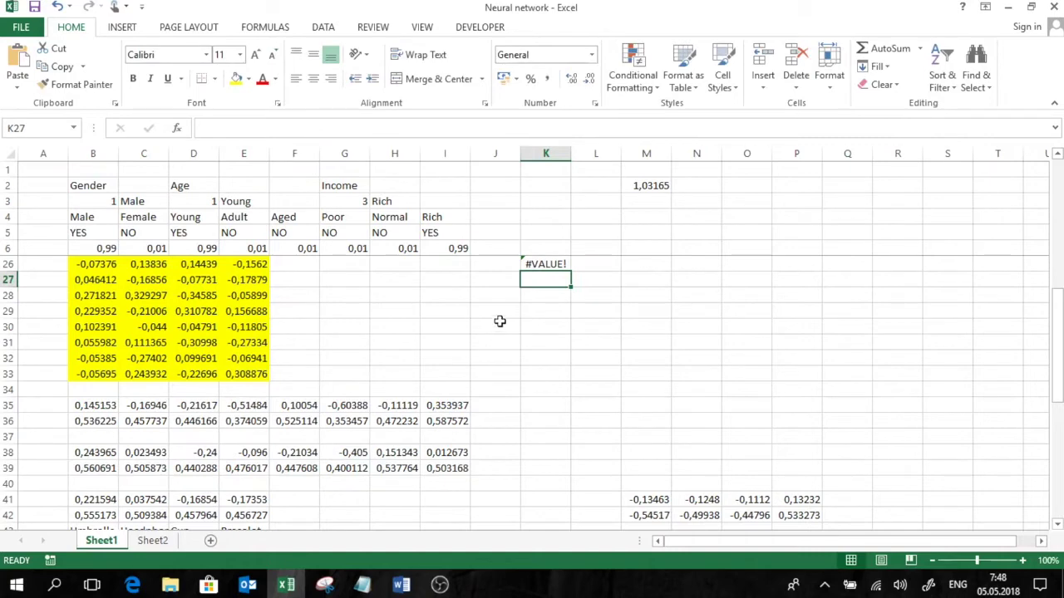
# Step: Fill the TRANSPOSE formula from K26 down to K33 and enter the whole range as an array formula
pyautogui.click(565, 263)
pyautogui.moveTo(570, 272); pyautogui.dragTo(571, 378)
pyautogui.click(388, 127)
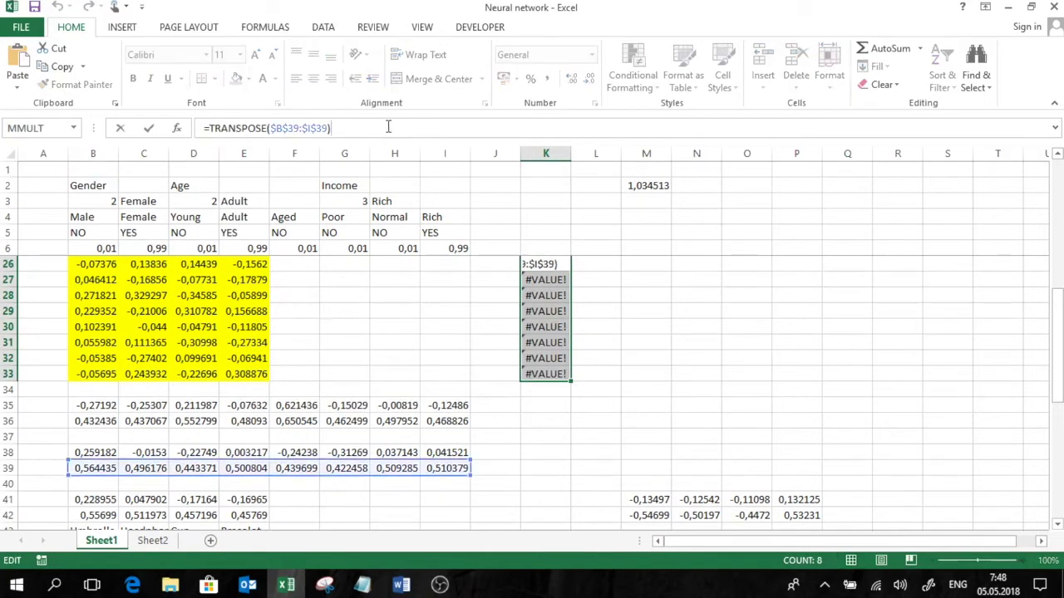
pyautogui.hotkey('ctrl', 'shift', 'Return')
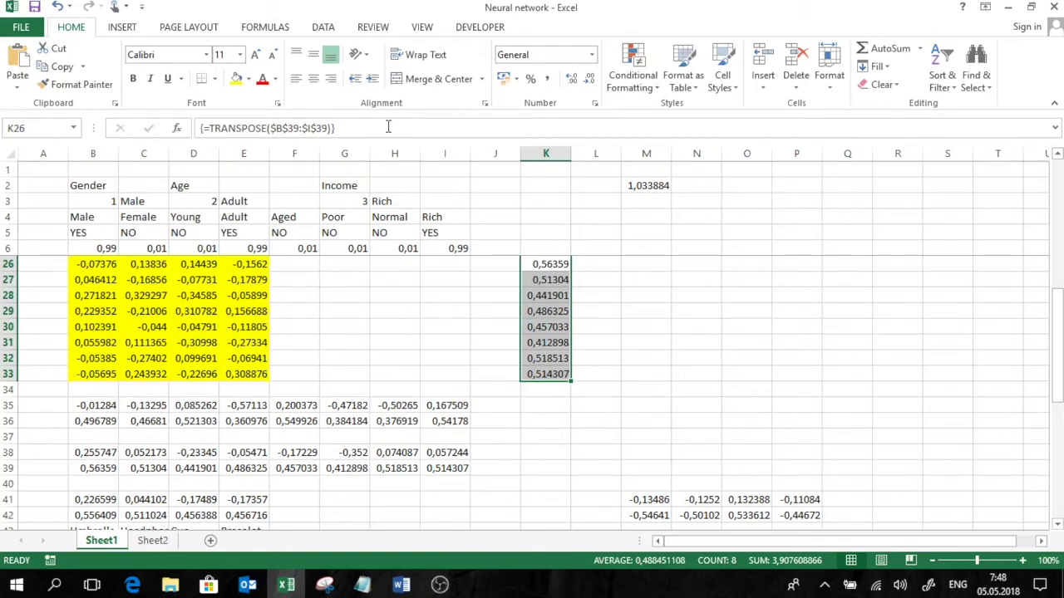
# Step: Enter =MMULT($K$26:$K$33;$M$41:$P$41) in M26 with absolute references
pyautogui.click(647, 264)
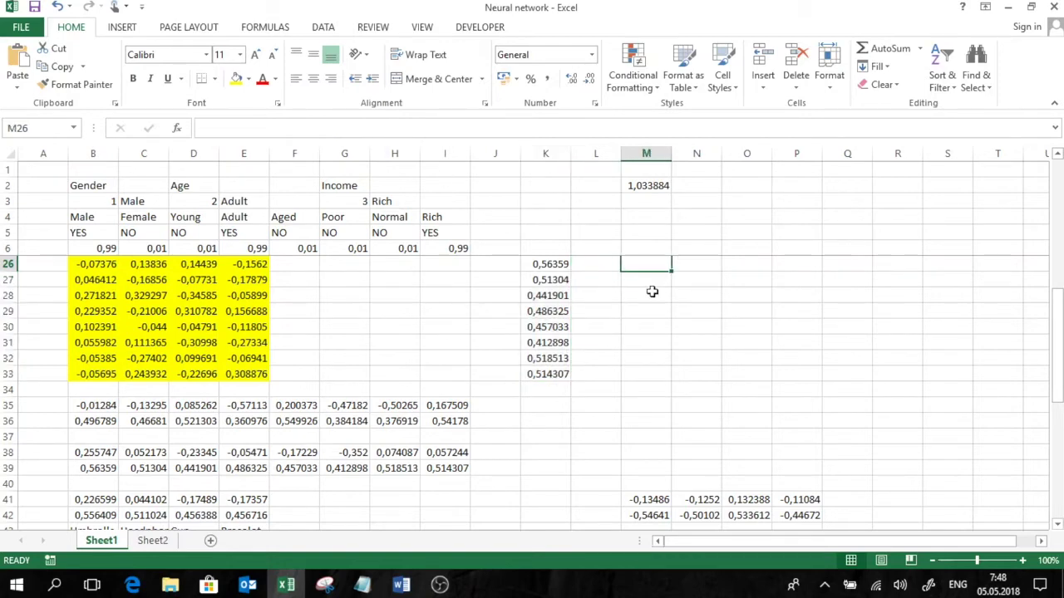
pyautogui.write('=mmu')
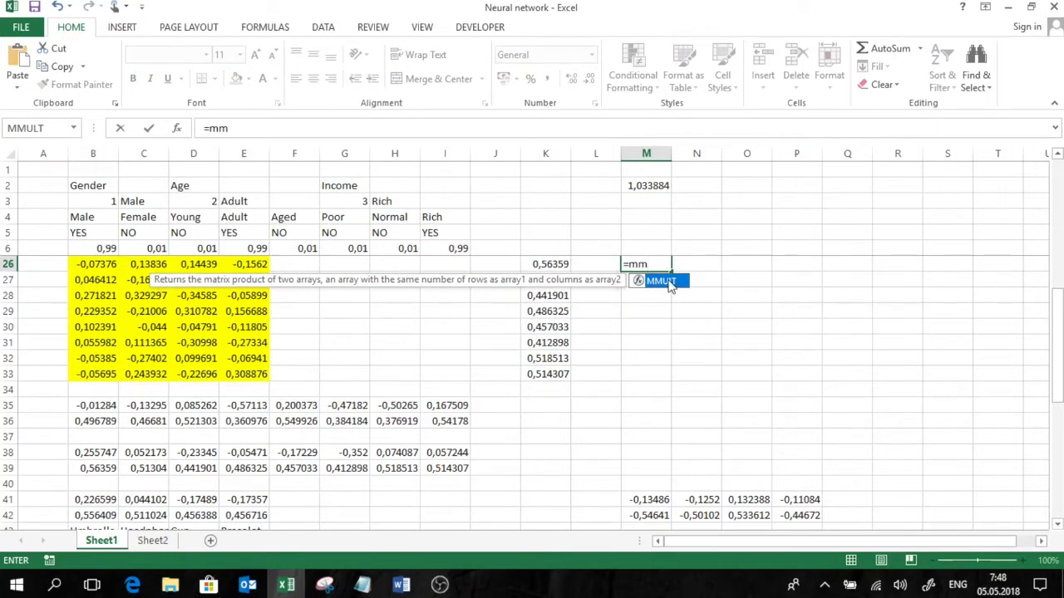
pyautogui.doubleClick(665, 282)
pyautogui.moveTo(548, 264); pyautogui.dragTo(544, 374)
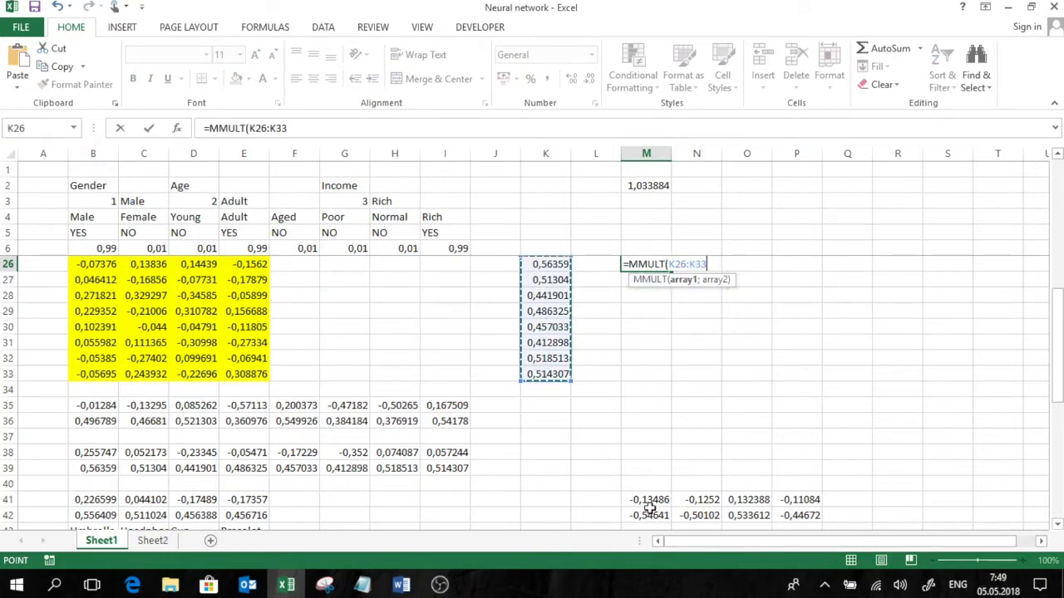
pyautogui.write(';')
pyautogui.moveTo(648, 501); pyautogui.dragTo(802, 501)
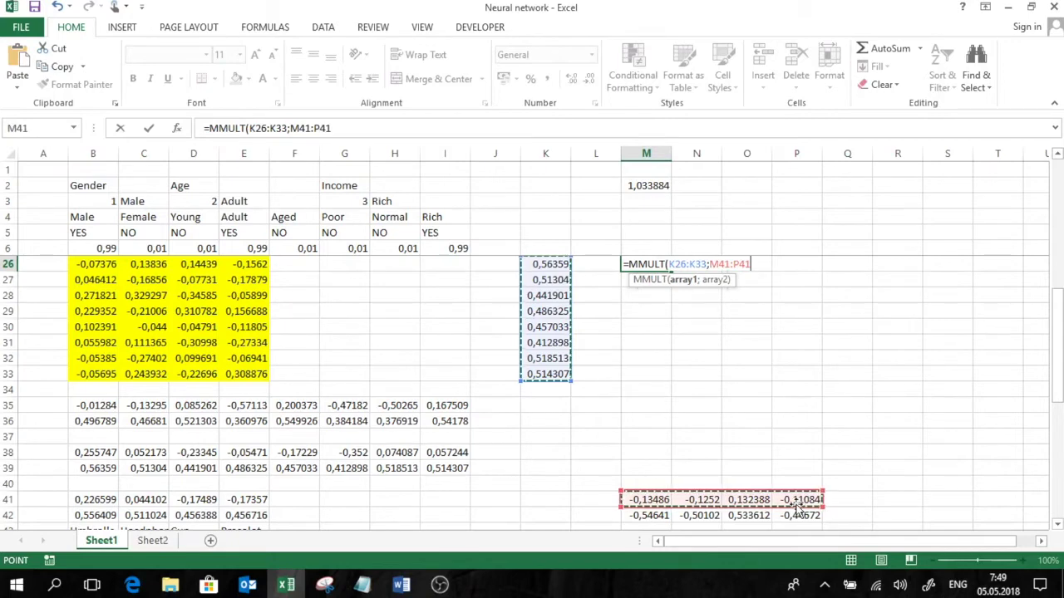
pyautogui.write(')')
pyautogui.moveTo(250, 129); pyautogui.dragTo(315, 145)
pyautogui.press('F4')
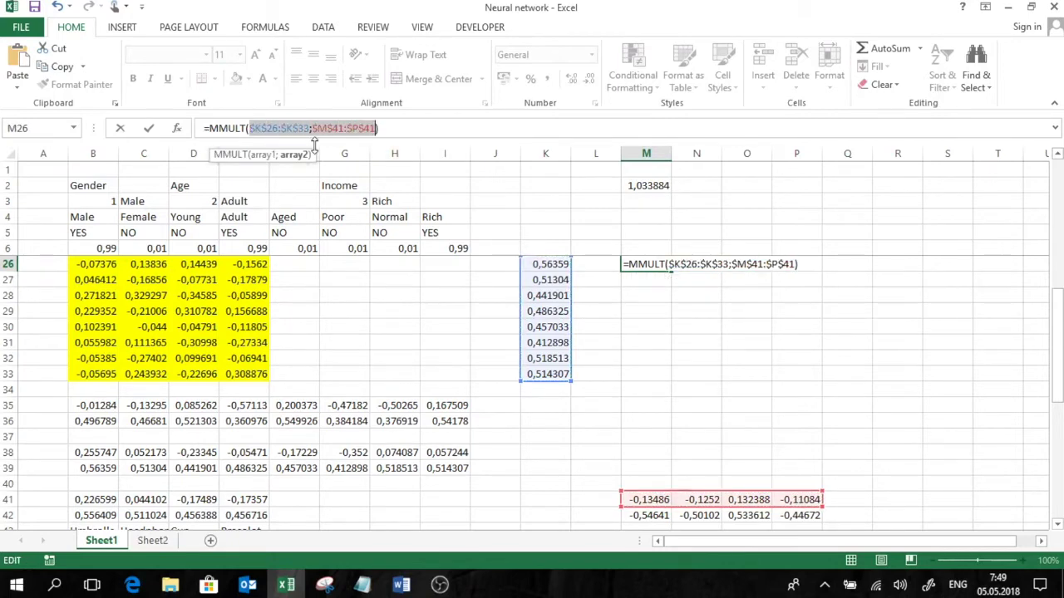
pyautogui.press('Return')
# Step: Extend the M26 MMULT formula over M26:P33 and enter it as an array formula
pyautogui.click(653, 265)
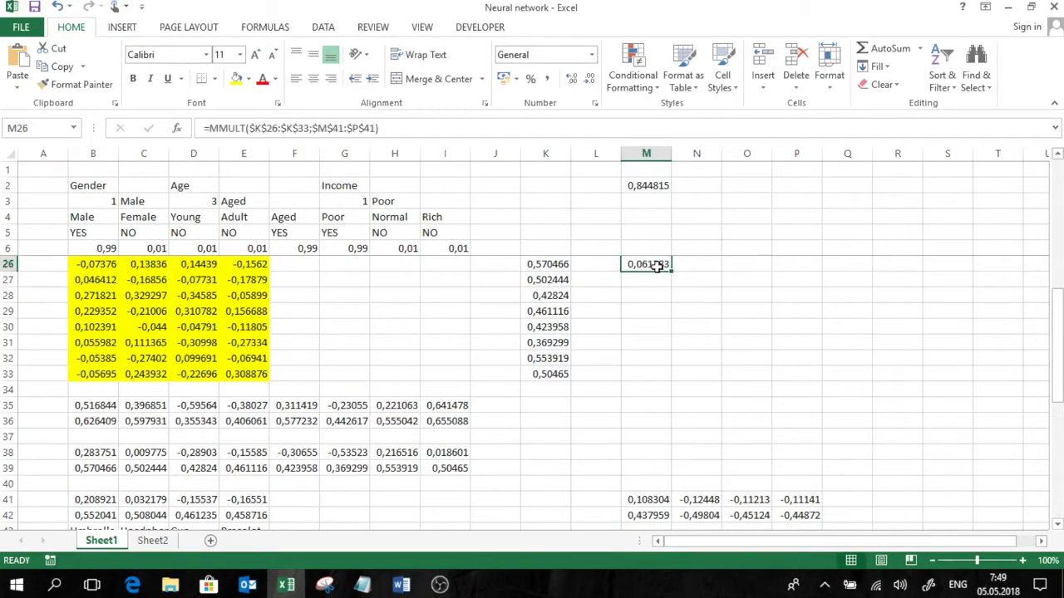
pyautogui.moveTo(672, 271); pyautogui.dragTo(783, 380)
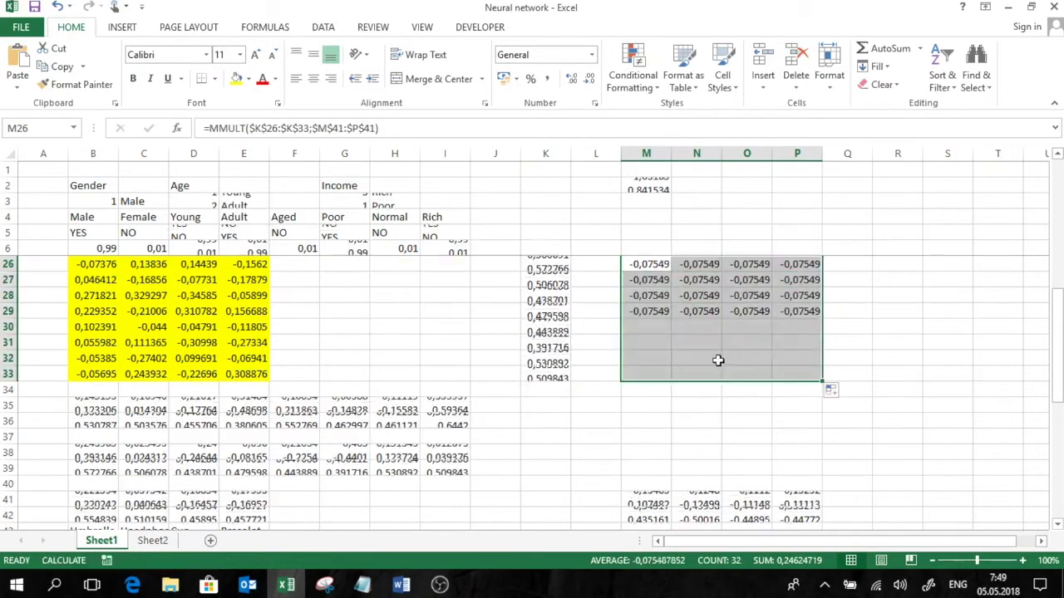
pyautogui.click(388, 127)
pyautogui.hotkey('ctrl', 'shift', 'Return')
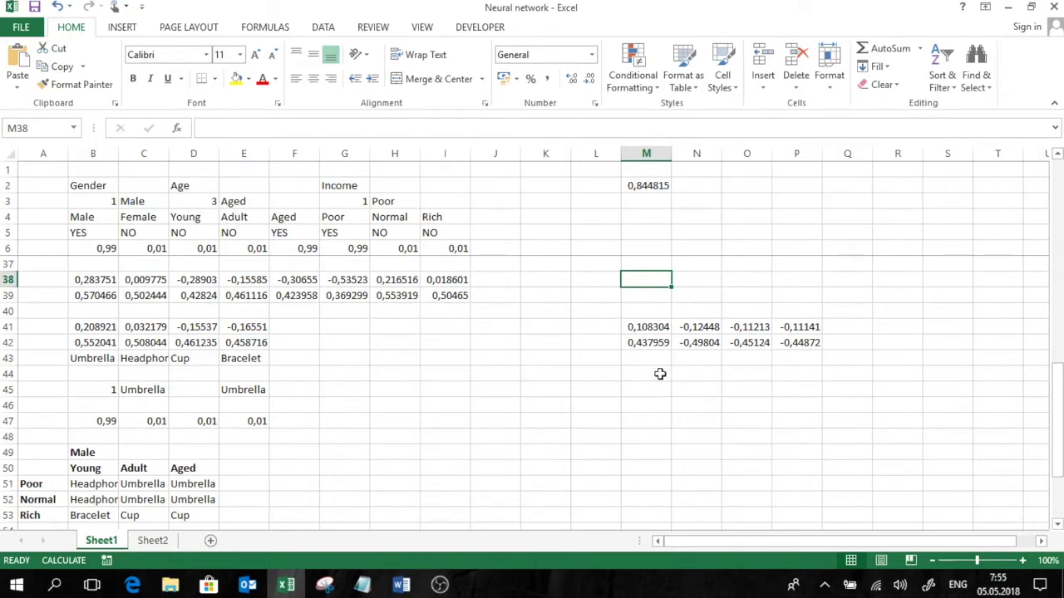
# Step: Enter =TRANSPOSE($B$26:$E$33) in M44 to transpose the yellow output weights
pyautogui.click(660, 374)
pyautogui.write('=tr')
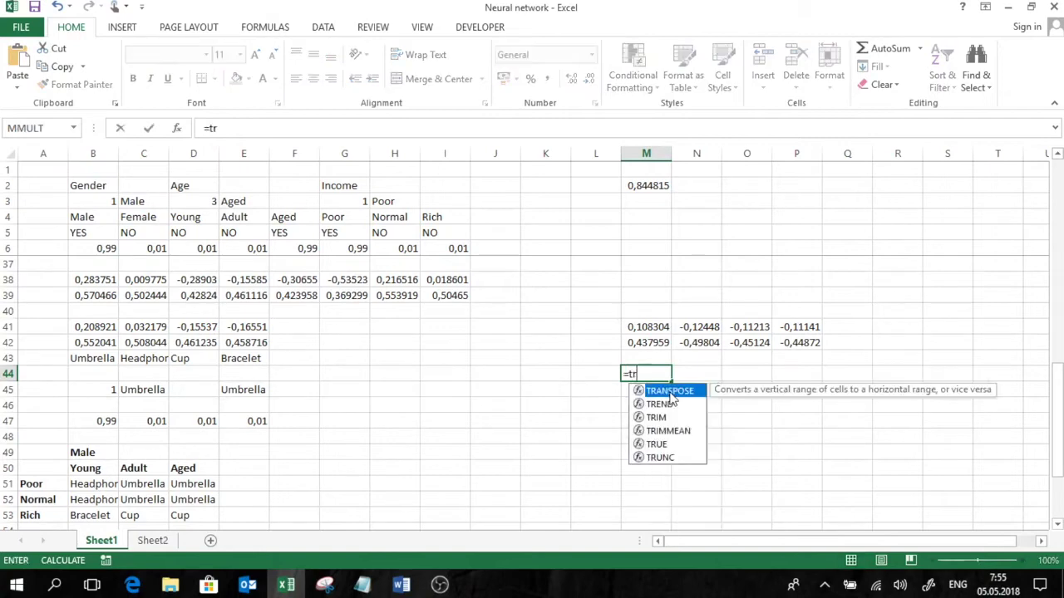
pyautogui.press('Tab')
pyautogui.scroll(3, 194, 359)
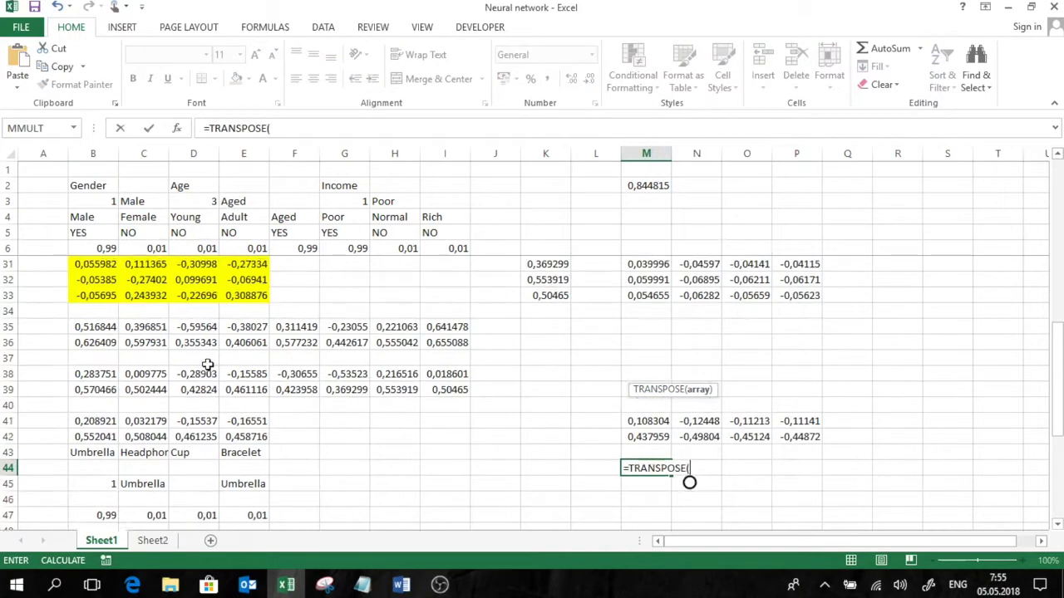
pyautogui.scroll(1, 194, 359)
pyautogui.moveTo(94, 275); pyautogui.dragTo(239, 399)
pyautogui.press('F4')
pyautogui.hotkey('ctrl', 'shift', 'Return')
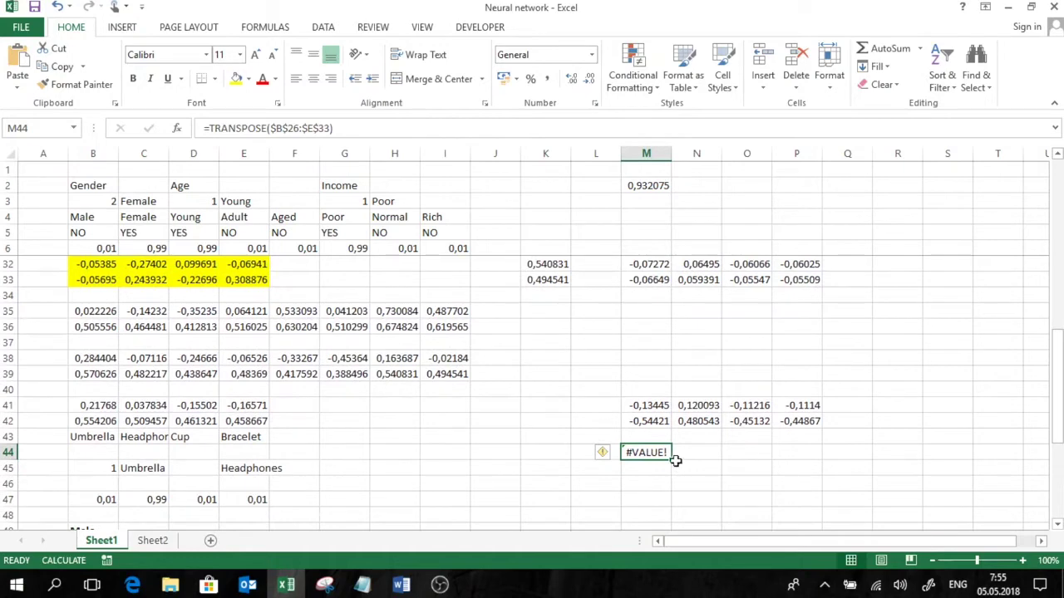
# Step: Extend the M44 TRANSPOSE formula over M44:T47 and enter it as an array formula
pyautogui.moveTo(674, 462); pyautogui.dragTo(1033, 464)
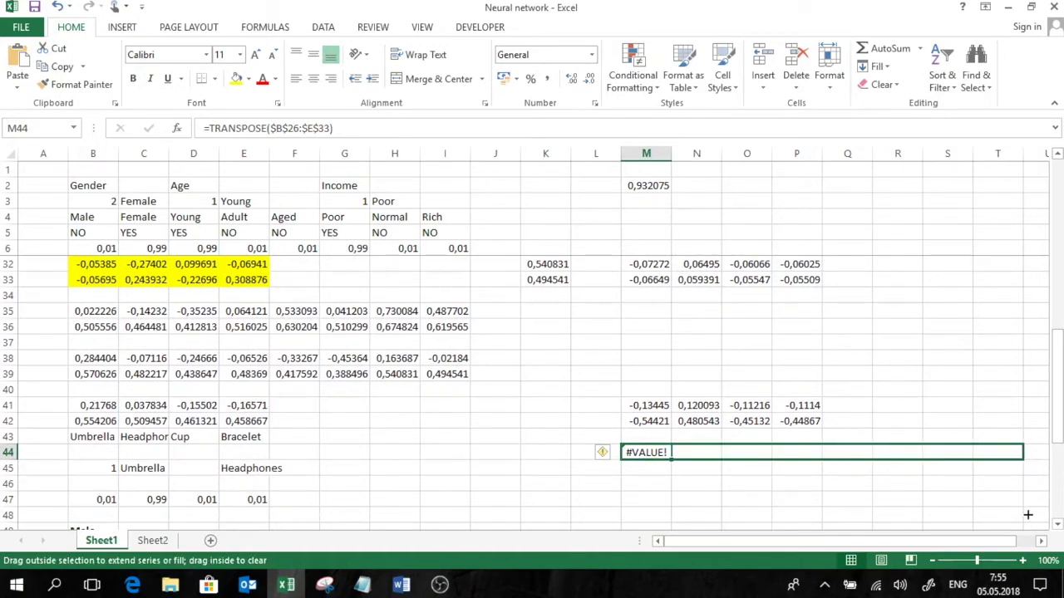
pyautogui.moveTo(1022, 507); pyautogui.dragTo(1024, 499)
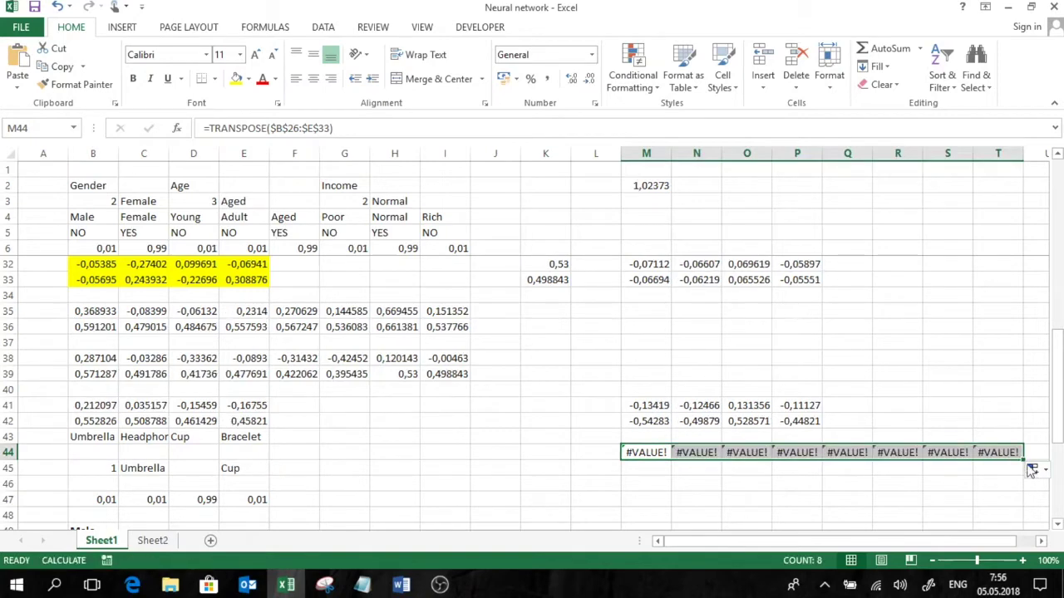
pyautogui.moveTo(1024, 459); pyautogui.dragTo(1018, 505)
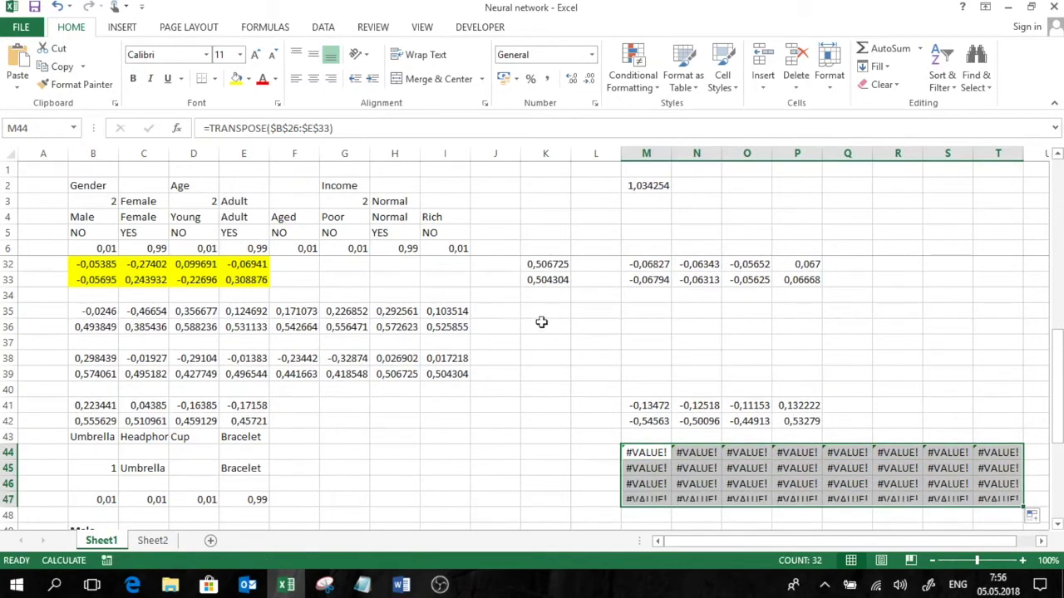
pyautogui.click(343, 128)
pyautogui.hotkey('ctrl', 'shift', 'Return')
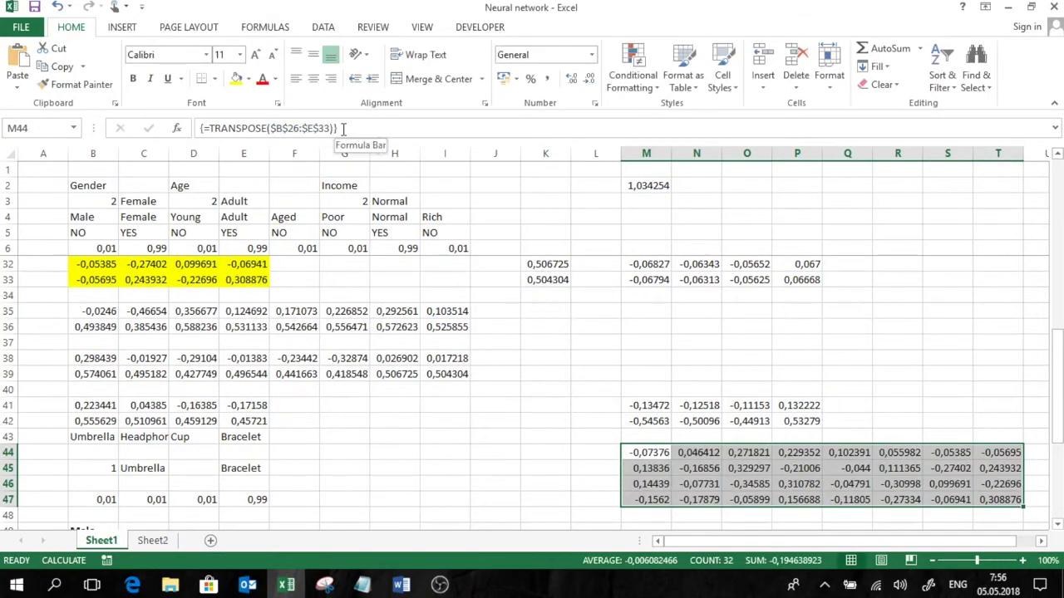
# Step: Enter =MMULT($M$42:$P$42;$M$44:$T$47) in M39 with absolute references
pyautogui.click(650, 376)
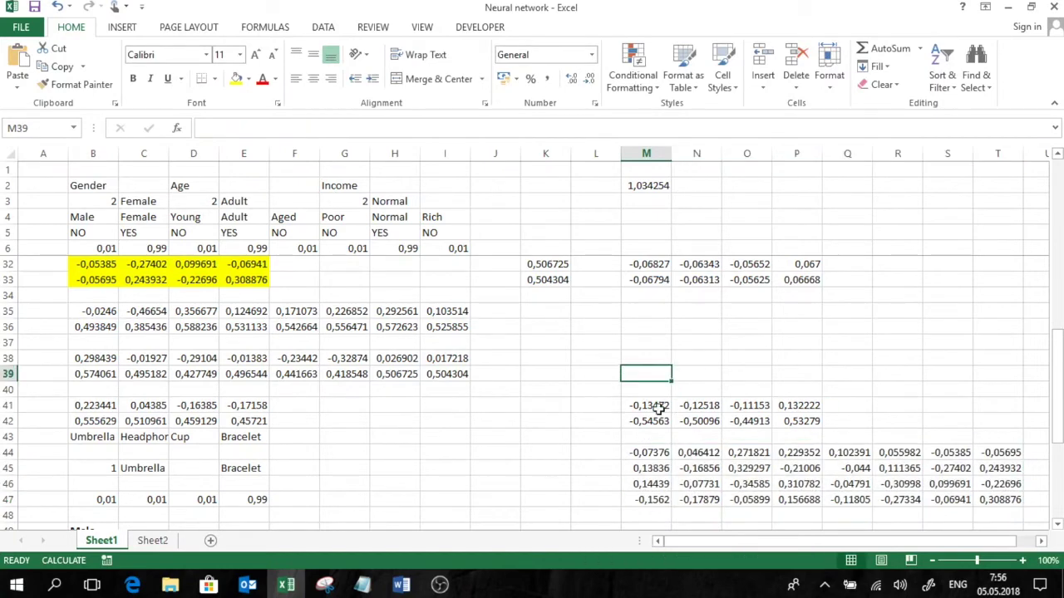
pyautogui.write('=mm')
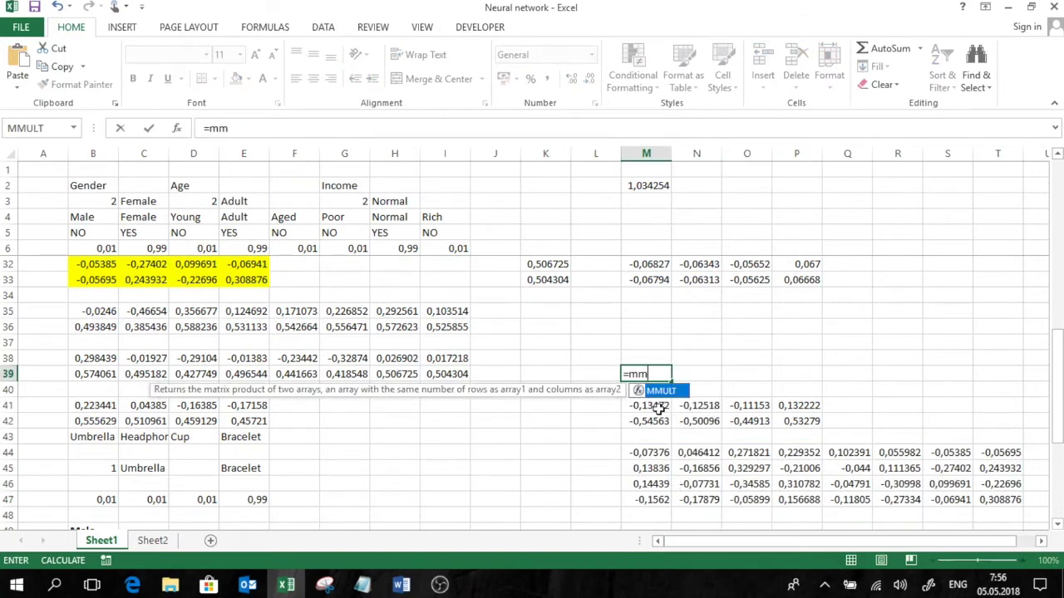
pyautogui.doubleClick(675, 393)
pyautogui.moveTo(652, 421); pyautogui.dragTo(782, 409)
pyautogui.press('F4')
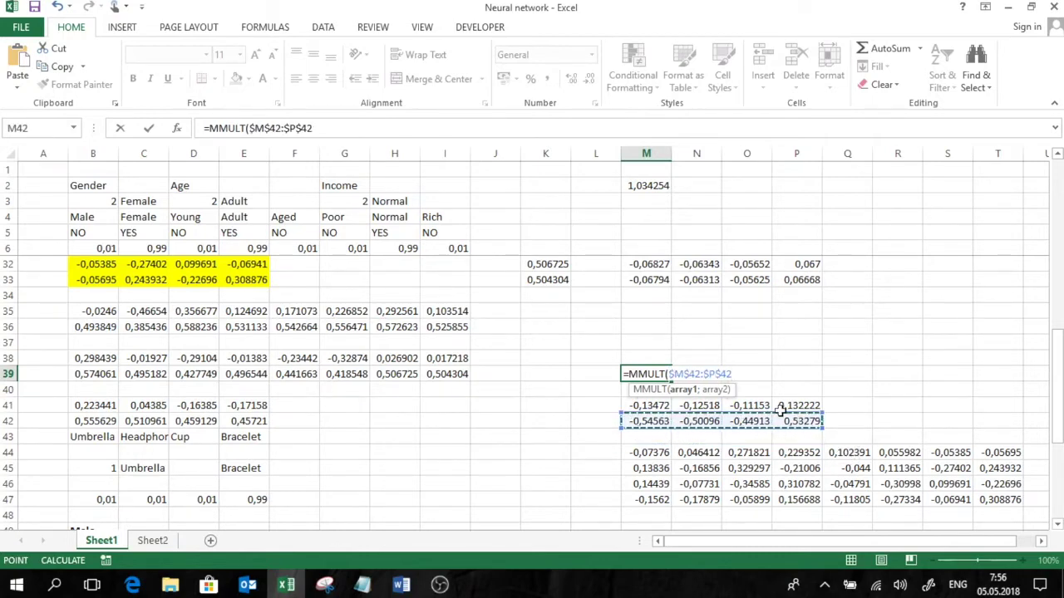
pyautogui.write(';')
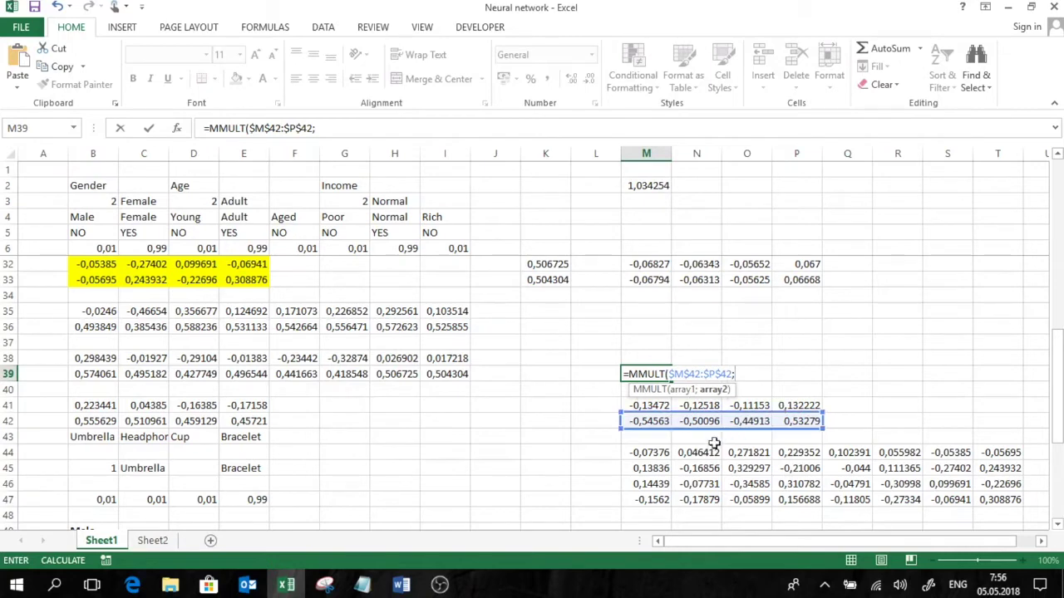
pyautogui.moveTo(646, 451); pyautogui.dragTo(1002, 500)
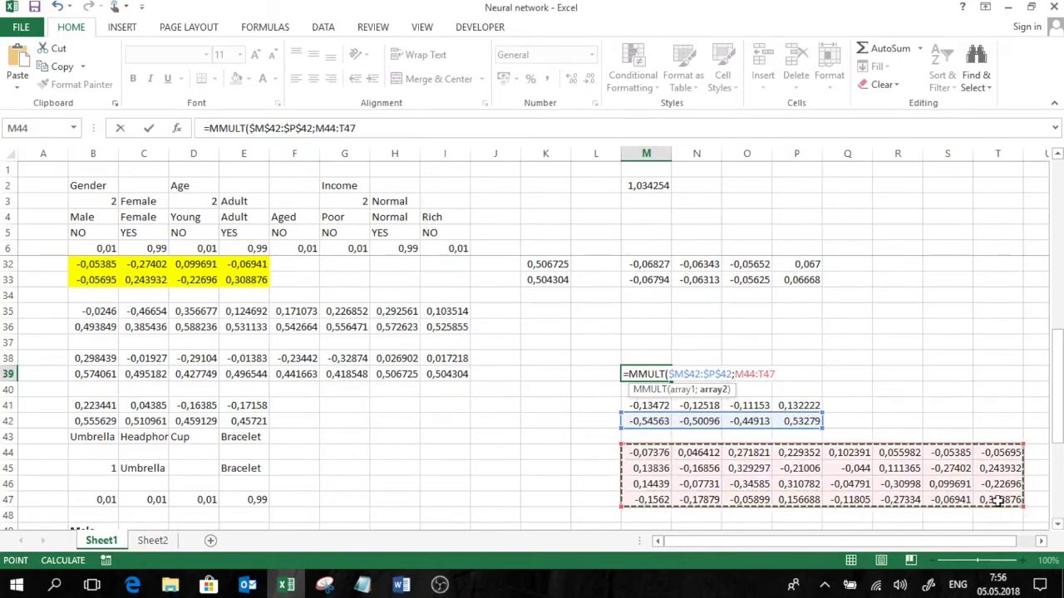
pyautogui.press('F4')
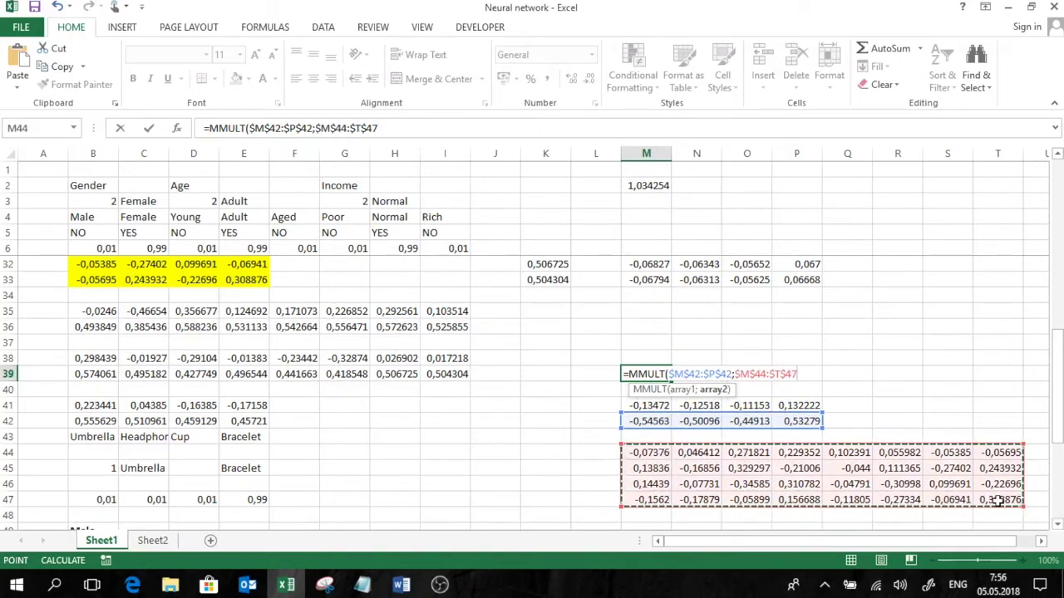
pyautogui.press('Return')
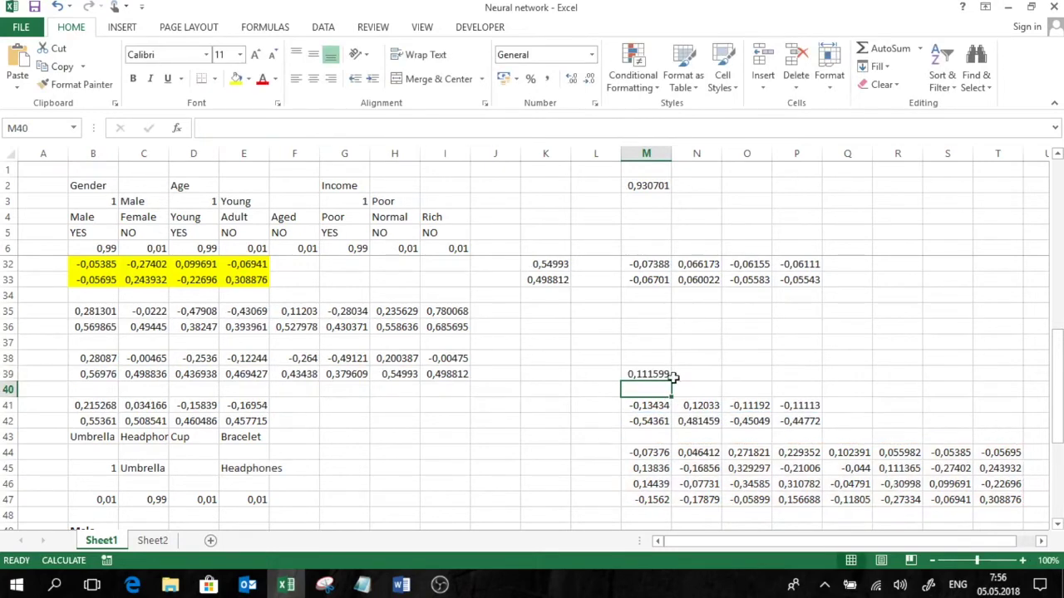
# Step: Extend the M39 MMULT formula over M39:T39 and enter it as an array formula
pyautogui.click(667, 375)
pyautogui.moveTo(671, 382); pyautogui.dragTo(1018, 380)
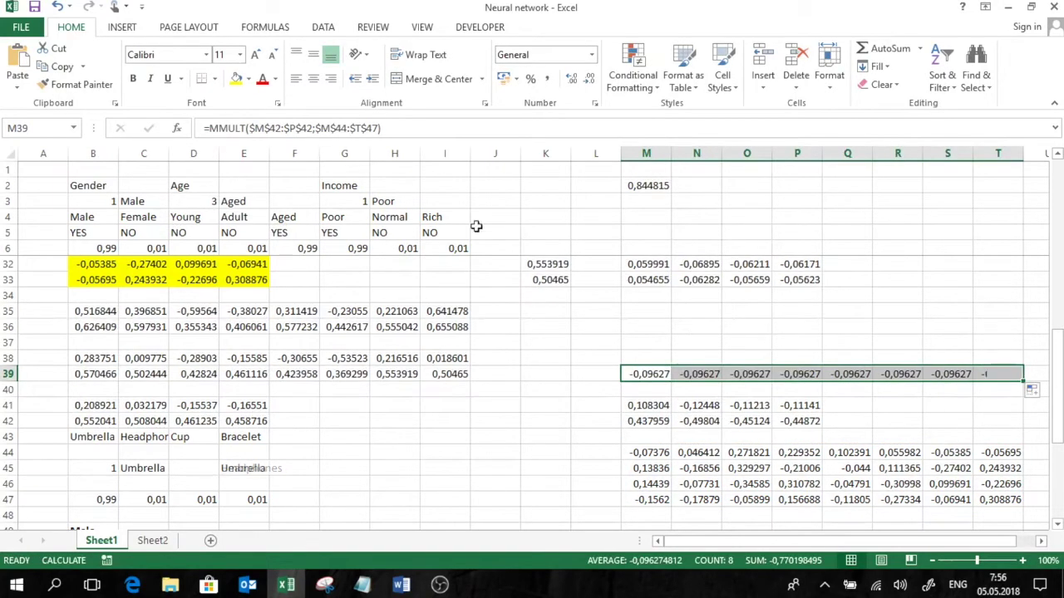
pyautogui.click(404, 127)
pyautogui.hotkey('ctrl', 'shift', 'Return')
# Step: Enter =M39*B39*(1-B39) in M38 and fill the formula across to T38
pyautogui.click(626, 356)
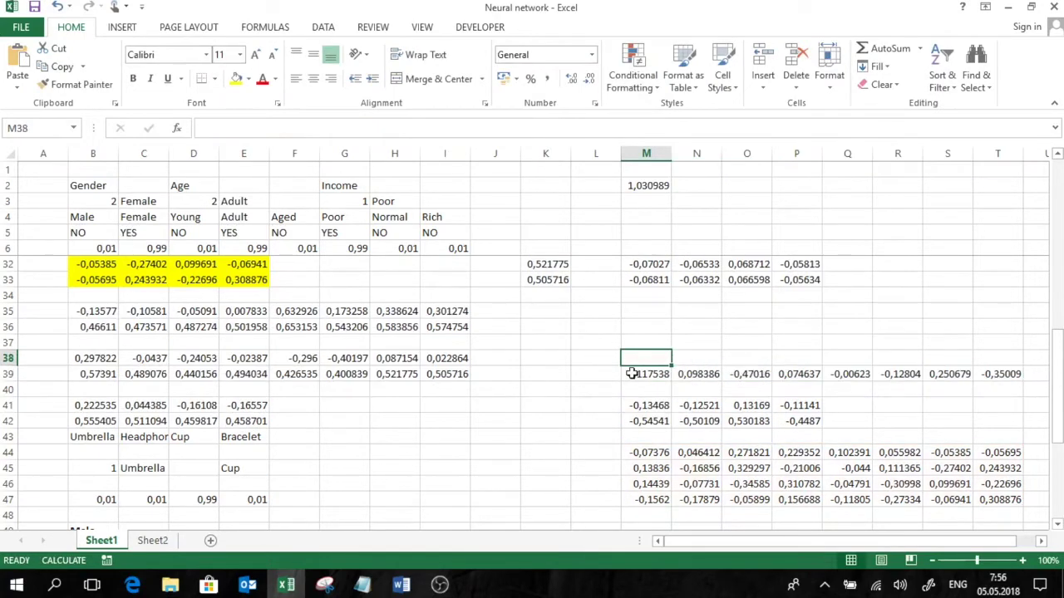
pyautogui.write('=')
pyautogui.click(633, 374)
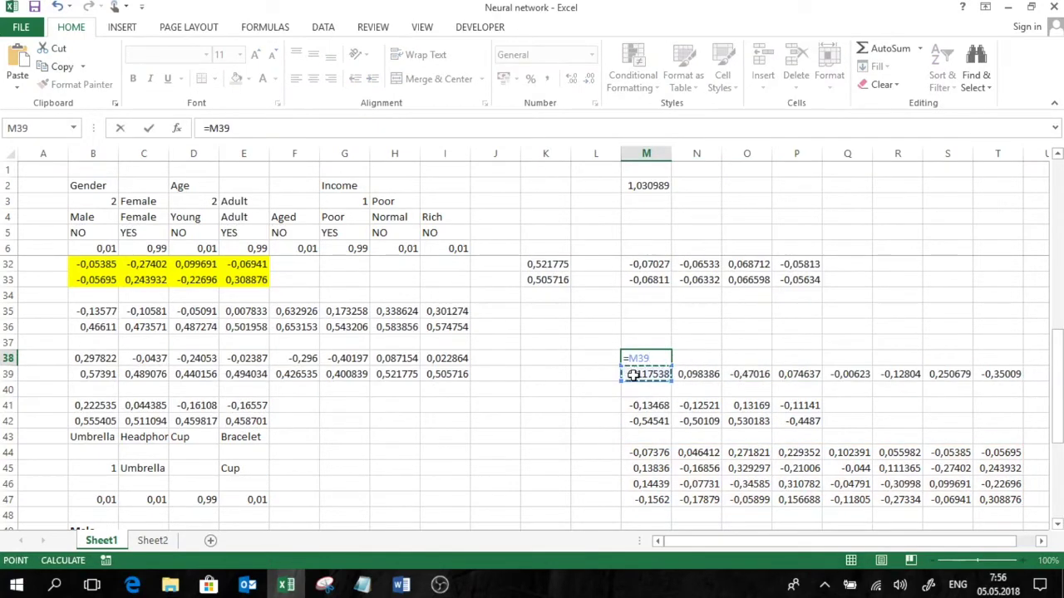
pyautogui.write('*')
pyautogui.click(106, 374)
pyautogui.write('*')
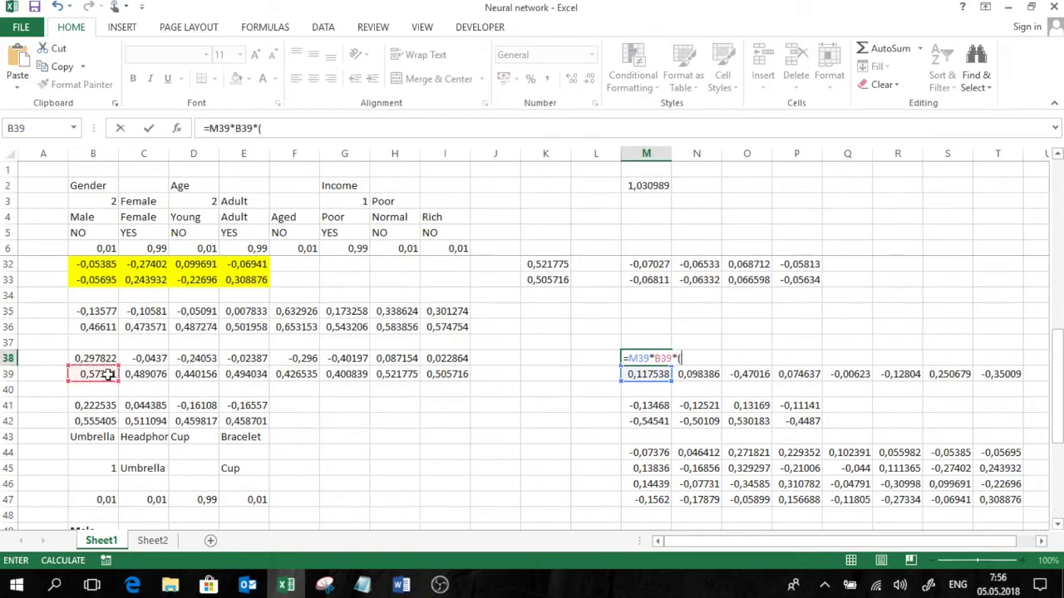
pyautogui.write('(1-')
pyautogui.click(107, 374)
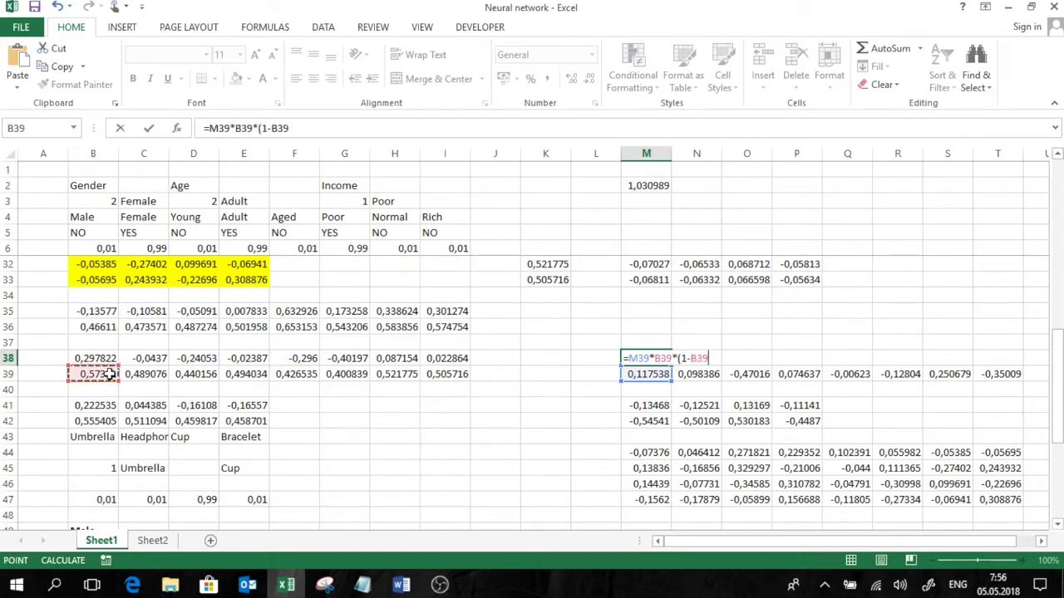
pyautogui.write(')')
pyautogui.press('Return')
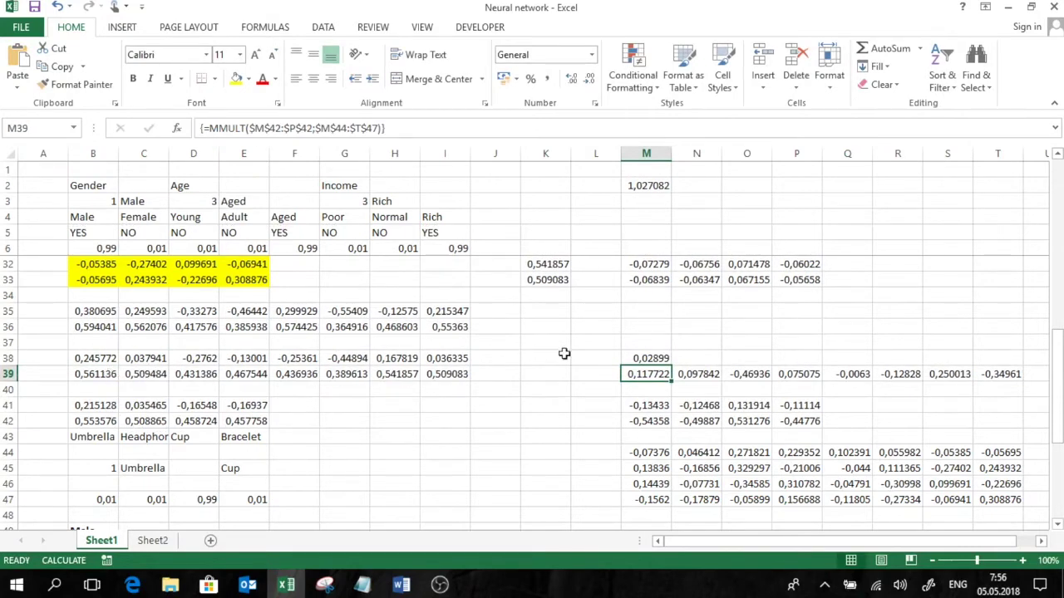
pyautogui.click(656, 358)
pyautogui.moveTo(671, 365); pyautogui.dragTo(1018, 361)
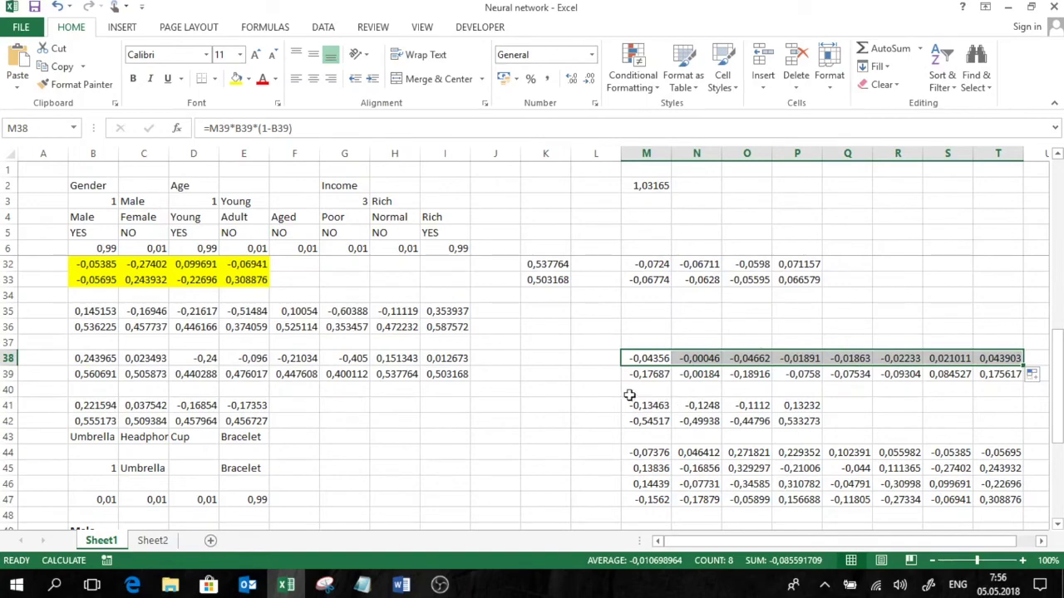
# Step: Enter =TRANSPOSE($B$36:$I$36) in K17 to transpose the first hidden layer's outputs
pyautogui.scroll(6, 619, 392)
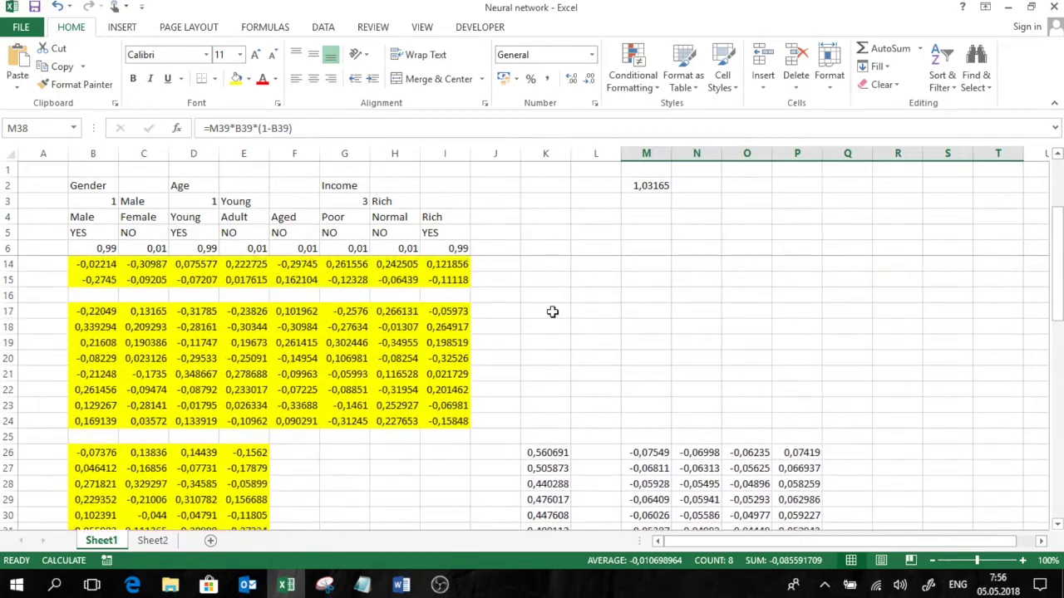
pyautogui.click(553, 312)
pyautogui.write('=tra')
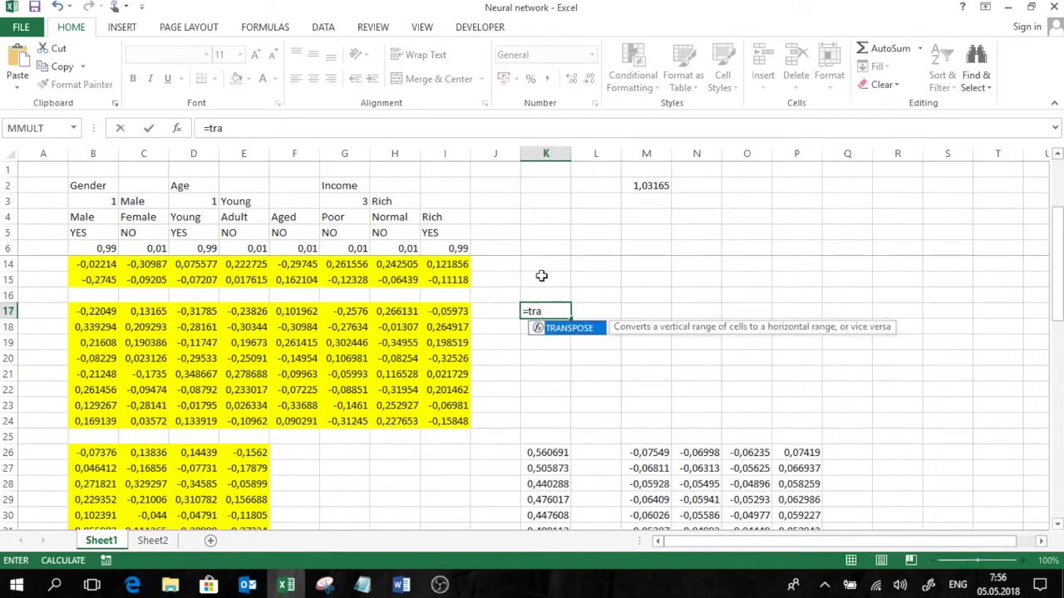
pyautogui.doubleClick(580, 328)
pyautogui.scroll(-4, 308, 399)
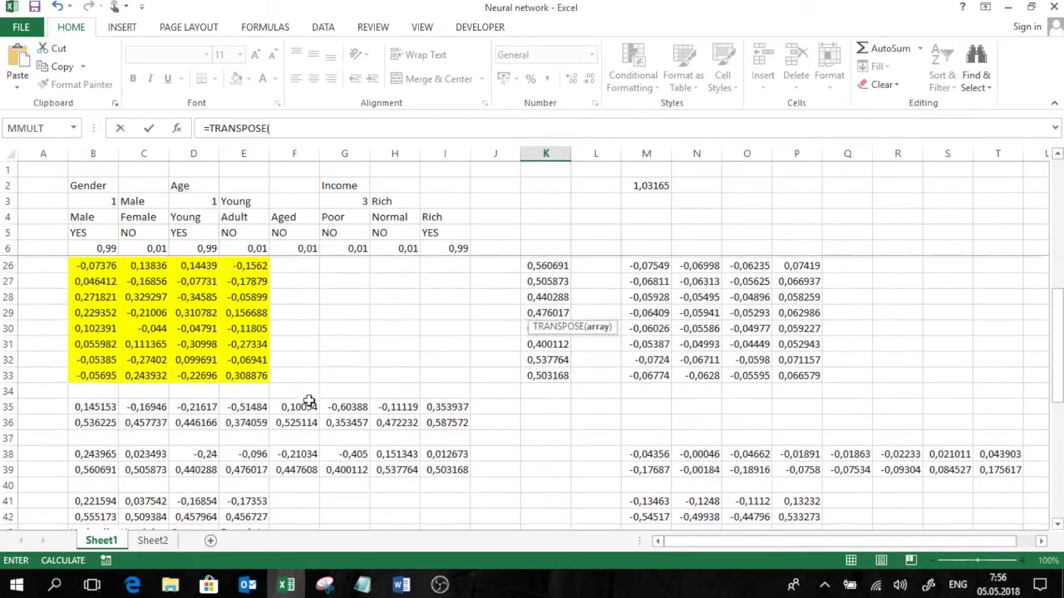
pyautogui.scroll(-1, 308, 401)
pyautogui.moveTo(102, 373); pyautogui.dragTo(432, 375)
pyautogui.press('F4')
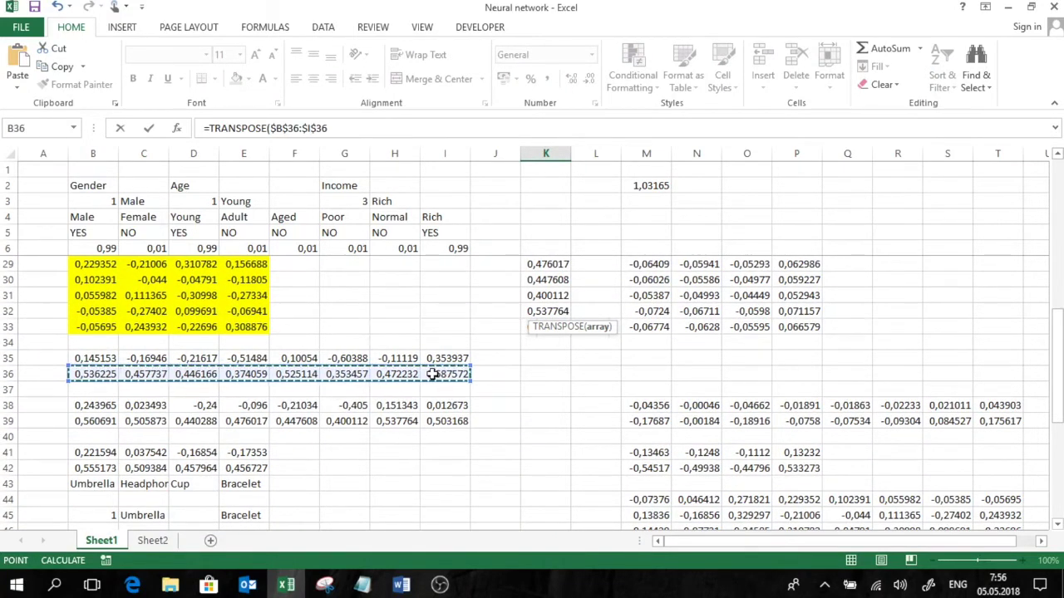
pyautogui.press('Return')
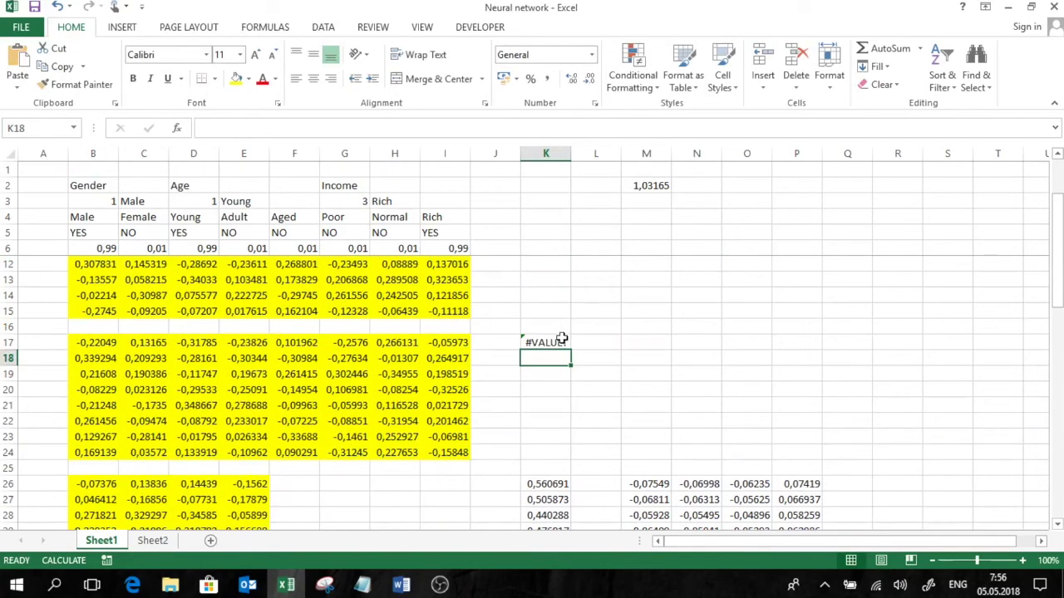
# Step: Extend the K17 TRANSPOSE formula down over K17:K24 and enter it as an array formula
pyautogui.click(562, 339)
pyautogui.moveTo(571, 350); pyautogui.dragTo(552, 459)
pyautogui.click(364, 129)
pyautogui.hotkey('ctrl', 'shift', 'Return')
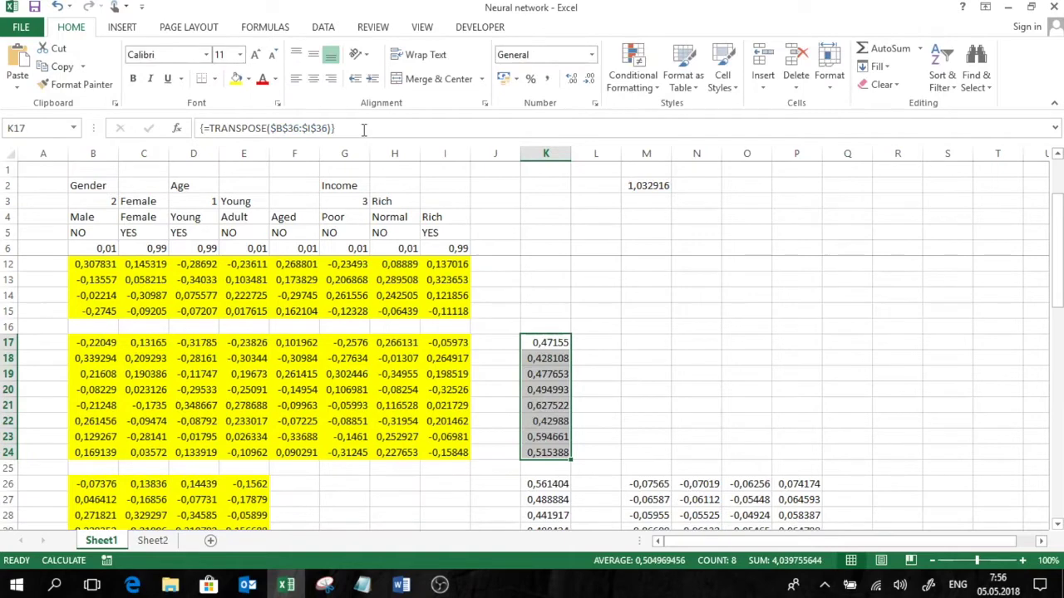
# Step: Enter =MMULT($K$17:$K$24;$M$38:$T$38) in M17 with absolute references
pyautogui.click(648, 341)
pyautogui.write('=')
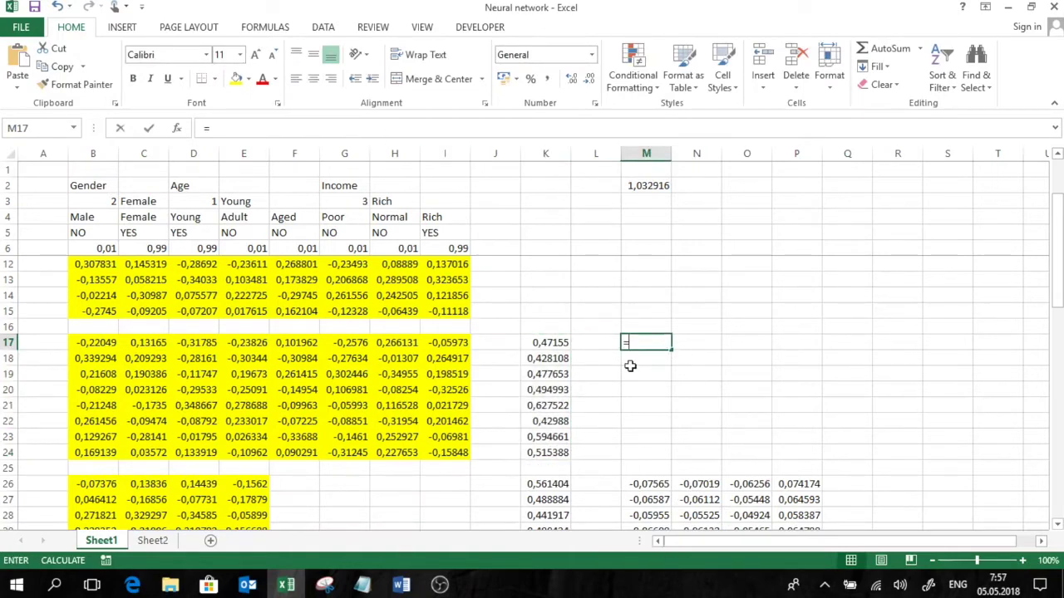
pyautogui.write('mm')
pyautogui.doubleClick(675, 363)
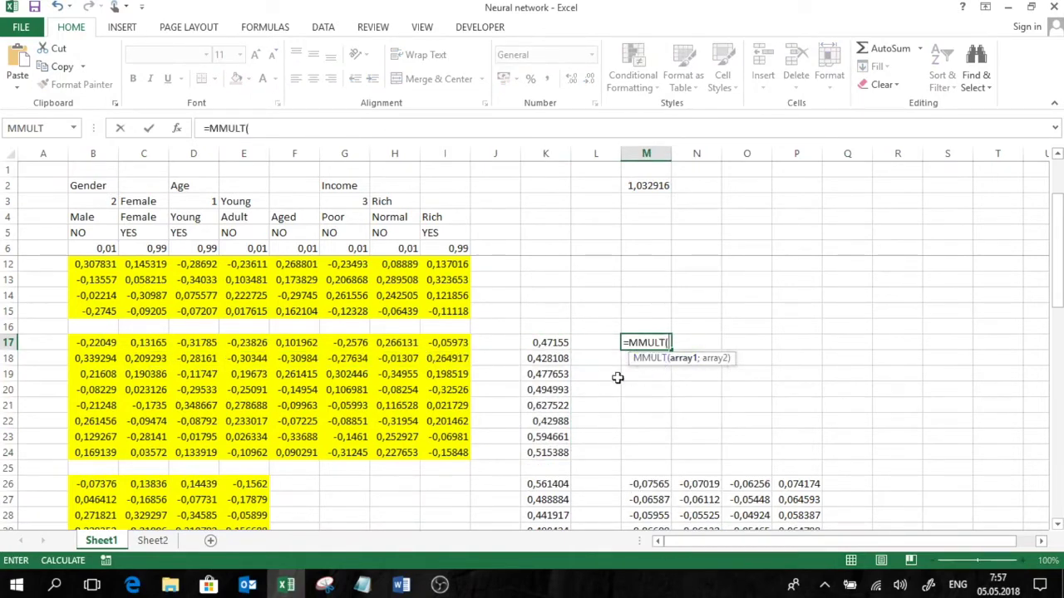
pyautogui.moveTo(553, 342); pyautogui.dragTo(543, 449)
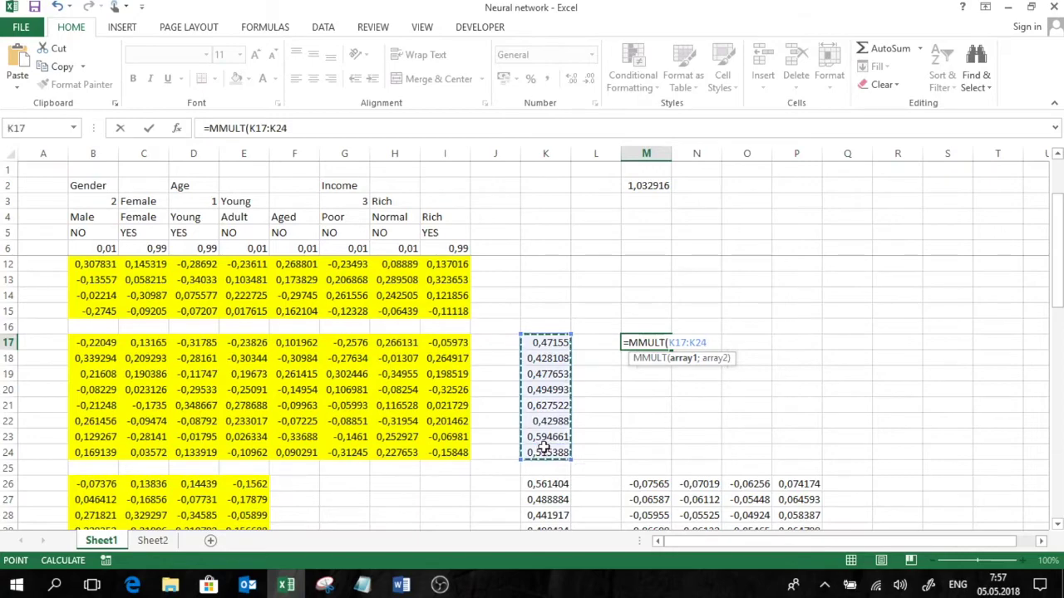
pyautogui.press('F4')
pyautogui.write(';')
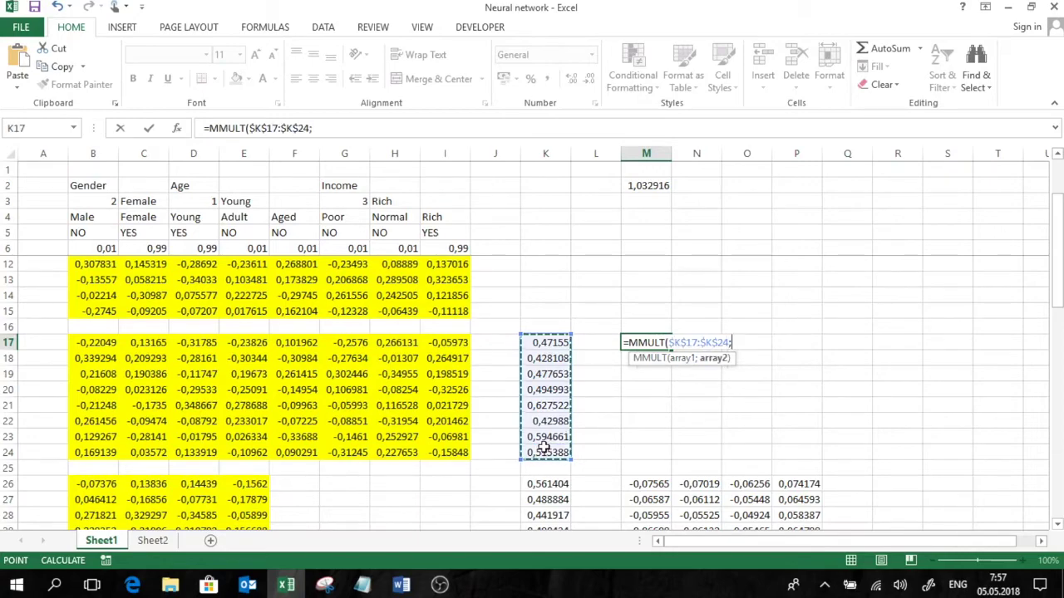
pyautogui.scroll(-6, 615, 461)
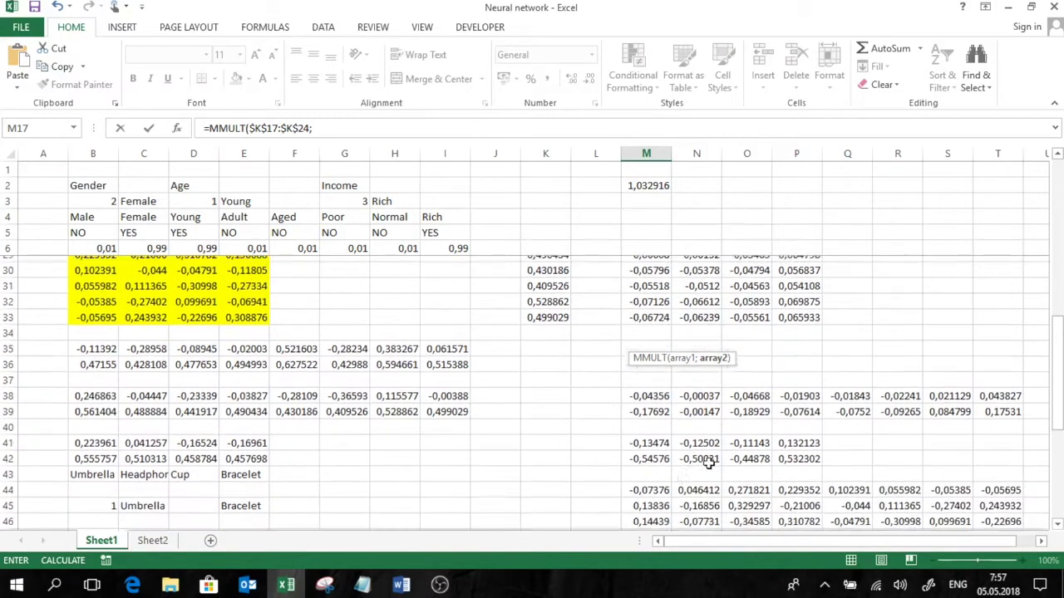
pyautogui.moveTo(657, 391); pyautogui.dragTo(1015, 390)
pyautogui.press('F4')
pyautogui.press('Return')
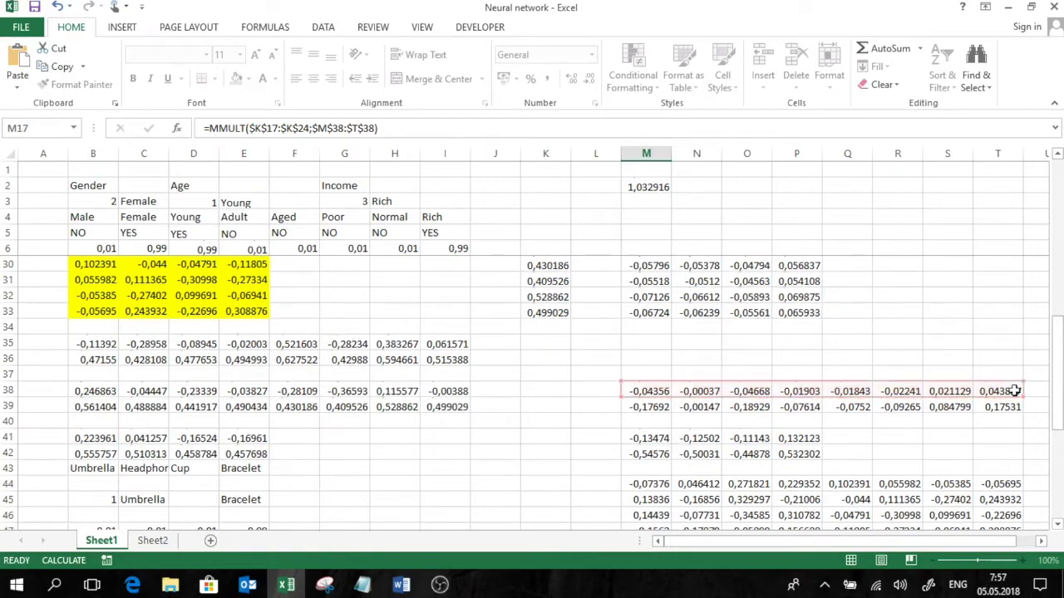
# Step: Extend the M17 MMULT formula over M17:T24 and enter it as an array formula
pyautogui.scroll(2, 798, 341)
pyautogui.click(657, 342)
pyautogui.moveTo(671, 350); pyautogui.dragTo(1014, 463)
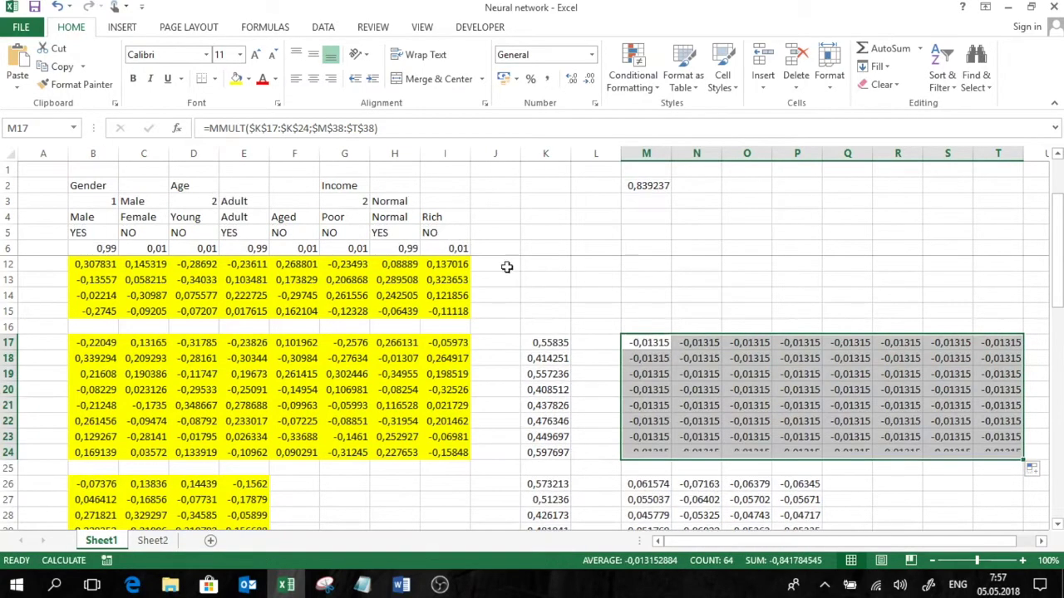
pyautogui.click(390, 129)
pyautogui.hotkey('ctrl', 'shift', 'Return')
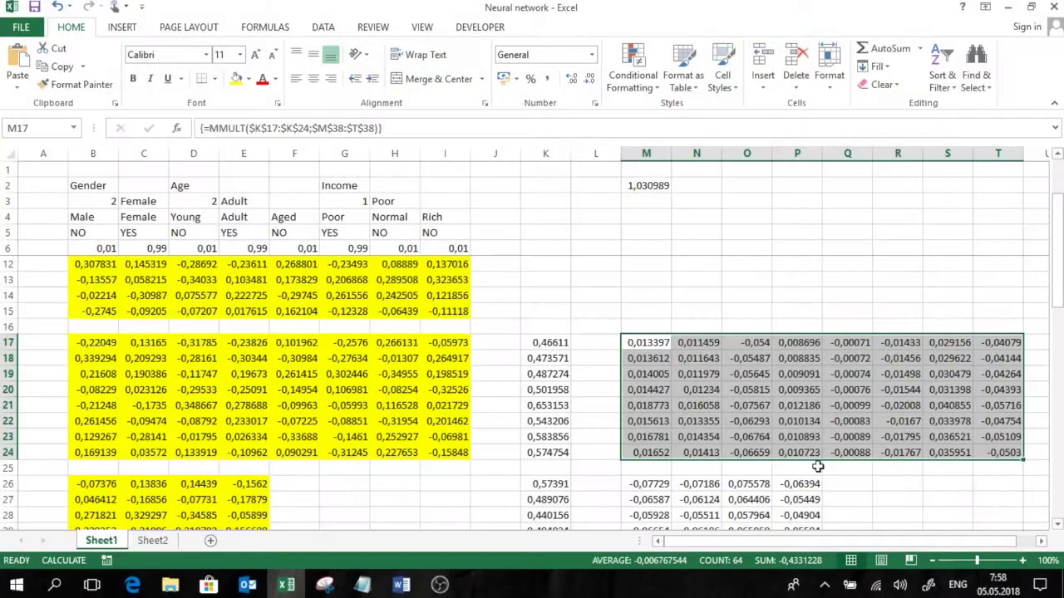
# Step: Enter =TRANSPOSE($B$17:$I$24) in M49 to transpose the second yellow weight matrix
pyautogui.scroll(-5, 818, 467)
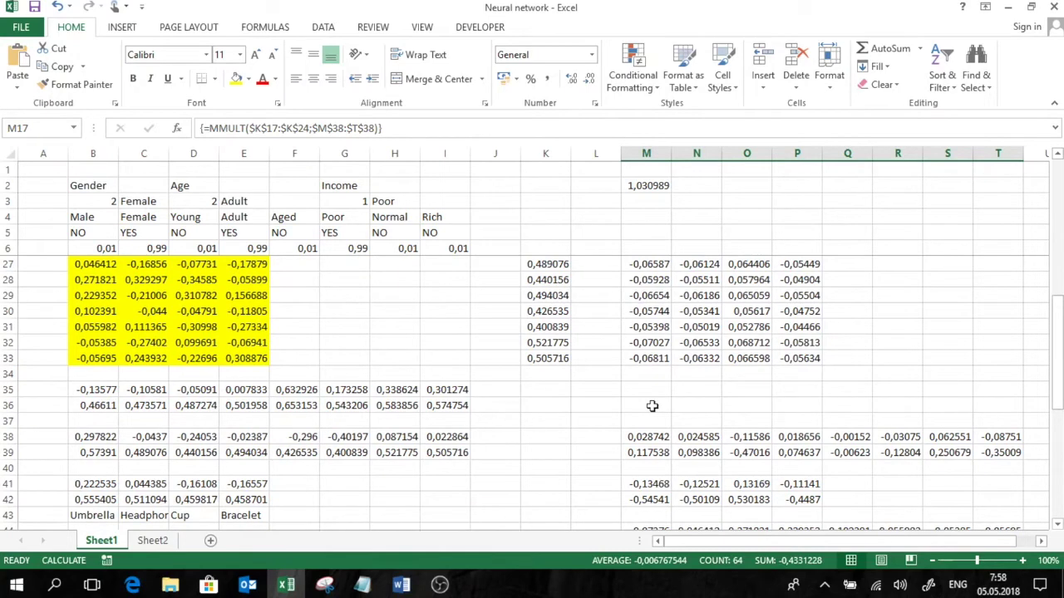
pyautogui.scroll(-1, 632, 432)
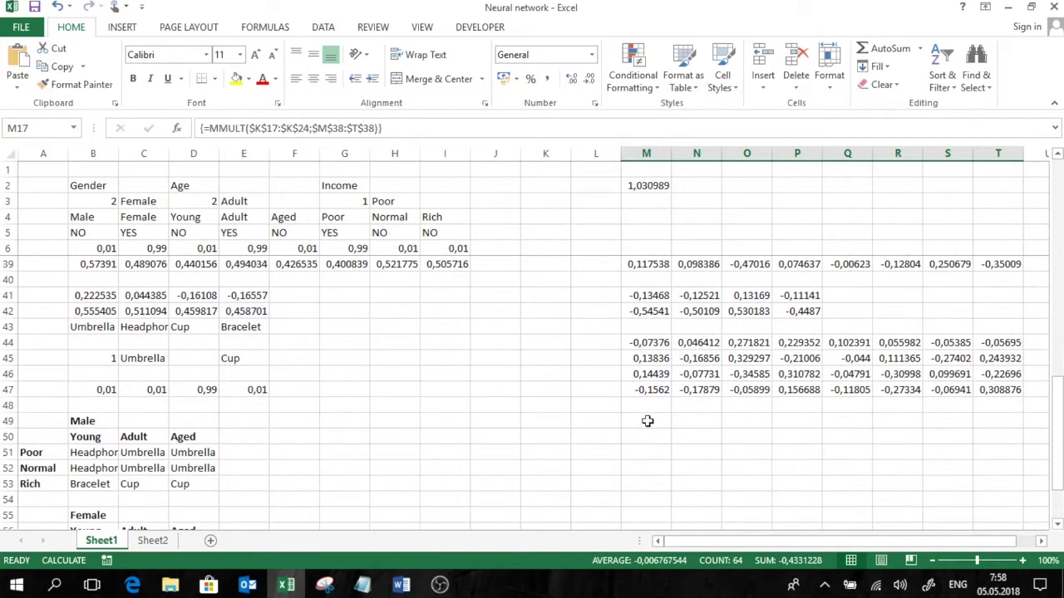
pyautogui.click(646, 421)
pyautogui.write('=tra')
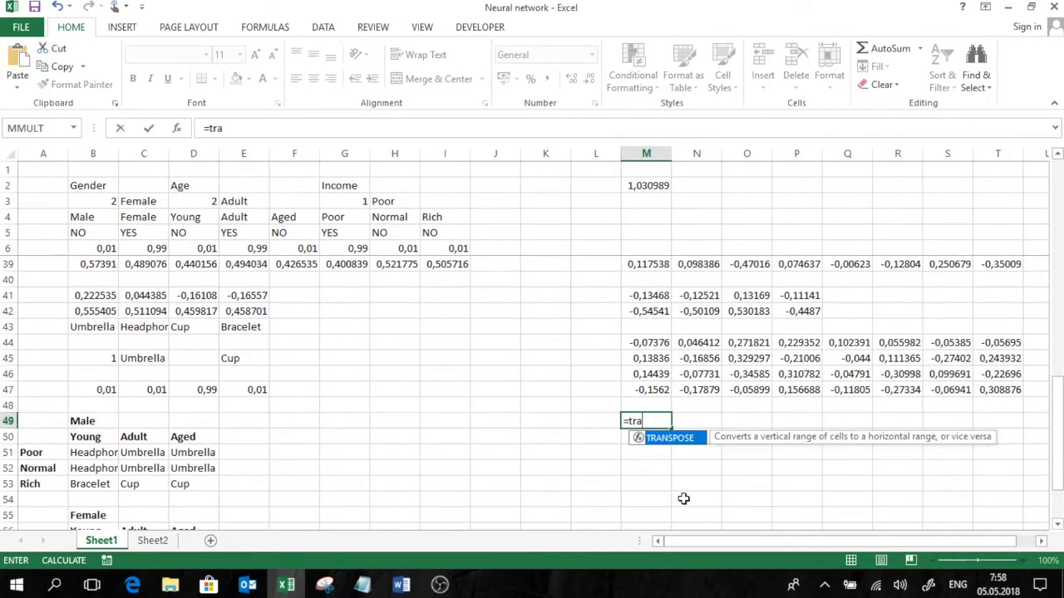
pyautogui.doubleClick(657, 437)
pyautogui.scroll(7, 608, 435)
pyautogui.scroll(-1, 246, 402)
pyautogui.scroll(2, 246, 401)
pyautogui.moveTo(107, 295); pyautogui.dragTo(439, 408)
pyautogui.moveTo(117, 297); pyautogui.dragTo(438, 408)
pyautogui.press('F4')
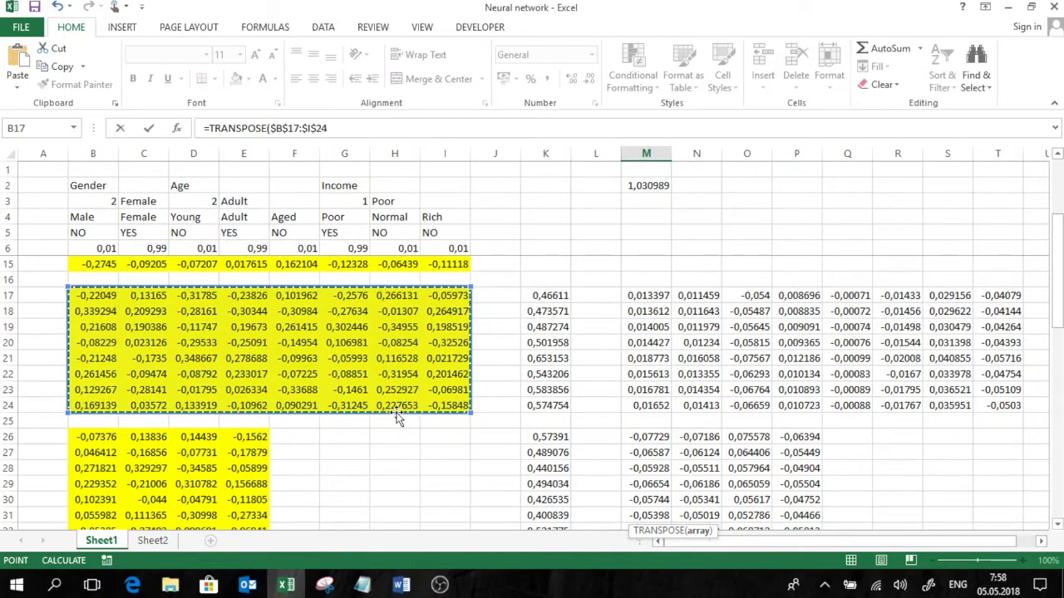
pyautogui.press('Return')
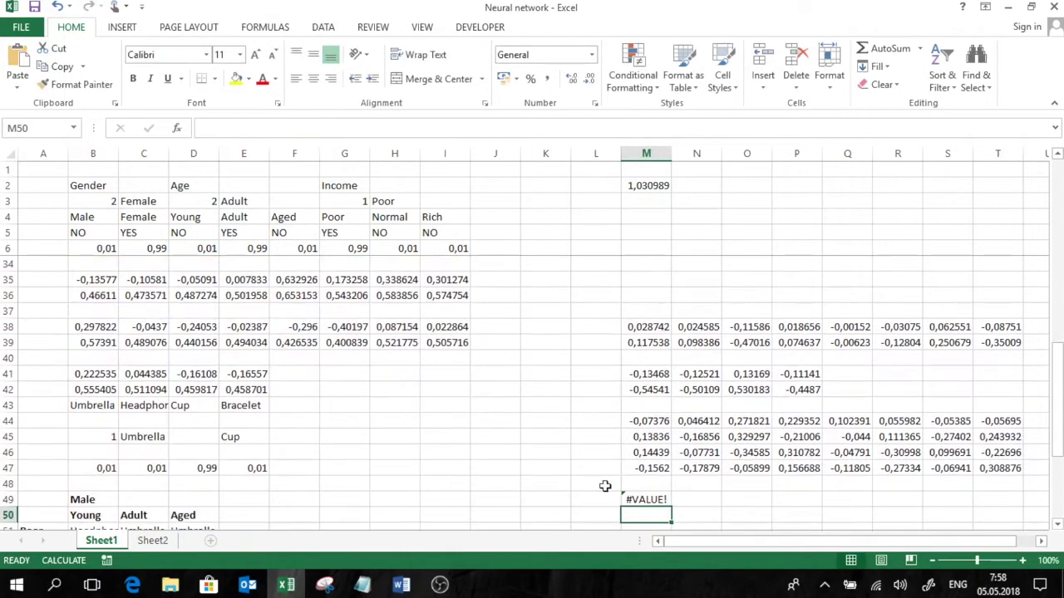
# Step: Extend the M49 TRANSPOSE formula over M49:T56 and enter it as an array formula
pyautogui.click(667, 500)
pyautogui.moveTo(672, 506); pyautogui.dragTo(834, 504)
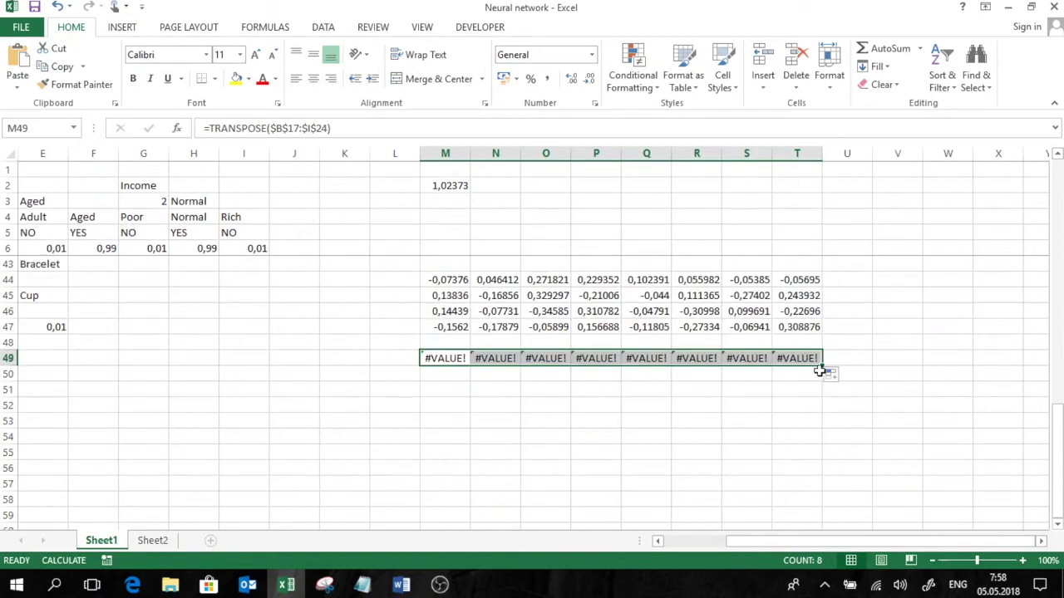
pyautogui.moveTo(821, 366); pyautogui.dragTo(823, 474)
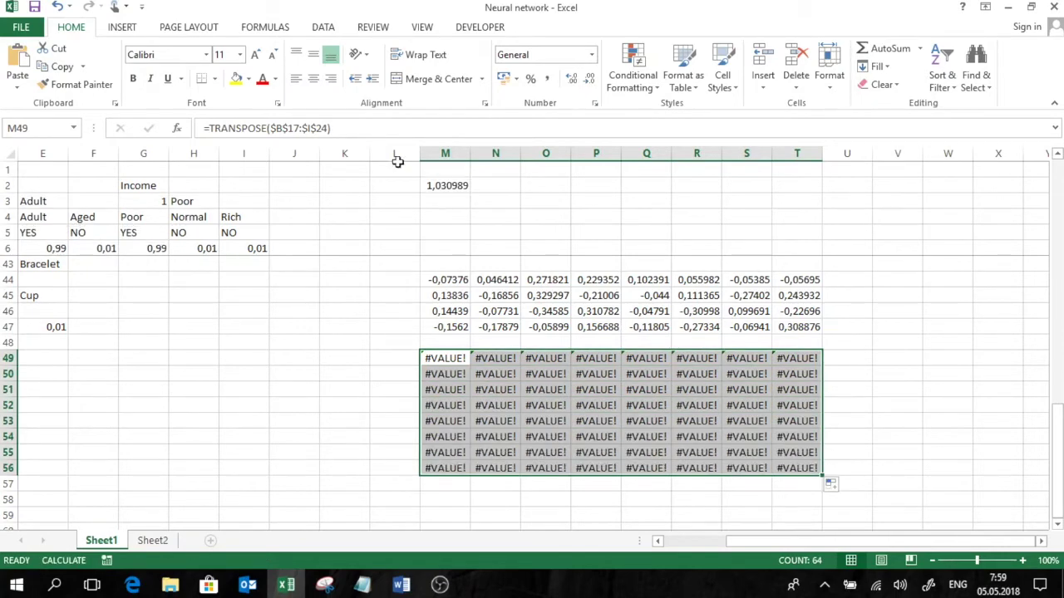
pyautogui.click(373, 130)
pyautogui.hotkey('ctrl', 'shift', 'Return')
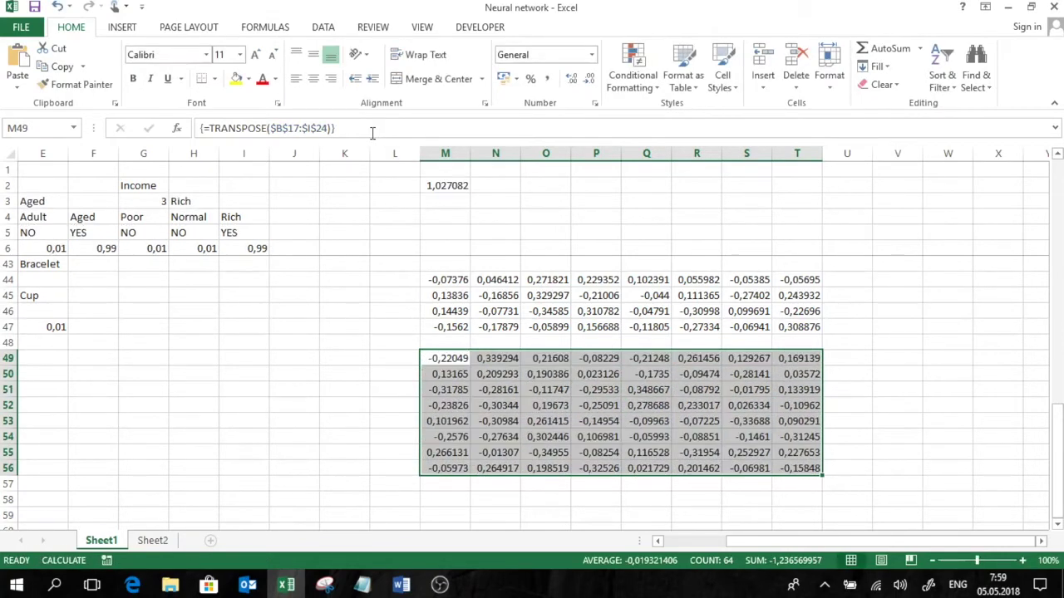
# Step: Enter =MMULT($M$39:$T$39;$M$49:$T$56) in M36 as an array formula with absolute references
pyautogui.scroll(4, 517, 269)
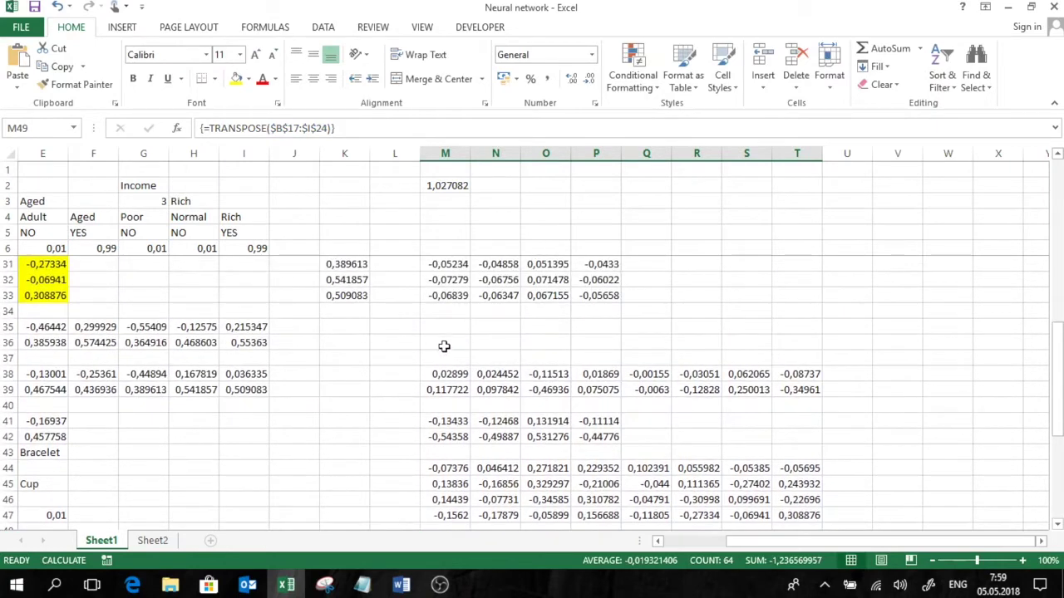
pyautogui.click(443, 344)
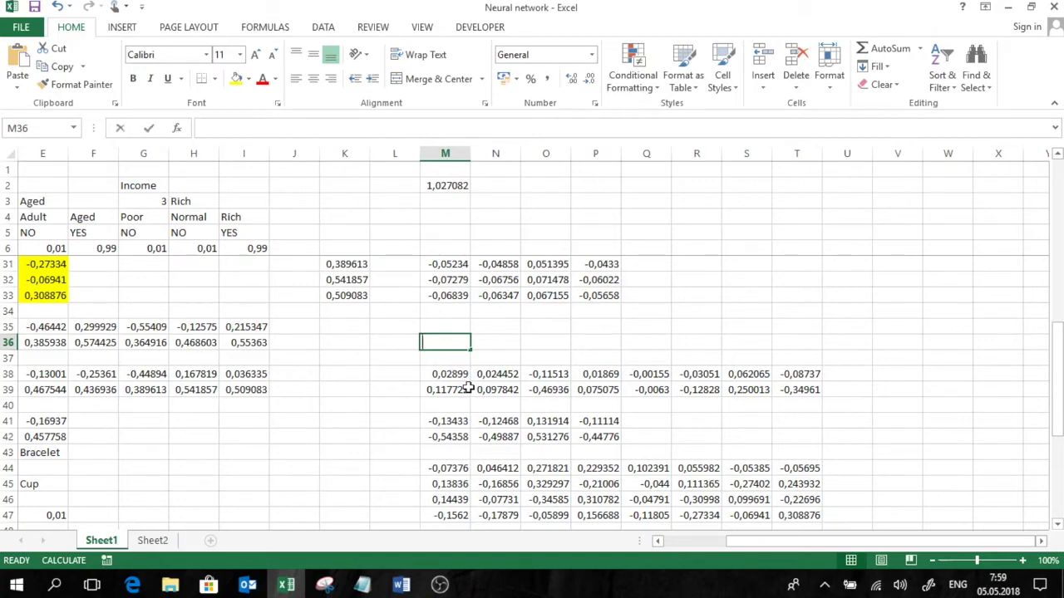
pyautogui.write('=m')
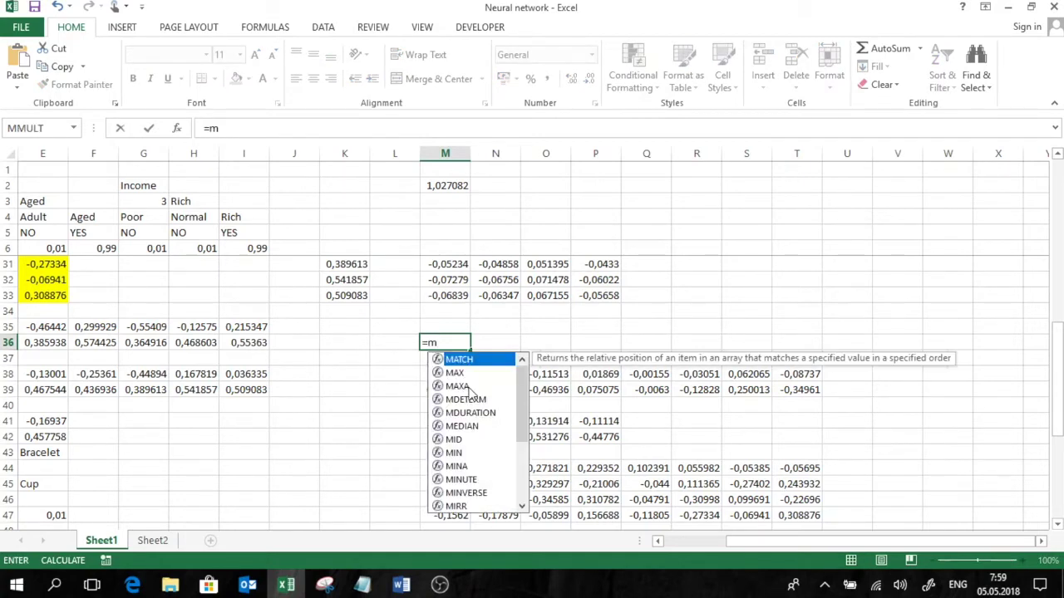
pyautogui.write('m')
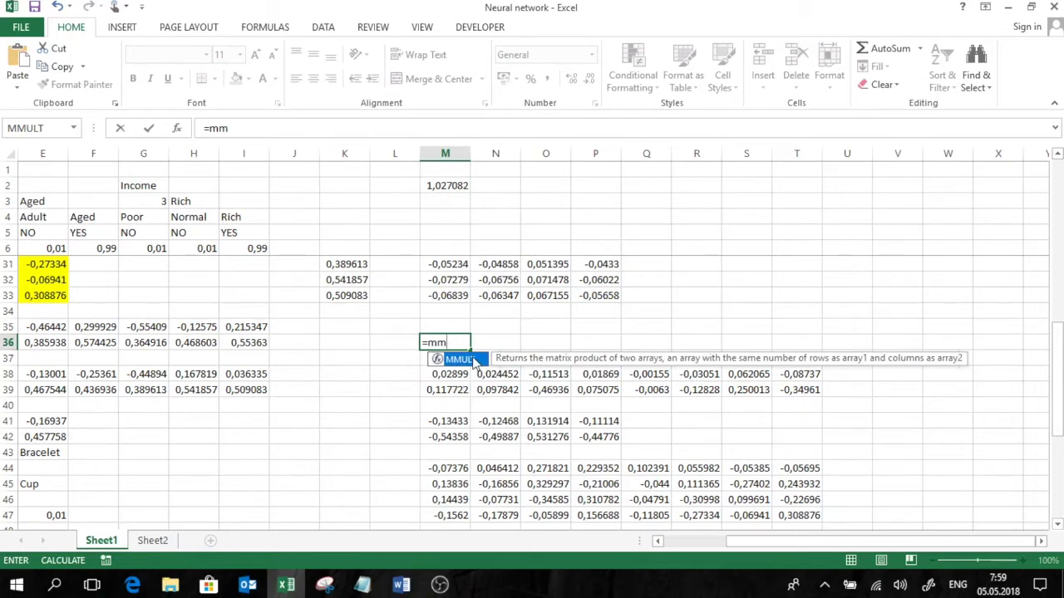
pyautogui.doubleClick(472, 359)
pyautogui.moveTo(451, 393); pyautogui.dragTo(793, 388)
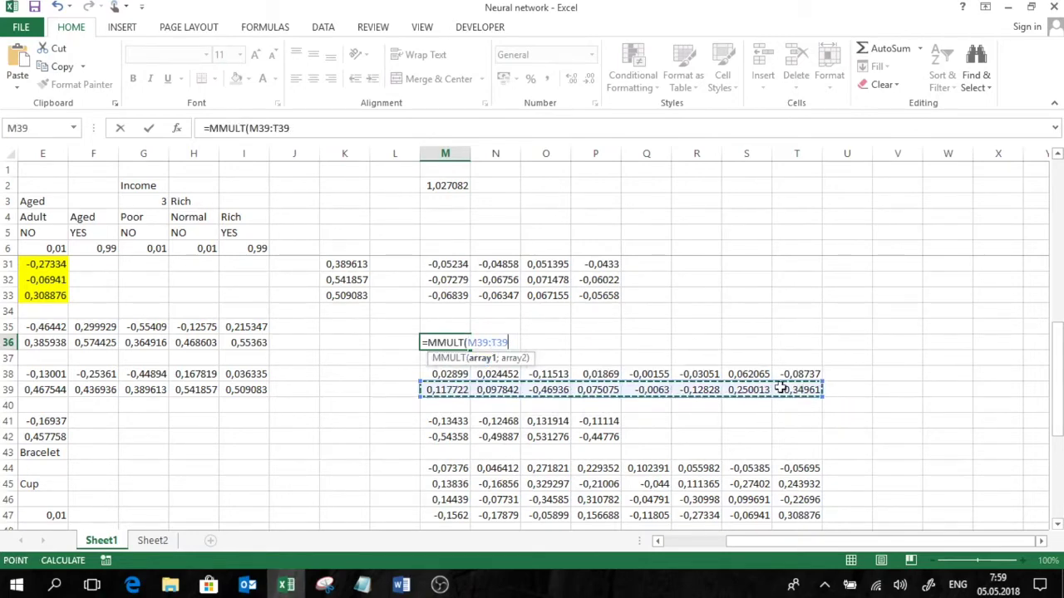
pyautogui.press('F4')
pyautogui.write(';')
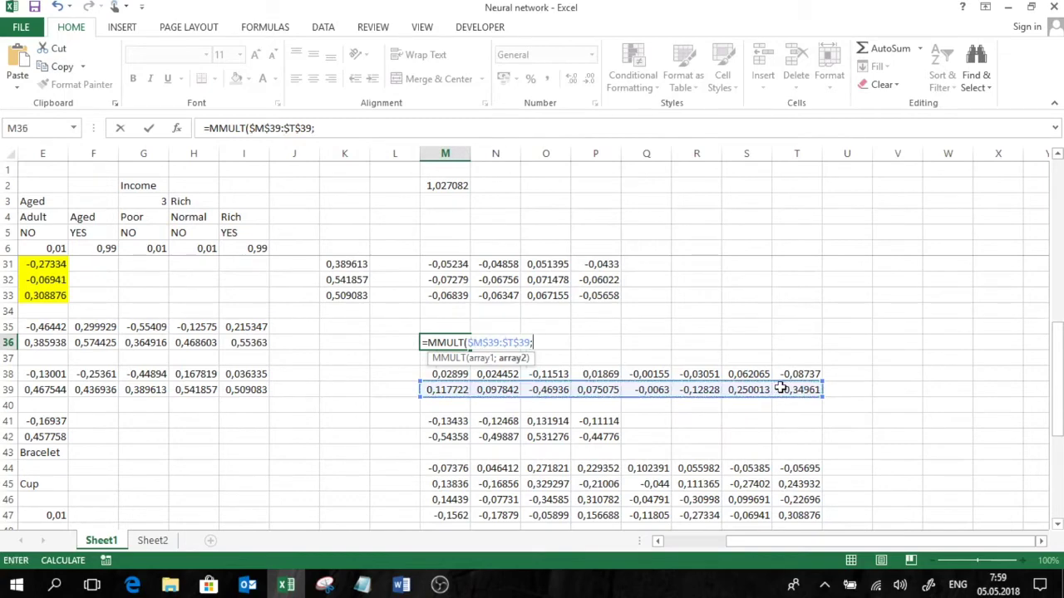
pyautogui.scroll(-3, 716, 418)
pyautogui.moveTo(451, 408); pyautogui.dragTo(791, 517)
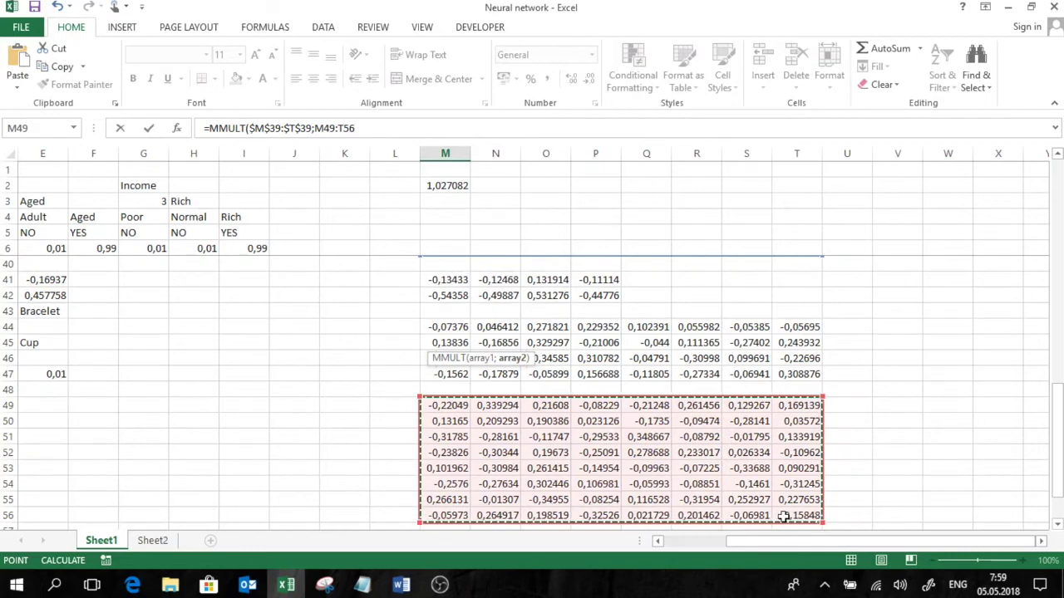
pyautogui.press('F4')
pyautogui.write(')')
pyautogui.hotkey('ctrl', 'shift', 'Return')
# Step: Extend the M36 MMULT formula across M36:T36 and enter it as one array formula
pyautogui.scroll(4, 748, 517)
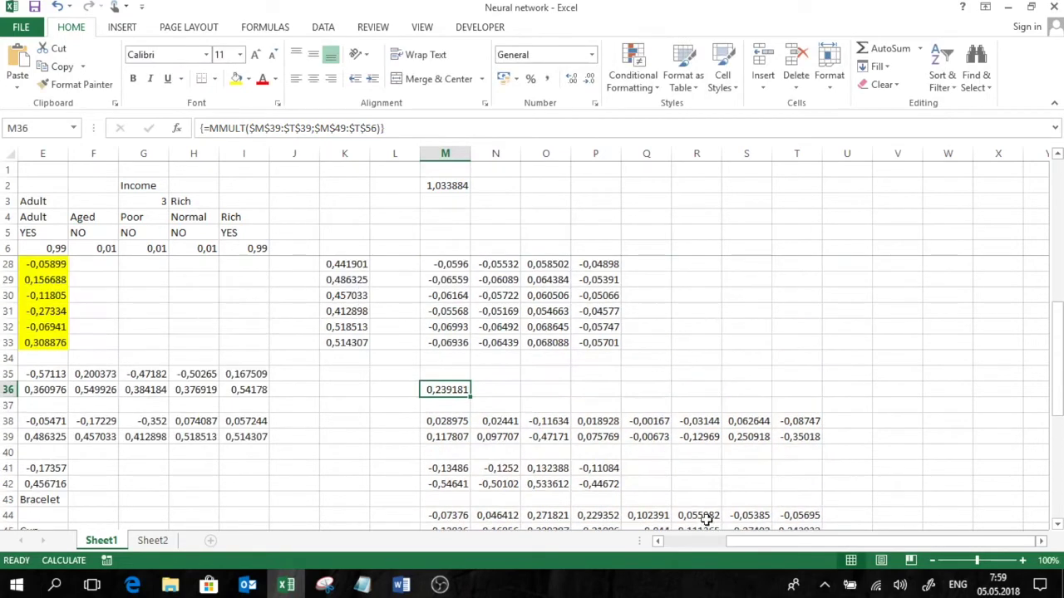
pyautogui.moveTo(474, 400); pyautogui.dragTo(798, 407)
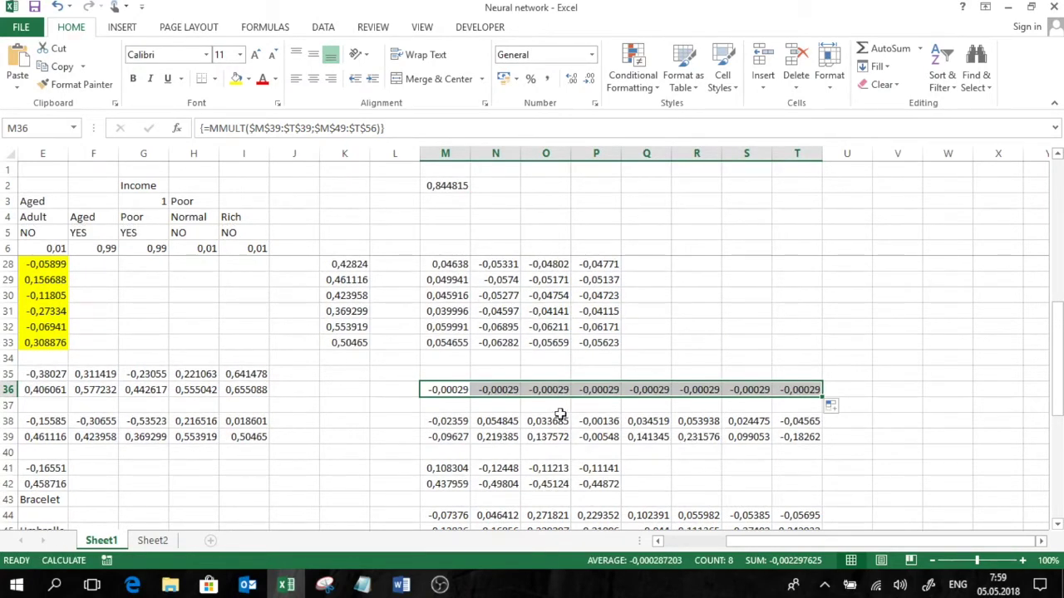
pyautogui.click(387, 128)
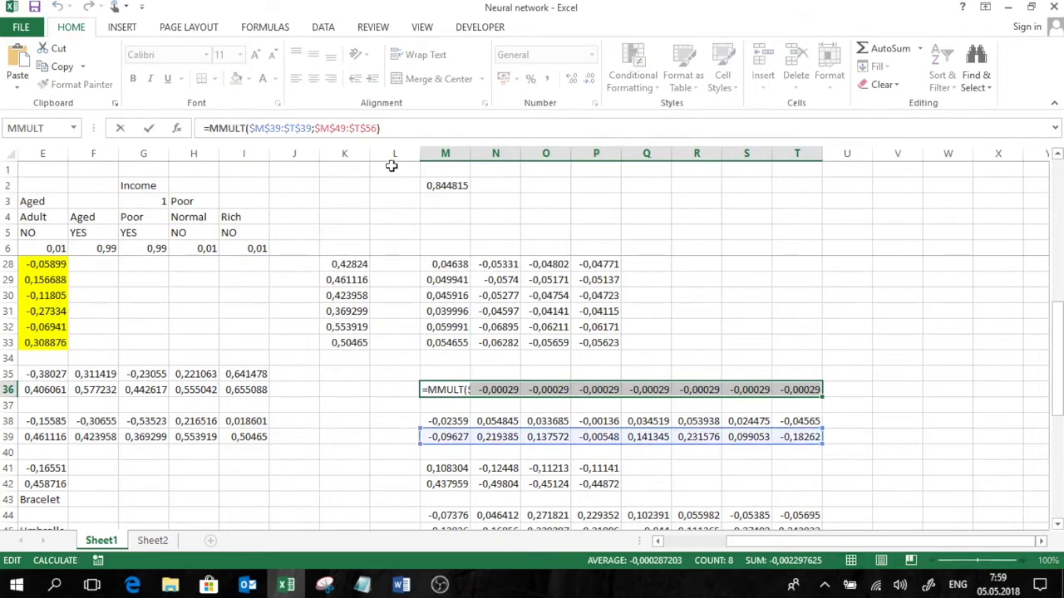
pyautogui.hotkey('ctrl', 'shift', 'Return')
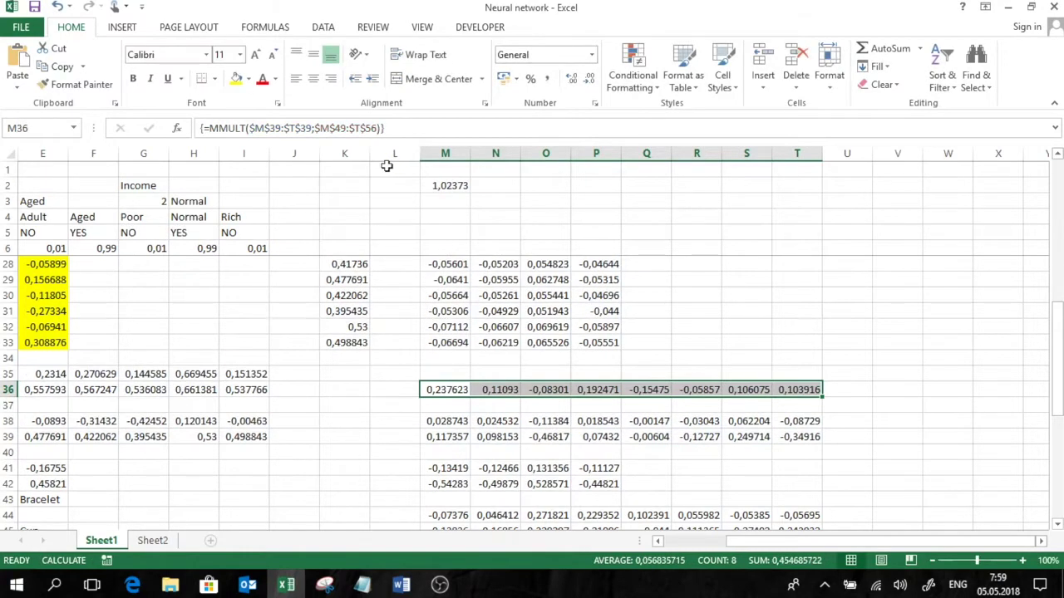
# Step: Enter =M36*B36*(1-B36) in M35 and fill it across to T35
pyautogui.click(454, 370)
pyautogui.write('=')
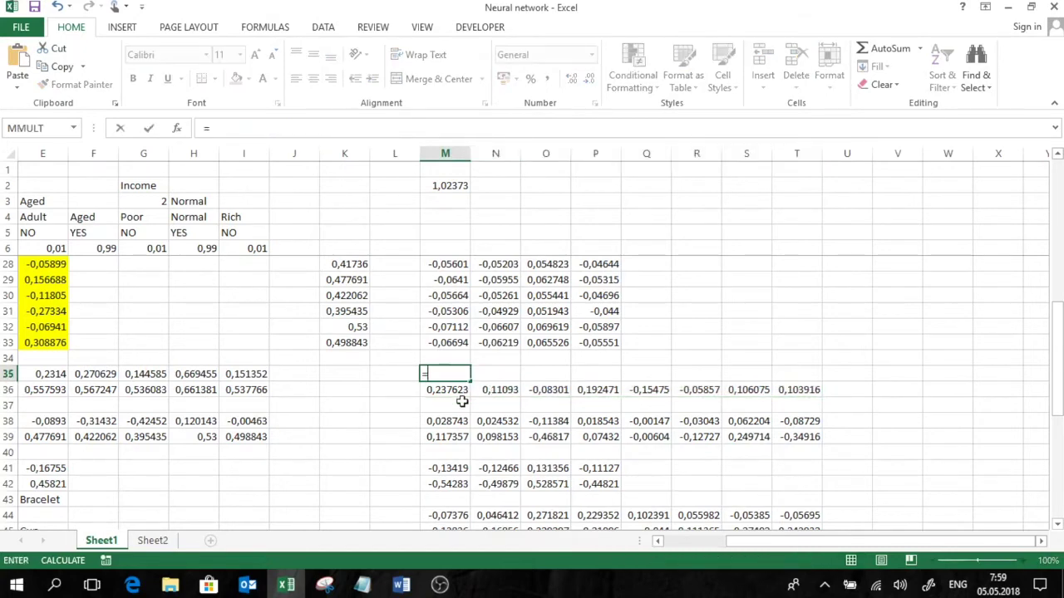
pyautogui.click(448, 388)
pyautogui.write('*')
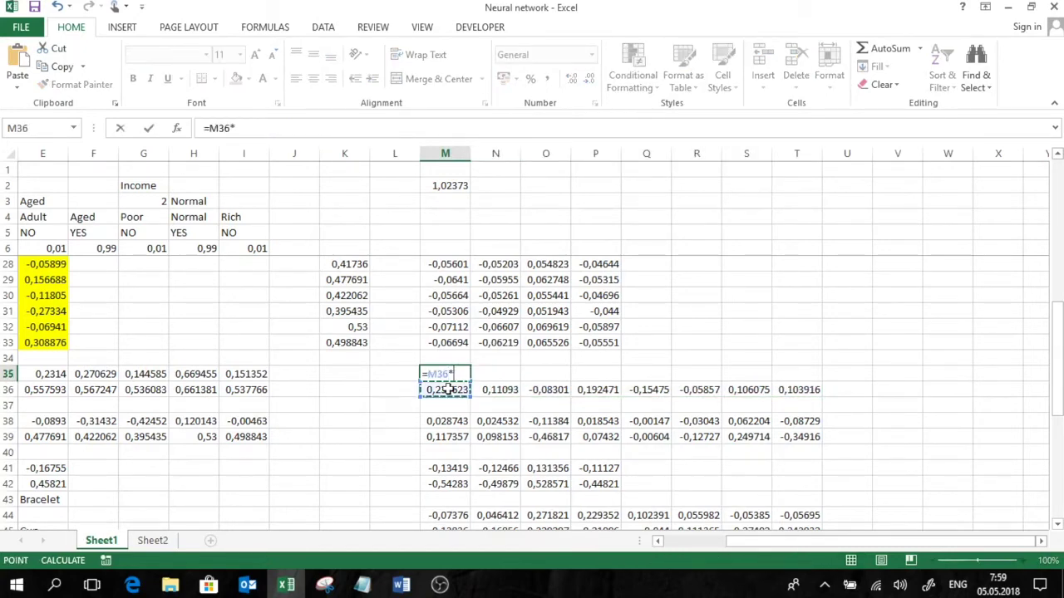
pyautogui.moveTo(812, 541); pyautogui.dragTo(737, 541)
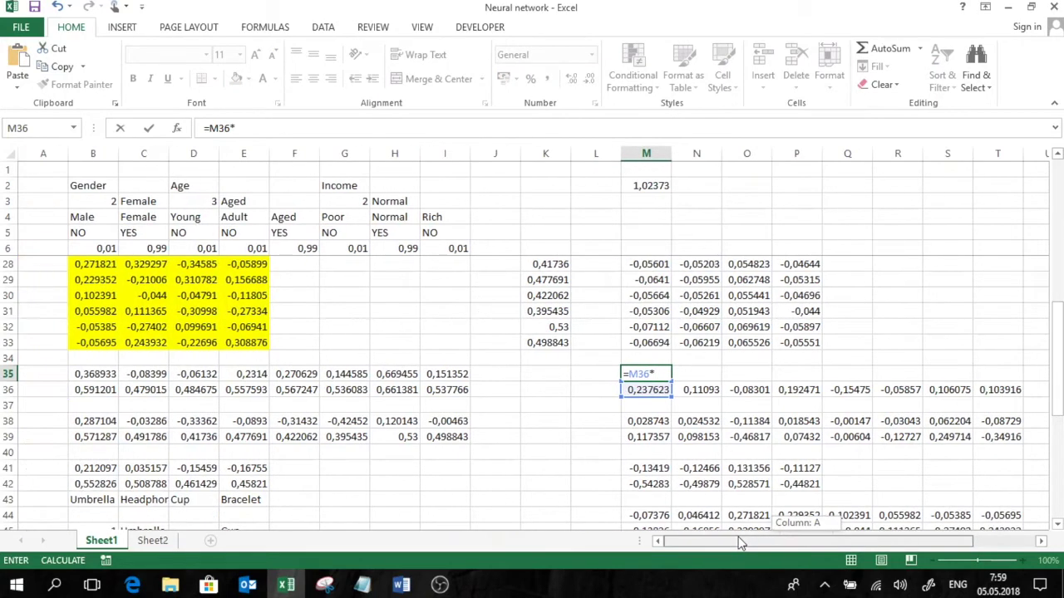
pyautogui.click(103, 390)
pyautogui.write('*')
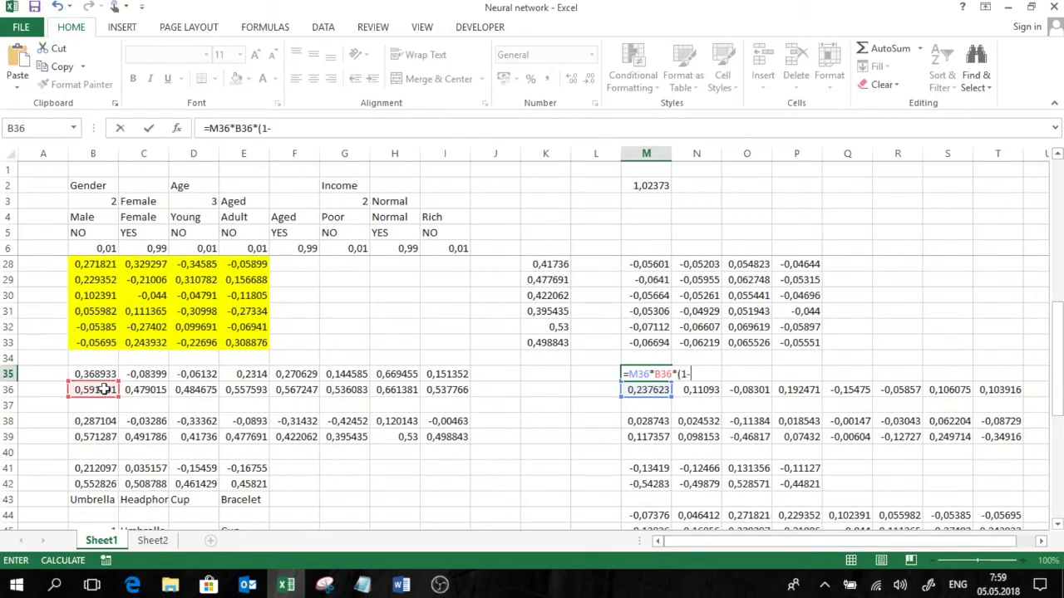
pyautogui.click(102, 388)
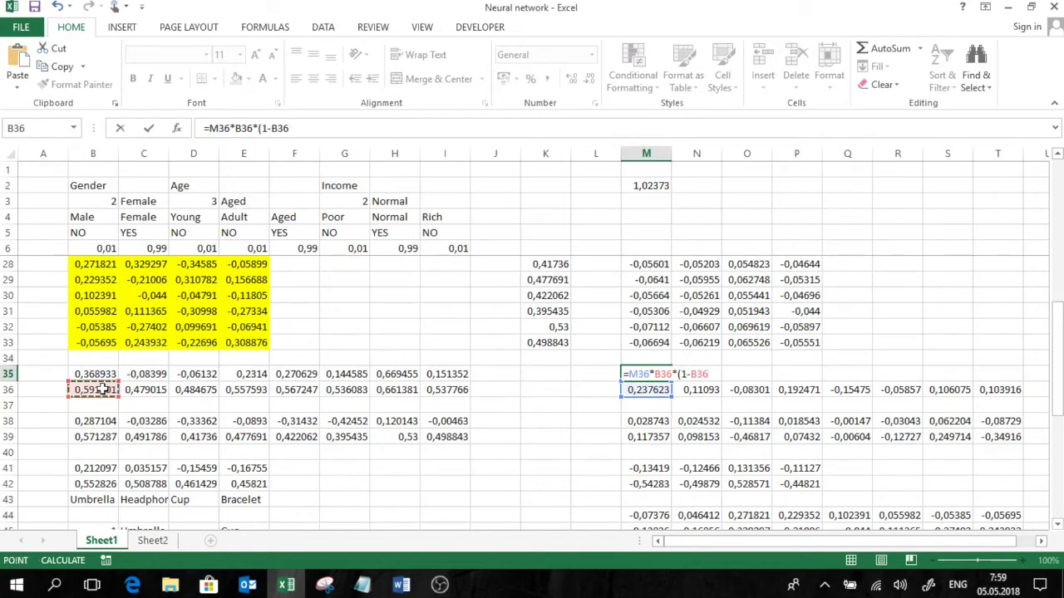
pyautogui.write(')')
pyautogui.press('Return')
pyautogui.click(665, 375)
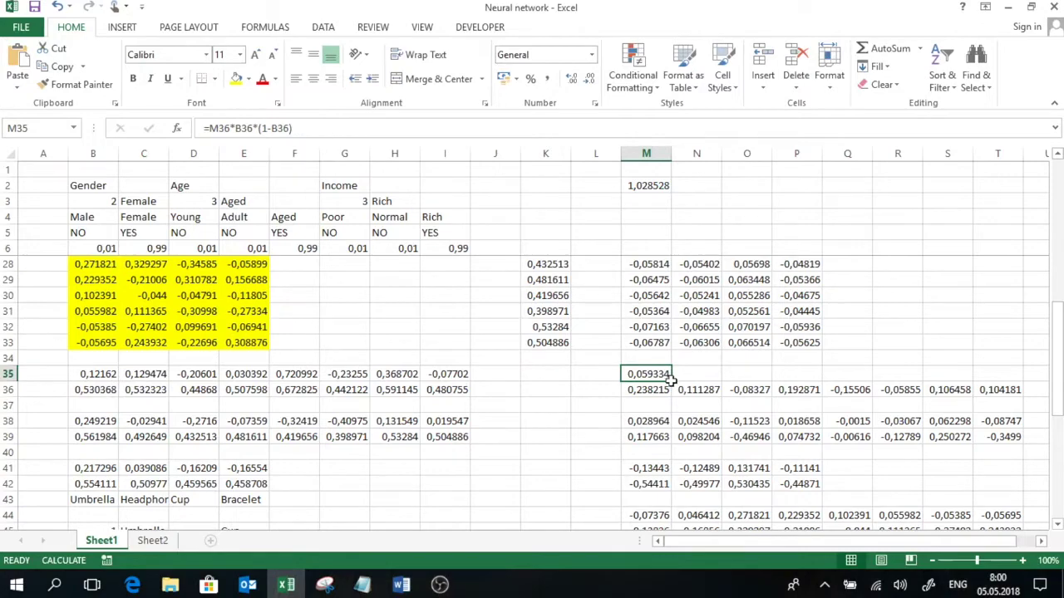
pyautogui.moveTo(675, 384); pyautogui.dragTo(1009, 382)
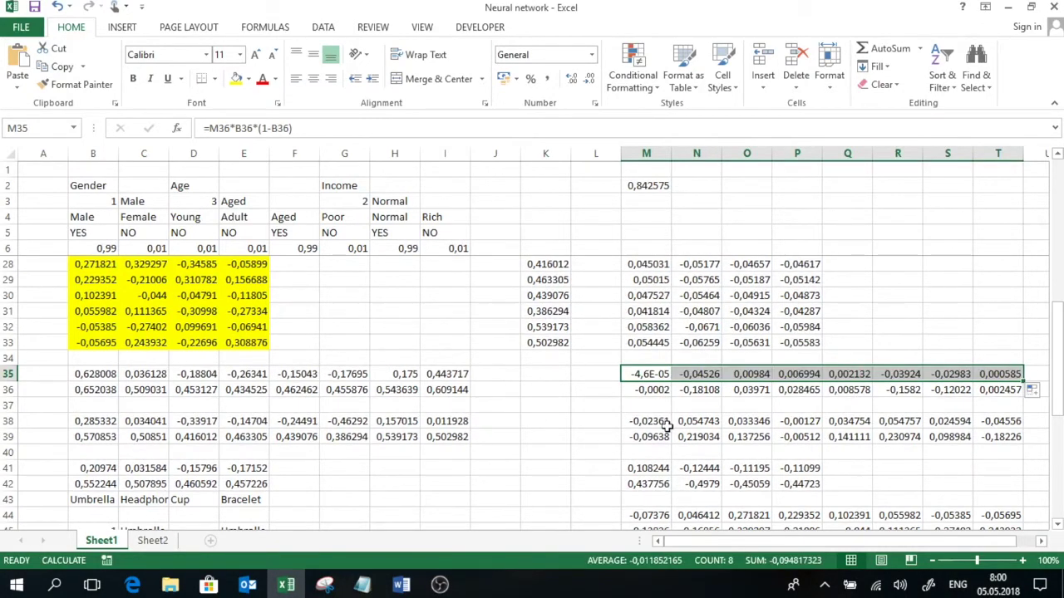
# Step: Enter =TRANSPOSE($B$6:$I$6) in K8 to transpose the input row
pyautogui.scroll(7, 640, 434)
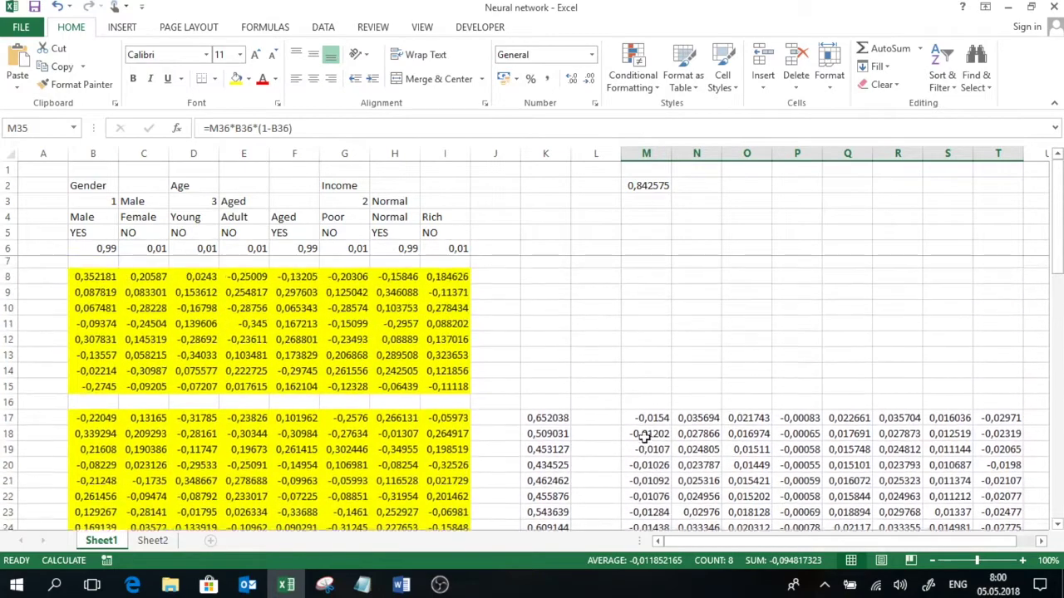
pyautogui.click(545, 280)
pyautogui.write('=')
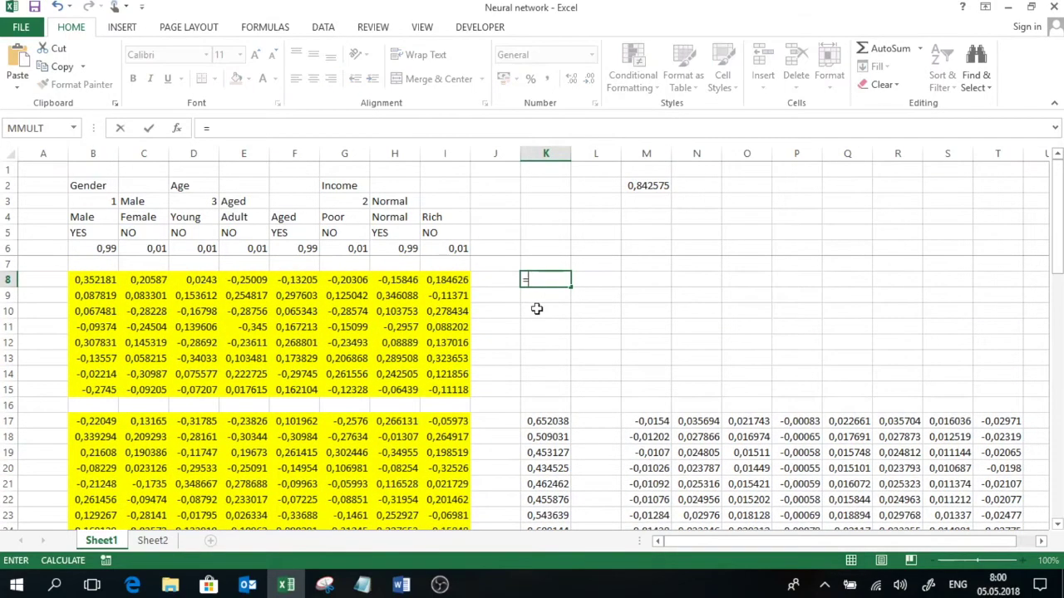
pyautogui.write('tra')
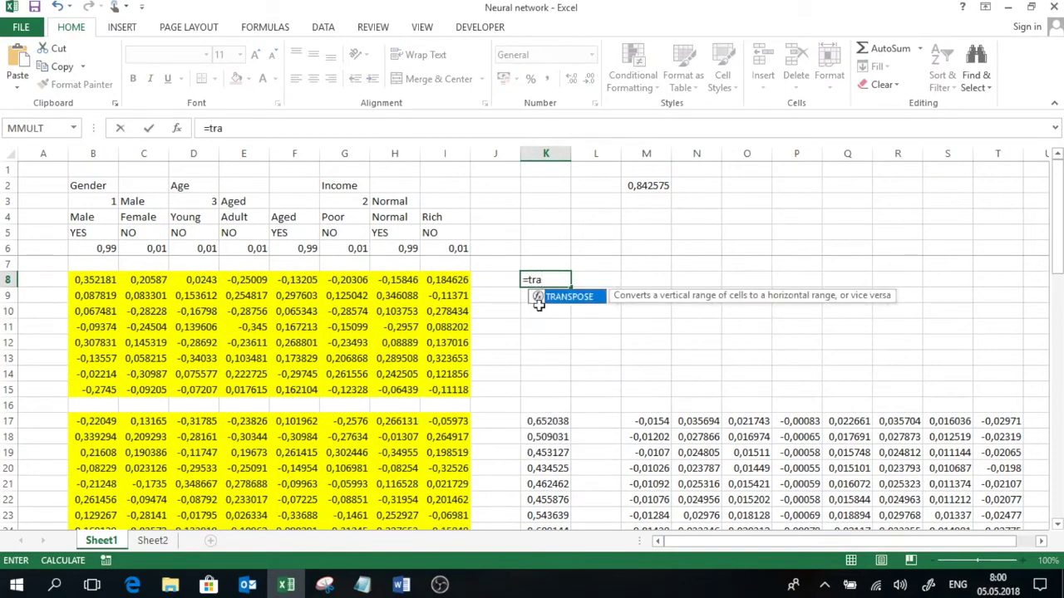
pyautogui.doubleClick(549, 297)
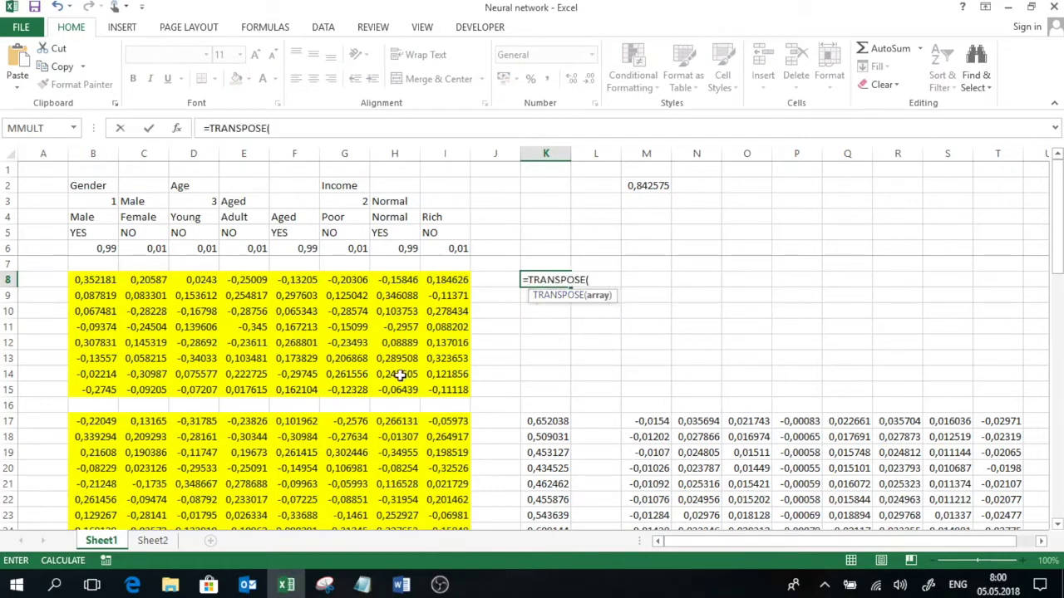
pyautogui.moveTo(108, 247); pyautogui.dragTo(444, 244)
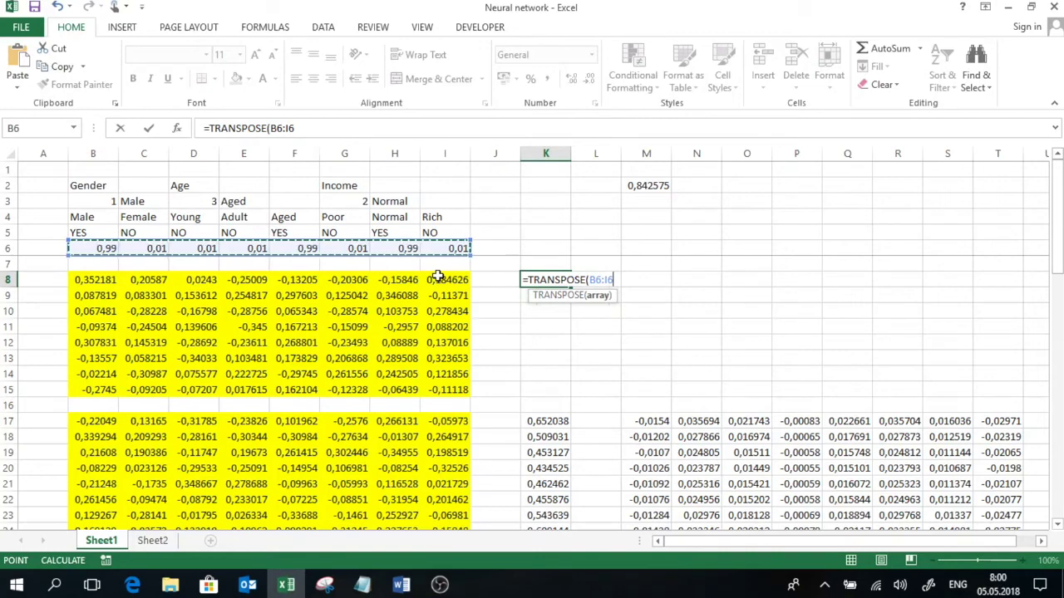
pyautogui.press('F4')
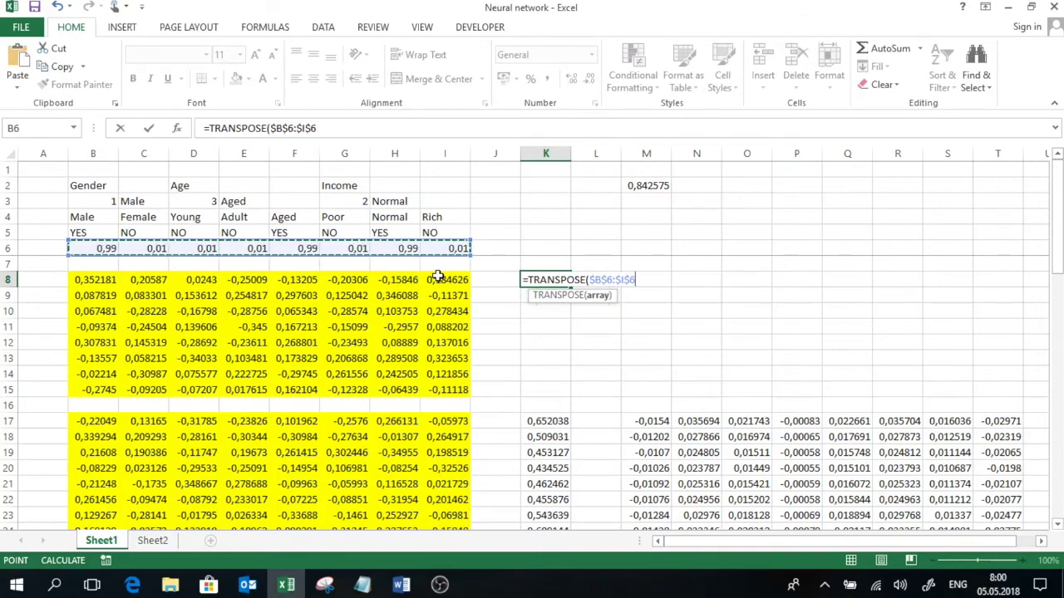
pyautogui.write(')')
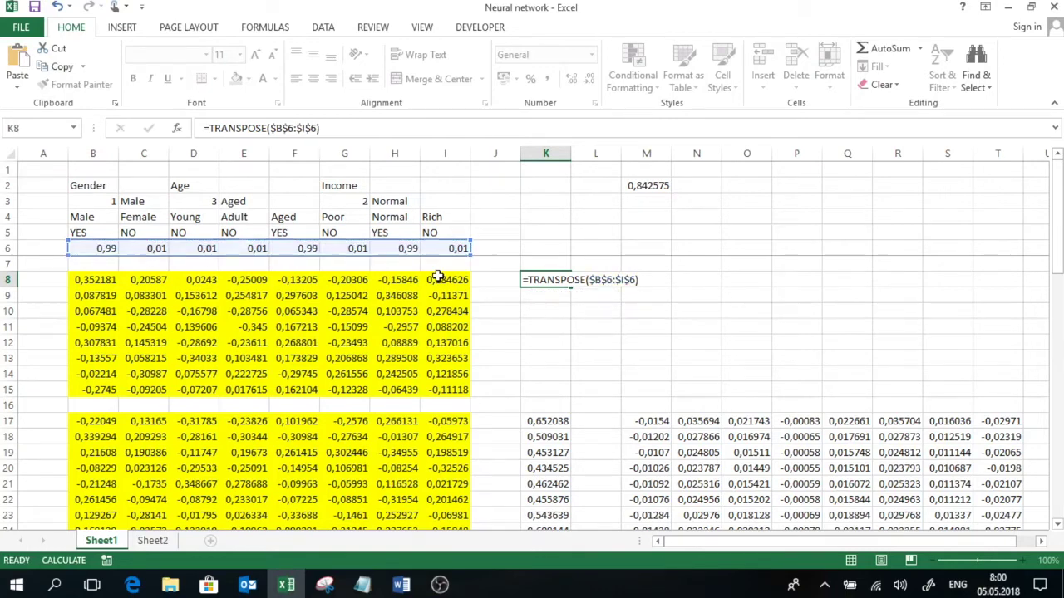
pyautogui.press('Return')
# Step: Extend the K8 TRANSPOSE formula down over K8:K15 and enter it as an array formula
pyautogui.moveTo(541, 280); pyautogui.dragTo(549, 395)
pyautogui.hotkey('ctrl', 'd')
pyautogui.press('F2')
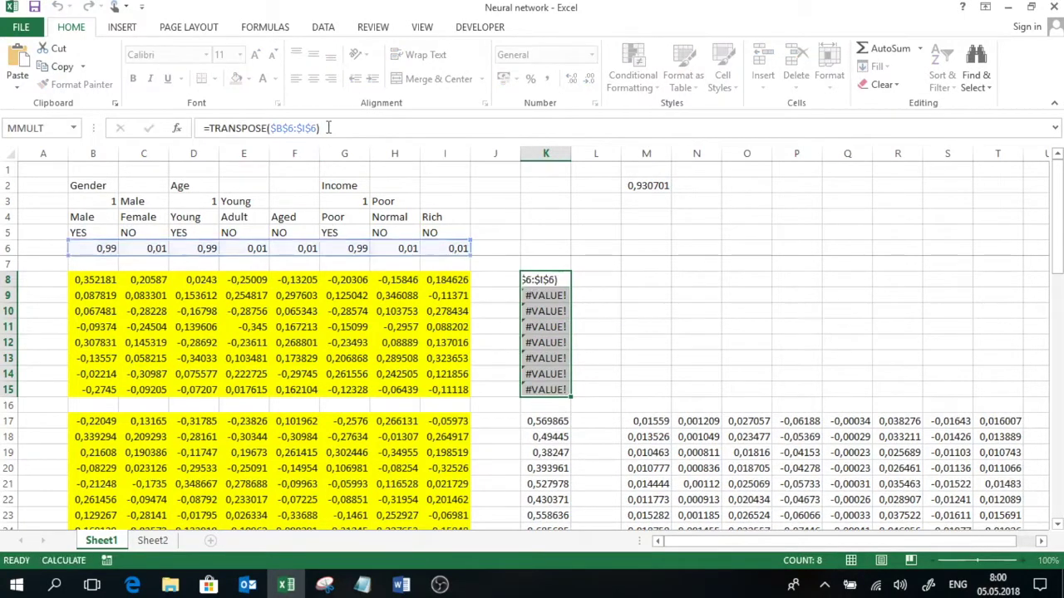
pyautogui.hotkey('ctrl', 'shift', 'Return')
# Step: Enter =MMULT($K$8:$K$15;$M$35:$T$35) in M8
pyautogui.click(652, 280)
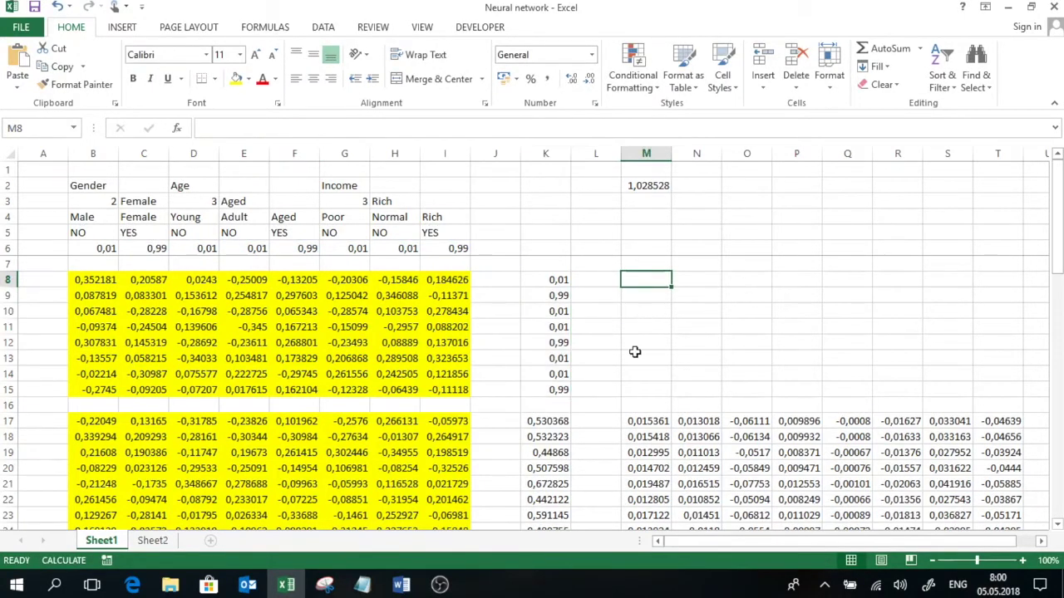
pyautogui.write('=mm')
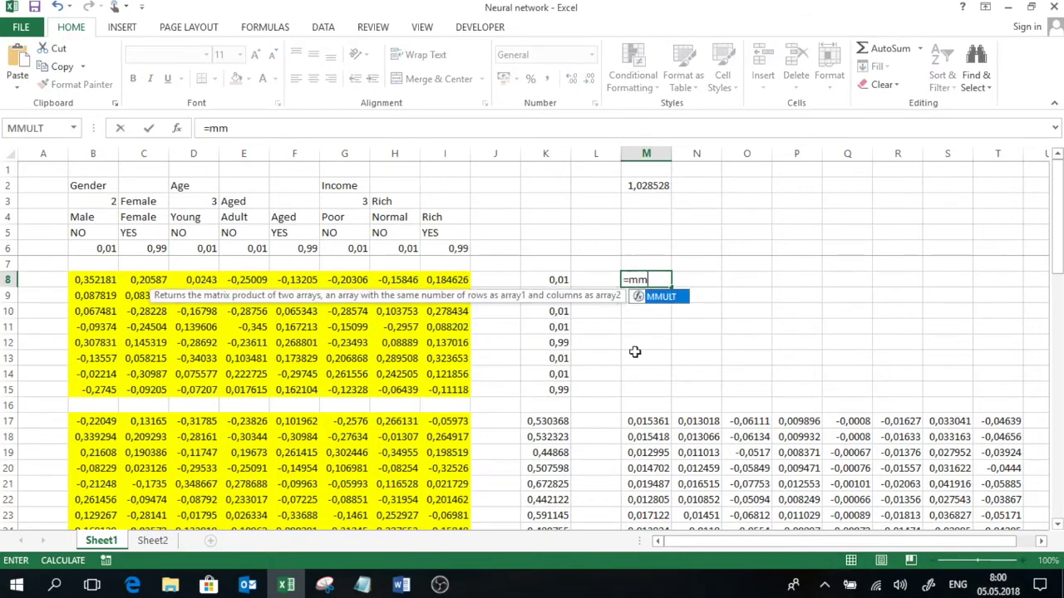
pyautogui.doubleClick(670, 298)
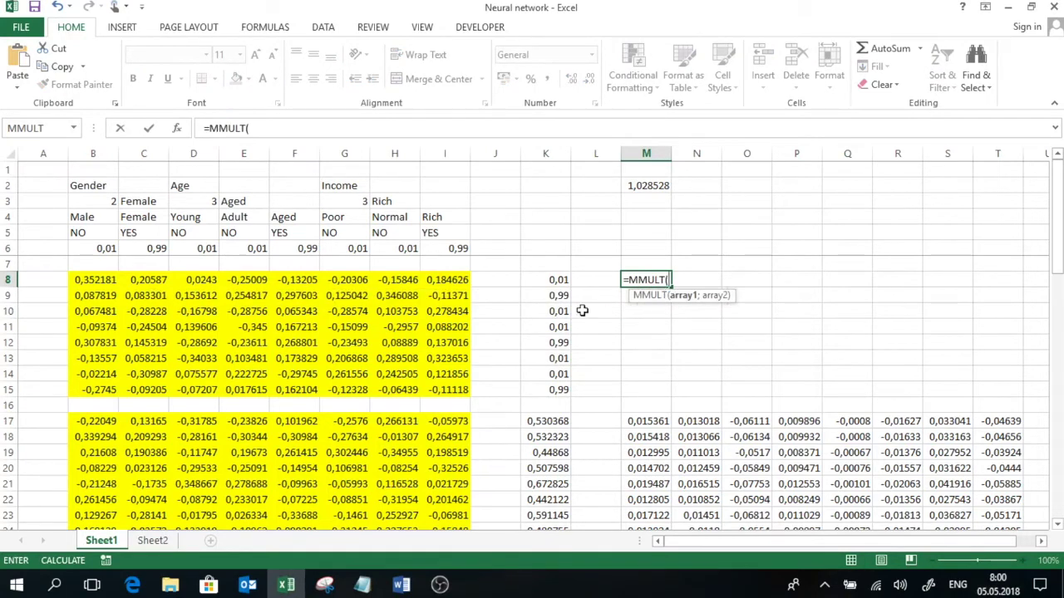
pyautogui.moveTo(549, 280); pyautogui.dragTo(558, 390)
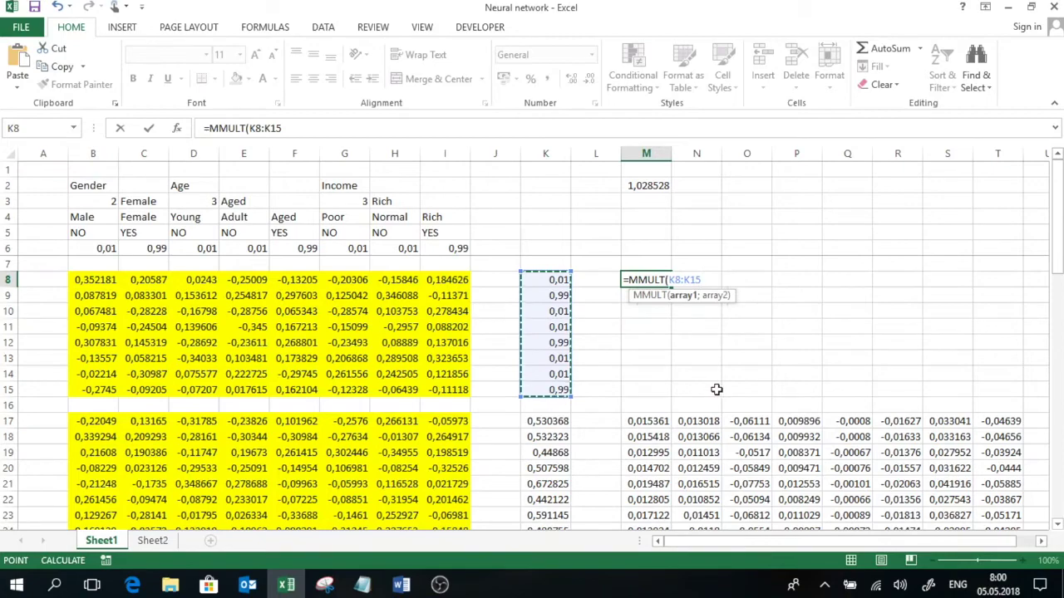
pyautogui.press('F4')
pyautogui.write(';')
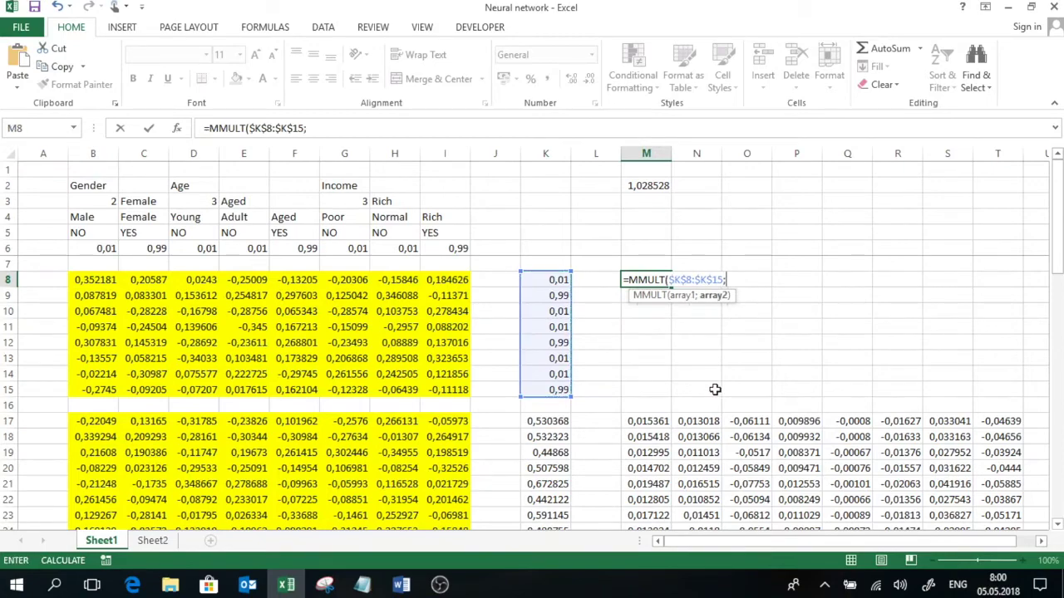
pyautogui.scroll(-6, 746, 402)
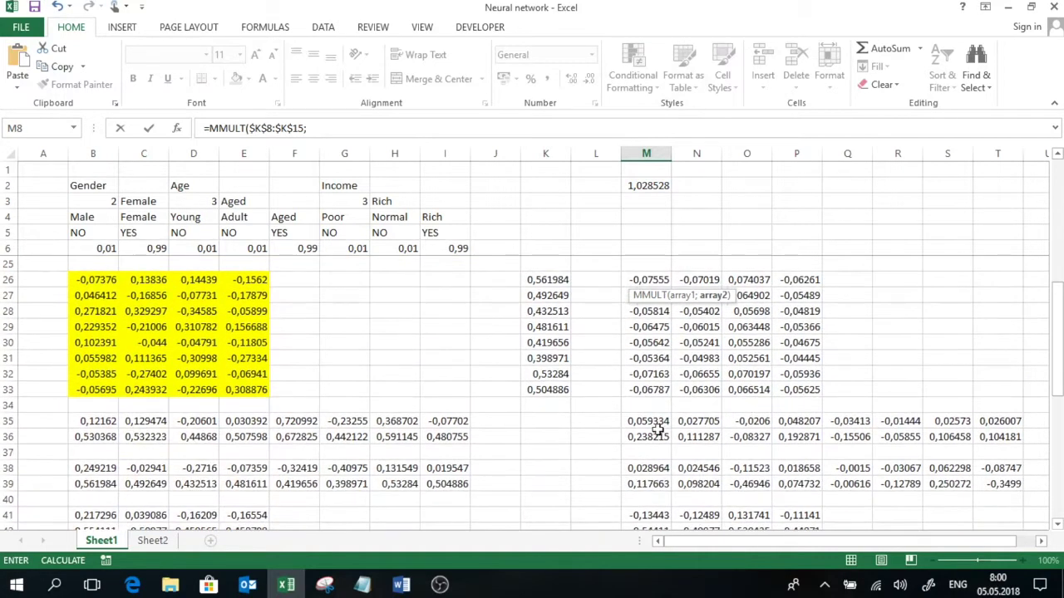
pyautogui.moveTo(650, 423); pyautogui.dragTo(986, 423)
pyautogui.press('F4')
pyautogui.write(')')
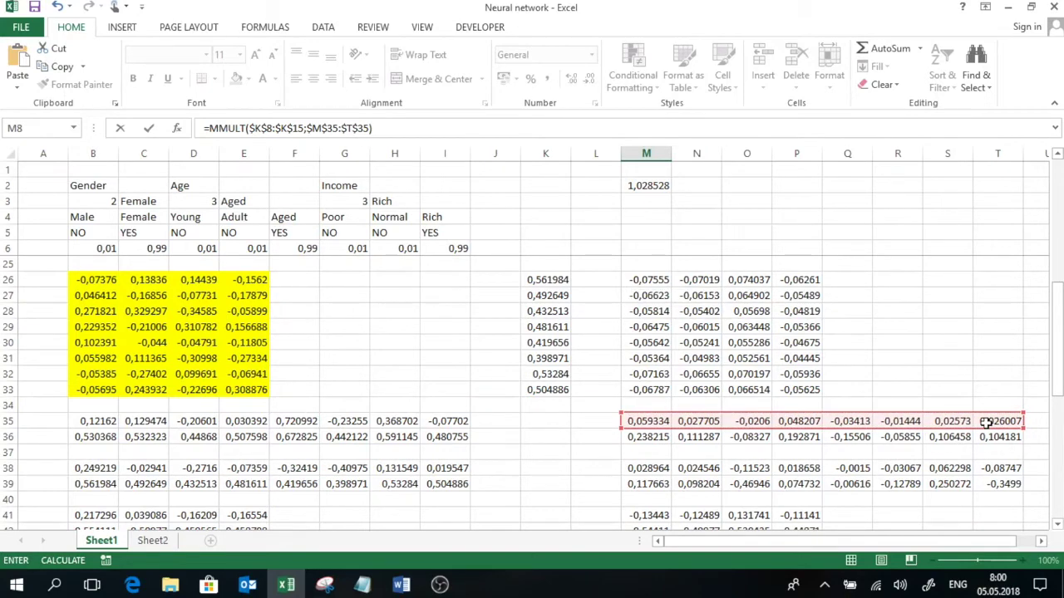
pyautogui.press('Return')
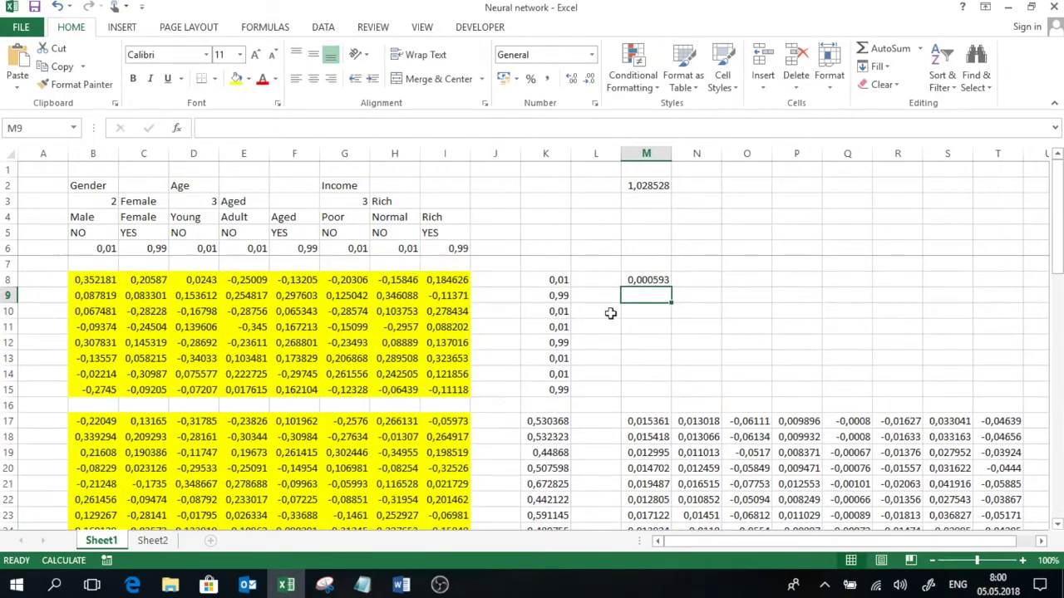
# Step: Extend the M8 MMULT formula over M8:T15 and enter it as one array formula
pyautogui.click(657, 279)
pyautogui.moveTo(701, 287); pyautogui.dragTo(1007, 402)
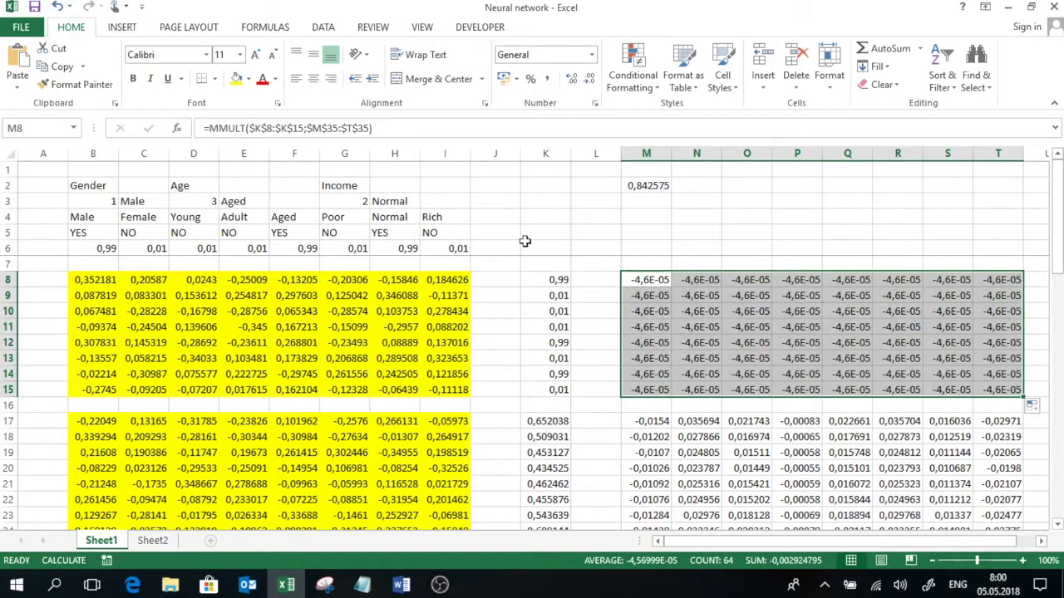
pyautogui.click(372, 128)
pyautogui.hotkey('ctrl', 'shift', 'Return')
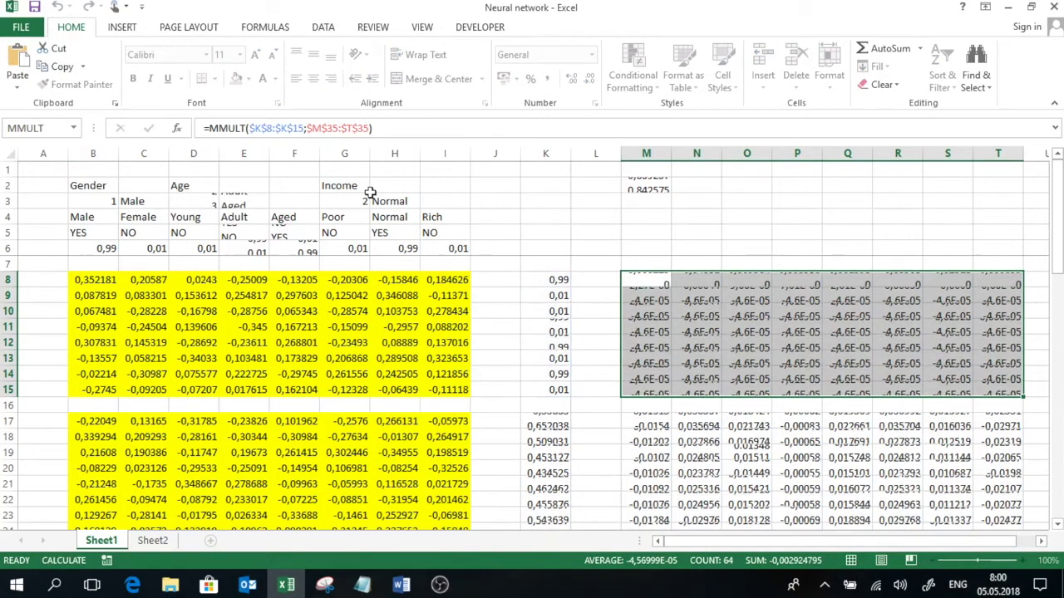
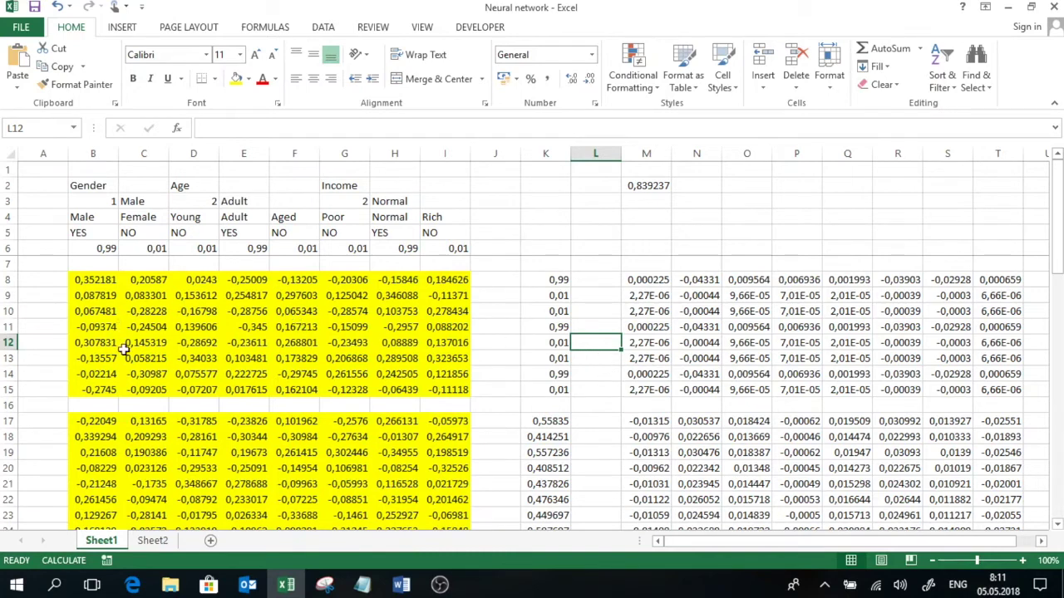
# Step: Enter 0,25 in M3, directly below the error total
pyautogui.moveTo(125, 356); pyautogui.dragTo(335, 363)
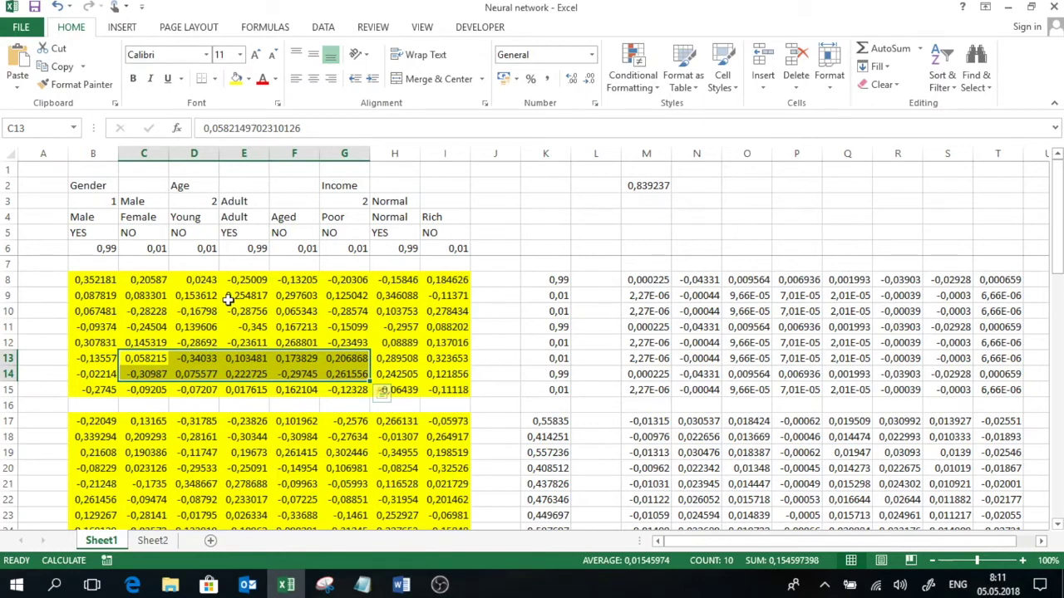
pyautogui.click(649, 202)
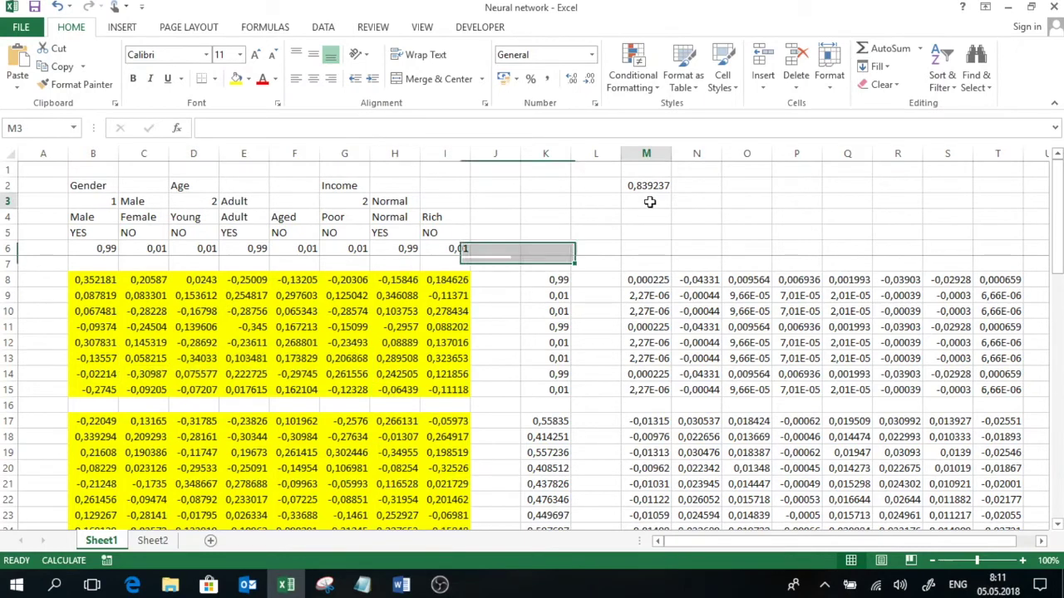
pyautogui.write('0')
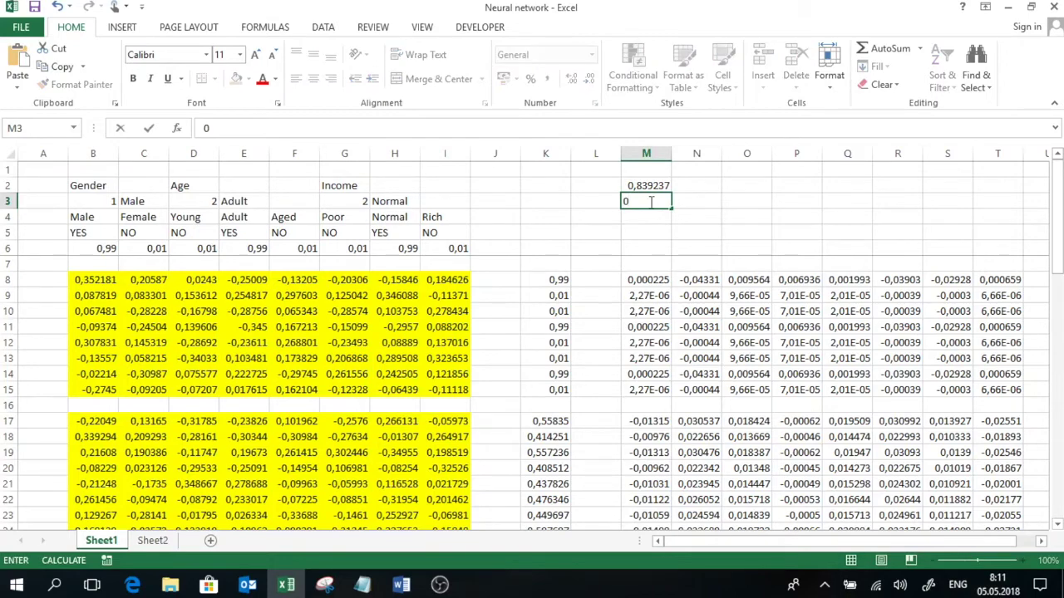
pyautogui.write(',25')
pyautogui.press('Return')
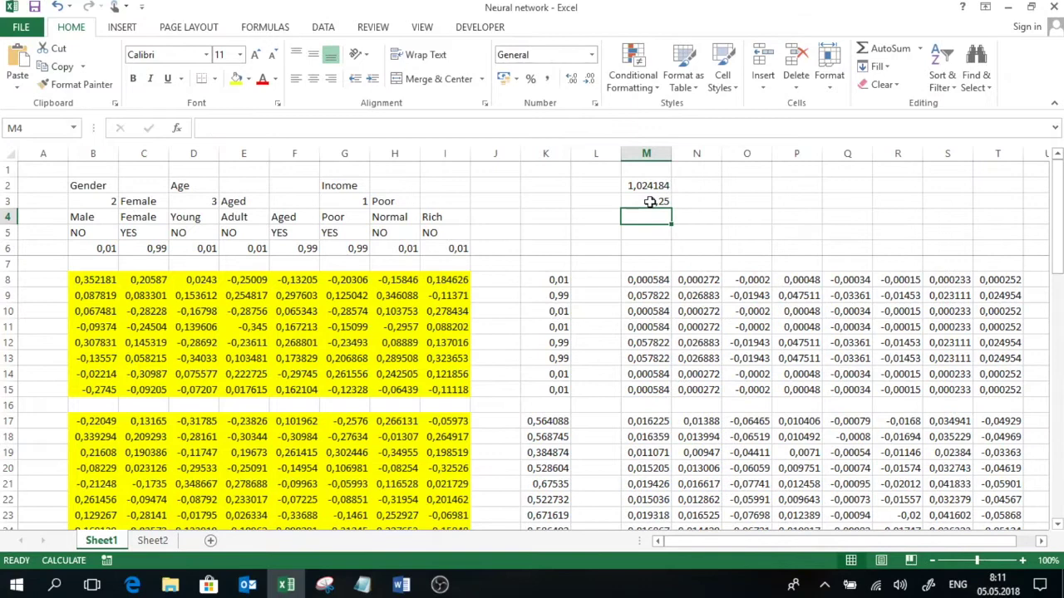
# Step: Enter =B8+M8*$M$3 in V8 to calculate the first updated weight
pyautogui.click(1040, 541)
pyautogui.click(1041, 541)
pyautogui.click(1041, 541)
pyautogui.click(953, 281)
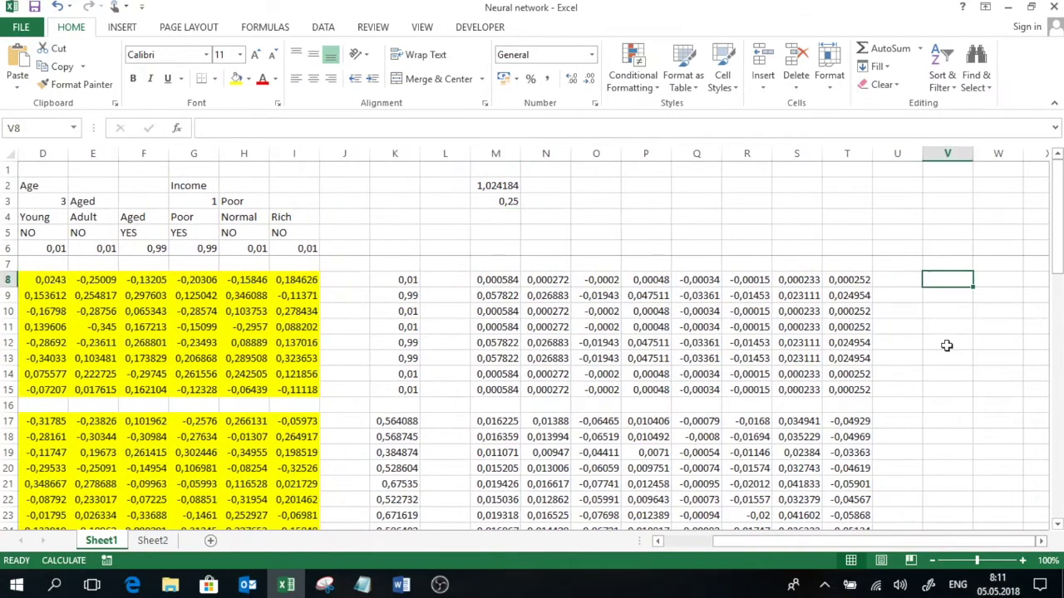
pyautogui.write('=')
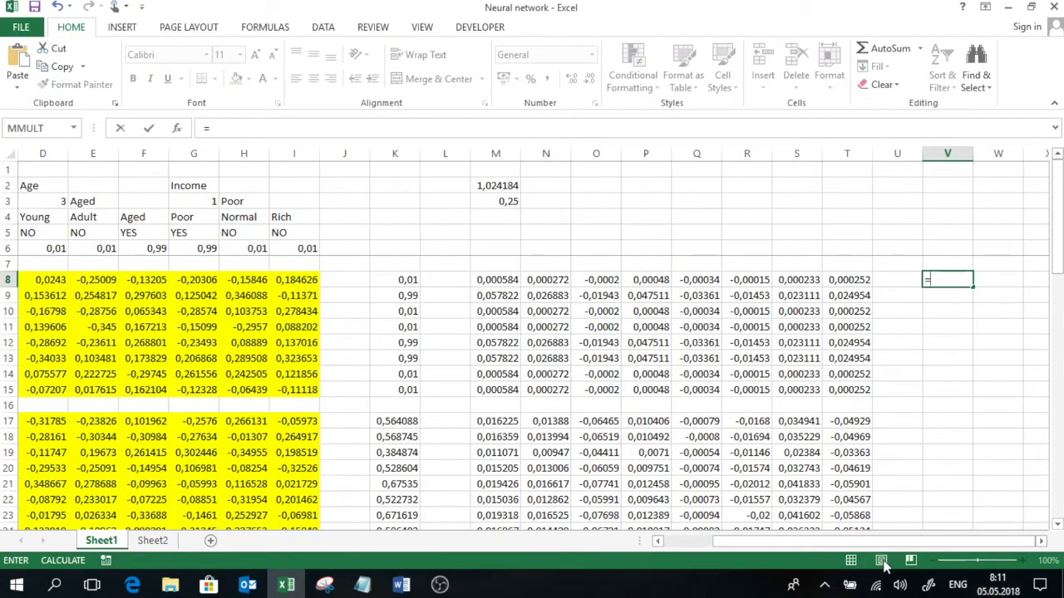
pyautogui.moveTo(880, 547); pyautogui.dragTo(819, 547)
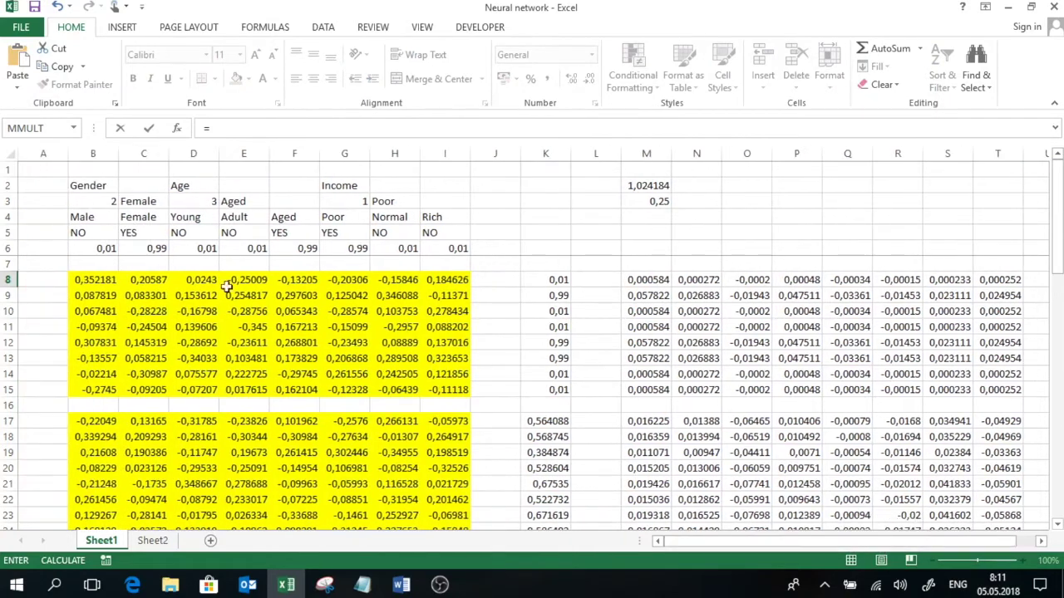
pyautogui.click(93, 281)
pyautogui.write('+')
pyautogui.click(630, 282)
pyautogui.write('*')
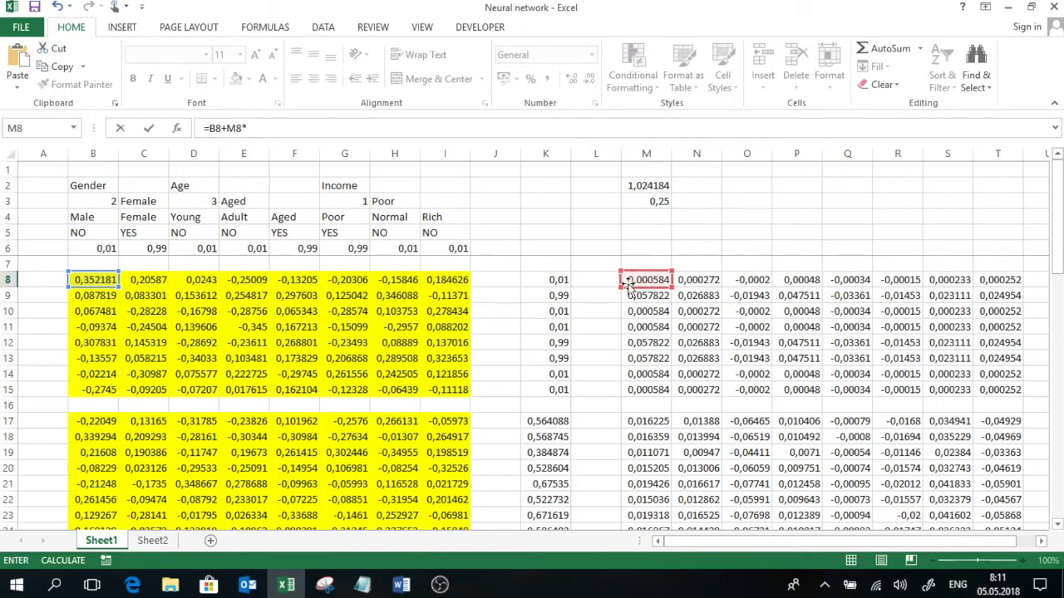
pyautogui.click(649, 201)
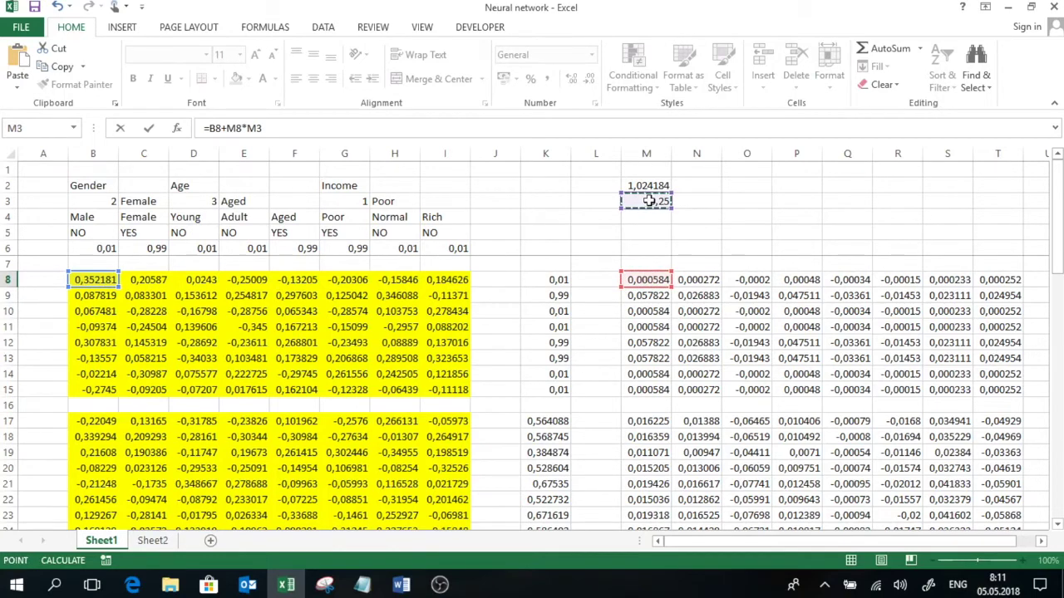
pyautogui.press('F4')
pyautogui.press('Return')
# Step: Fill the V8 weight update formula across and down over V8:AC15
pyautogui.click(1040, 541)
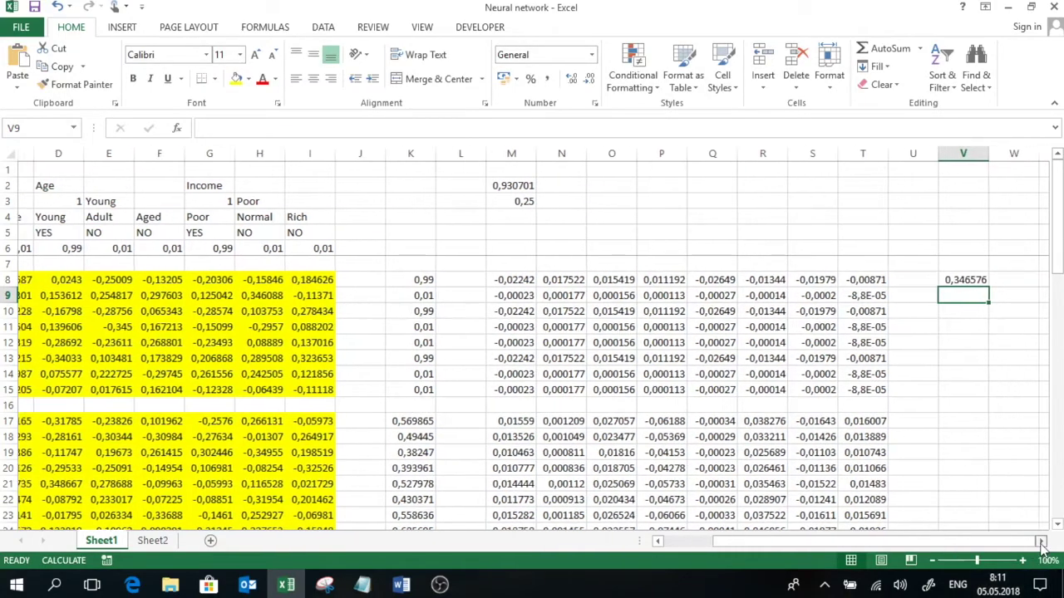
pyautogui.click(1041, 541)
pyautogui.click(711, 282)
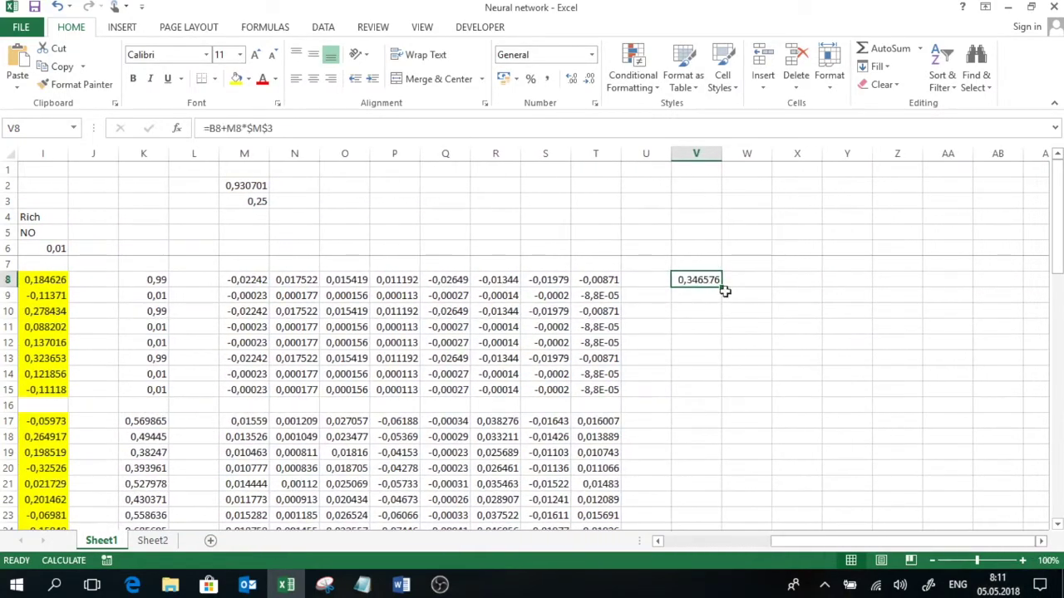
pyautogui.moveTo(721, 287); pyautogui.dragTo(879, 291)
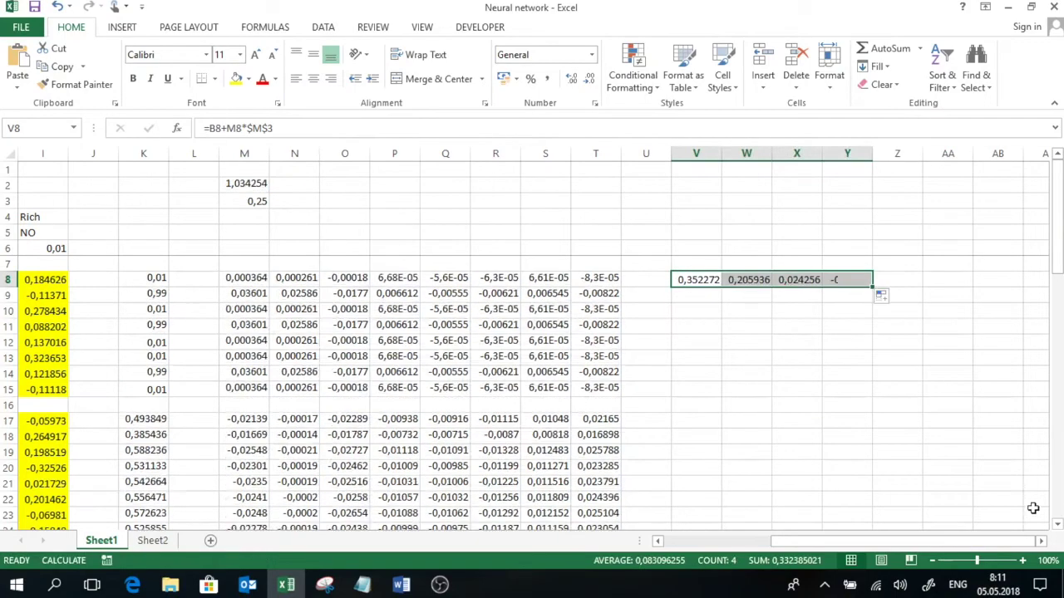
pyautogui.click(1040, 542)
pyautogui.click(1040, 542)
pyautogui.moveTo(774, 288); pyautogui.dragTo(973, 402)
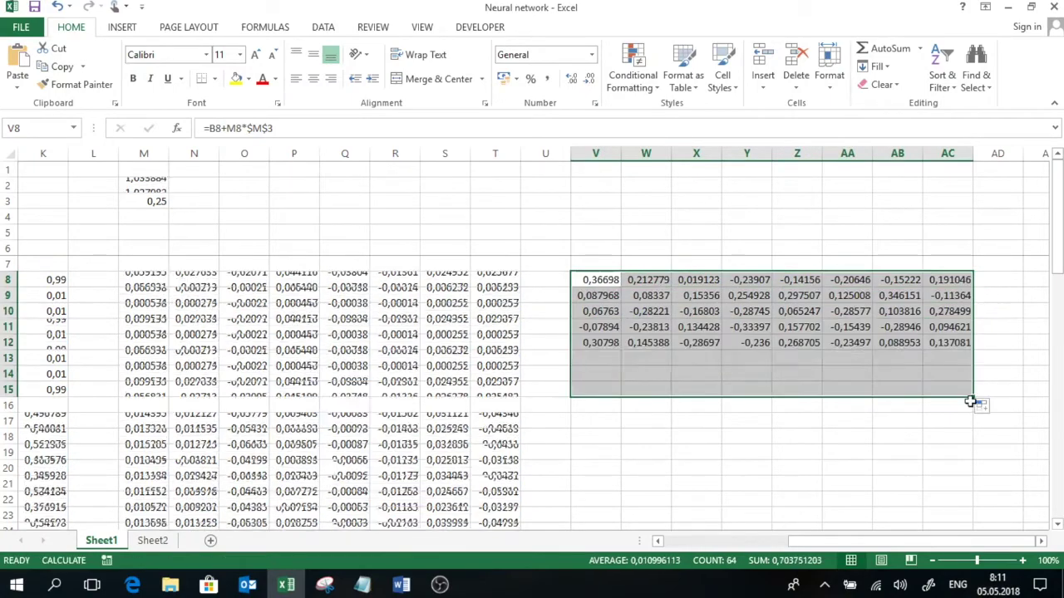
# Step: Copy the update formulas in V8:AC15 to the block starting at V17
pyautogui.hotkey('ctrl', 'c')
pyautogui.click(596, 424)
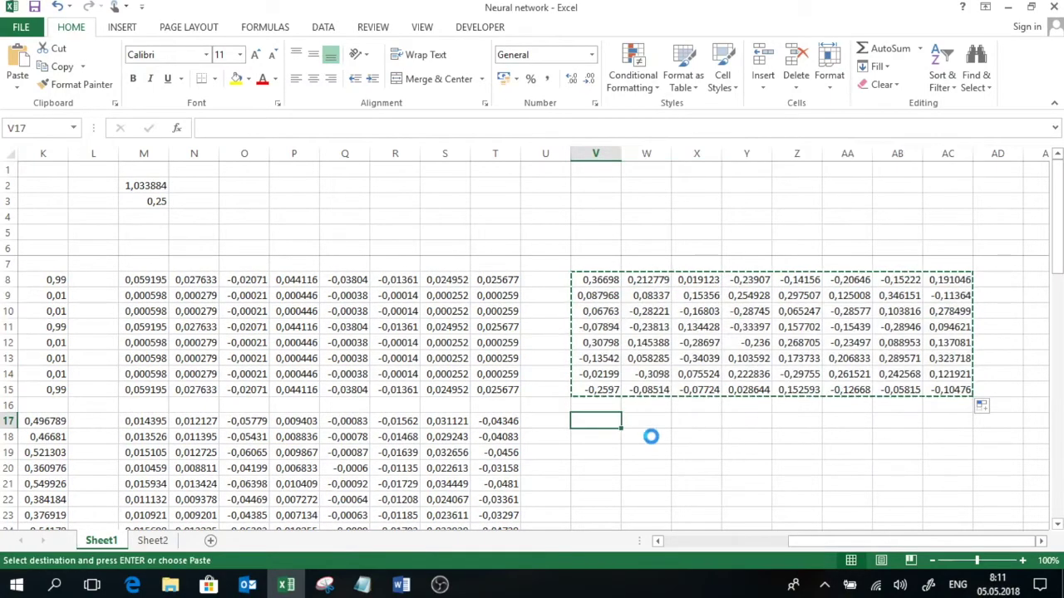
pyautogui.hotkey('ctrl', 'v')
# Step: Copy the update formulas in V17:Y24 to the block starting at V26
pyautogui.scroll(-3, 645, 434)
pyautogui.moveTo(605, 282); pyautogui.dragTo(756, 390)
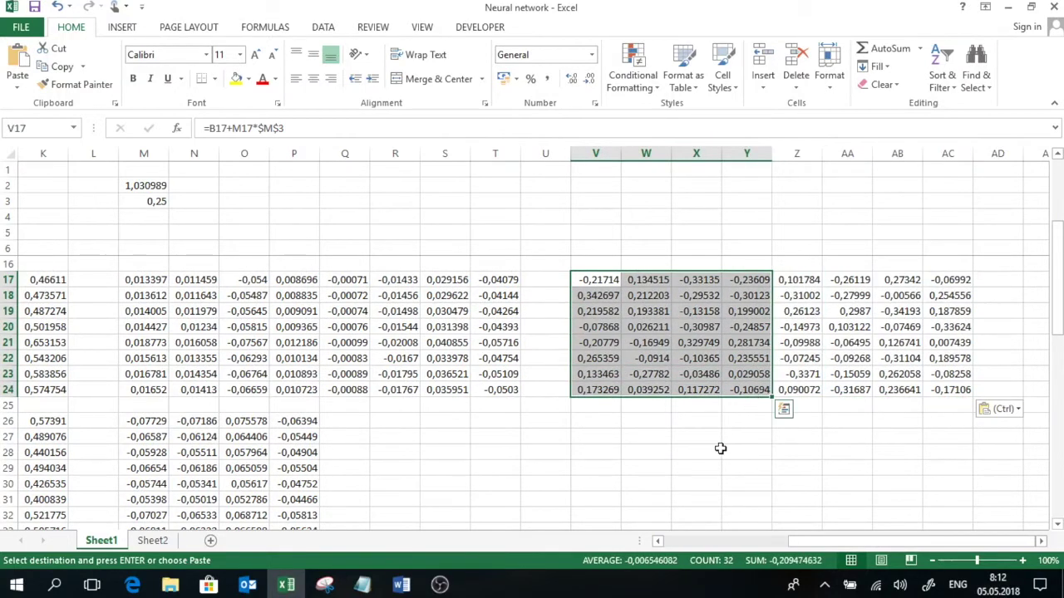
pyautogui.hotkey('ctrl', 'c')
pyautogui.click(603, 423)
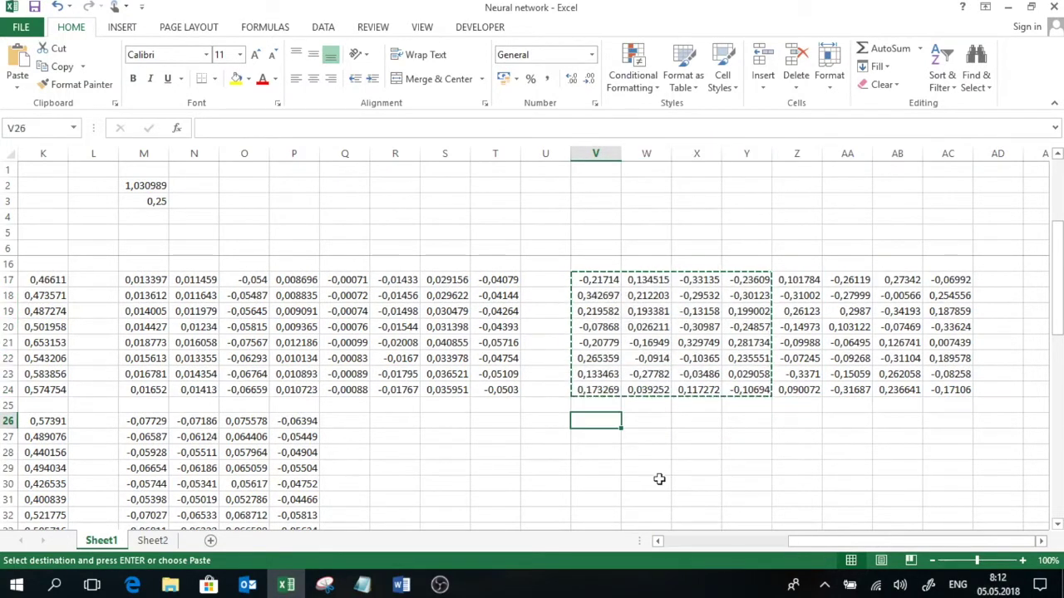
pyautogui.hotkey('ctrl', 'v')
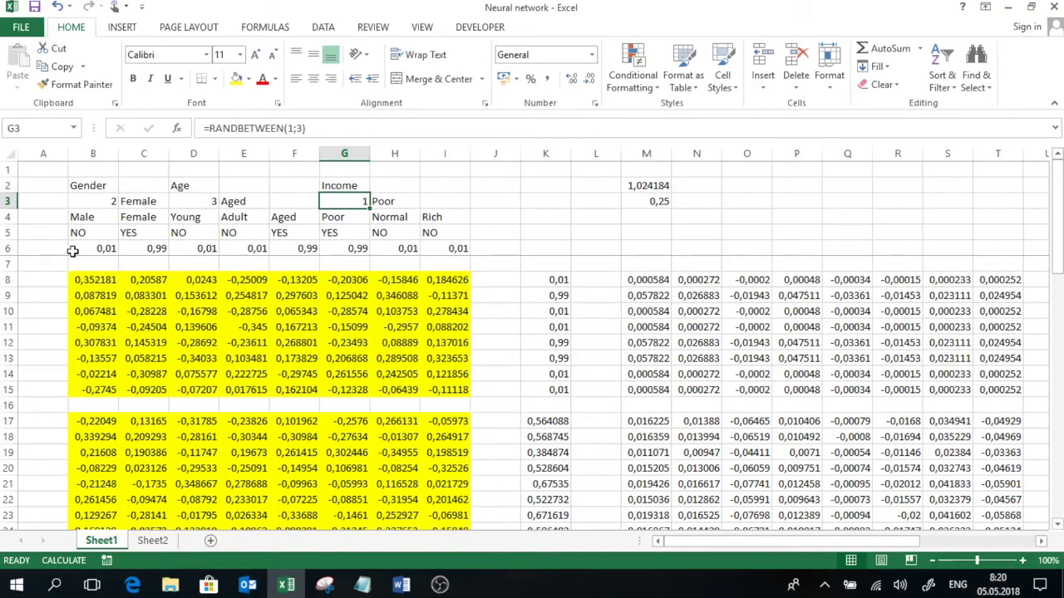
# Step: Copy the random customer formulas from B3:I3 to row 1 starting at B1, and paste fixed values over B3:I3
pyautogui.moveTo(98, 202); pyautogui.dragTo(441, 202)
pyautogui.hotkey('ctrl', 'c')
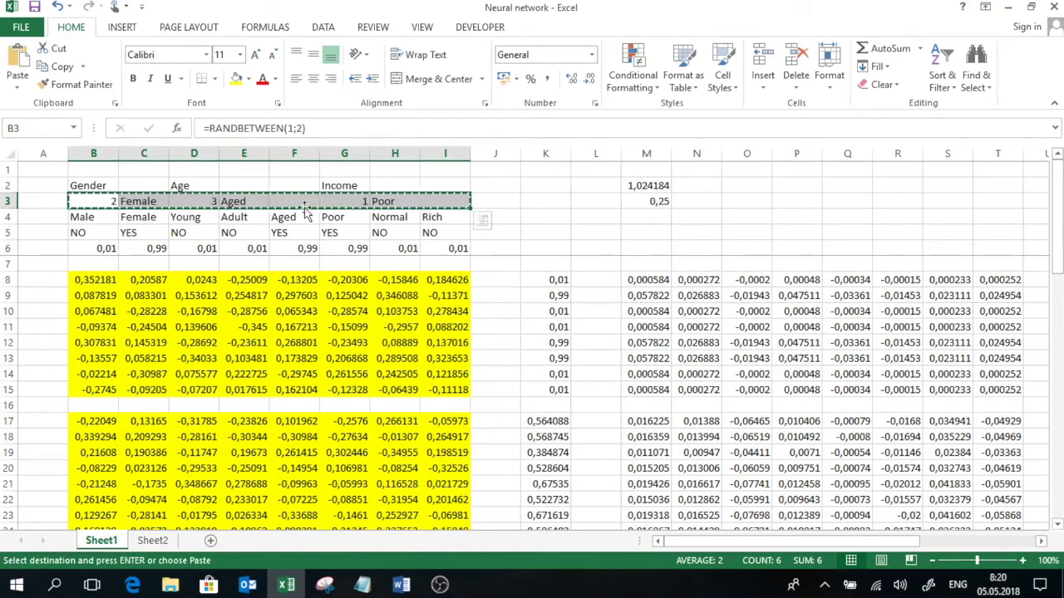
pyautogui.click(108, 171)
pyautogui.hotkey('ctrl', 'v')
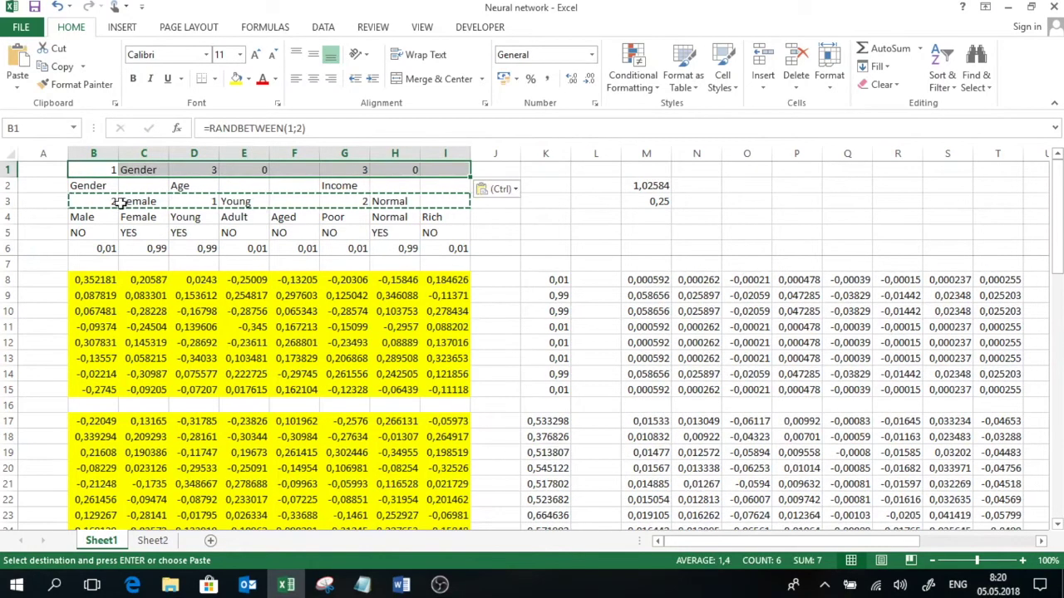
pyautogui.rightClick(109, 201)
pyautogui.click(164, 265)
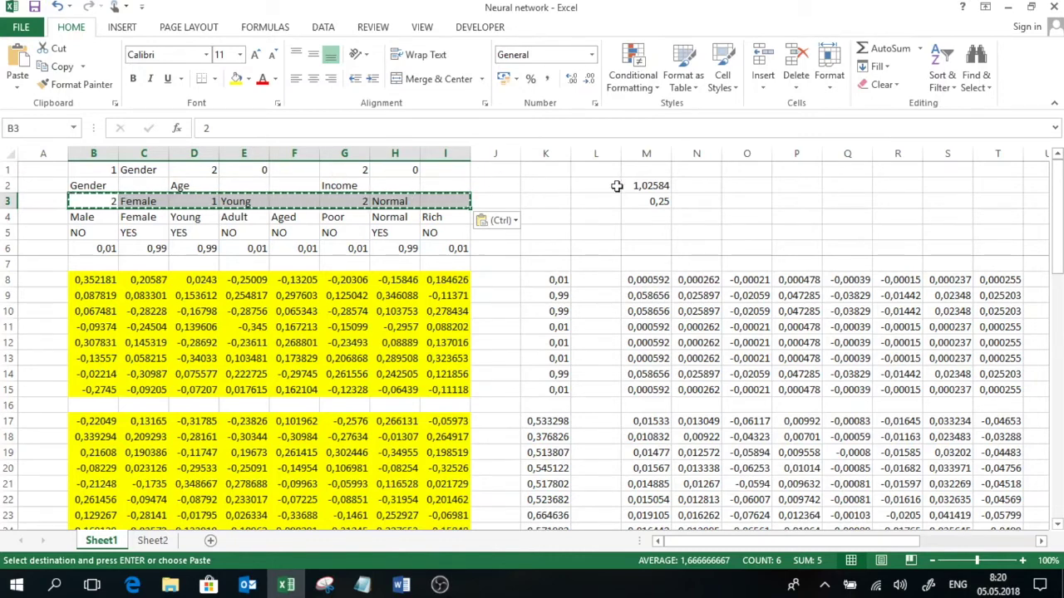
# Step: Inspect the error formula in M2, the update formula in V8 and the updated weight blocks down to row 33
pyautogui.click(646, 185)
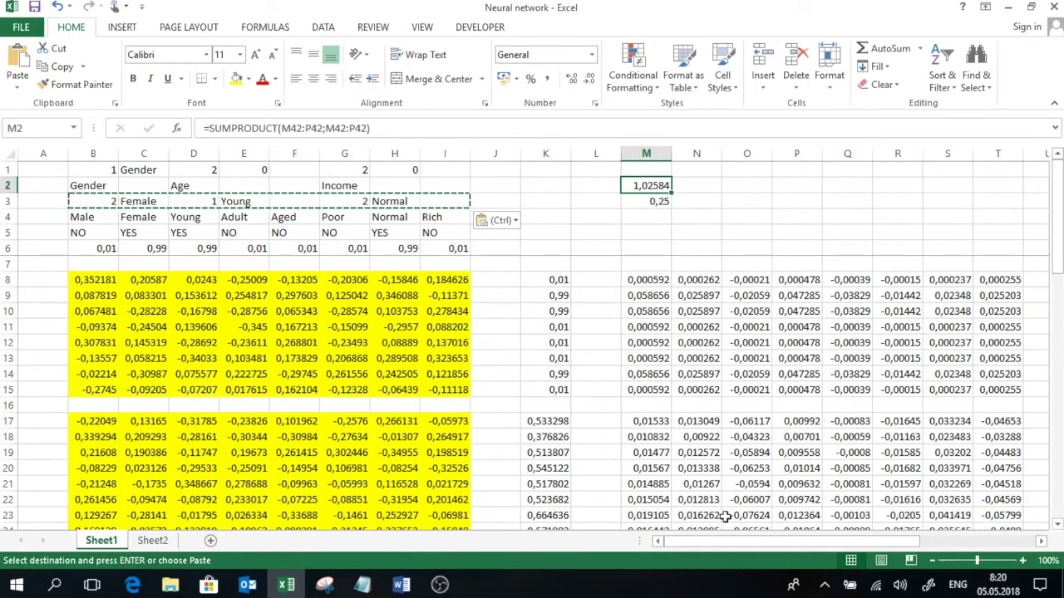
pyautogui.moveTo(731, 540); pyautogui.dragTo(847, 545)
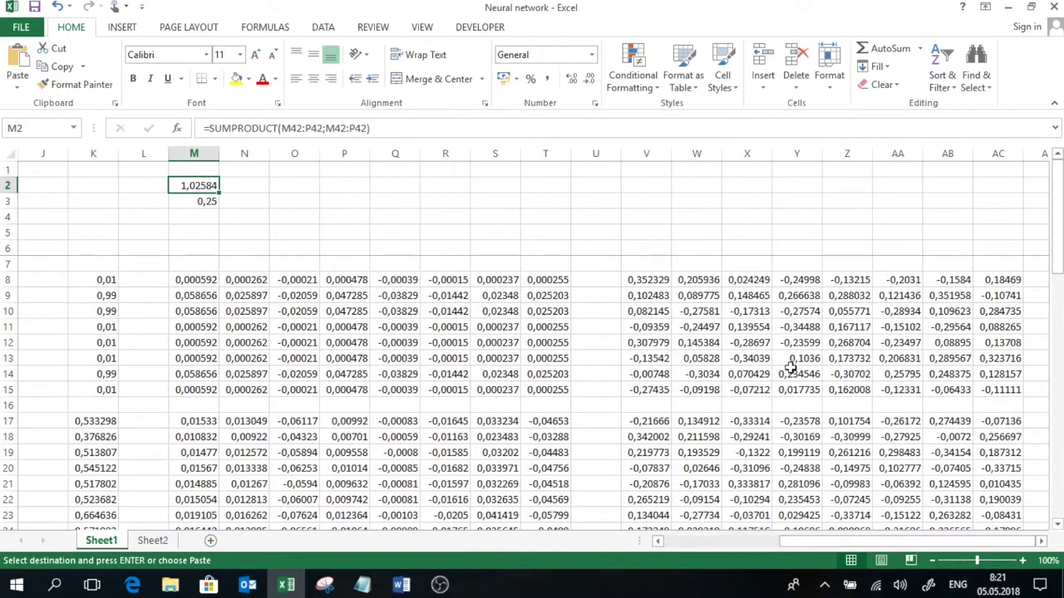
pyautogui.click(648, 280)
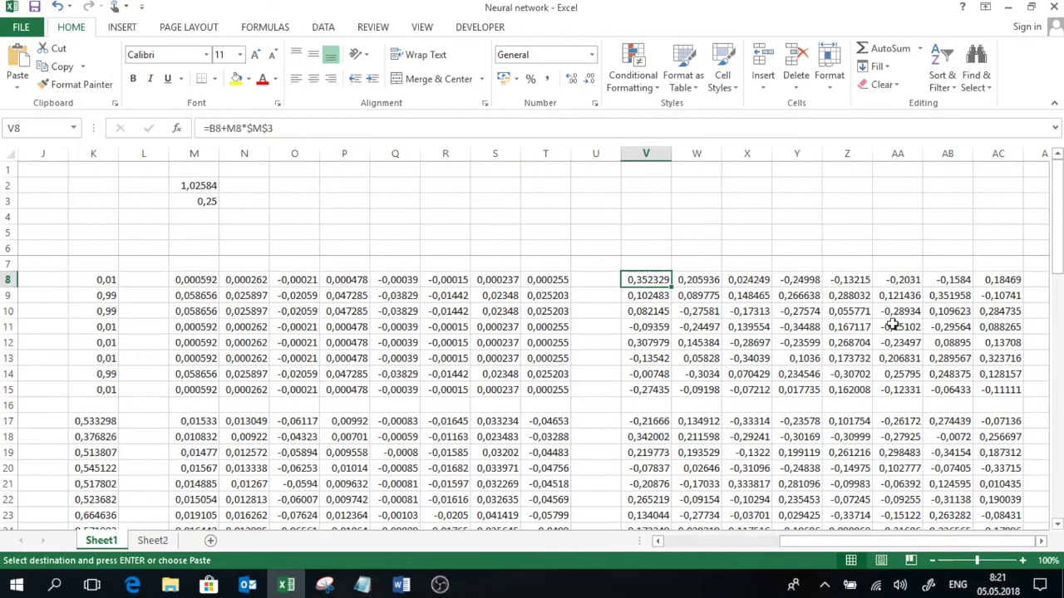
pyautogui.scroll(-5, 892, 326)
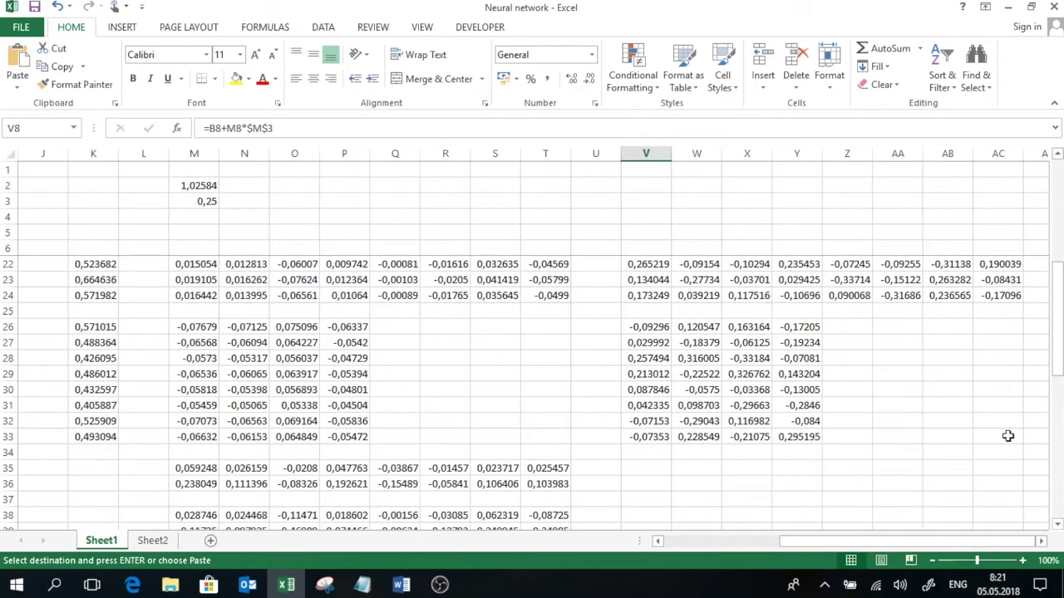
# Step: Copy the updated weights in V8:AC33 and paste them as values over the yellow weight matrices starting at B8
pyautogui.keyDown('shift'); pyautogui.click(1008, 437); pyautogui.keyUp('shift')
pyautogui.hotkey('ctrl', 'c')
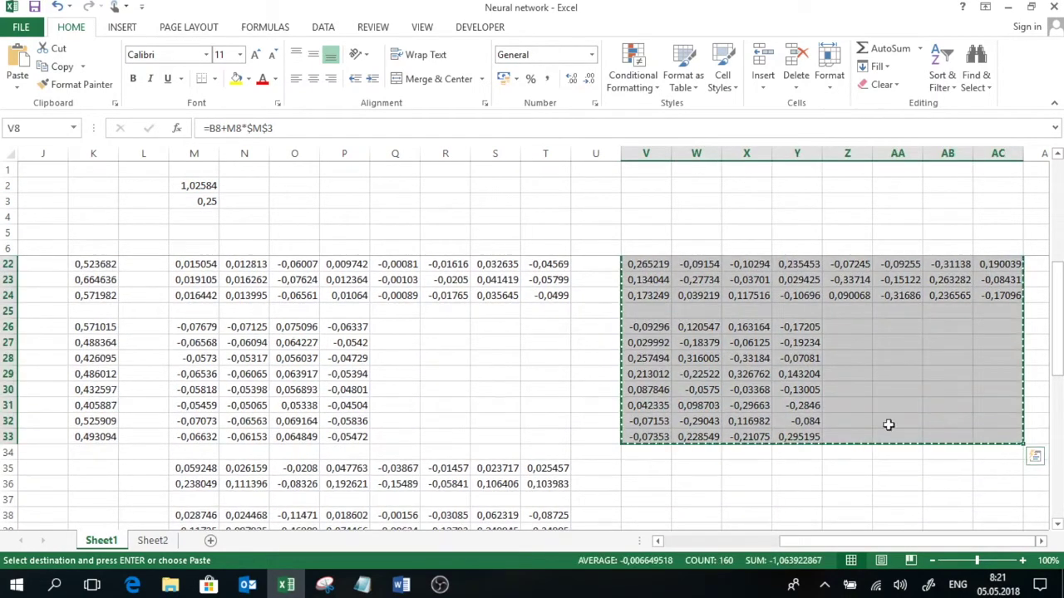
pyautogui.scroll(5, 888, 425)
pyautogui.moveTo(790, 541); pyautogui.dragTo(572, 565)
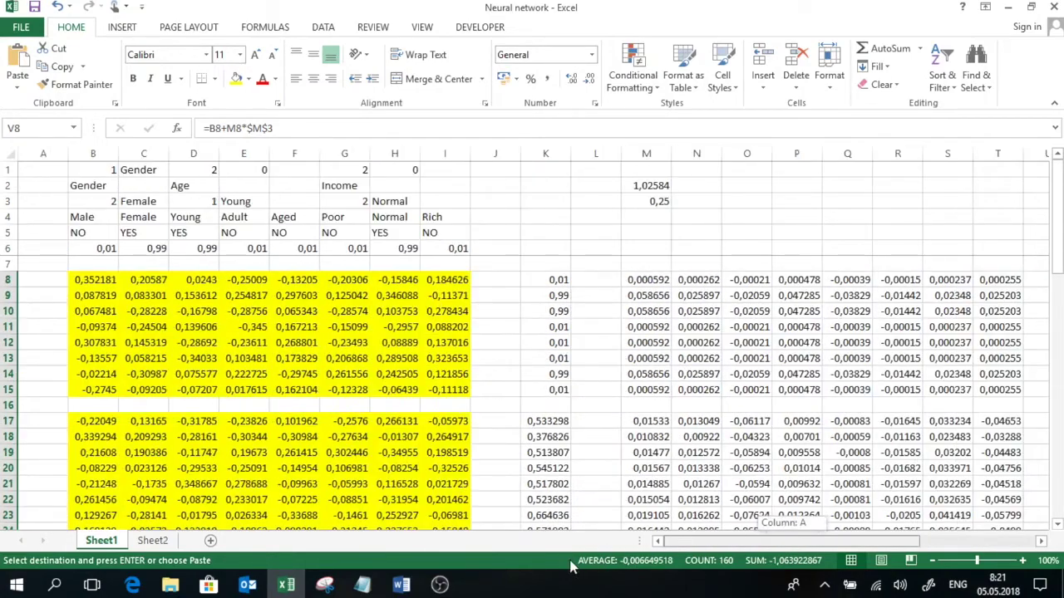
pyautogui.click(98, 281)
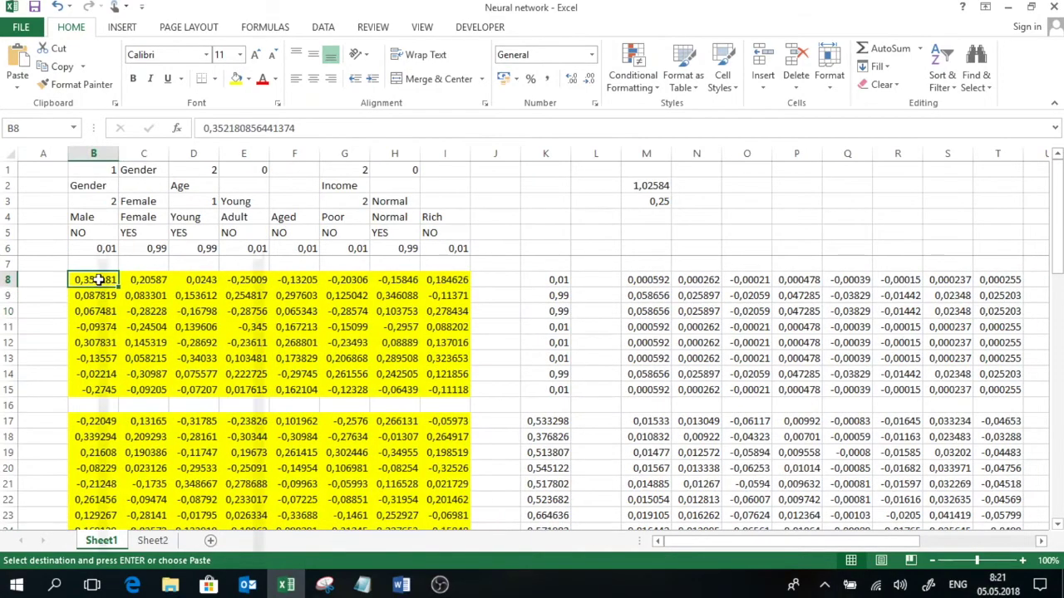
pyautogui.rightClick(98, 280)
pyautogui.click(154, 317)
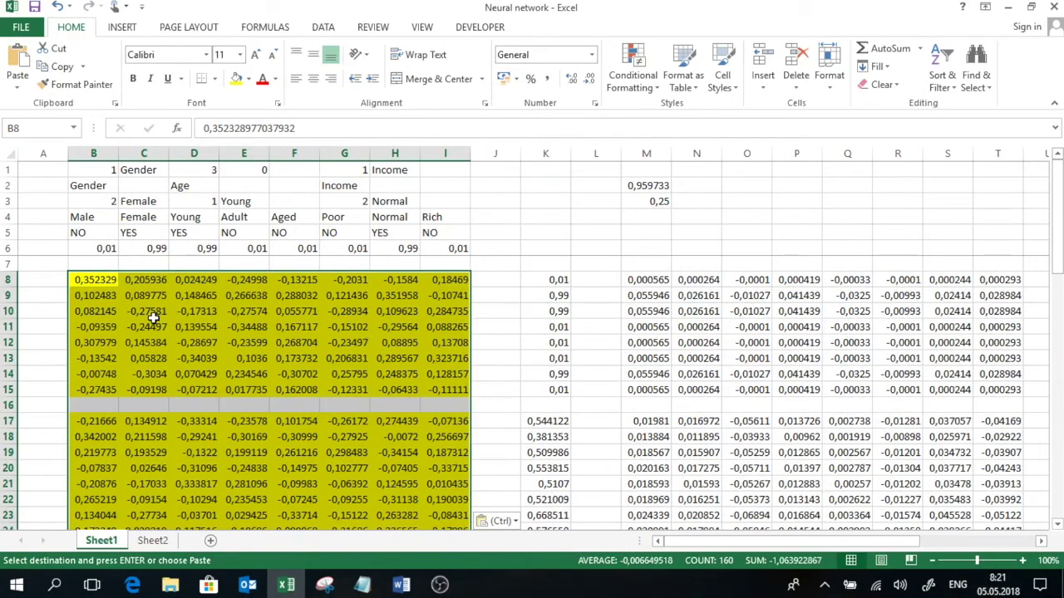
pyautogui.click(627, 187)
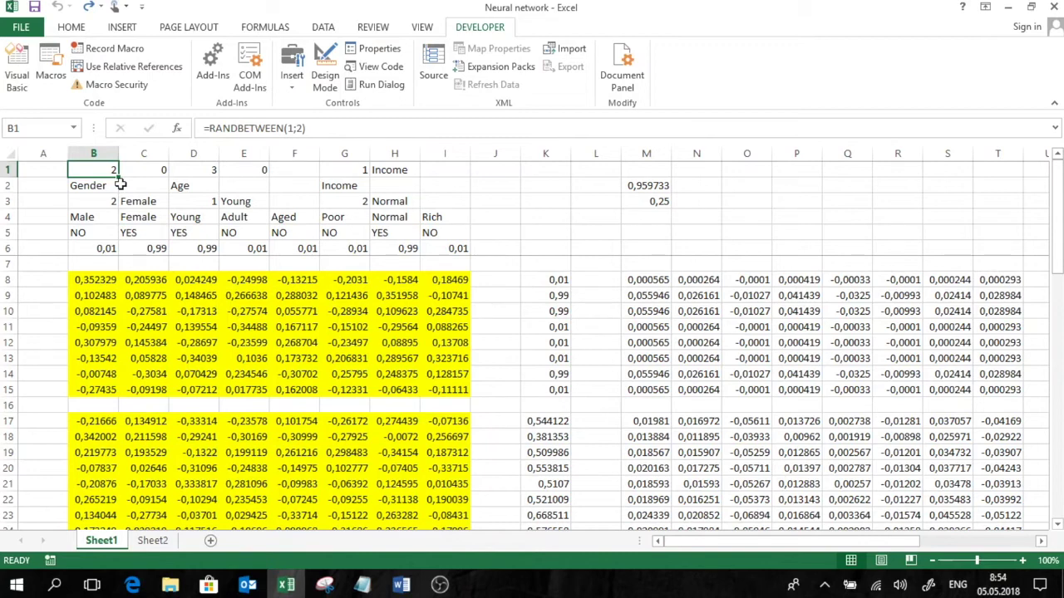
# Step: Copy the random customer formulas from B1:I1 to row 3 starting at B3
pyautogui.moveTo(114, 171); pyautogui.dragTo(434, 170)
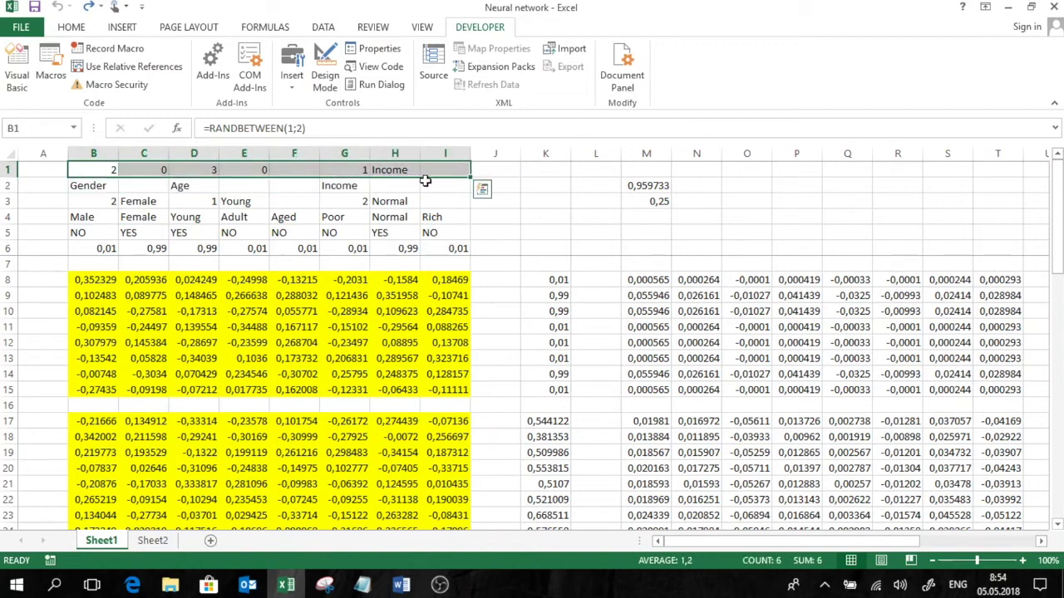
pyautogui.hotkey('ctrl', 'c')
pyautogui.click(108, 202)
pyautogui.hotkey('ctrl', 'v')
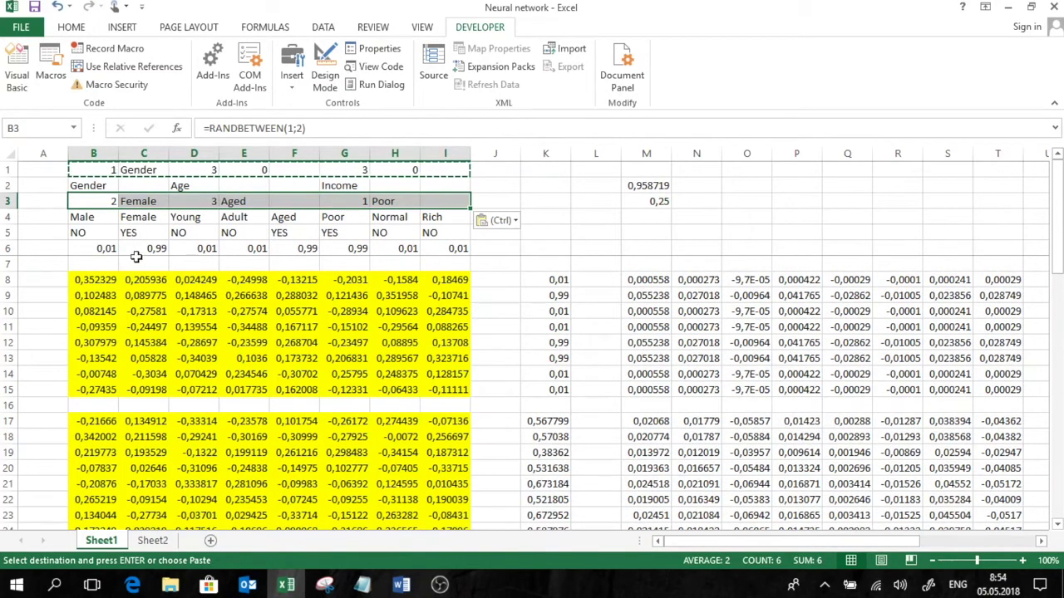
pyautogui.click(96, 262)
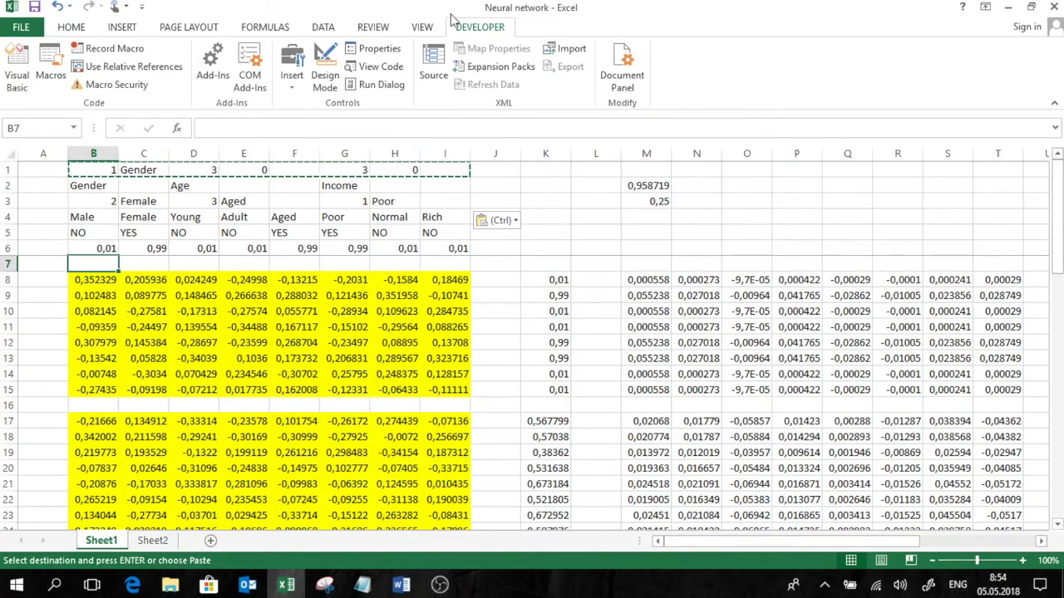
# Step: Check the Developer tab setting in the ribbon customization options
pyautogui.rightClick(712, 72)
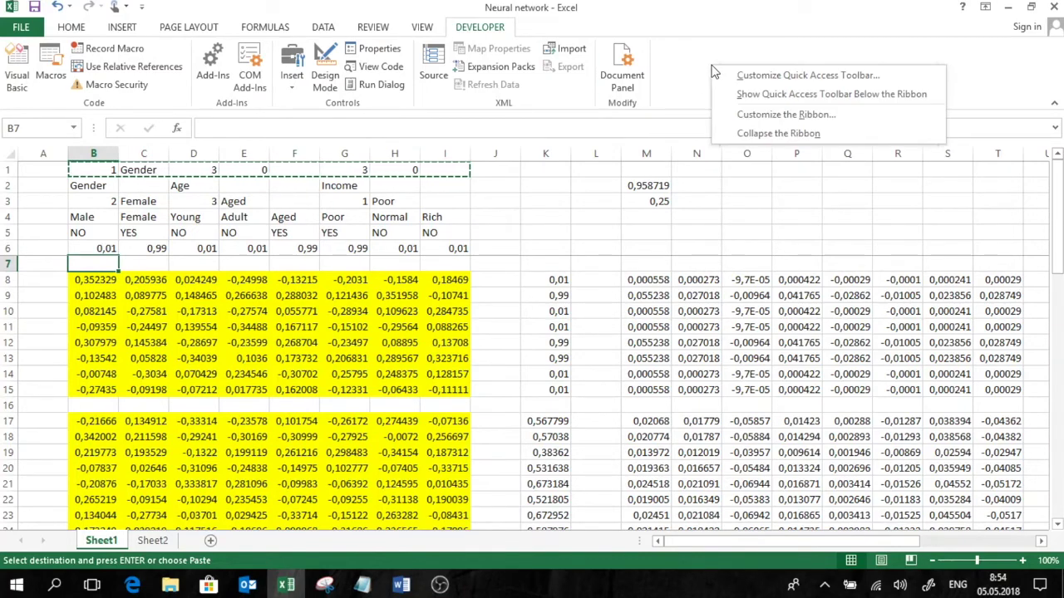
pyautogui.click(768, 115)
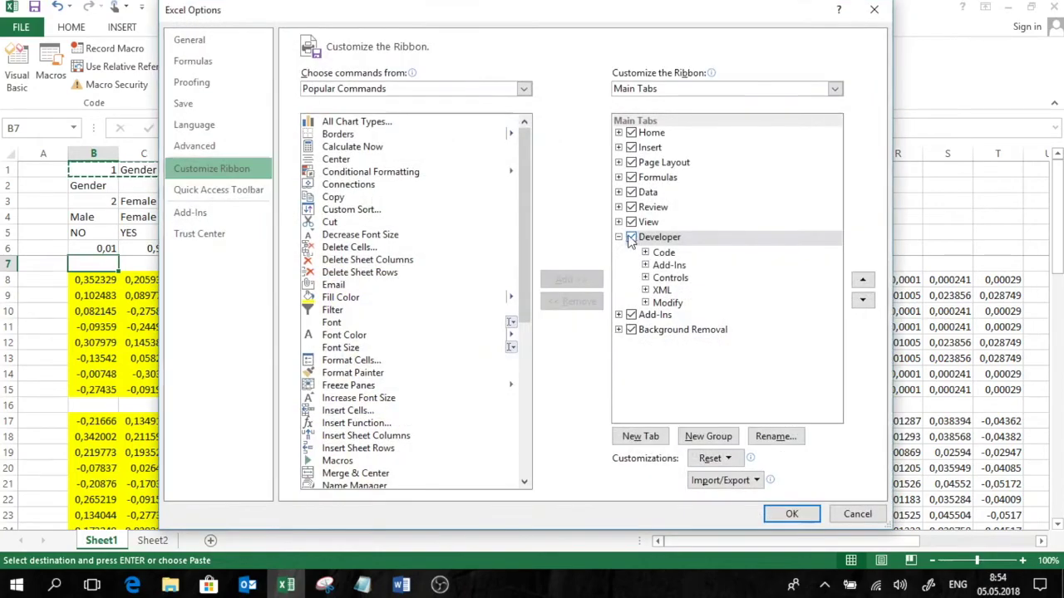
pyautogui.click(632, 238)
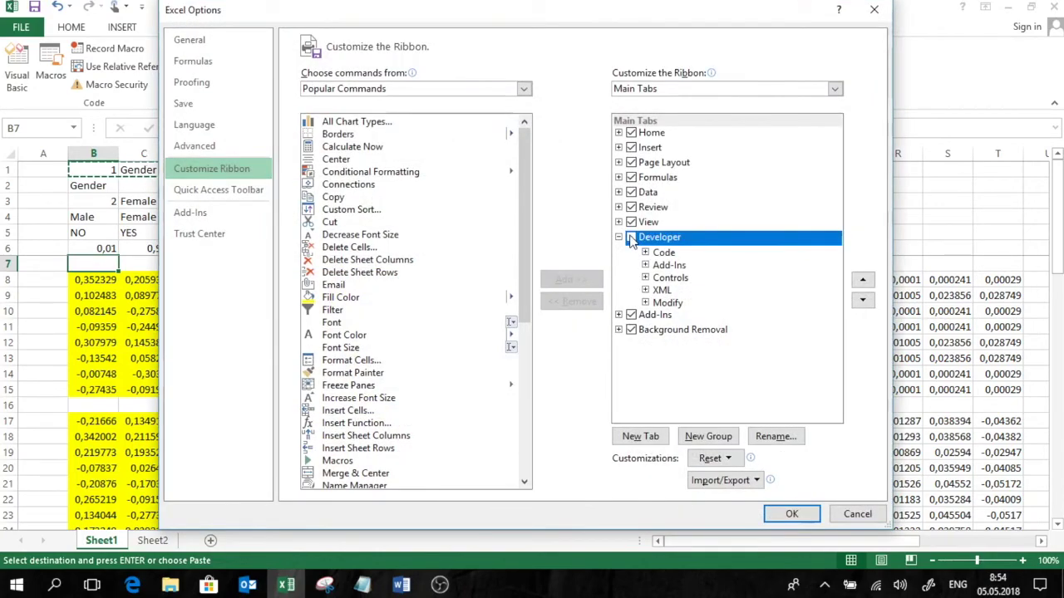
pyautogui.click(792, 514)
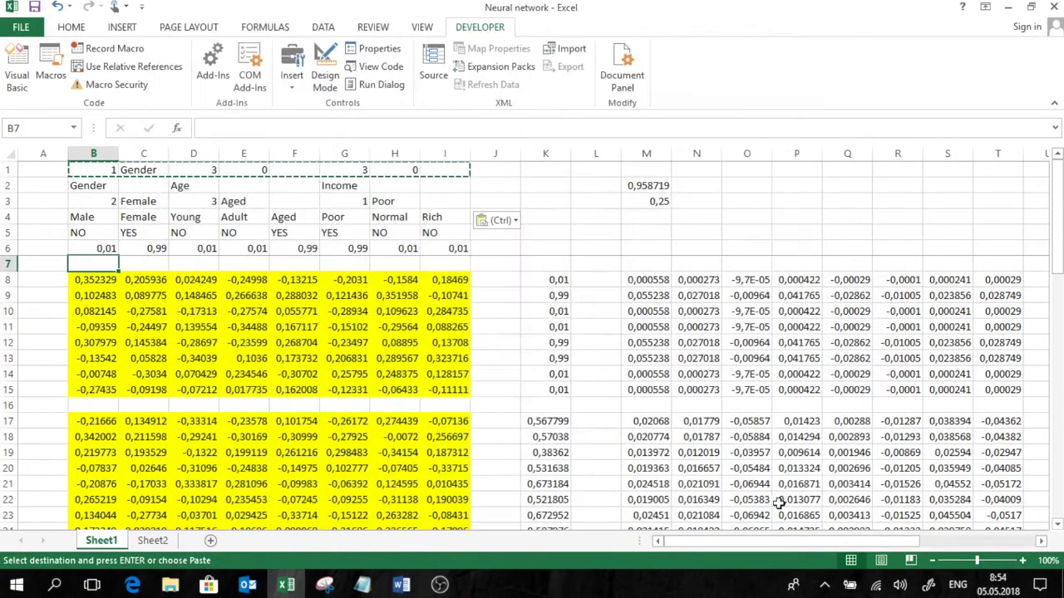
# Step: Start recording Macro1 in this workbook and copy the updated weights in V8:AC33
pyautogui.click(115, 50)
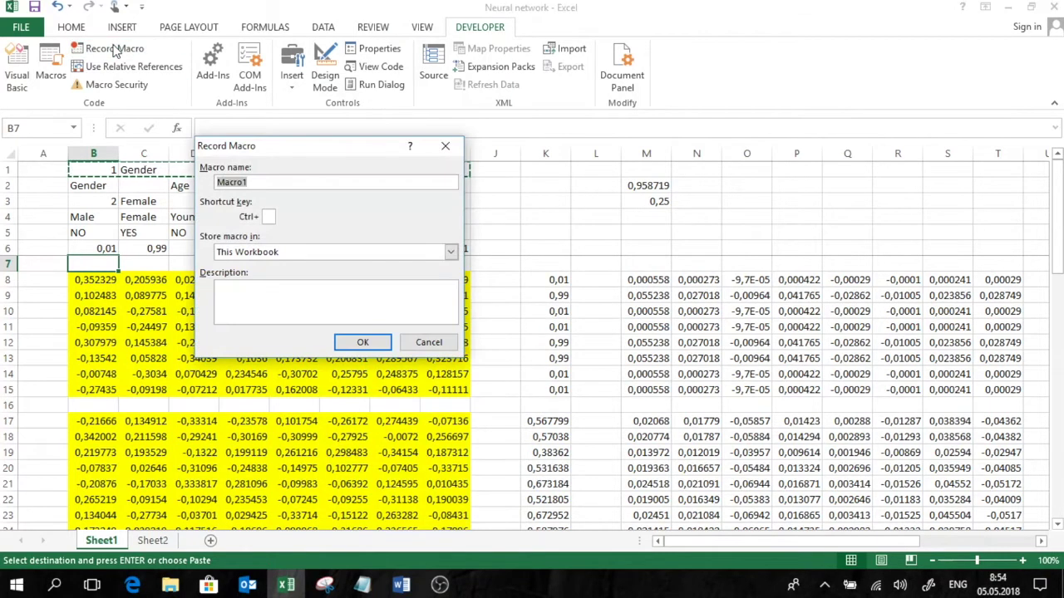
pyautogui.click(357, 343)
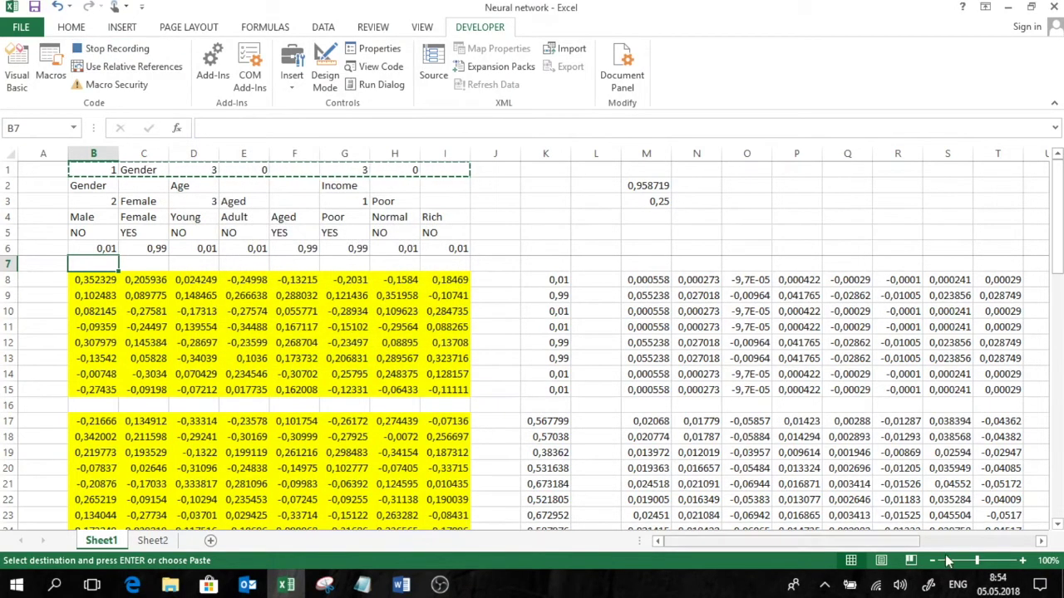
pyautogui.click(1043, 541)
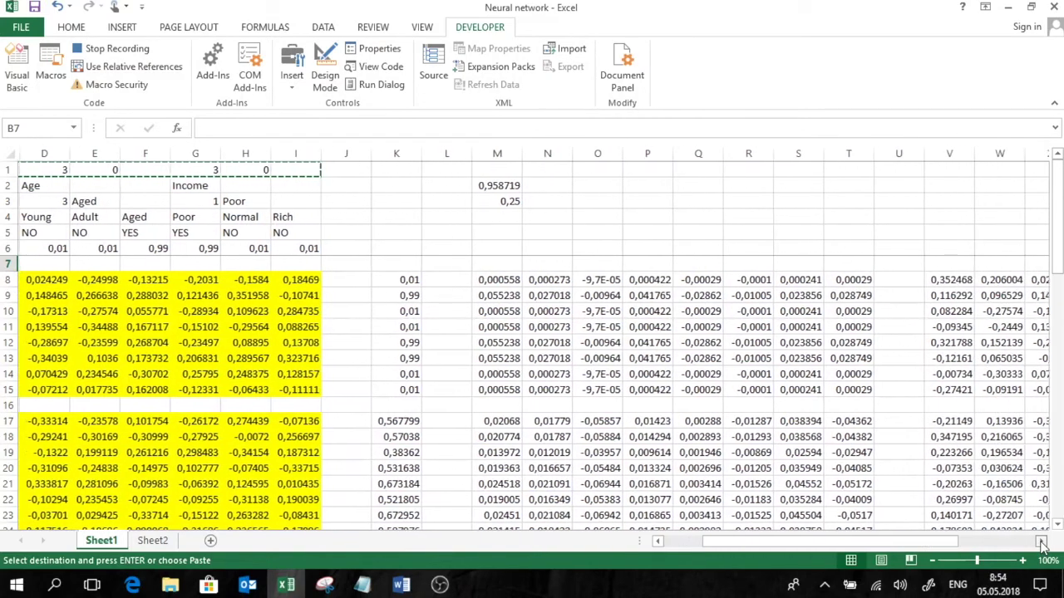
pyautogui.click(1042, 541)
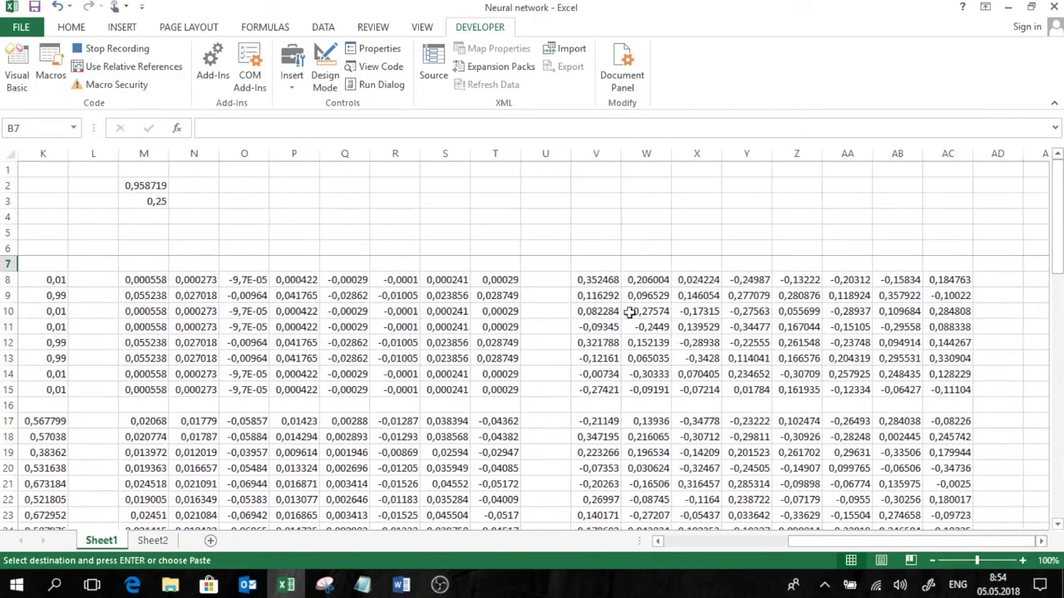
pyautogui.click(601, 281)
pyautogui.scroll(-4, 836, 408)
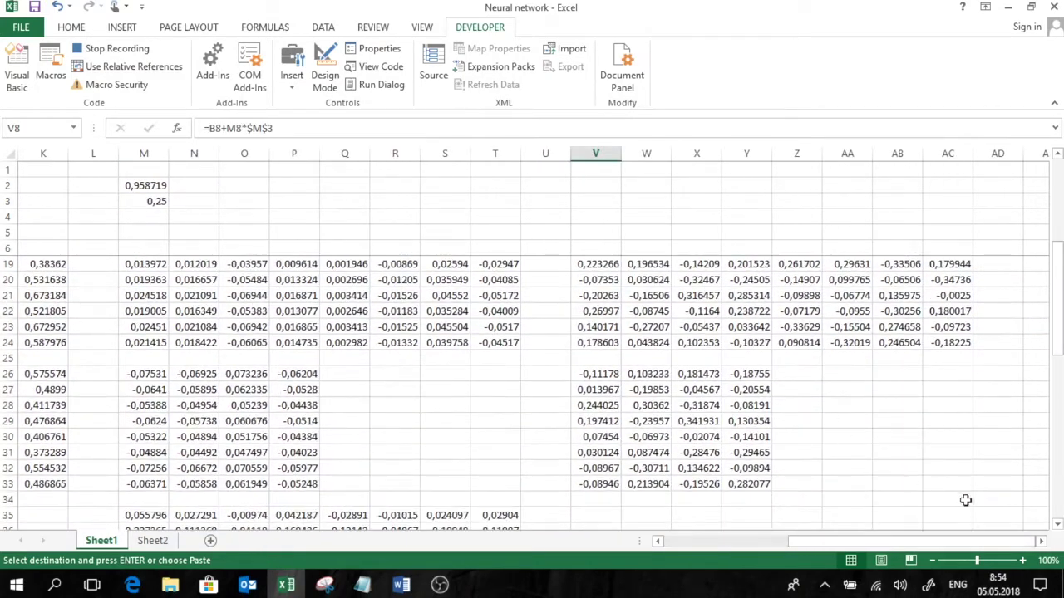
pyautogui.keyDown('shift'); pyautogui.click(931, 480); pyautogui.keyUp('shift')
pyautogui.hotkey('ctrl', 'c')
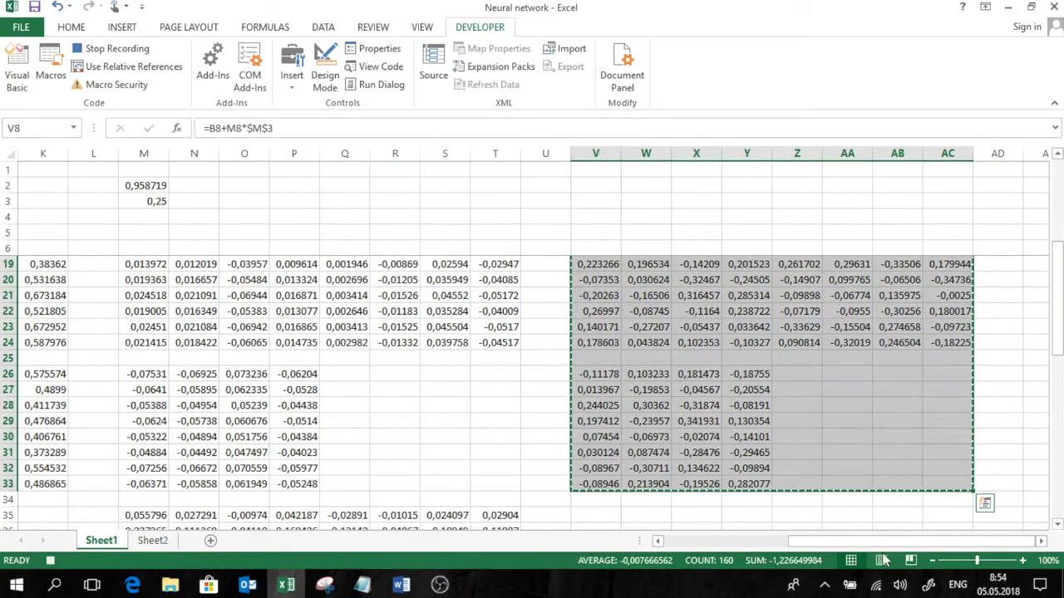
# Step: Paste the copied weights as values starting at B8 and stop recording the macro
pyautogui.moveTo(883, 541); pyautogui.dragTo(761, 541)
pyautogui.scroll(4, 108, 318)
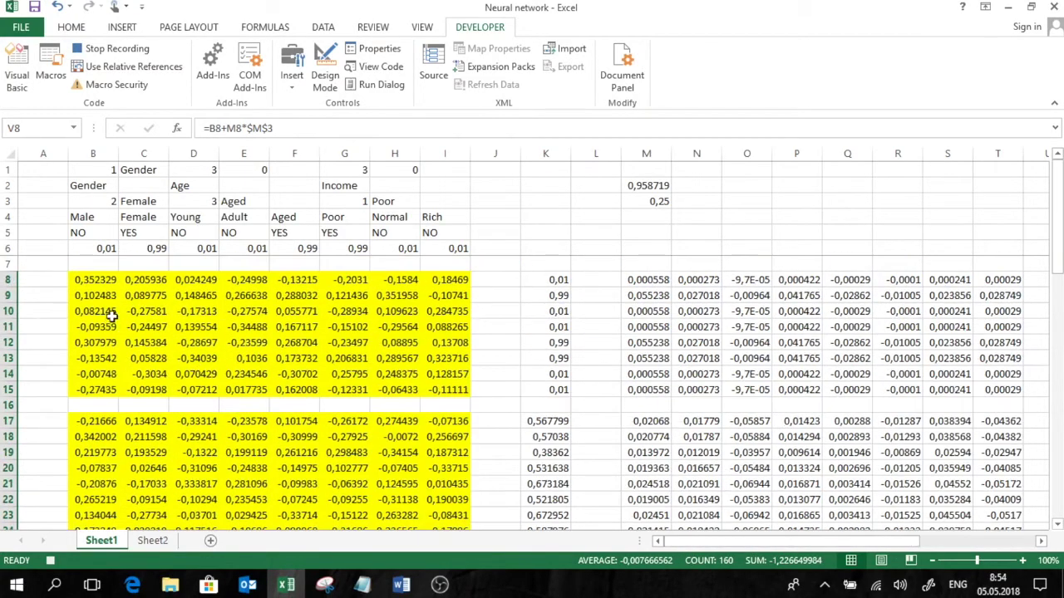
pyautogui.click(93, 280)
pyautogui.rightClick(95, 280)
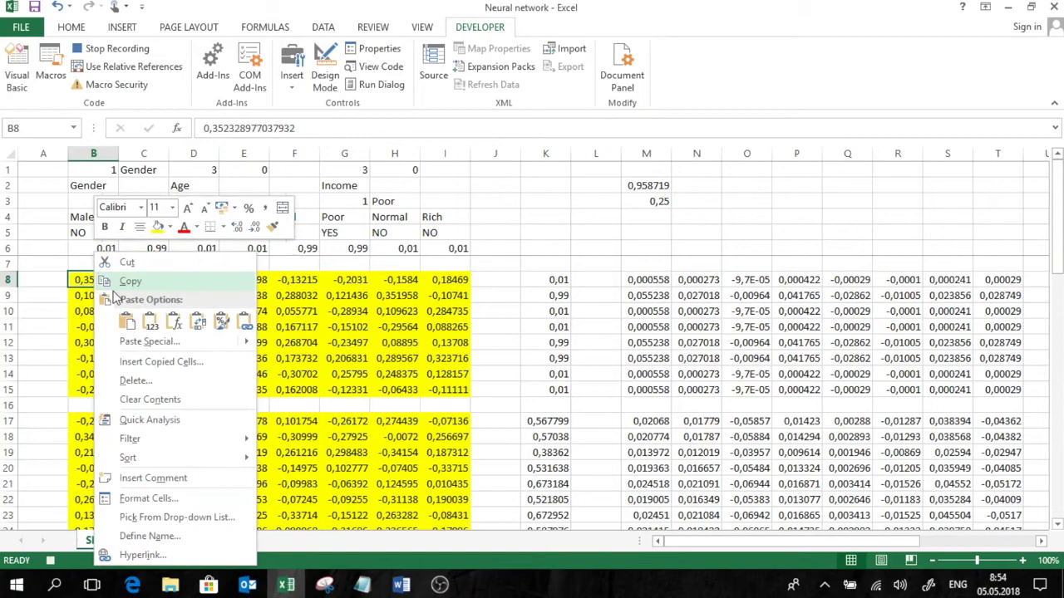
pyautogui.click(151, 324)
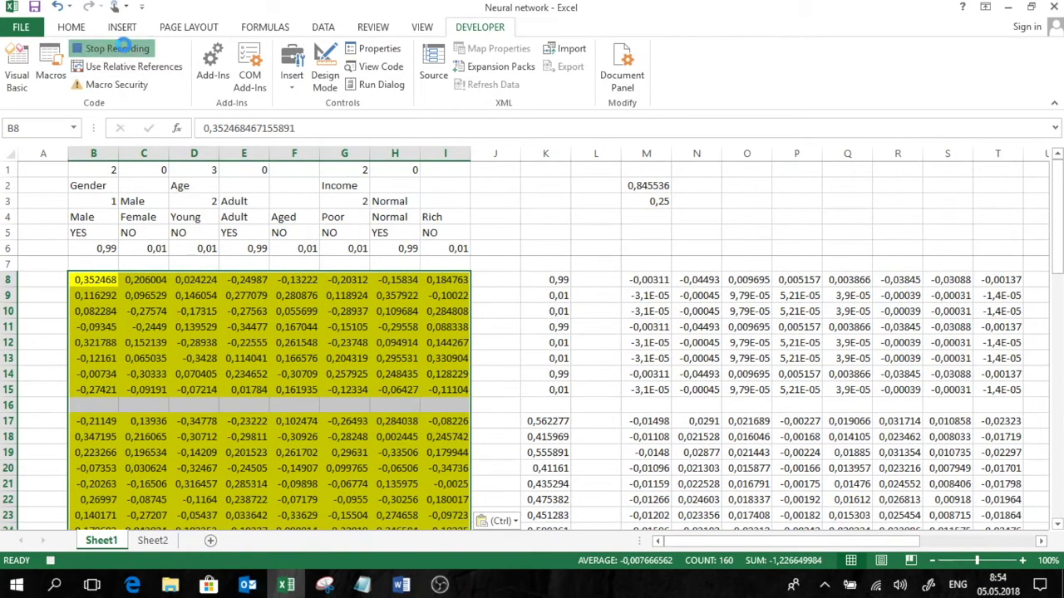
pyautogui.click(123, 50)
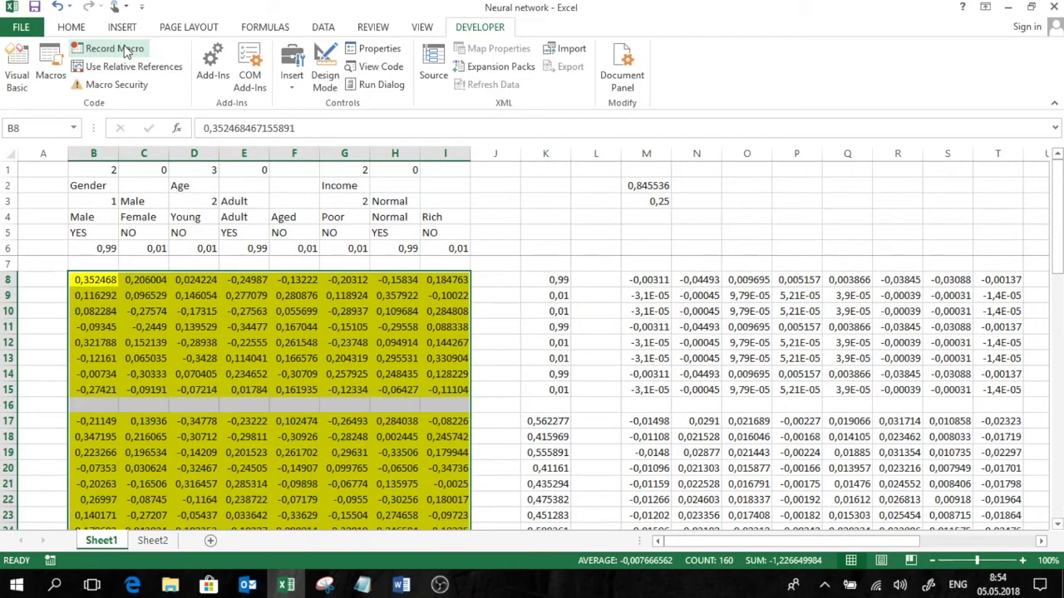
# Step: Insert a form button beside M2:M3, covering about N2:P3, and assign Macro1 to it
pyautogui.click(293, 85)
pyautogui.click(283, 121)
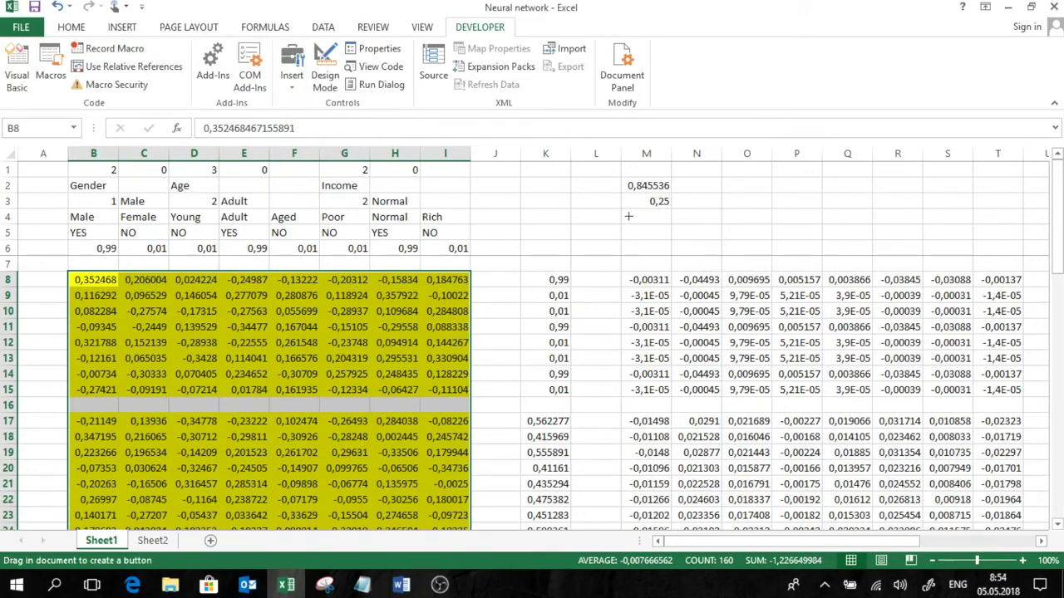
pyautogui.moveTo(693, 179); pyautogui.dragTo(806, 209)
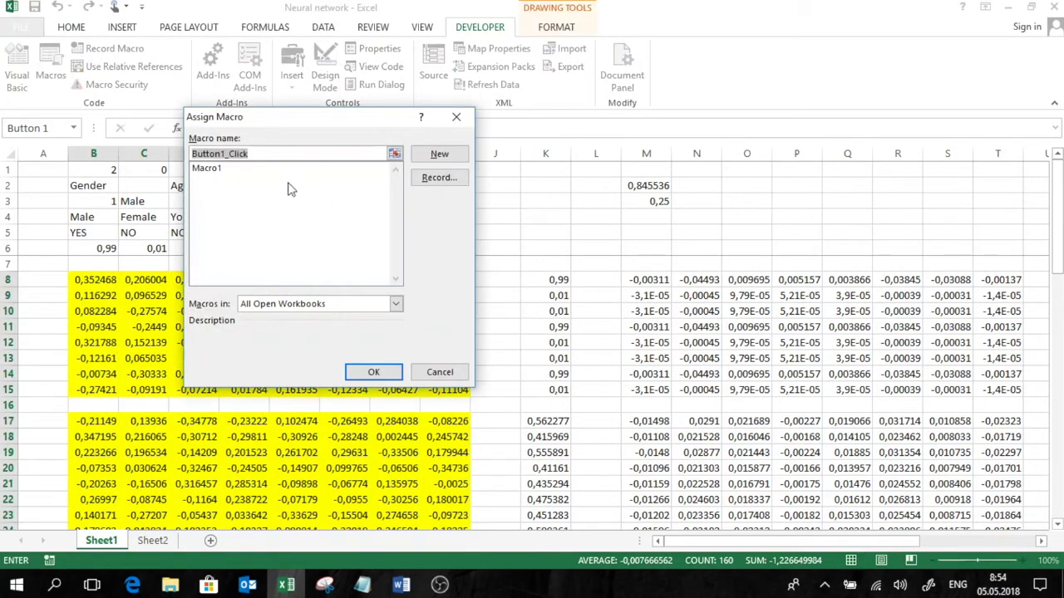
pyautogui.click(213, 170)
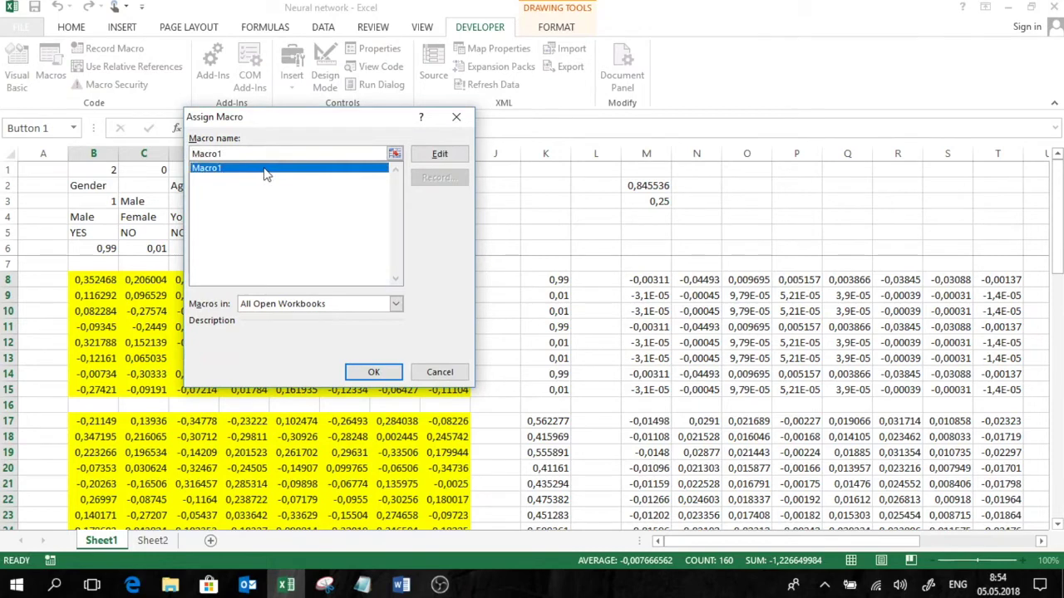
pyautogui.click(374, 372)
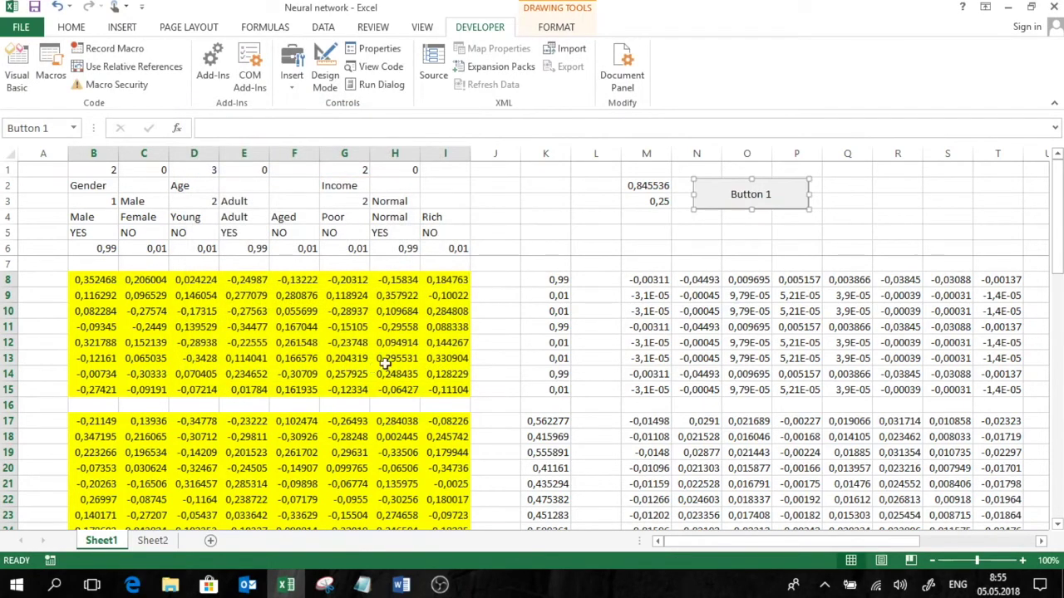
pyautogui.click(711, 230)
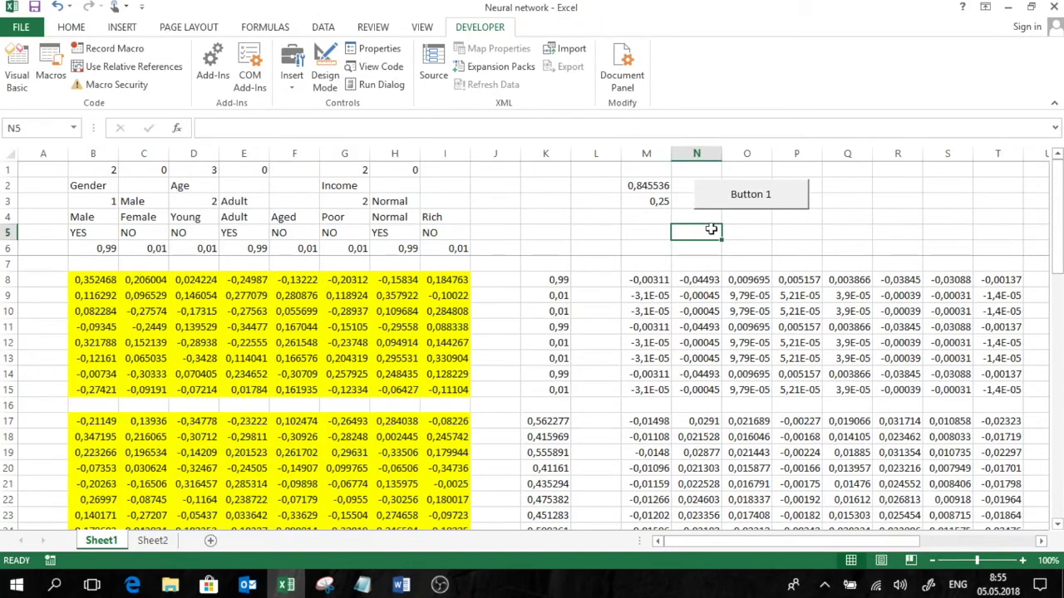
# Step: Run the weight update macro five times with Button 1
pyautogui.click(741, 200)
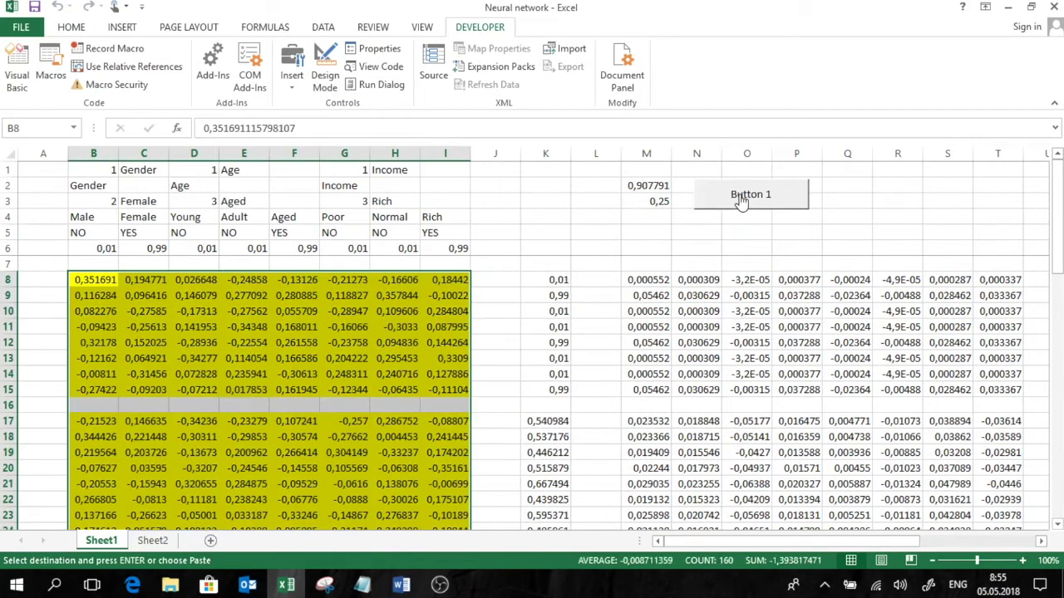
pyautogui.click(740, 199)
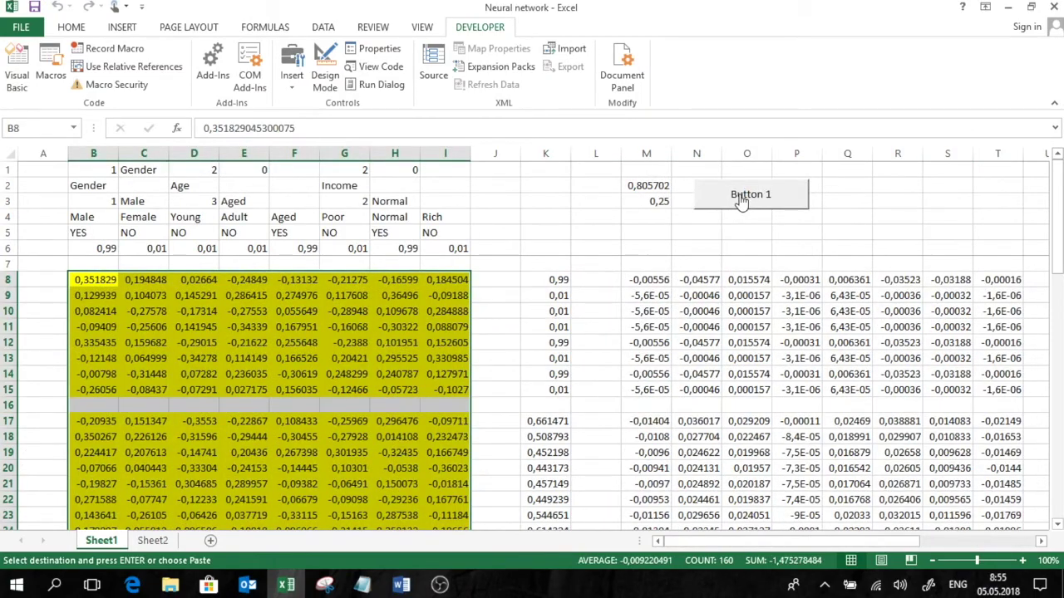
pyautogui.click(740, 199)
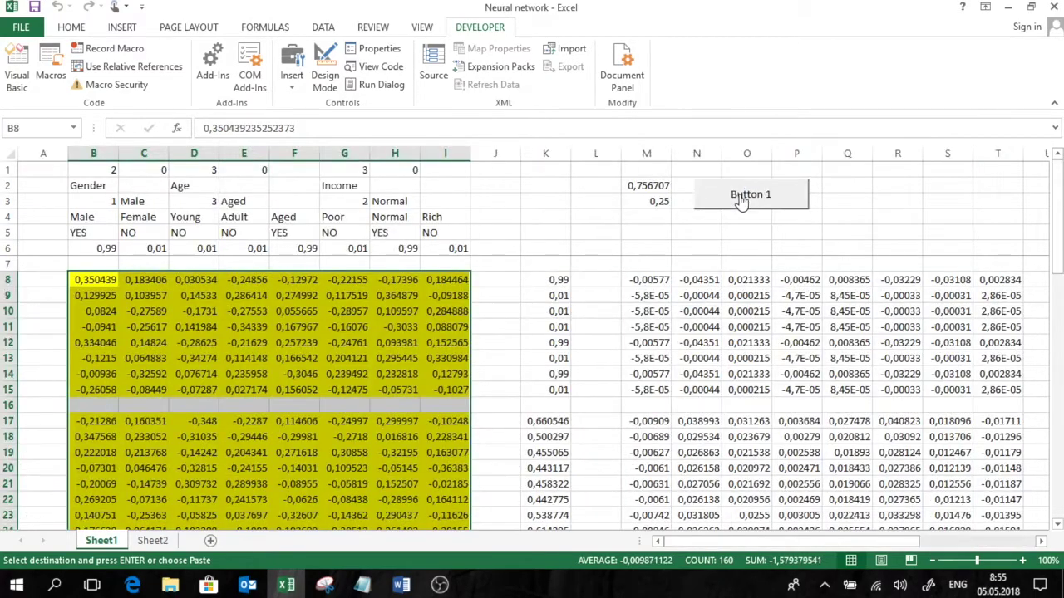
pyautogui.click(740, 200)
pyautogui.click(741, 199)
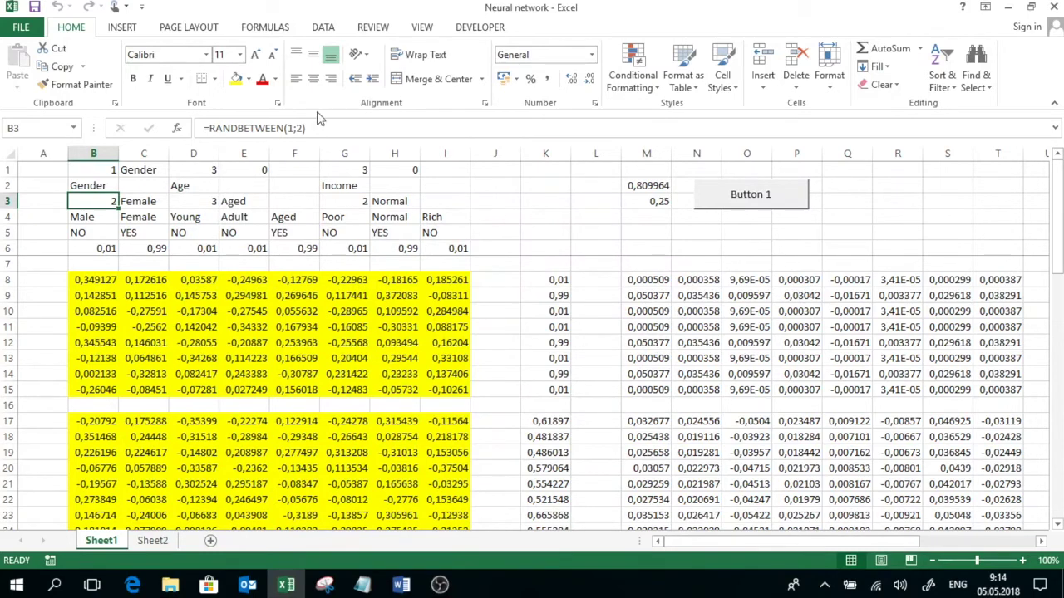
# Step: Open Macro1's code for editing and delete the recorded scrolling lines and the separate selection of V8
pyautogui.click(477, 29)
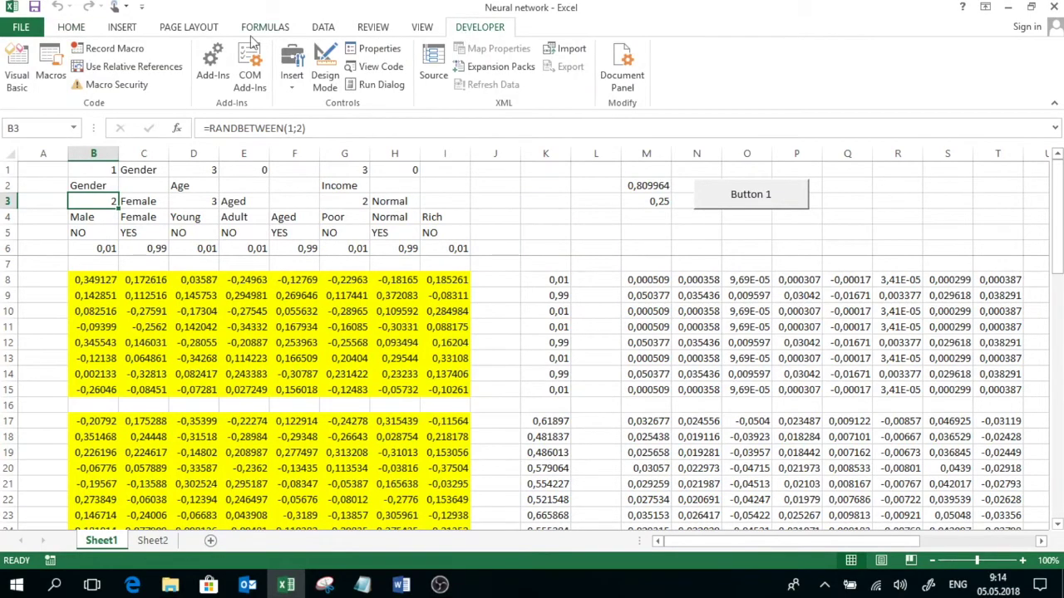
pyautogui.click(49, 74)
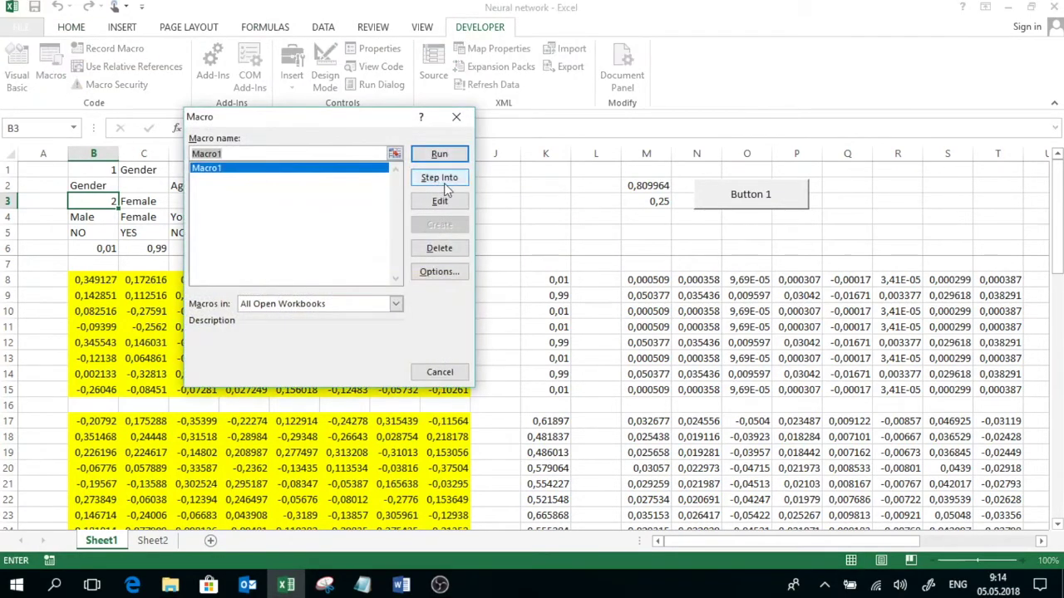
pyautogui.click(451, 200)
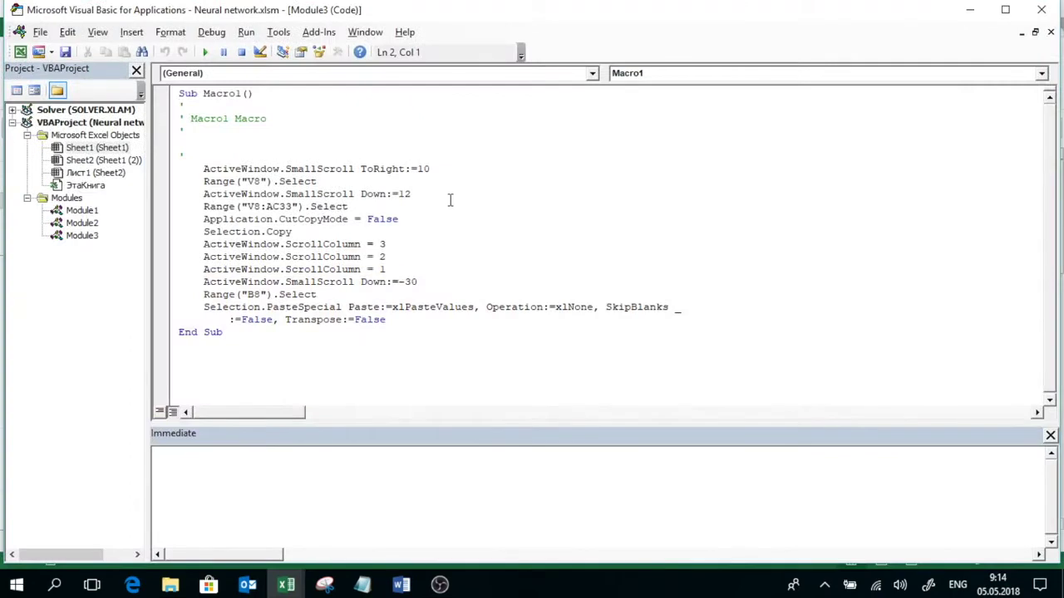
pyautogui.moveTo(357, 208); pyautogui.dragTo(199, 208)
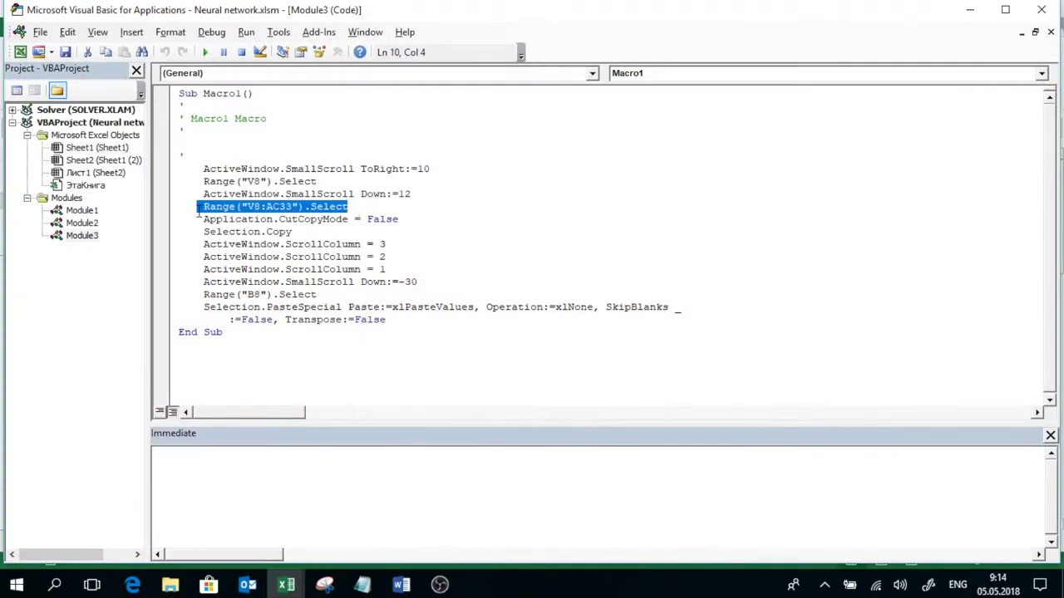
pyautogui.moveTo(419, 193); pyautogui.dragTo(178, 168)
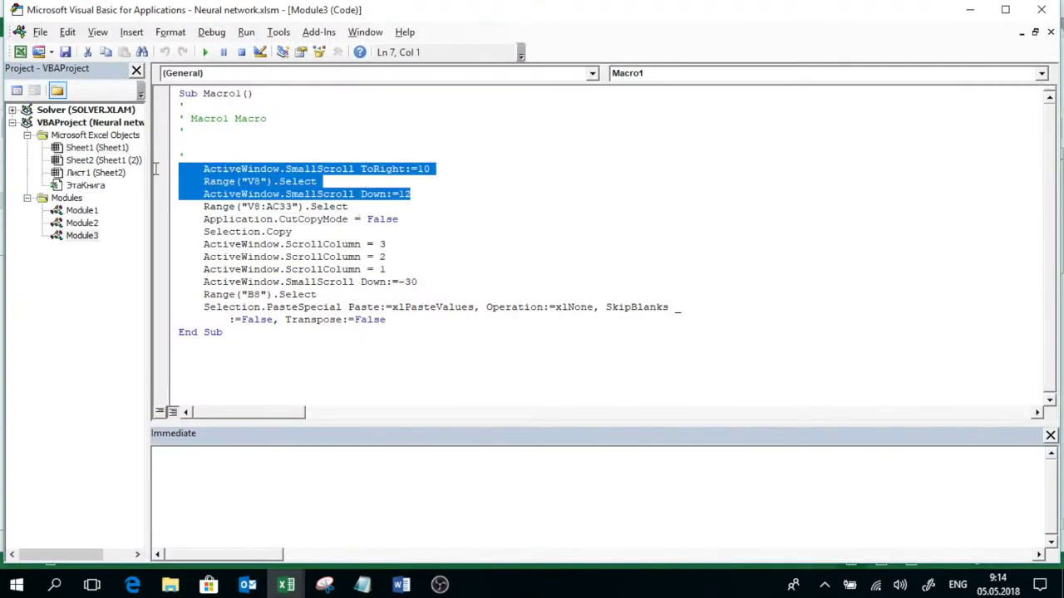
pyautogui.press('Delete')
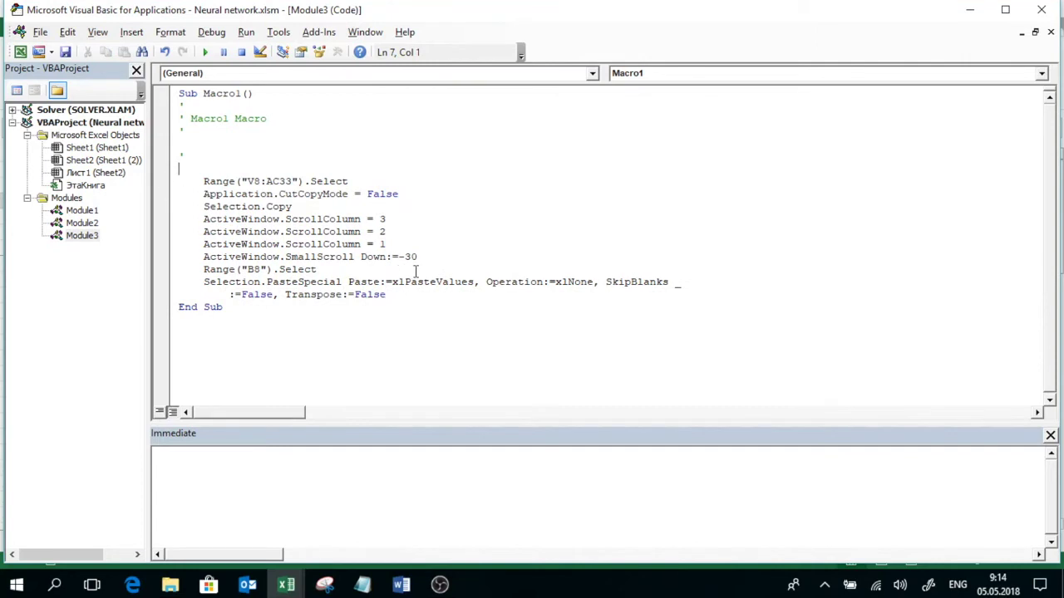
pyautogui.moveTo(432, 257); pyautogui.dragTo(130, 223)
pyautogui.press('Delete')
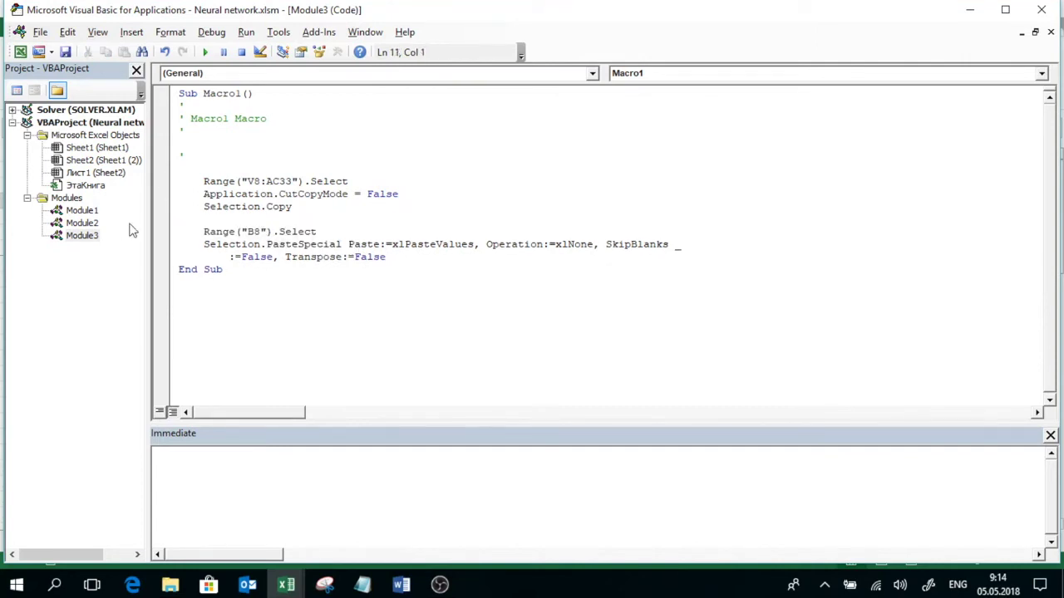
# Step: Add a For i = 1 To 100 ... Next i loop above the range selection code, with blank lines inside it
pyautogui.click(226, 166)
pyautogui.press('Tab')
pyautogui.press('Return')
pyautogui.press('Up')
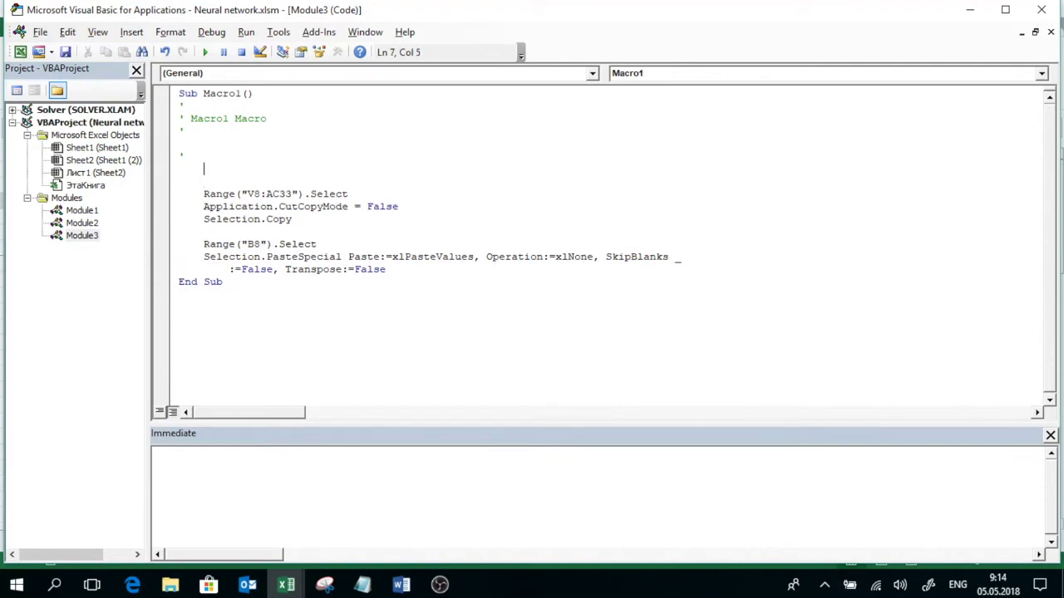
pyautogui.write('for i=1 to 100')
pyautogui.press('Return')
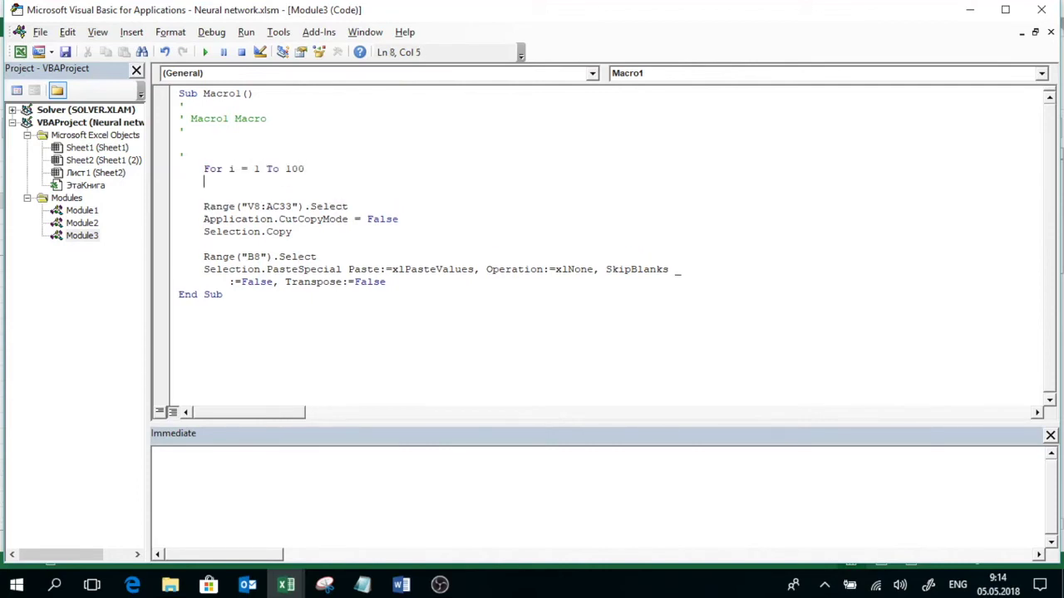
pyautogui.write('next i')
pyautogui.press('Return')
pyautogui.click(335, 169)
pyautogui.press('Return')
pyautogui.press('Return')
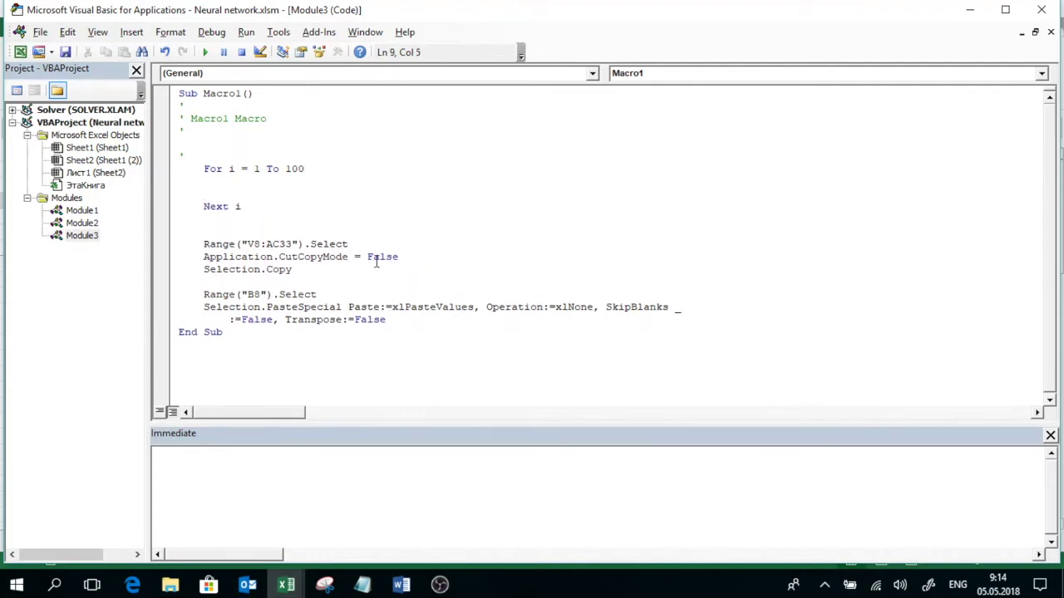
# Step: Move the code that copies V8:AC33 and pastes its values at B8 inside the For loop
pyautogui.moveTo(392, 320); pyautogui.dragTo(206, 240)
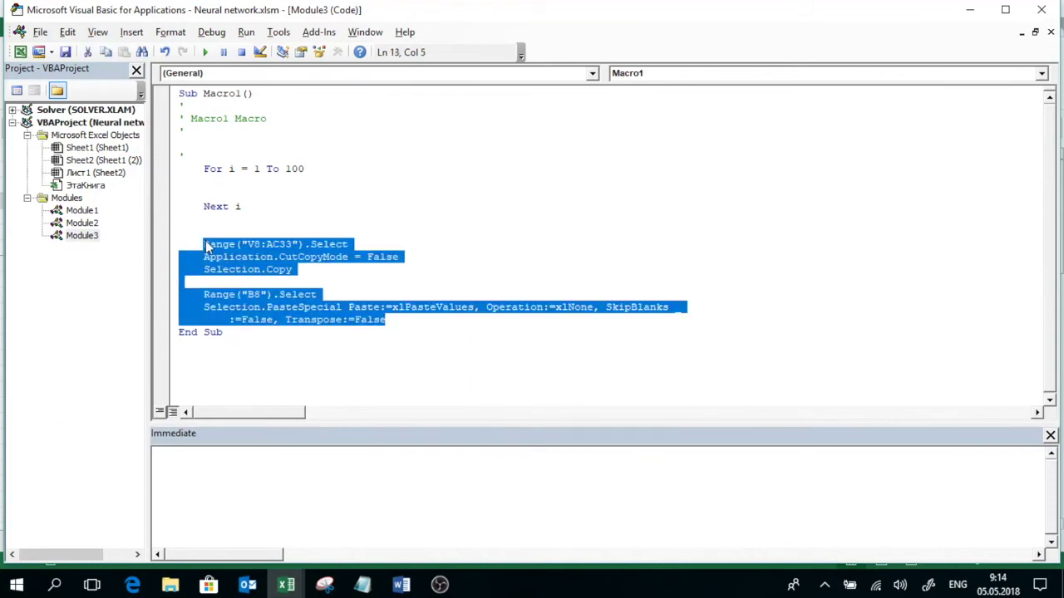
pyautogui.hotkey('ctrl', 'x')
pyautogui.click(225, 194)
pyautogui.hotkey('ctrl', 'v')
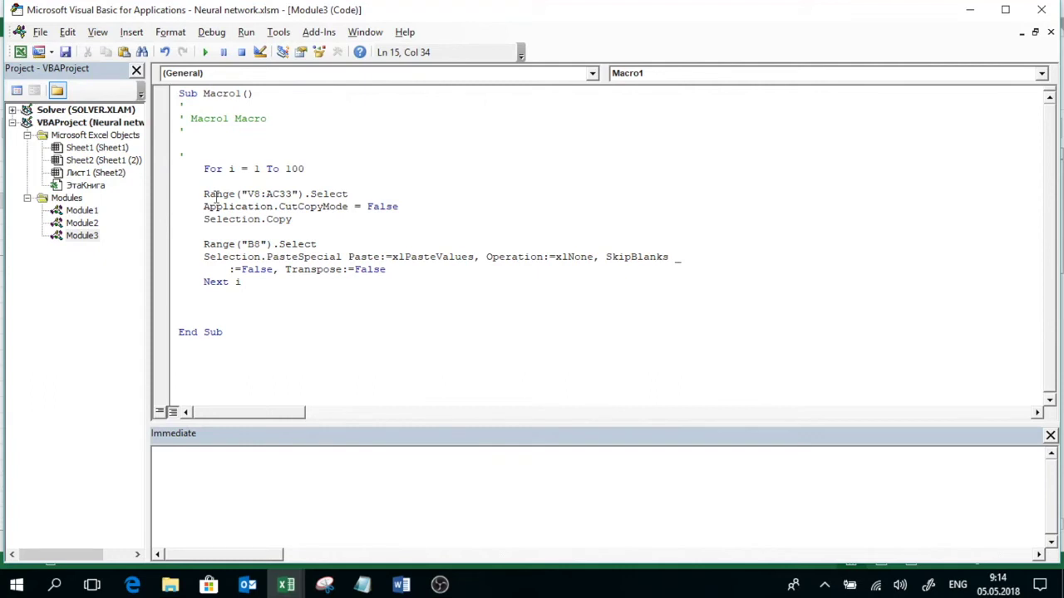
# Step: Add a Calculate statement as the loop's first line and close the code editor
pyautogui.click(222, 182)
pyautogui.write('calculate')
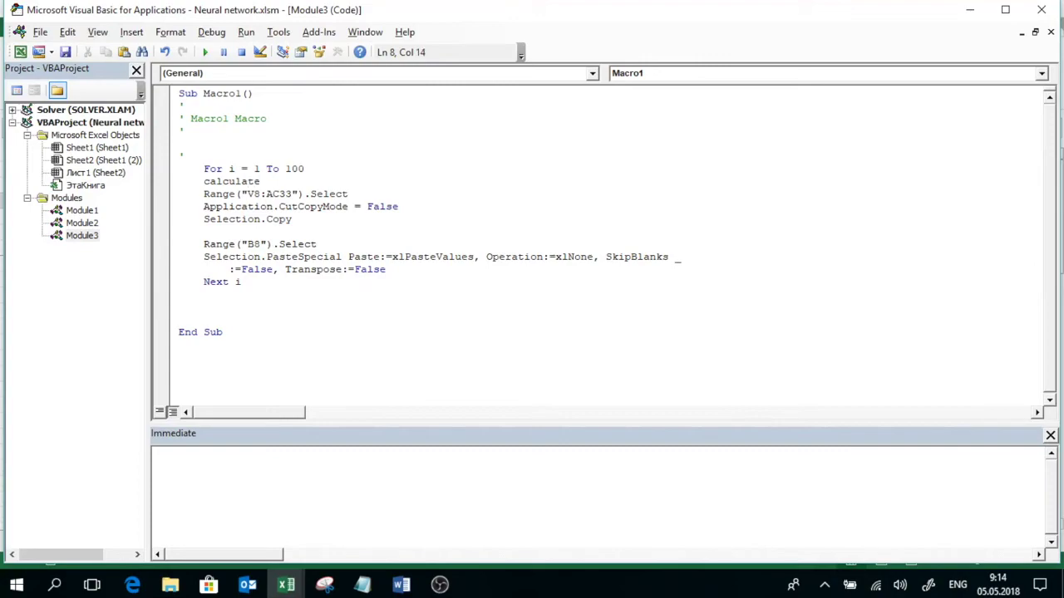
pyautogui.click(255, 256)
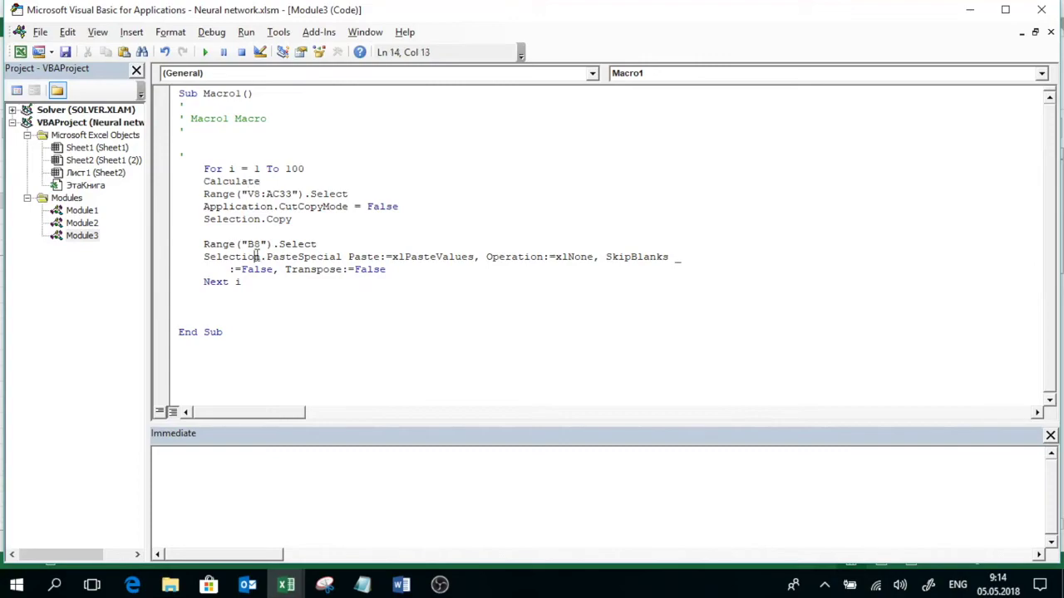
pyautogui.click(1054, 11)
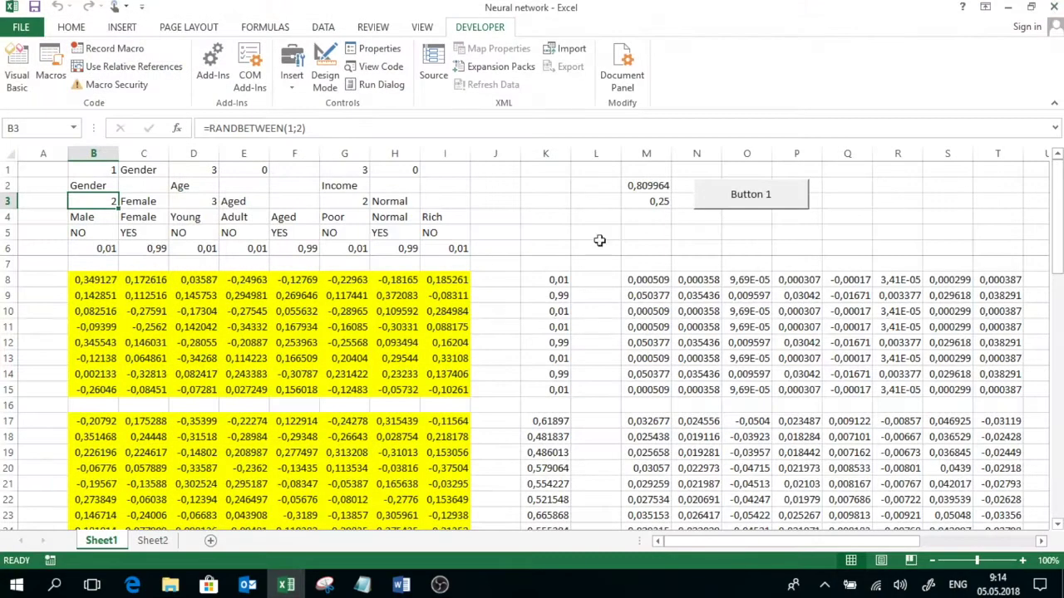
# Step: Run the looped weight update macro twice with Button 1
pyautogui.click(487, 243)
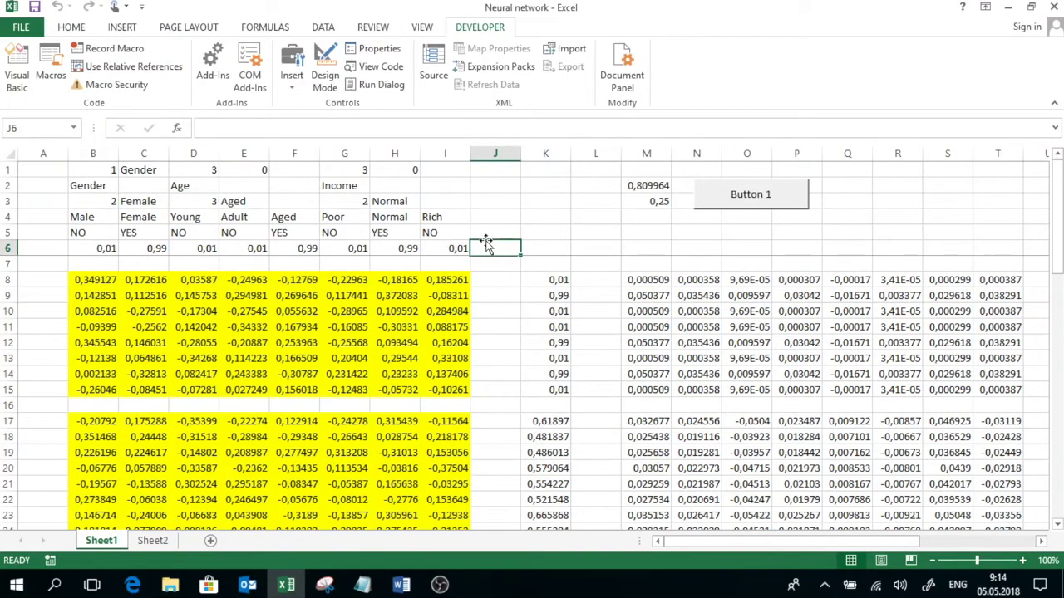
pyautogui.click(739, 194)
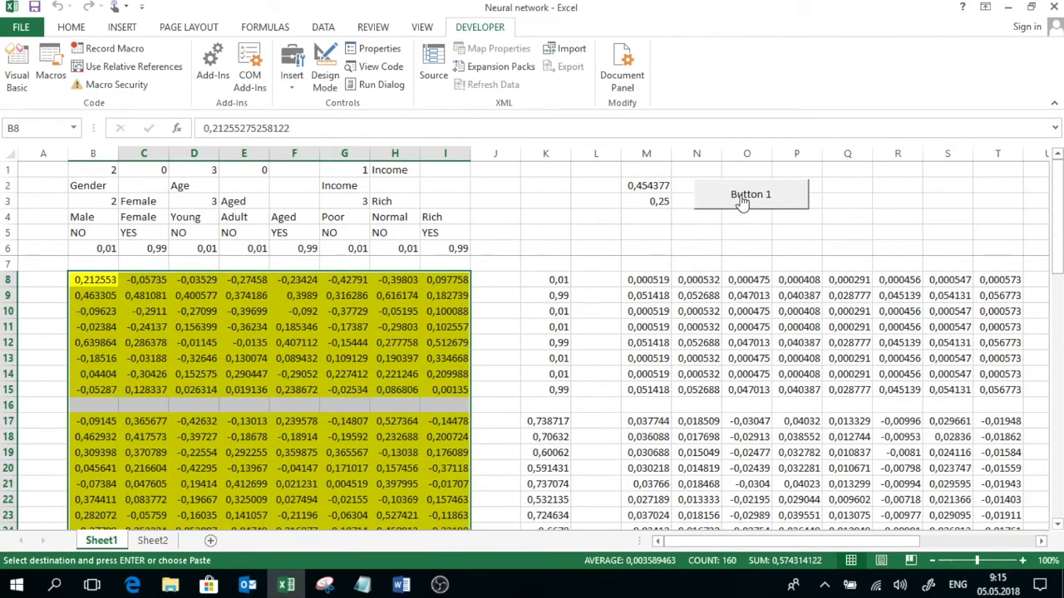
pyautogui.click(740, 199)
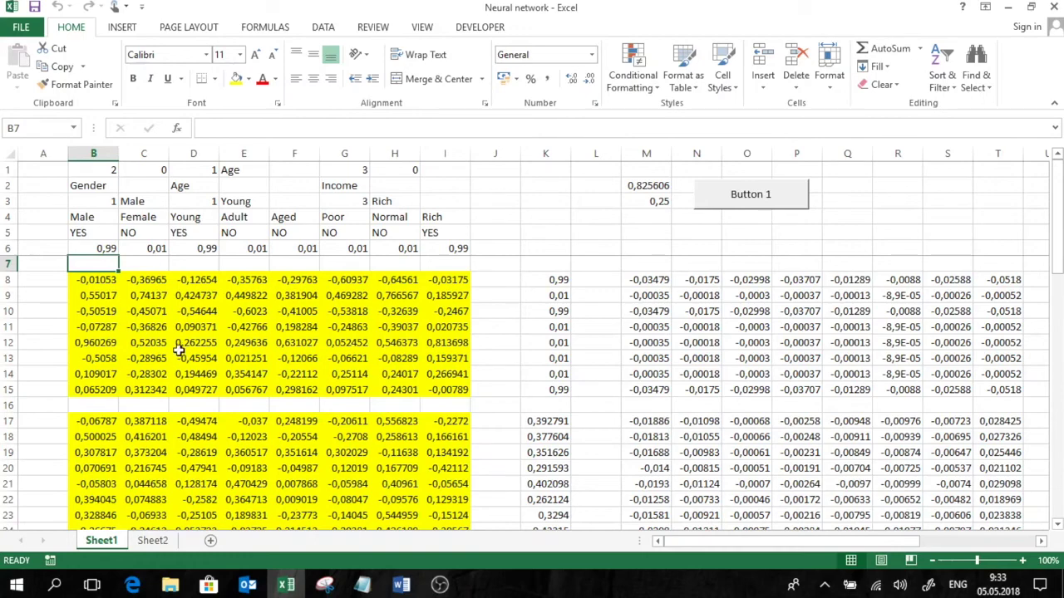
# Step: Enter =IF(C45=E45;1;0) in A1 to flag whether the network's chosen product matches the correct one
pyautogui.scroll(-10, 189, 364)
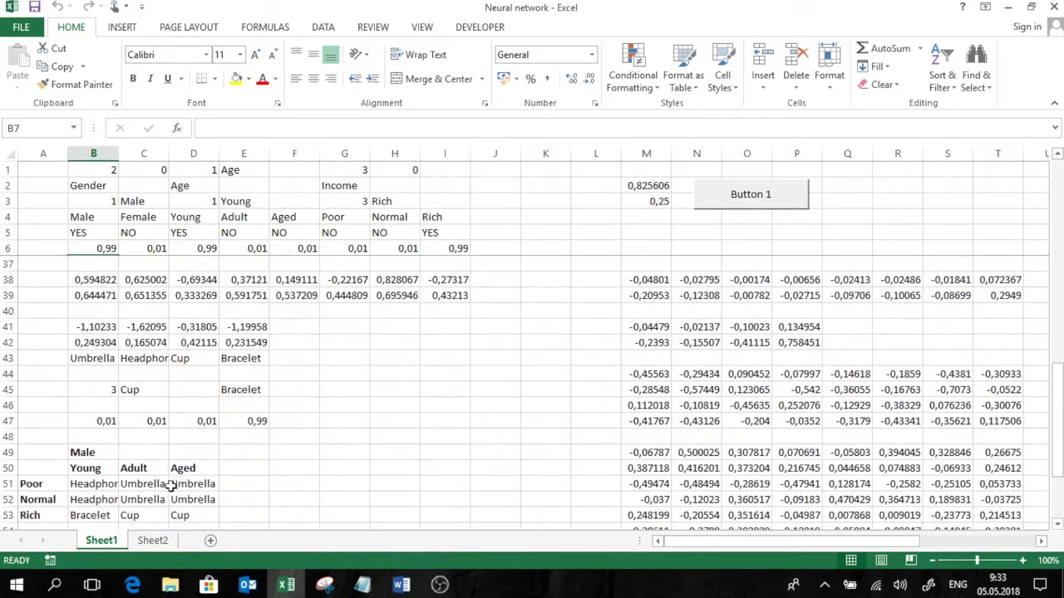
pyautogui.click(152, 389)
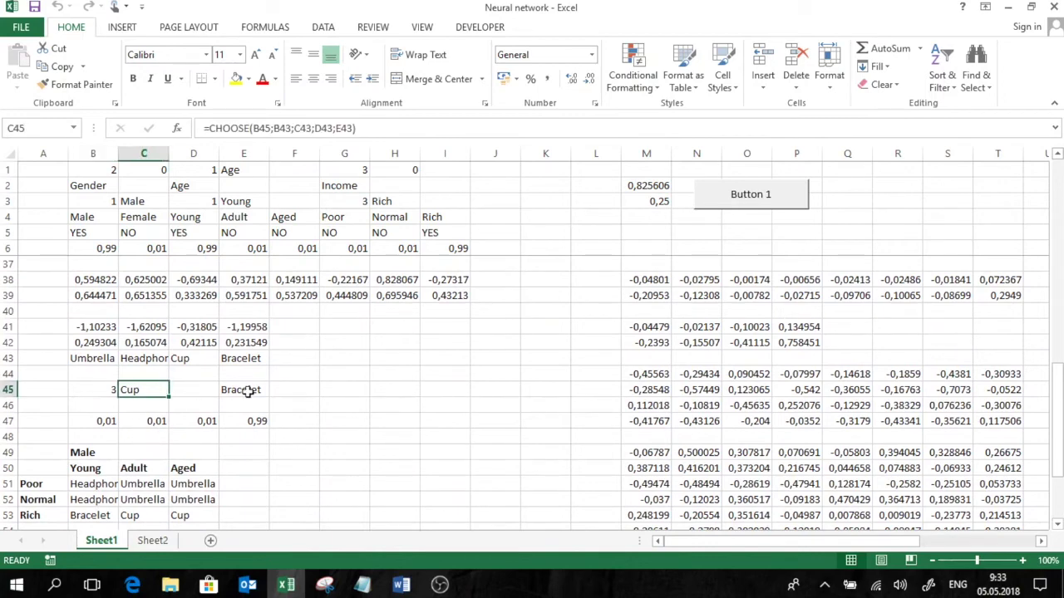
pyautogui.click(250, 390)
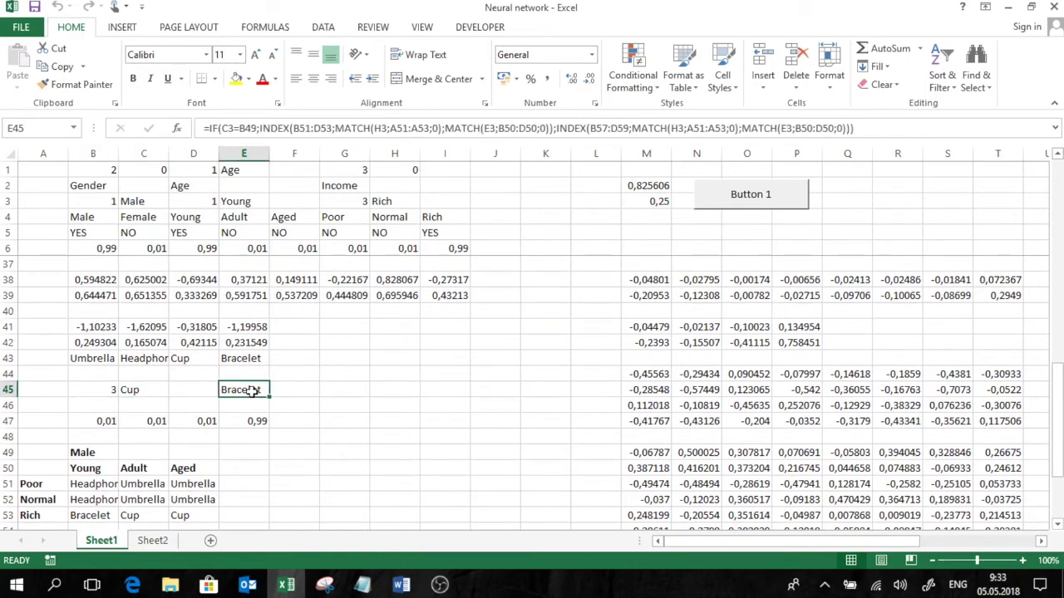
pyautogui.click(48, 170)
pyautogui.write('=')
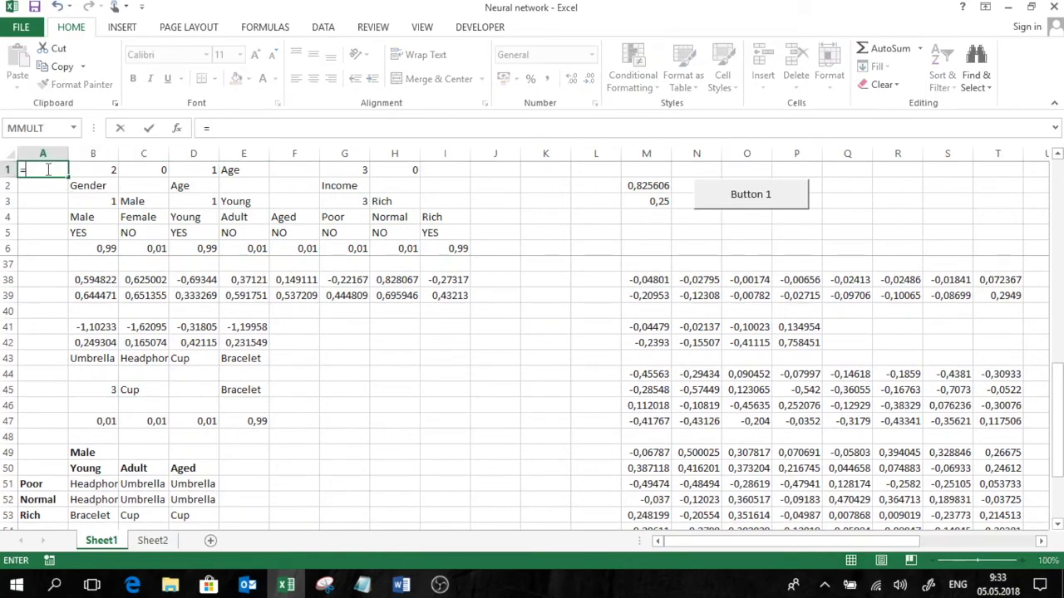
pyautogui.write('if(')
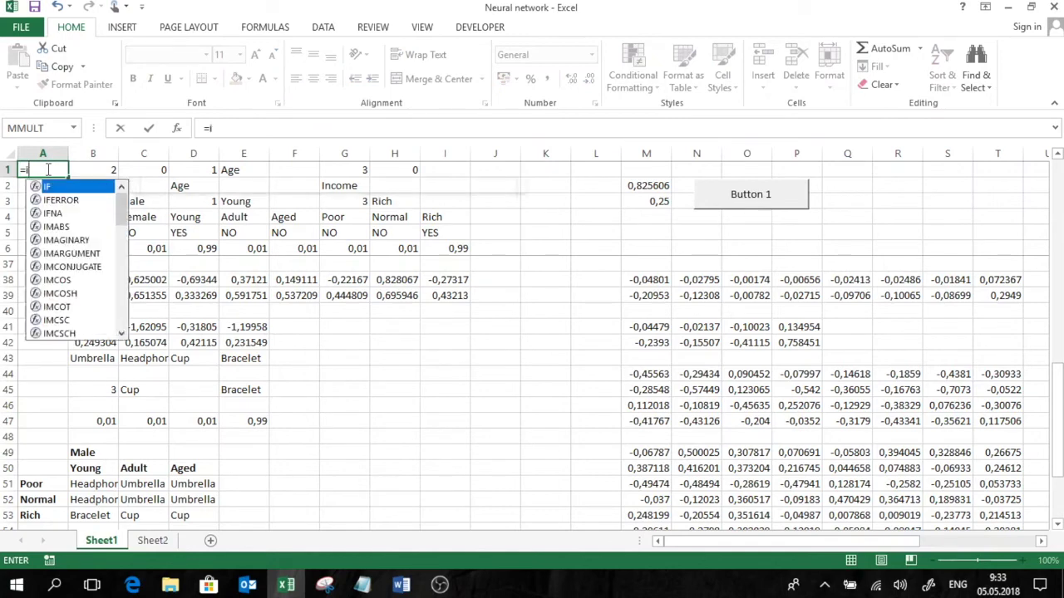
pyautogui.click(133, 389)
pyautogui.write('=')
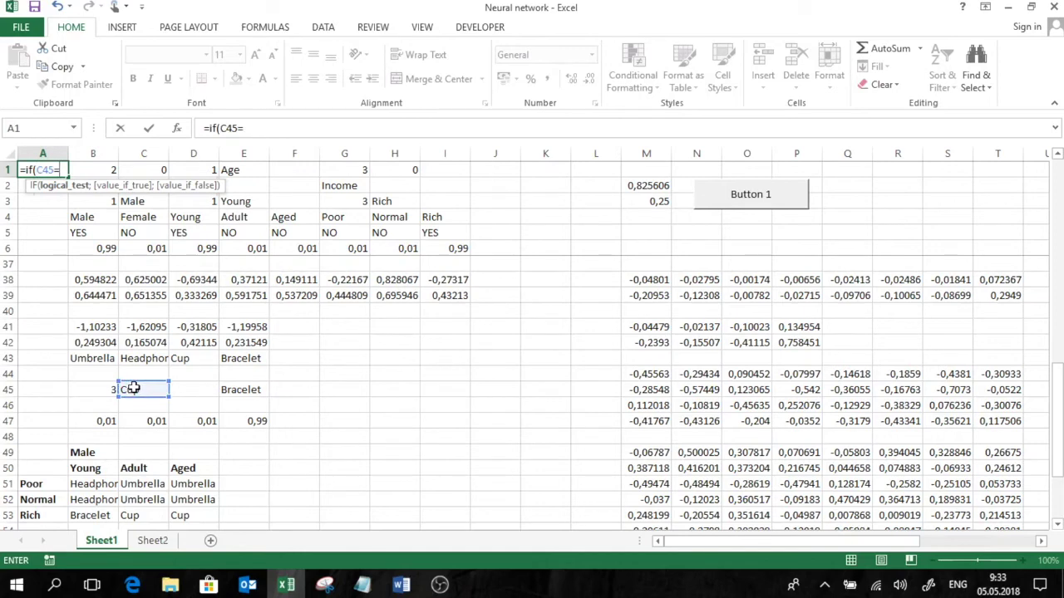
pyautogui.click(264, 396)
pyautogui.write(';')
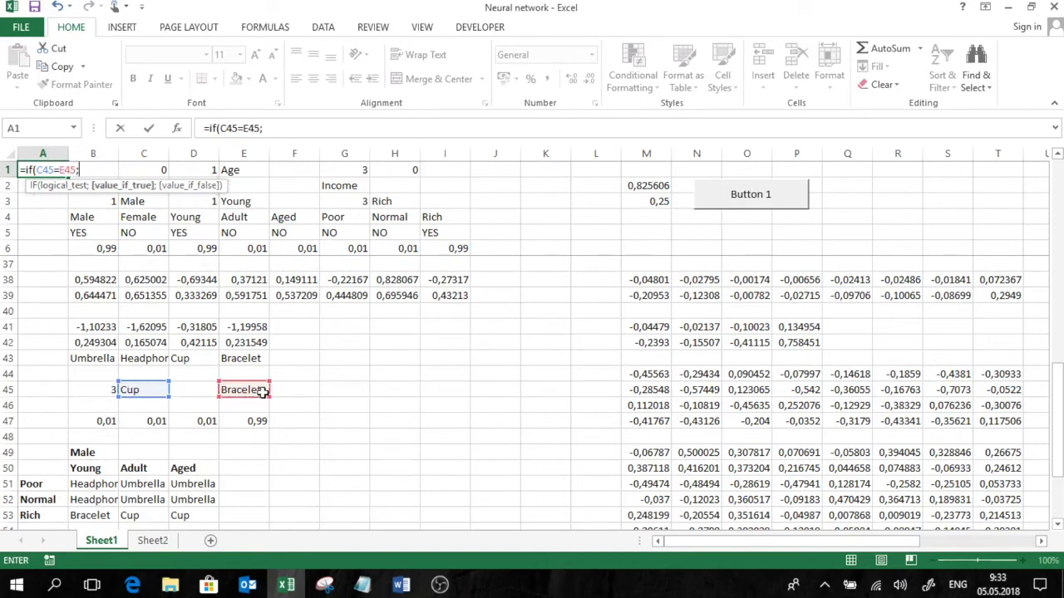
pyautogui.write('1;0)')
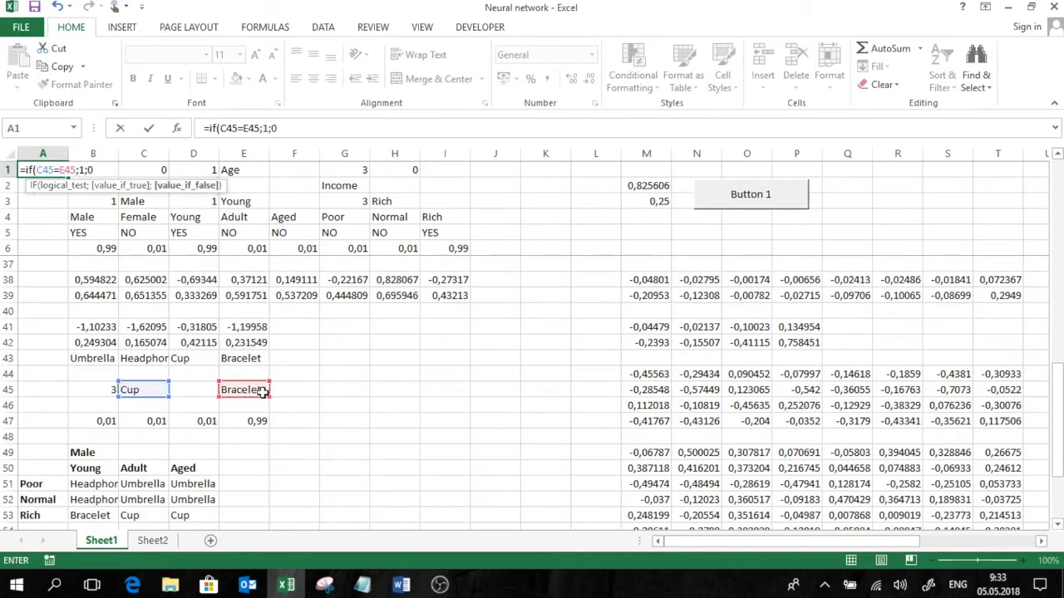
pyautogui.press('Return')
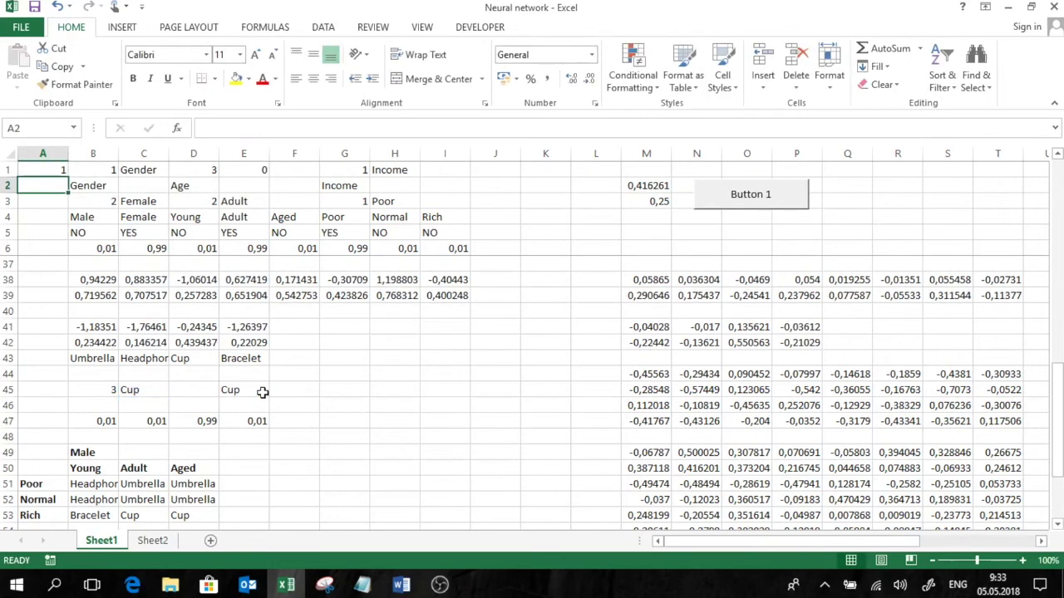
# Step: Reopen Macro1's code for editing and declare k As Integer above the For loop
pyautogui.click(472, 28)
pyautogui.click(47, 71)
pyautogui.click(441, 202)
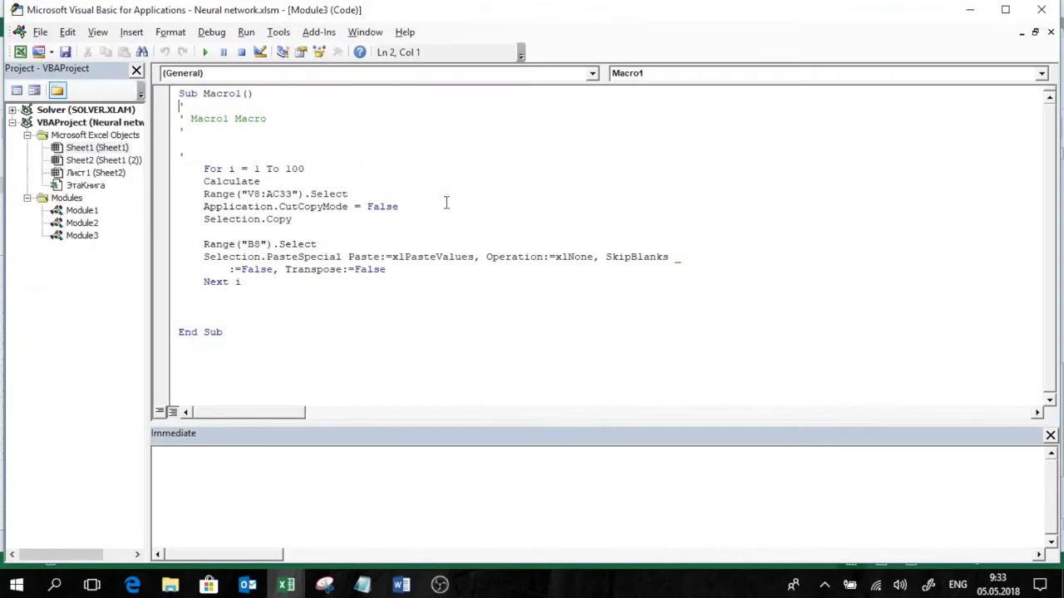
pyautogui.click(205, 169)
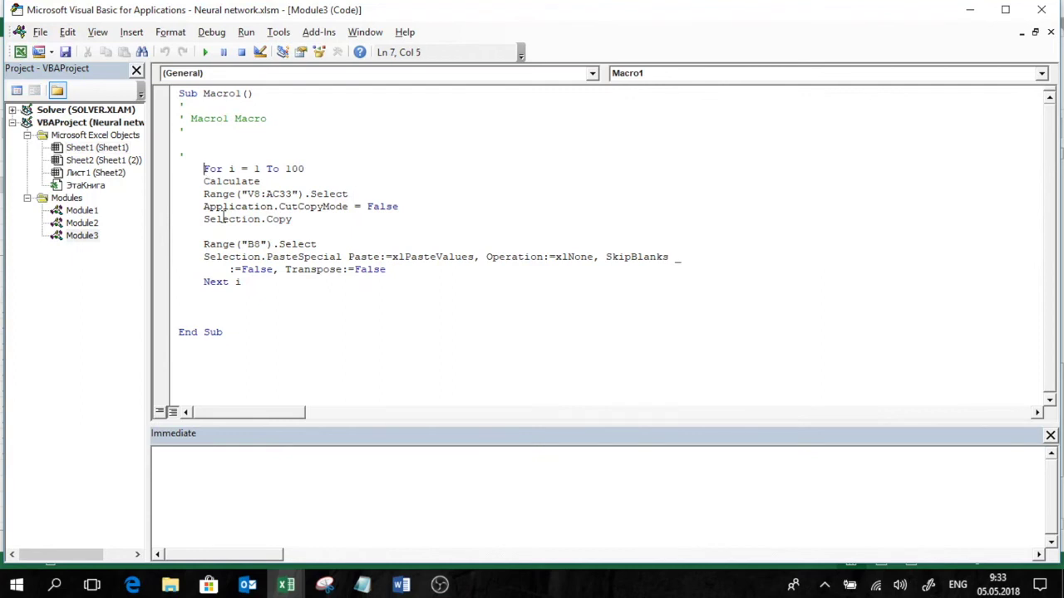
pyautogui.press('Return')
pyautogui.press('Up')
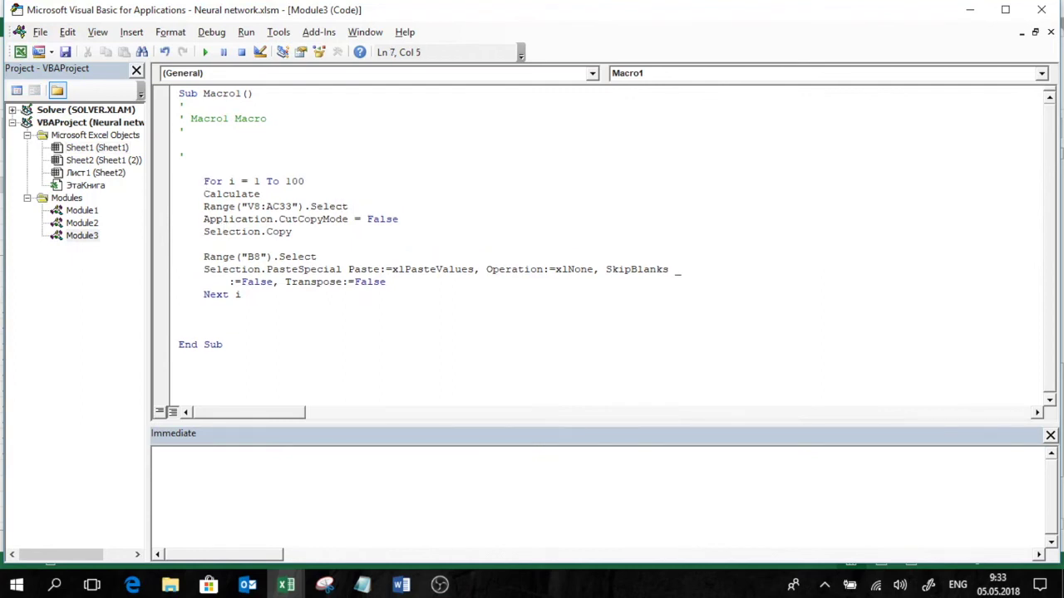
pyautogui.write('dim k as i')
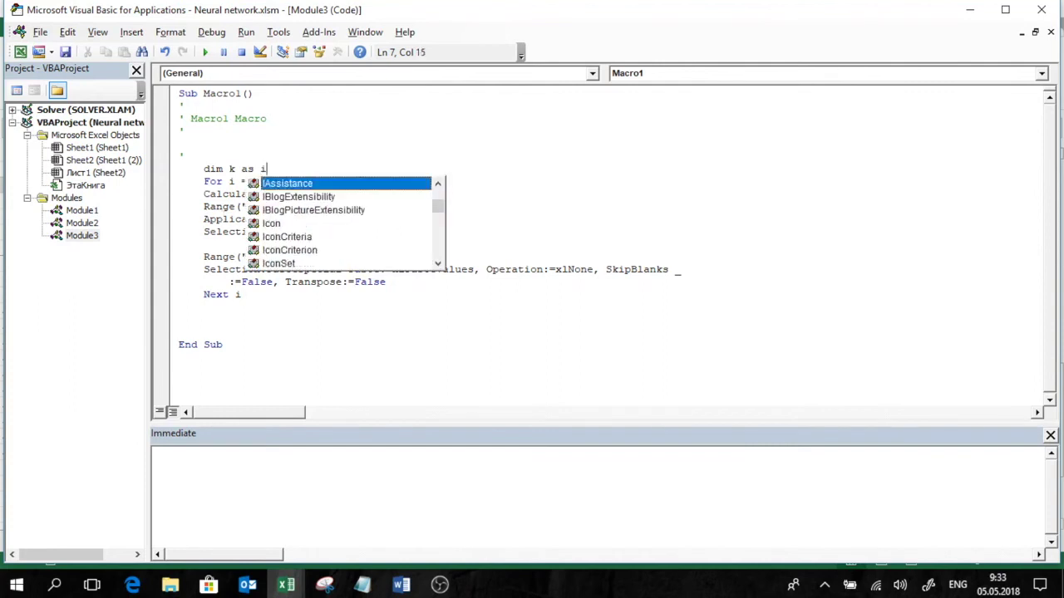
pyautogui.write('nteger')
pyautogui.press('Return')
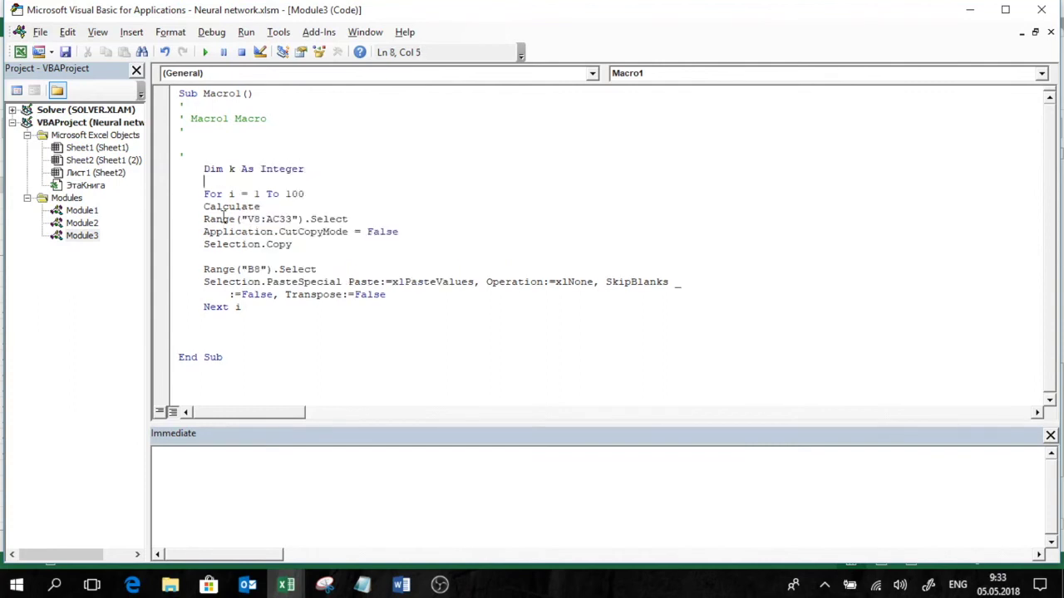
# Step: Initialise k to 0 on the line below its declaration
pyautogui.write('k=-')
pyautogui.press('BackSpace')
pyautogui.write('0')
pyautogui.press('Return')
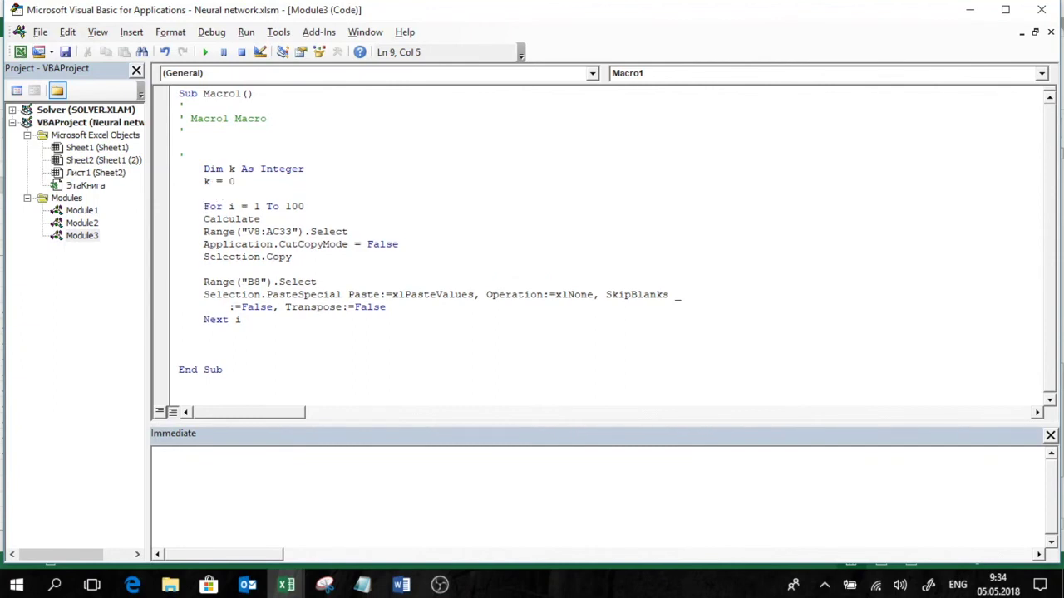
# Step: Add the line If Cells(1, 1) = 1 Then k = k + 1 inside the loop, just before Next i
pyautogui.click(389, 307)
pyautogui.press('Return')
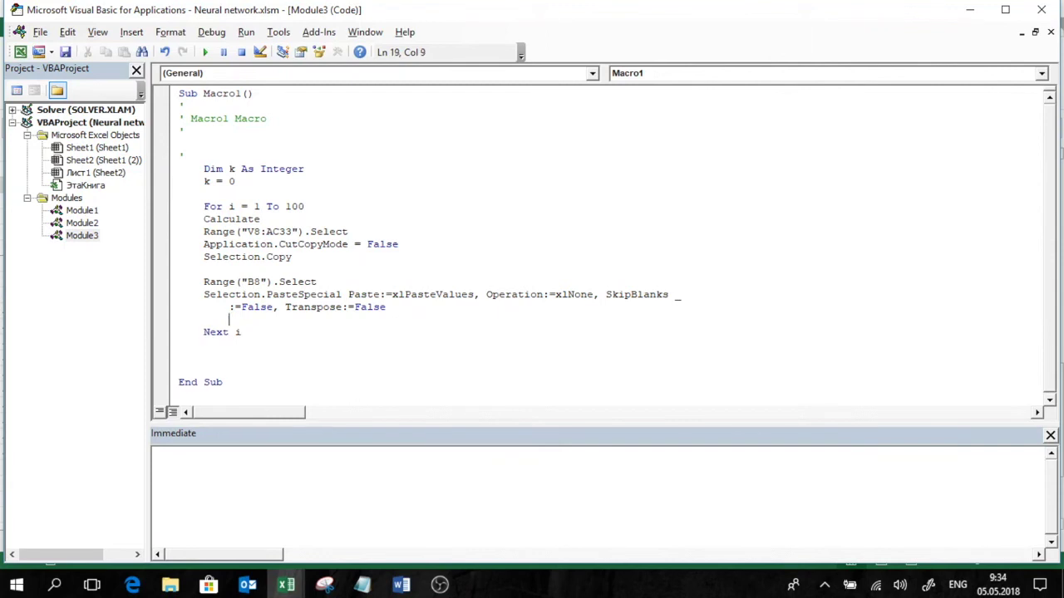
pyautogui.write('if cells(1,')
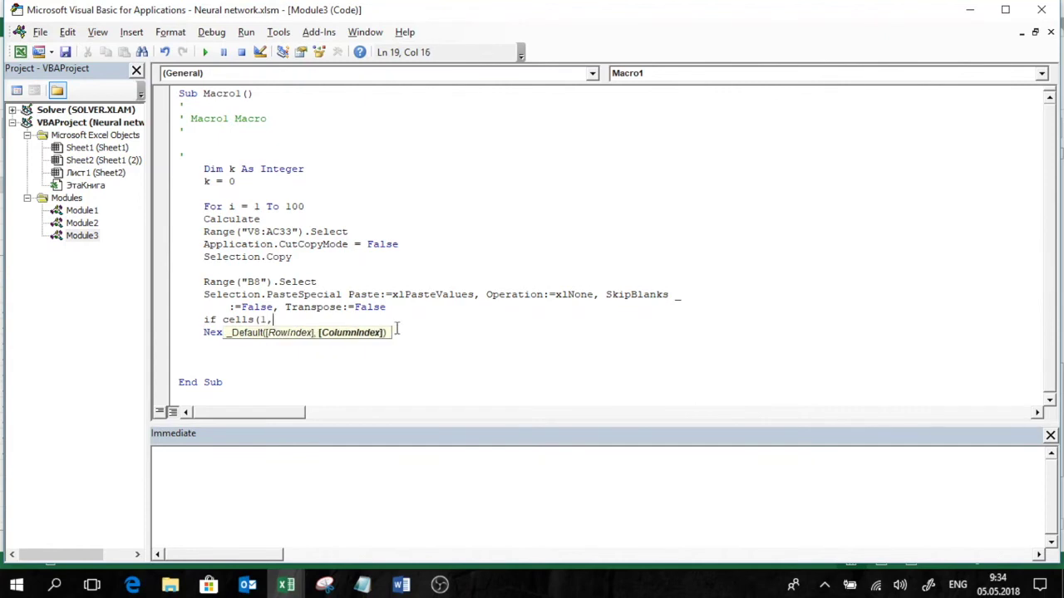
pyautogui.write('1)=1')
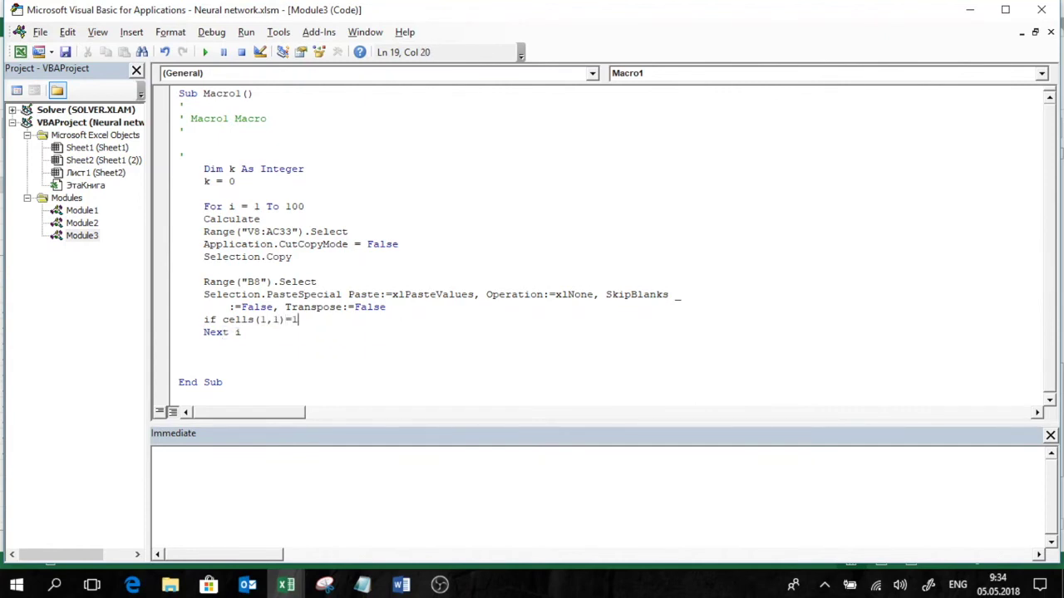
pyautogui.write(' then k=k+1')
pyautogui.press('Return')
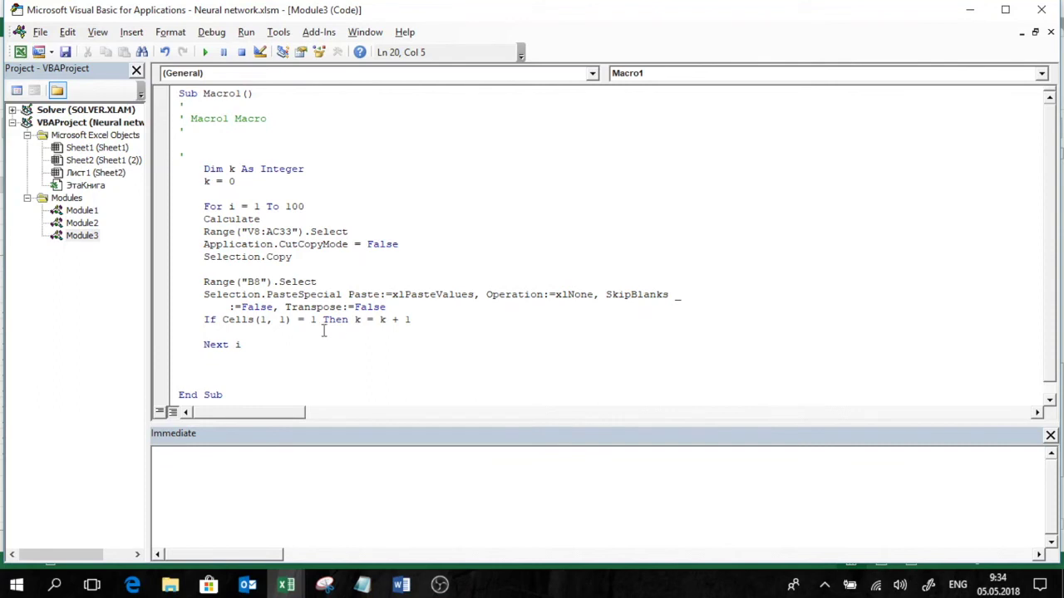
# Step: Add the line Cells(2, 1) = k below Next i to write the correct-prediction count to A2
pyautogui.press('Down')
pyautogui.press('Down')
pyautogui.write('cells(')
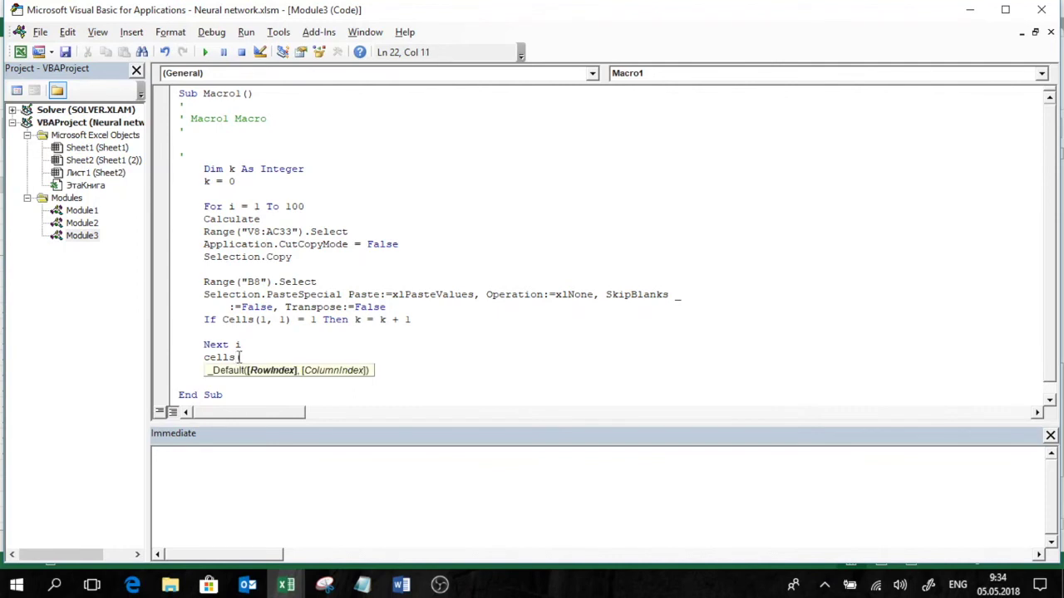
pyautogui.write('2,')
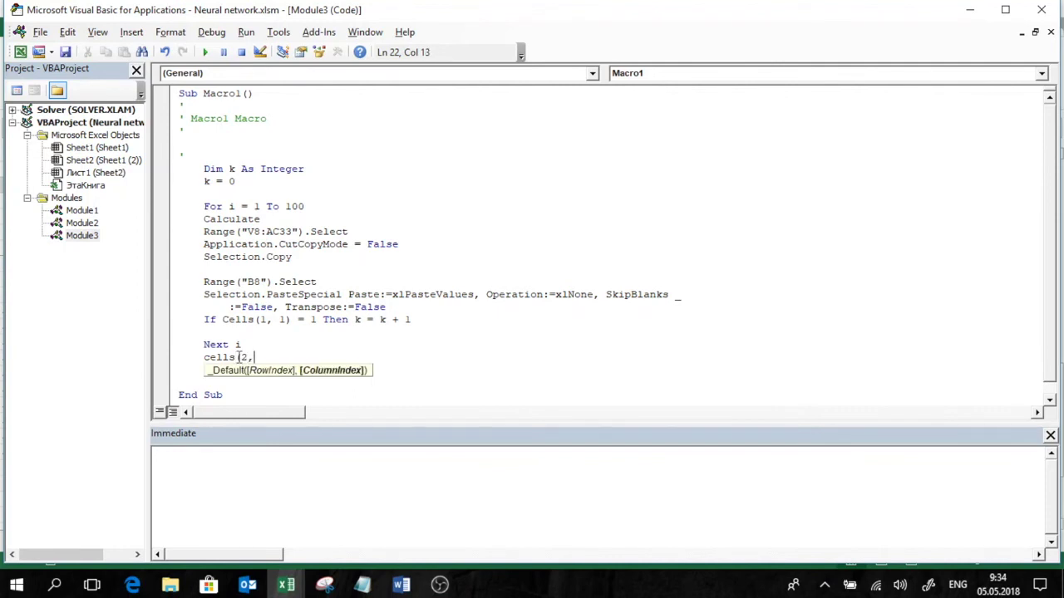
pyautogui.write(' 1) ')
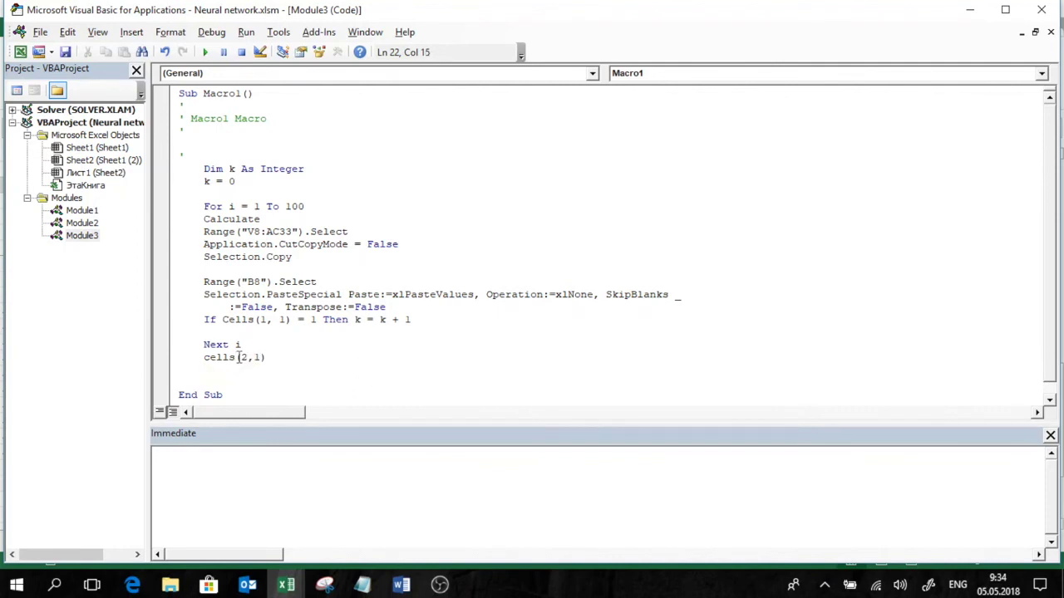
pyautogui.write('= k')
pyautogui.press('Return')
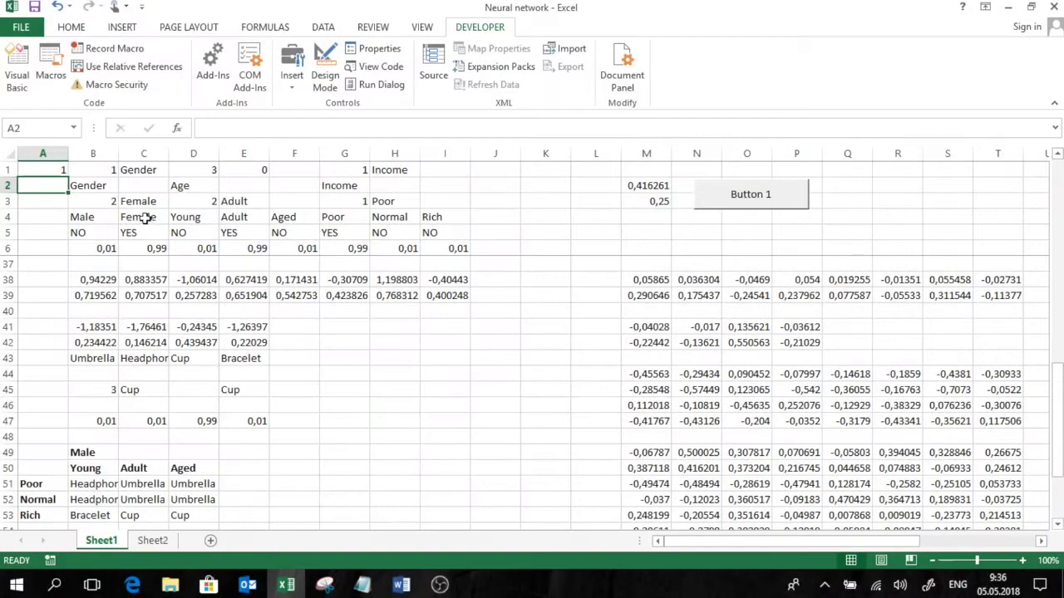
# Step: Return to Sheet1 and run the training macro nine times with Button 1, updating the correct-prediction count in A2 each time
pyautogui.click(58, 171)
pyautogui.click(54, 186)
pyautogui.click(751, 197)
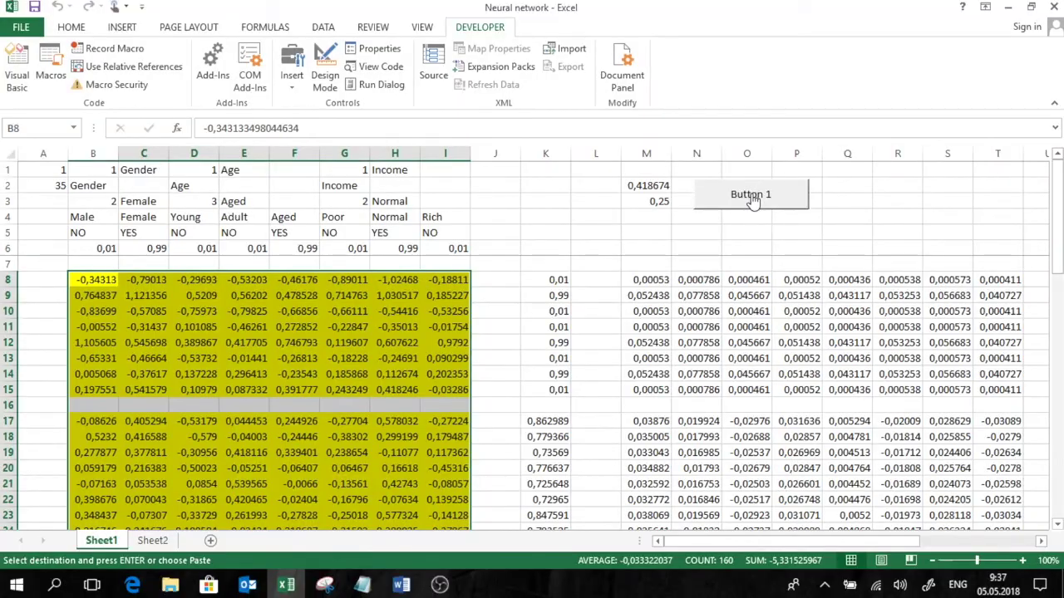
pyautogui.click(753, 202)
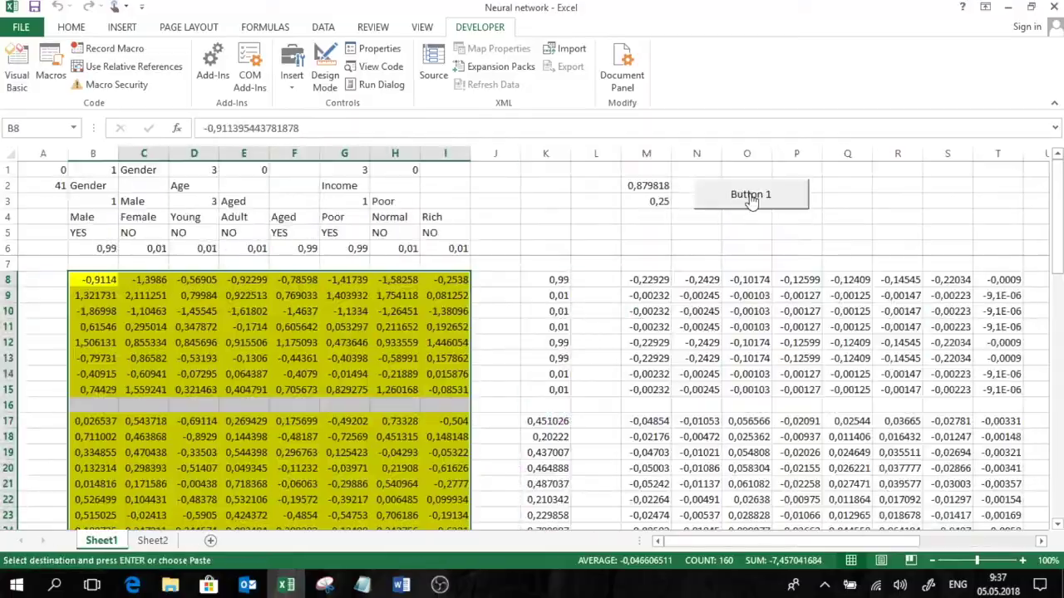
pyautogui.click(751, 198)
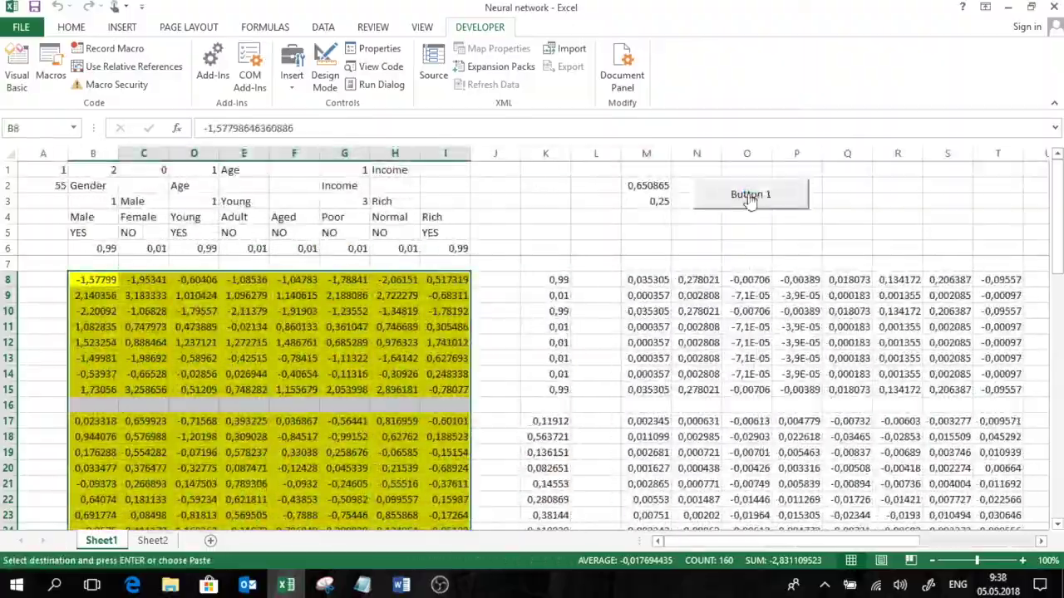
pyautogui.click(751, 198)
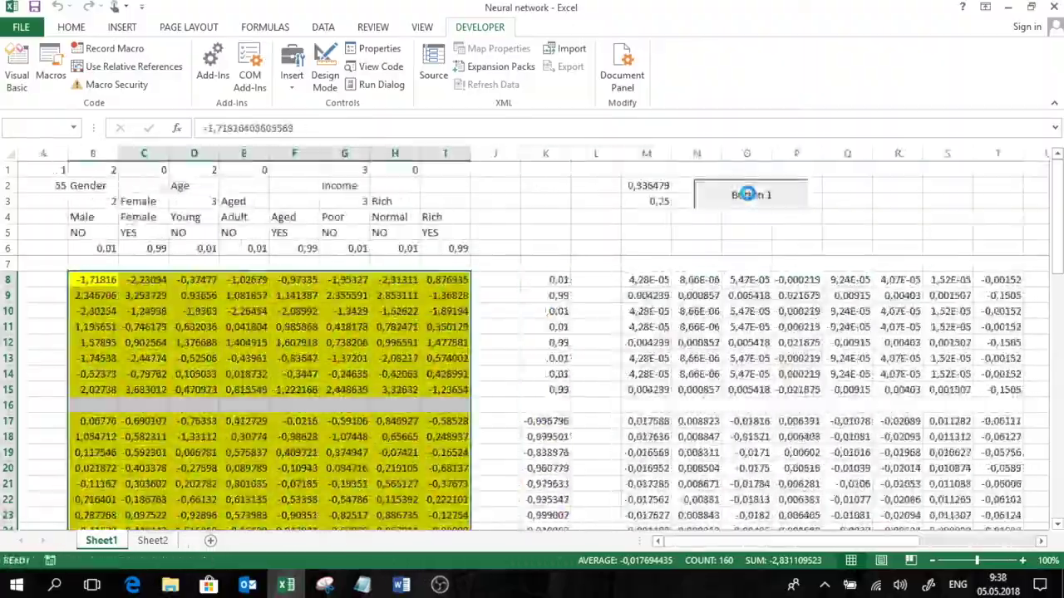
pyautogui.click(748, 196)
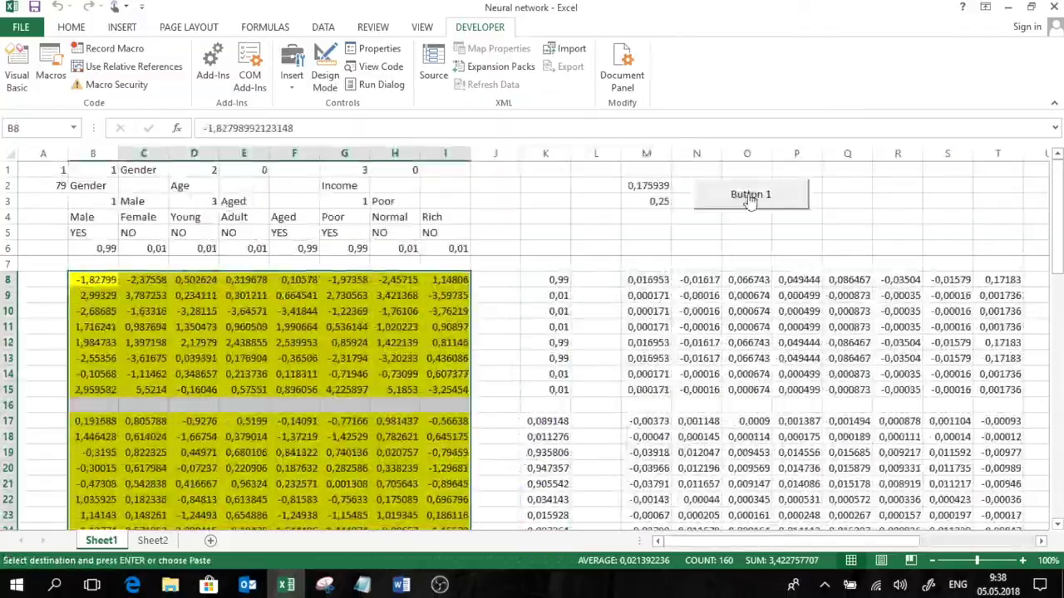
pyautogui.click(751, 198)
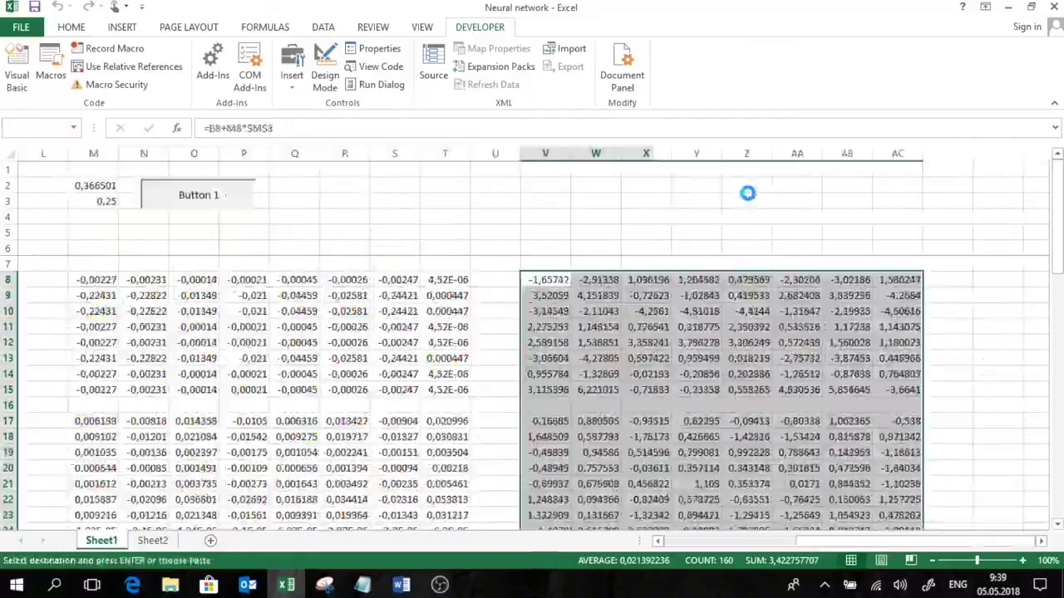
pyautogui.click(750, 200)
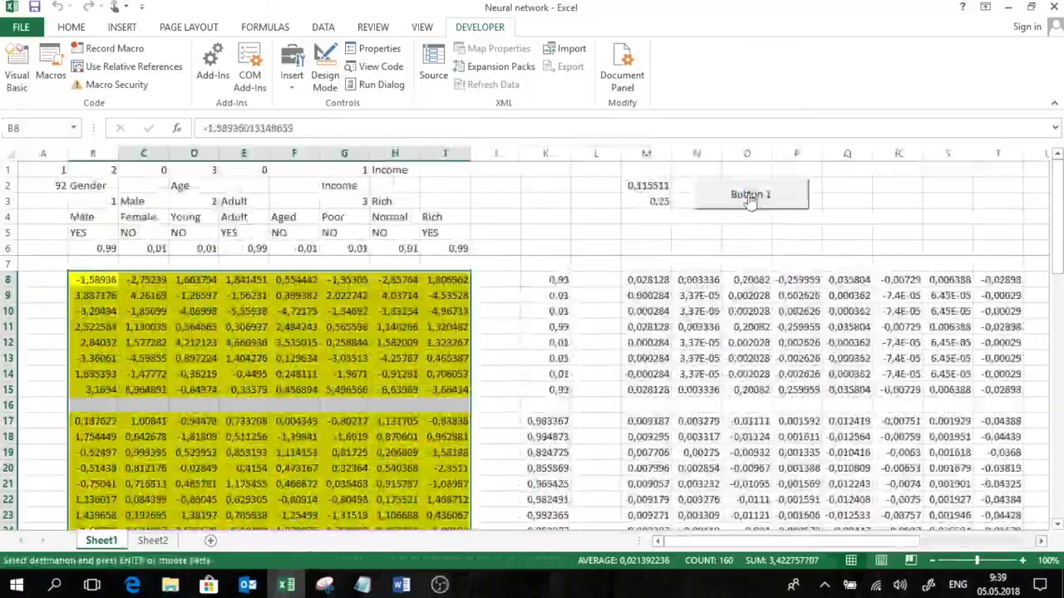
pyautogui.click(751, 196)
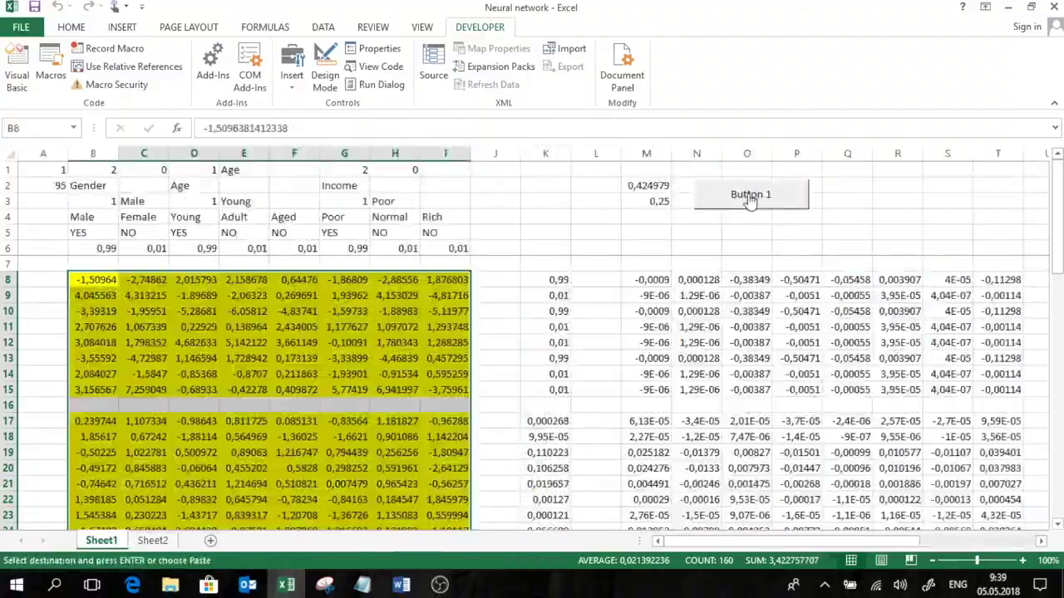
pyautogui.click(750, 198)
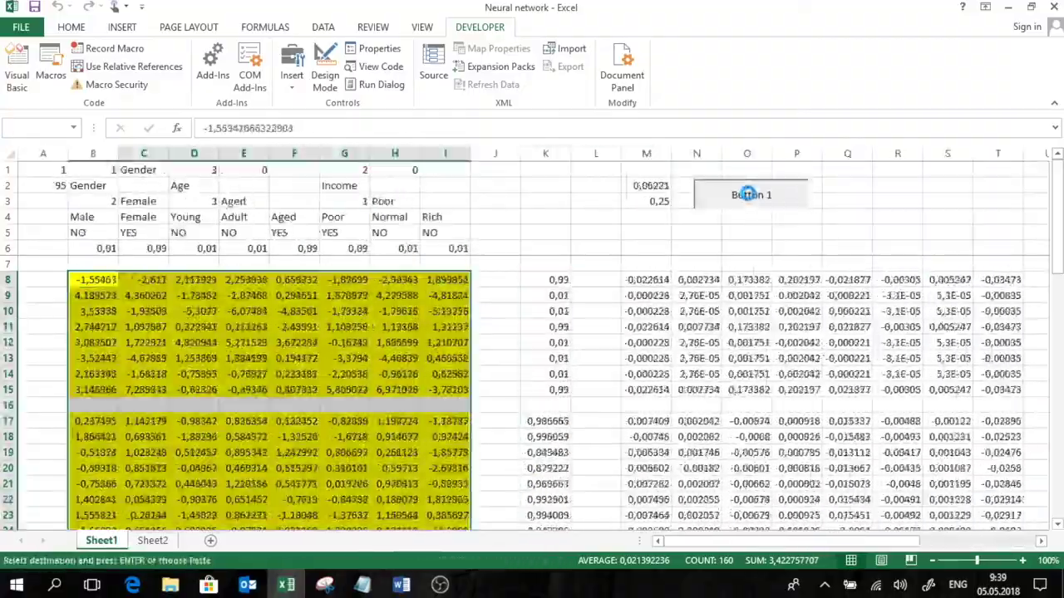